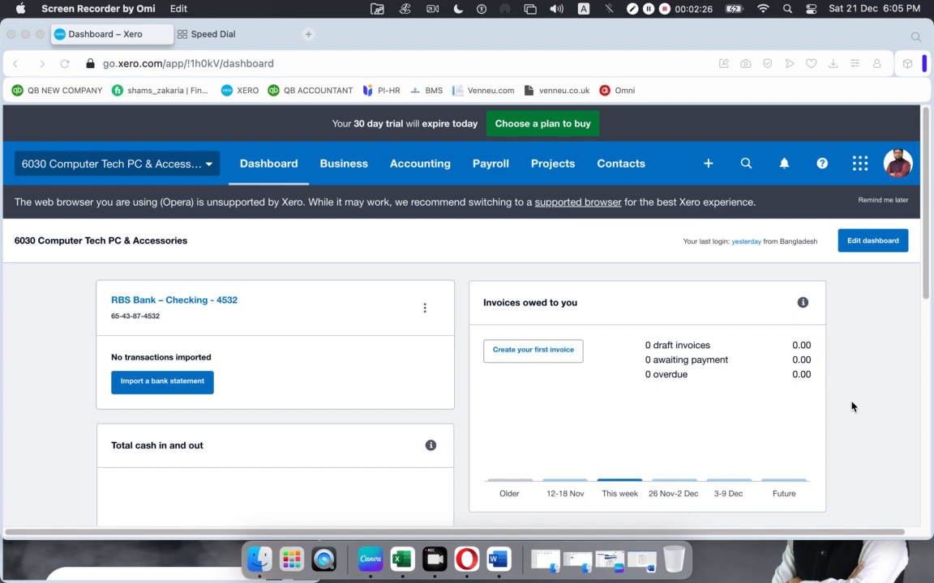
- Minimise the Xero dashboard browser window and close the spare Speed Dial window to clear the desktop
mouse_move(1, 64)
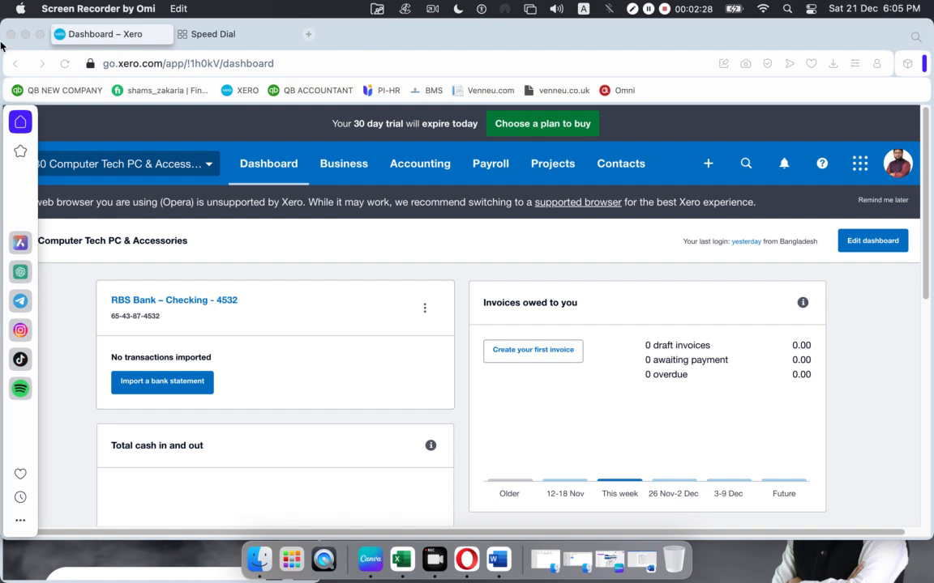
left_click(25, 34)
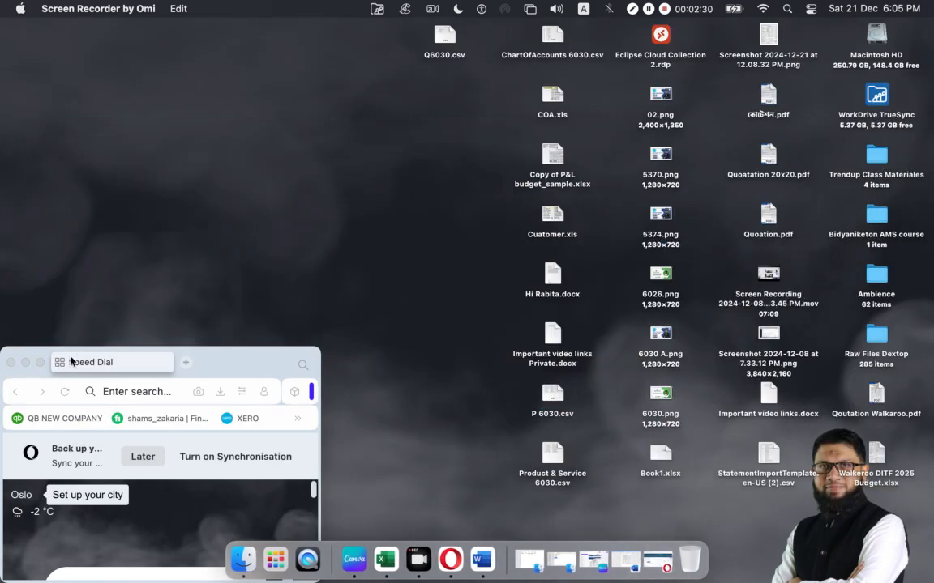
left_click(262, 360)
left_click_drag(235, 356, 380, 170)
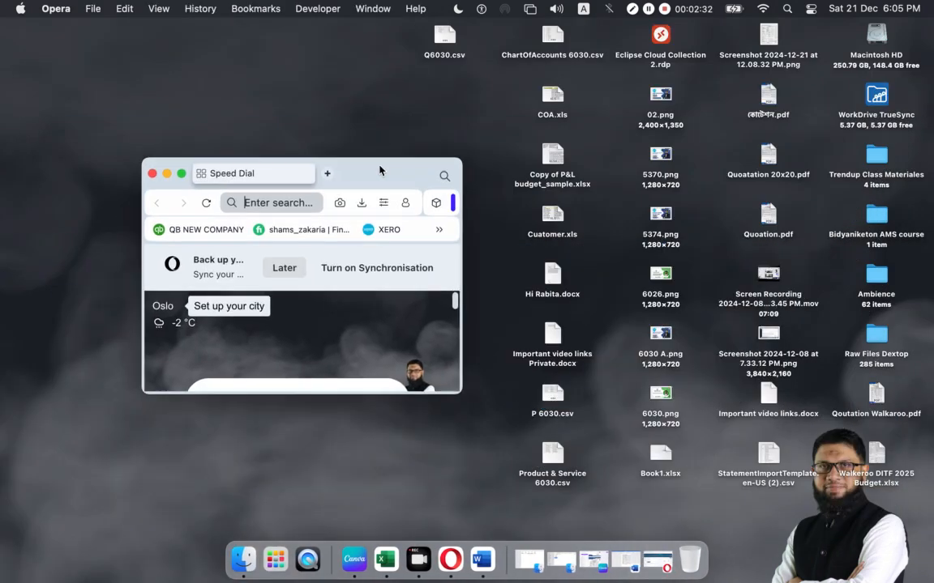
left_click(152, 174)
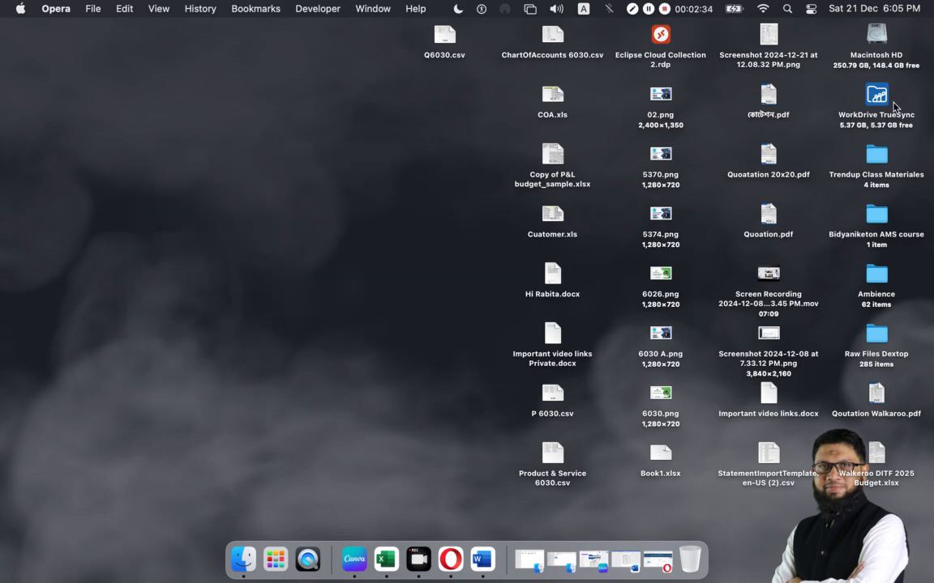
- Open SUMMARIES.pdf from the desktop folder Trendup Class Materiales, under Total 13 Classes, Xero, Xero-05, Payroll
double_click(876, 154)
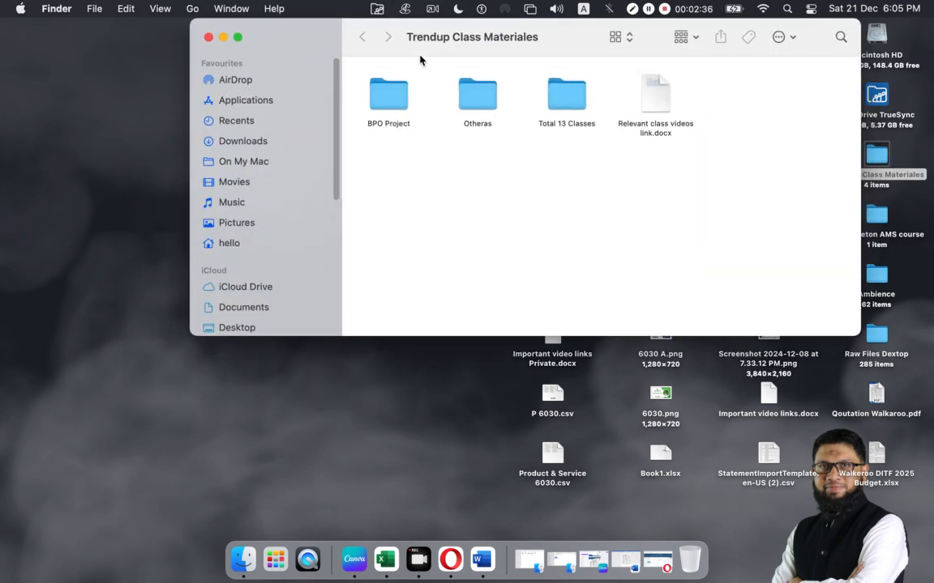
double_click(561, 95)
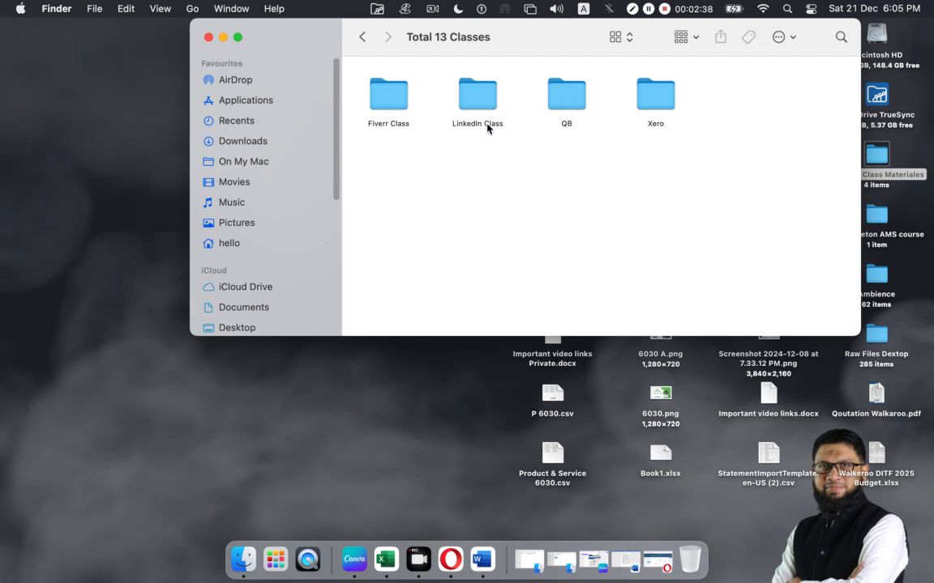
double_click(650, 112)
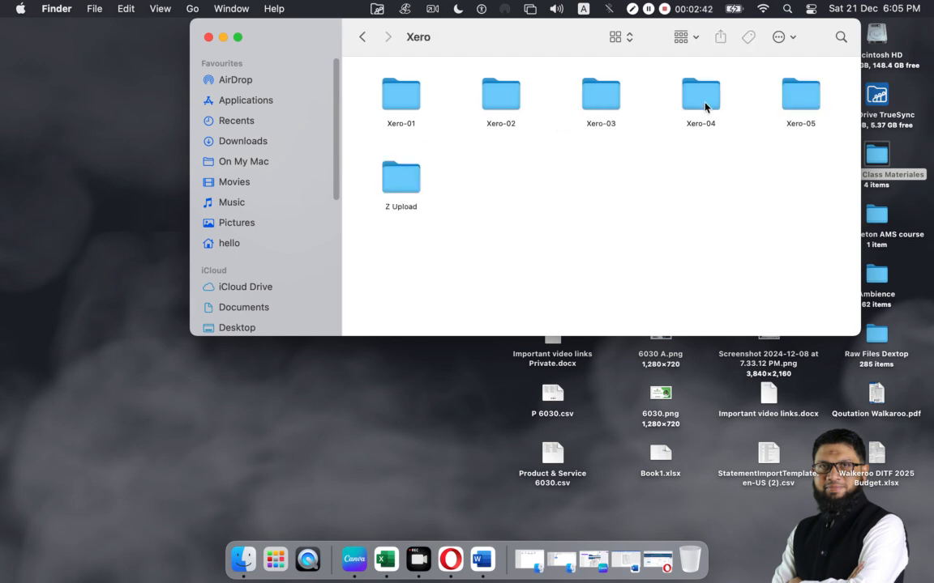
double_click(809, 106)
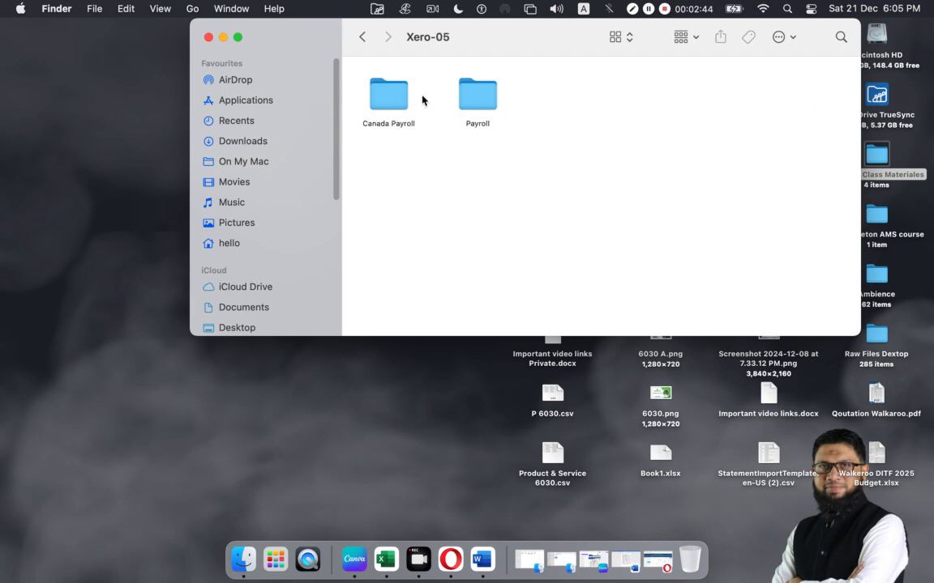
double_click(477, 98)
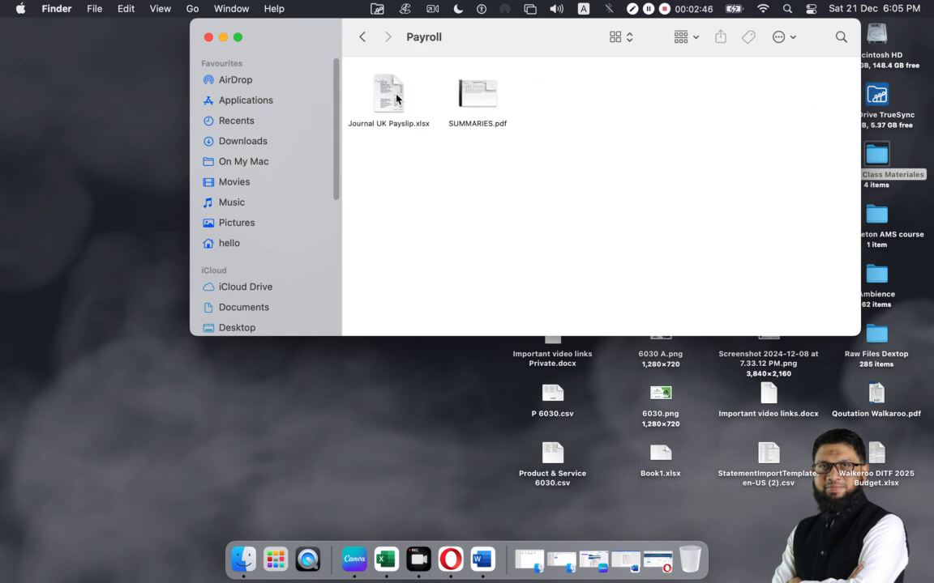
left_click(483, 99)
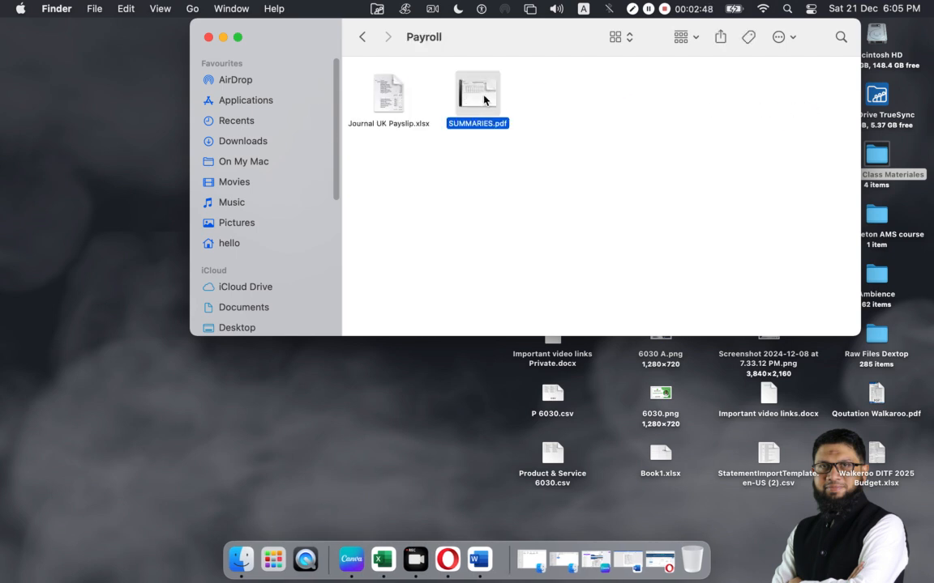
double_click(483, 98)
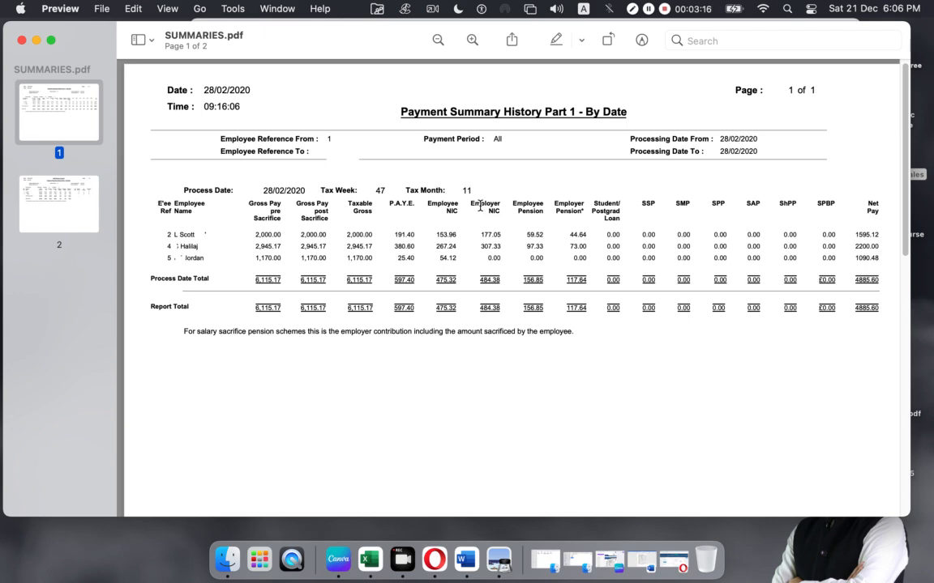
- Examine the Process Date Total and Report Total rows of the payment summary, including the gross pay columns
scroll(480, 206, "up", 2)
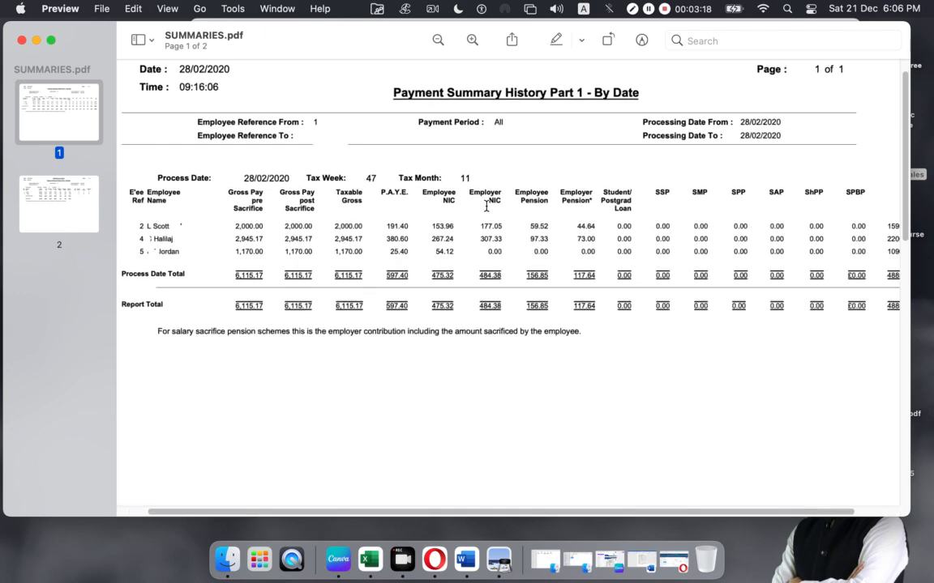
scroll(487, 207, "up", 2)
scroll(486, 206, "left", 3)
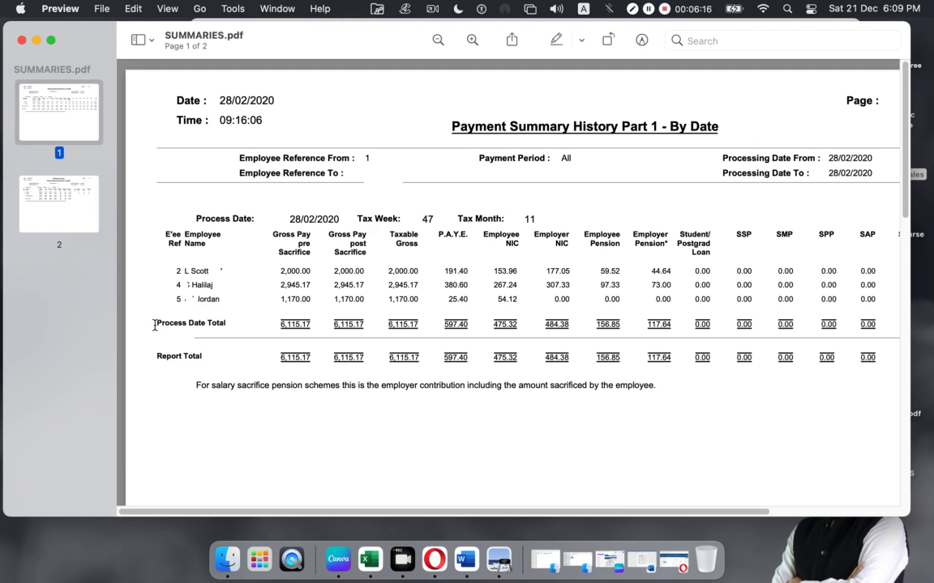
left_click_drag(154, 325, 217, 324)
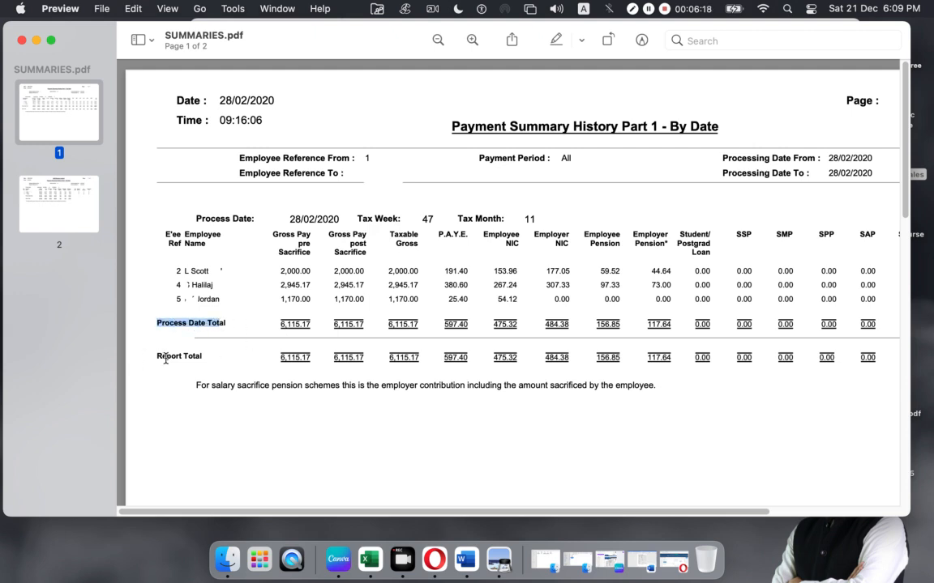
left_click_drag(158, 360, 406, 233)
left_click(404, 250)
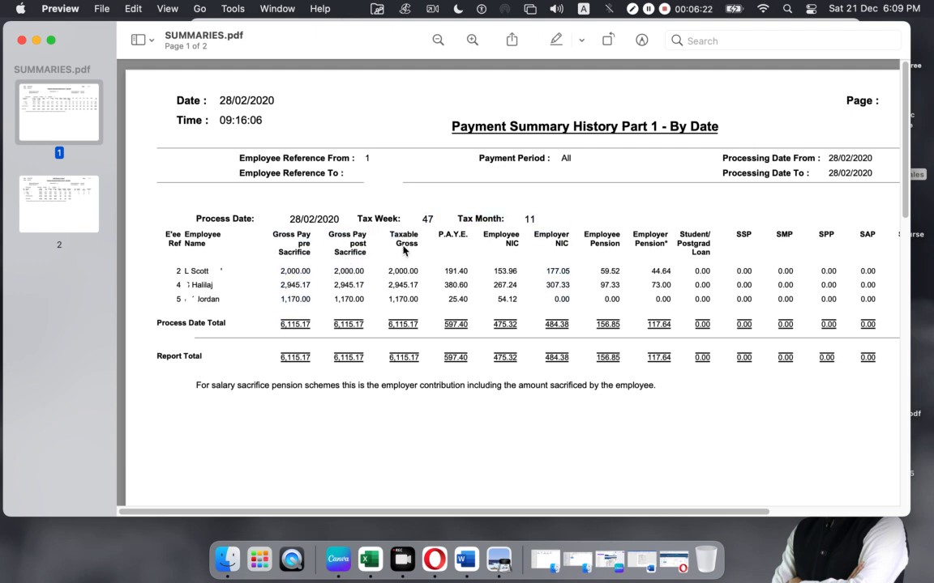
left_click_drag(156, 357, 202, 358)
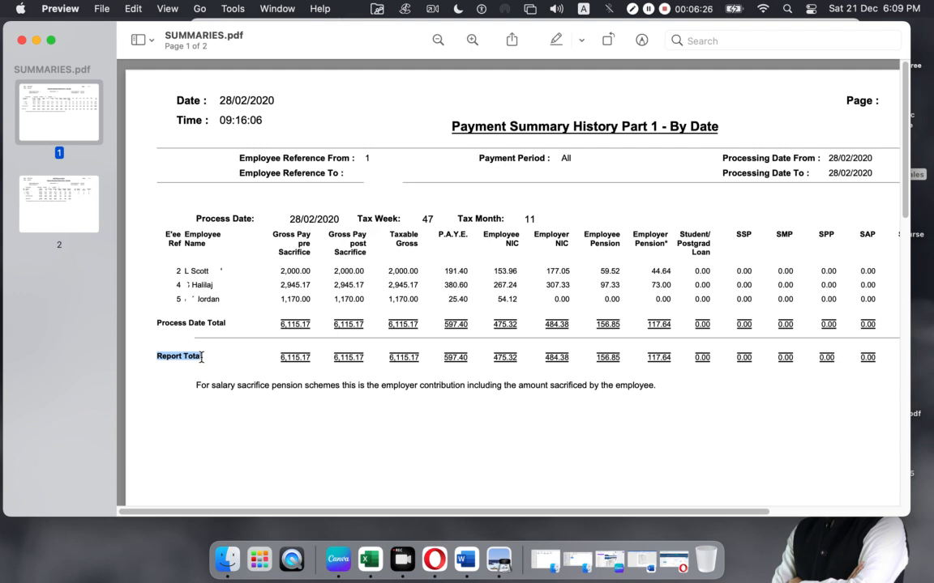
left_click_drag(201, 357, 206, 357)
left_click_drag(329, 232, 389, 289)
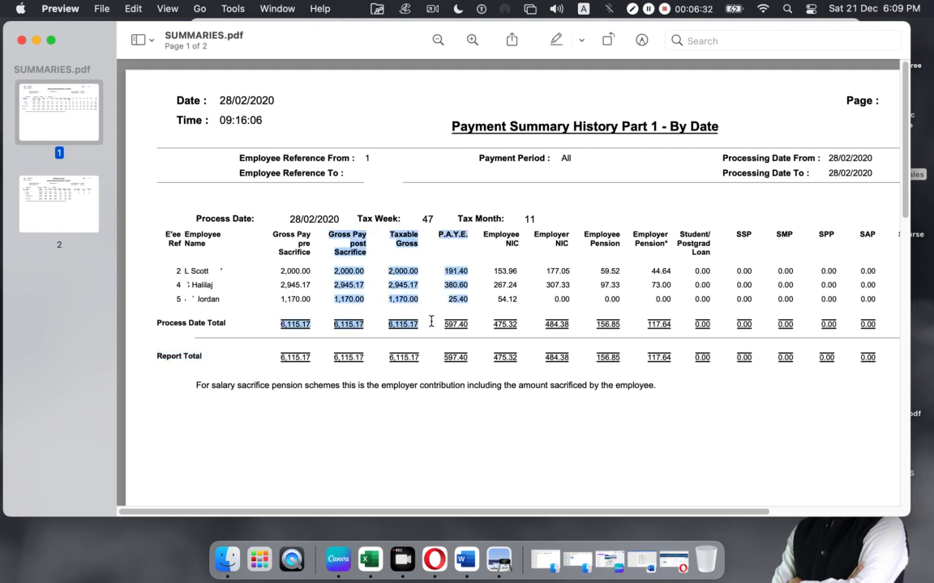
left_click(270, 358)
left_click_drag(280, 357, 311, 357)
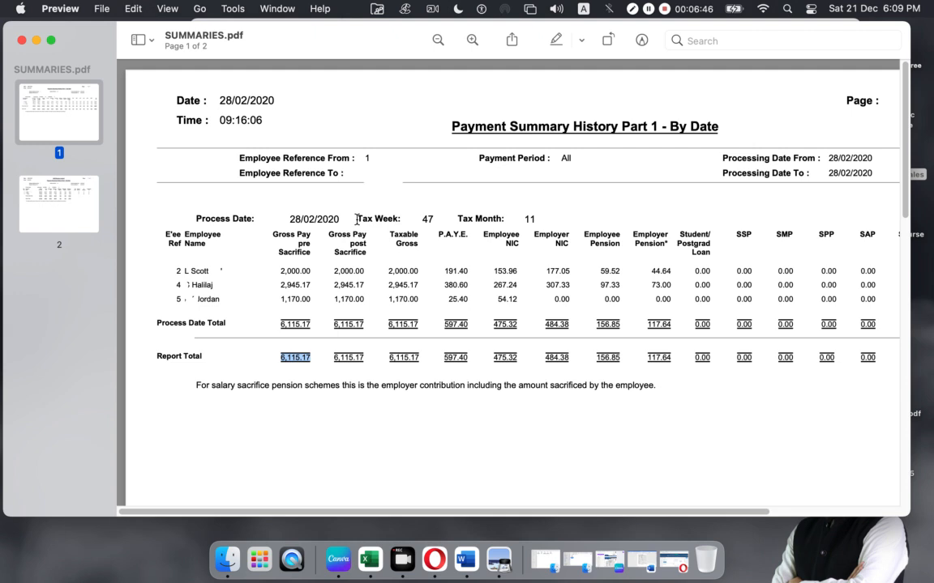
- Review the tax week and process date above the payroll table, along with the employees' gross pay figures
left_click_drag(357, 220, 435, 218)
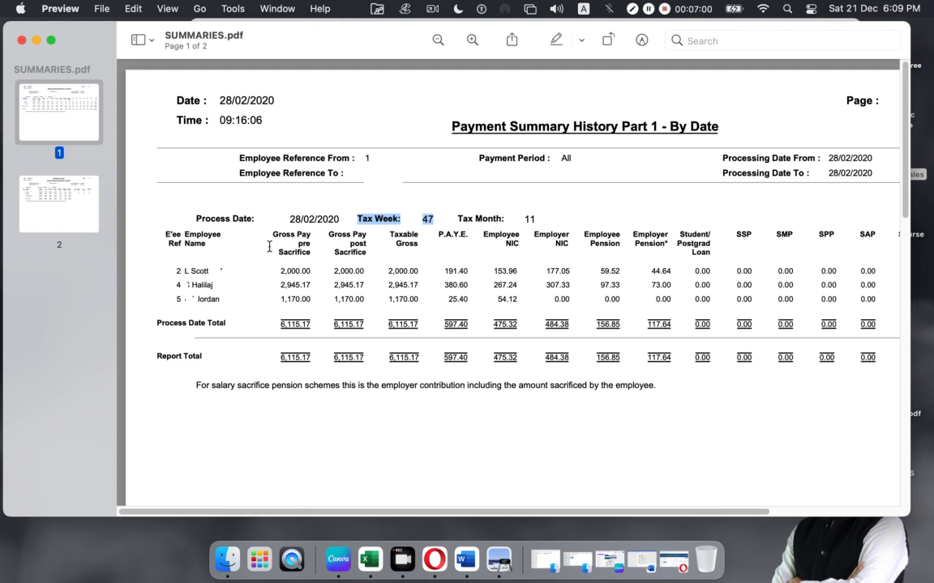
left_click(423, 222)
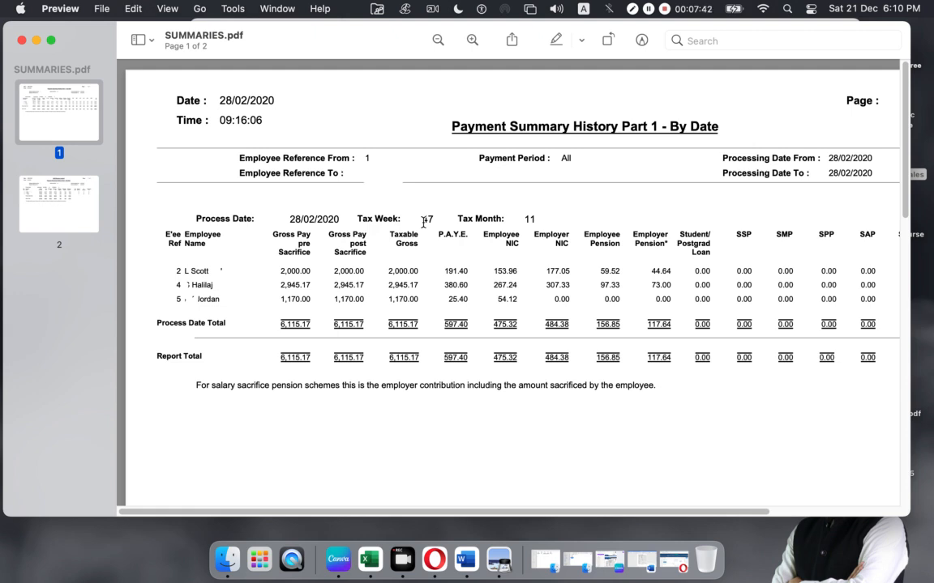
left_click_drag(422, 222, 446, 218)
left_click(426, 219)
left_click_drag(420, 218, 438, 218)
left_click_drag(283, 219, 356, 220)
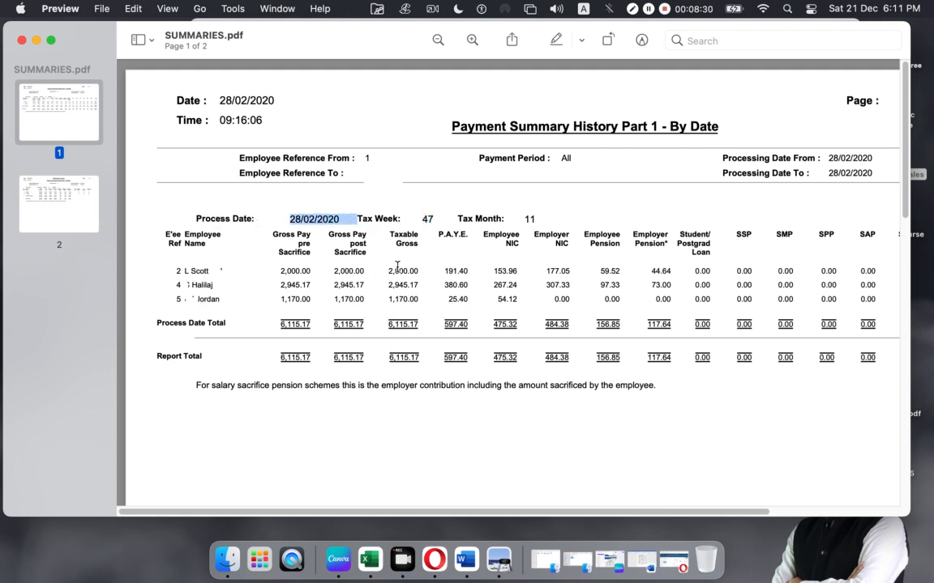
left_click_drag(388, 268, 347, 334)
left_click(354, 325)
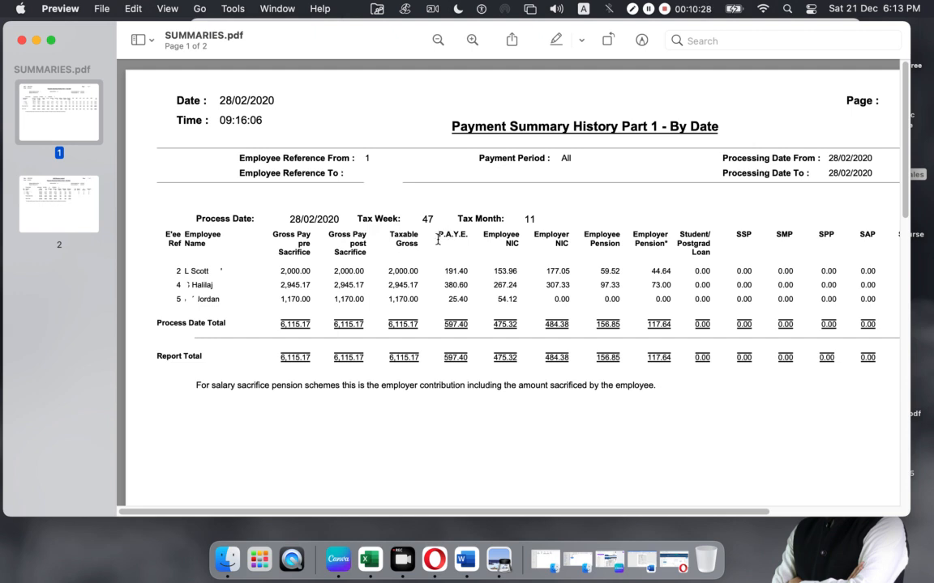
- Examine the employees' P.A.Y.E. amounts and the P.A.Y.E. report total
mouse_move(444, 271)
left_mouse_down()
mouse_move(467, 271)
mouse_move(446, 285)
mouse_move(468, 284)
mouse_move(474, 302)
mouse_move(452, 297)
mouse_move(442, 267)
left_mouse_up()
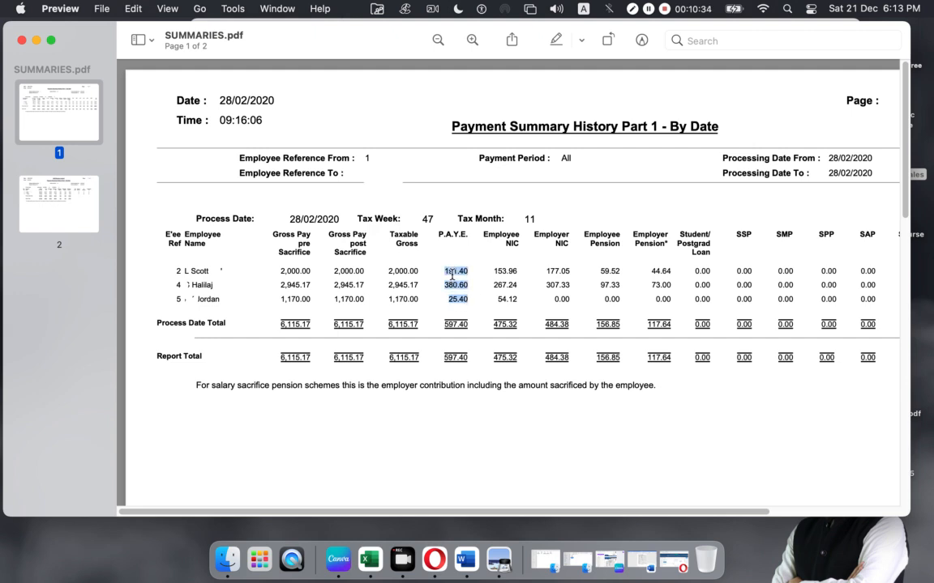
left_click(444, 360)
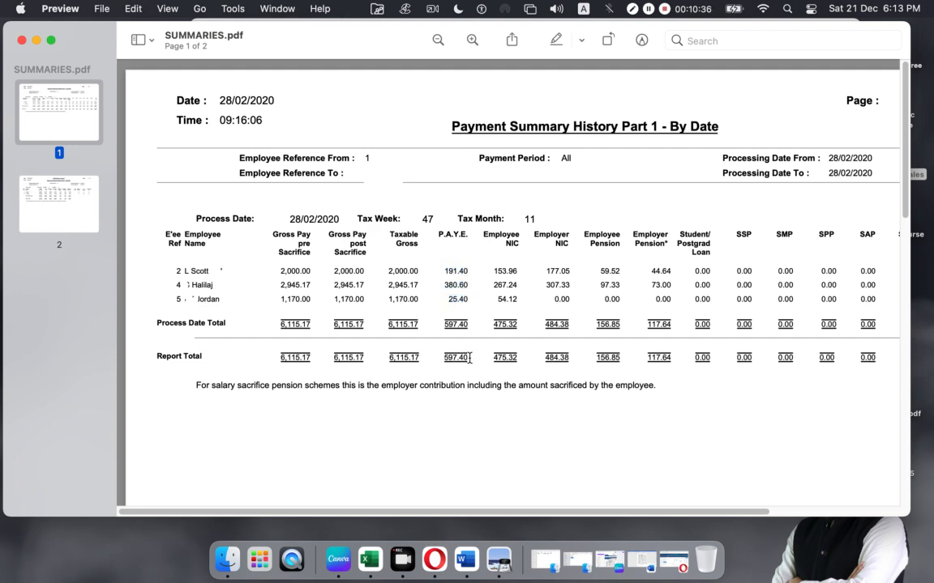
left_click_drag(471, 357, 431, 352)
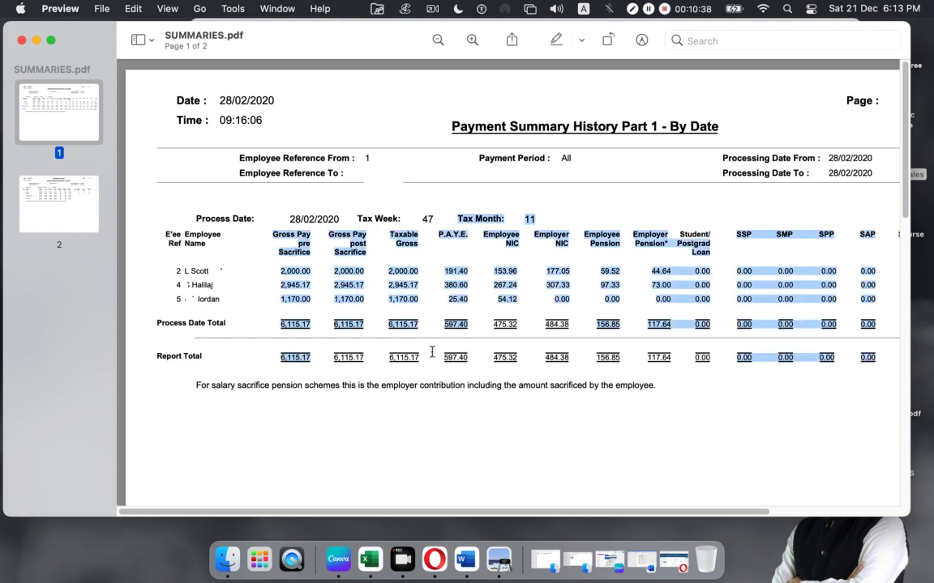
left_click(464, 364)
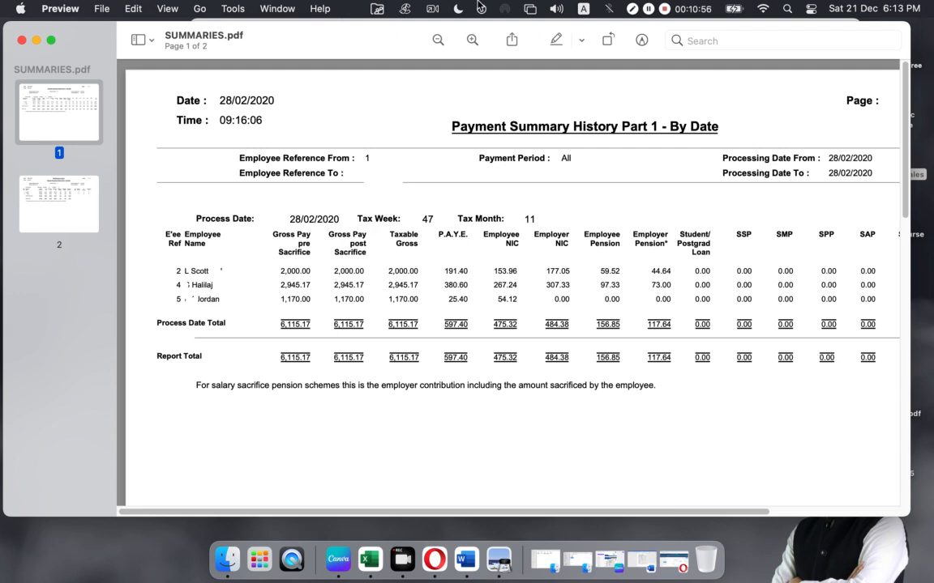
- Examine the Employee NIC and Employer NIC columns of the payment summary
left_click_drag(484, 230, 521, 246)
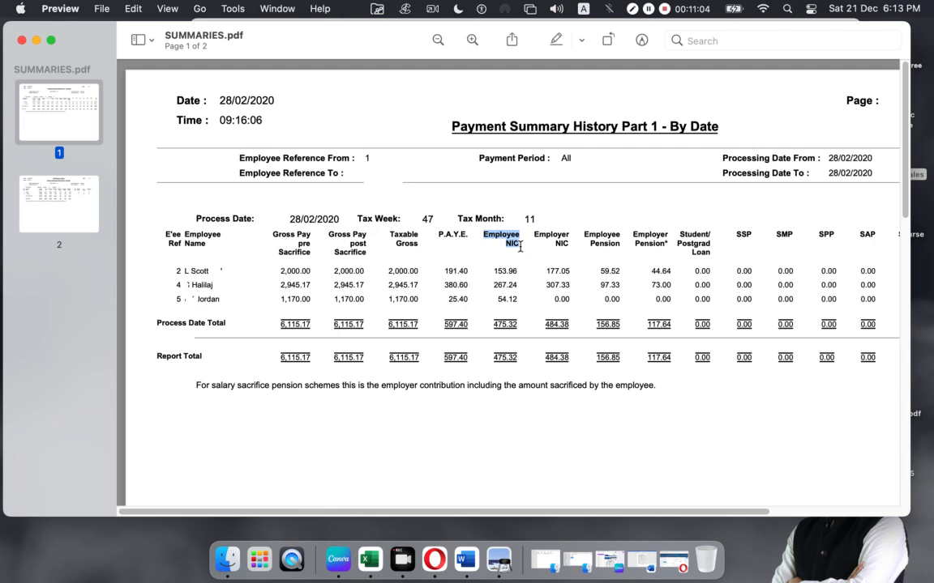
left_click(485, 234)
double_click(485, 234)
left_click_drag(535, 234, 497, 276)
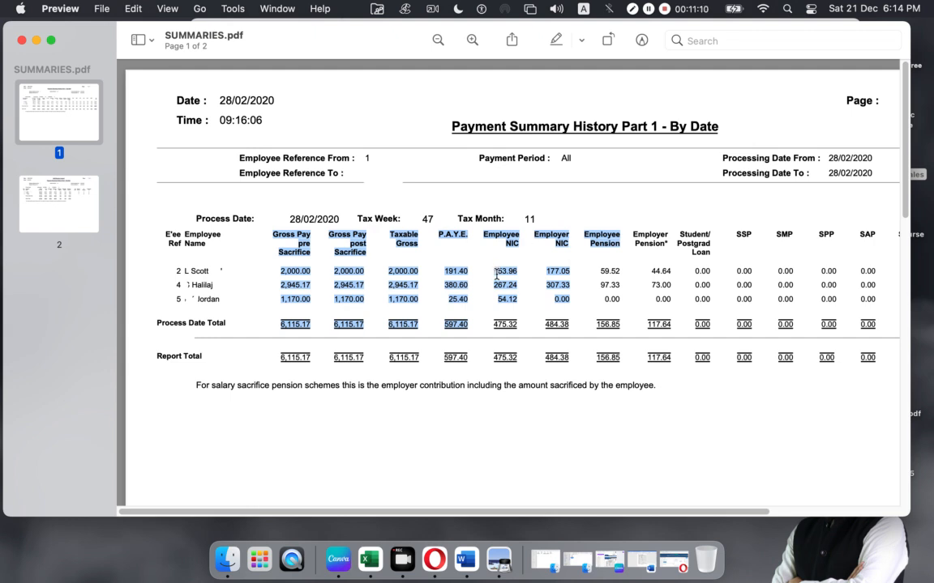
left_click(511, 267)
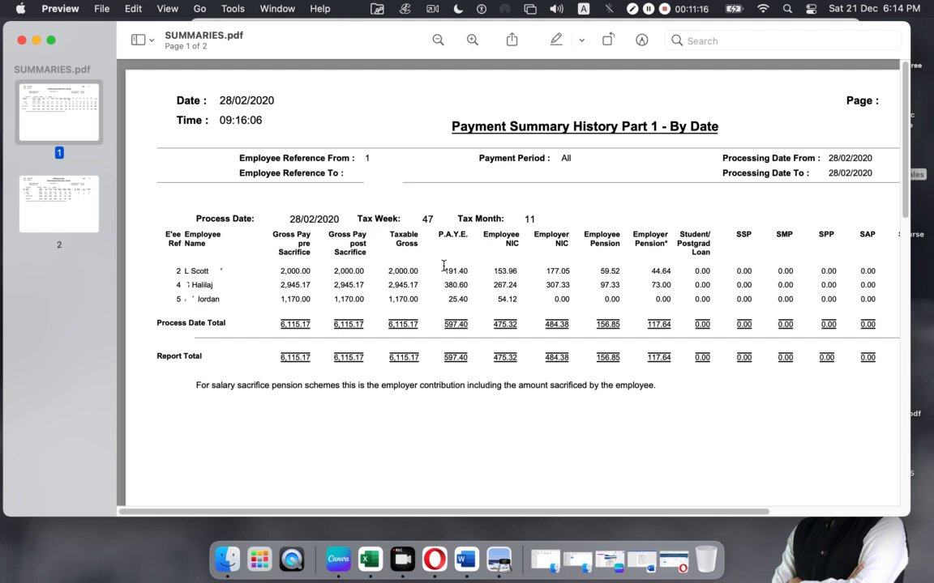
- Compare the first employee's taxable gross with that employee's Employee NIC and Employer NIC amounts
left_click_drag(388, 271, 416, 272)
left_click_drag(493, 272, 519, 272)
left_click_drag(545, 271, 575, 273)
mouse_move(495, 271)
left_mouse_down()
mouse_move(534, 271)
mouse_move(512, 270)
left_mouse_up()
mouse_move(493, 271)
left_mouse_down()
mouse_move(506, 273)
mouse_move(499, 286)
left_mouse_up()
left_click_drag(543, 271, 575, 271)
- Examine the Employee Pension and Employer Pension columns and their process date totals
left_click_drag(585, 234, 620, 272)
left_click_drag(633, 234, 669, 247)
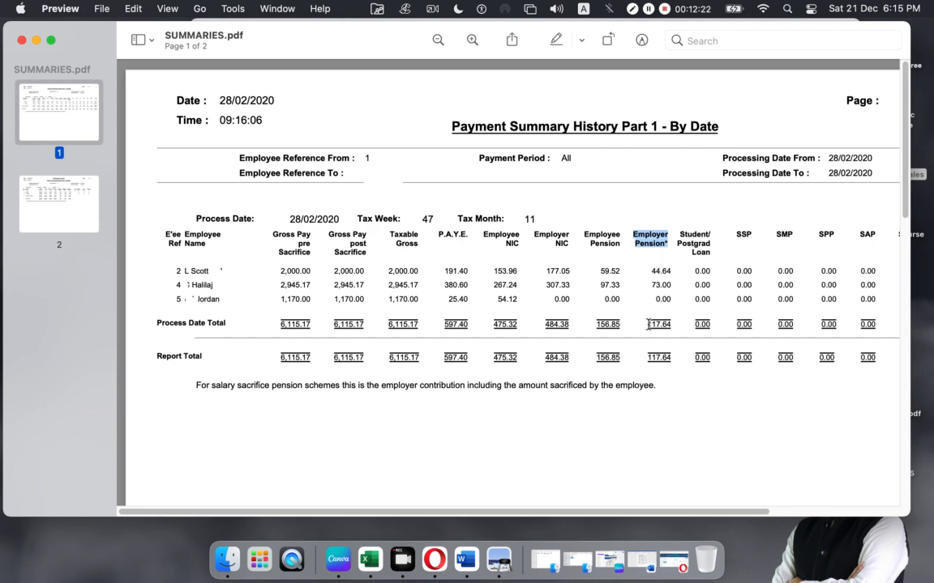
left_click_drag(649, 324, 671, 325)
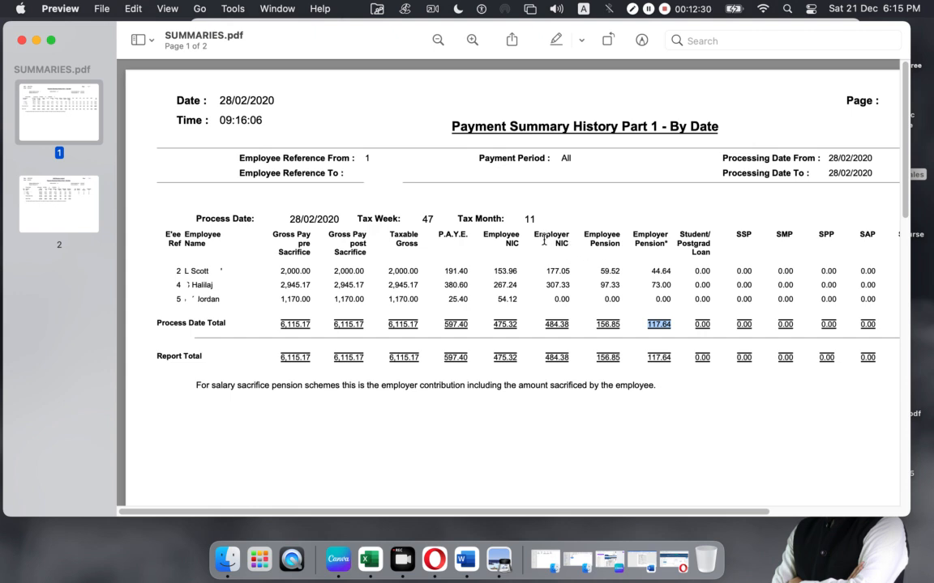
left_click_drag(597, 325, 627, 323)
left_click(626, 323)
- Trace the first employee's gross pay through the P.A.Y.E., Employee NIC and Employee Pension deductions to the net pay
left_click_drag(722, 512, 855, 502)
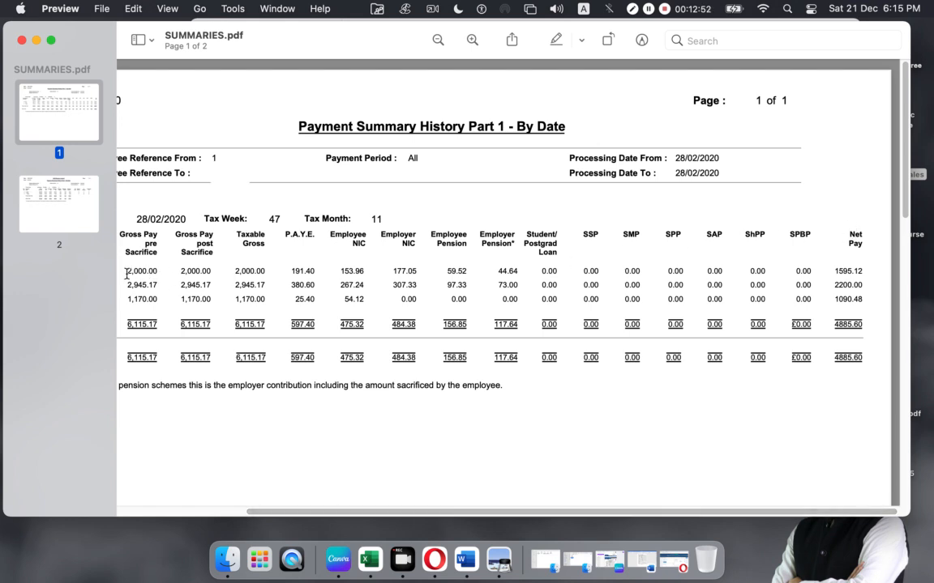
left_click_drag(118, 271, 185, 276)
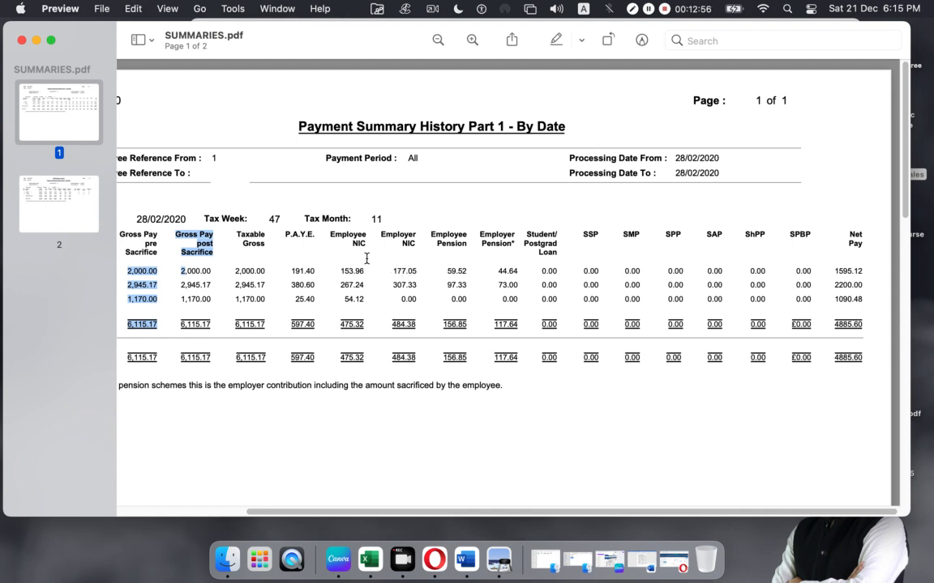
left_click_drag(293, 271, 469, 273)
left_click(368, 226)
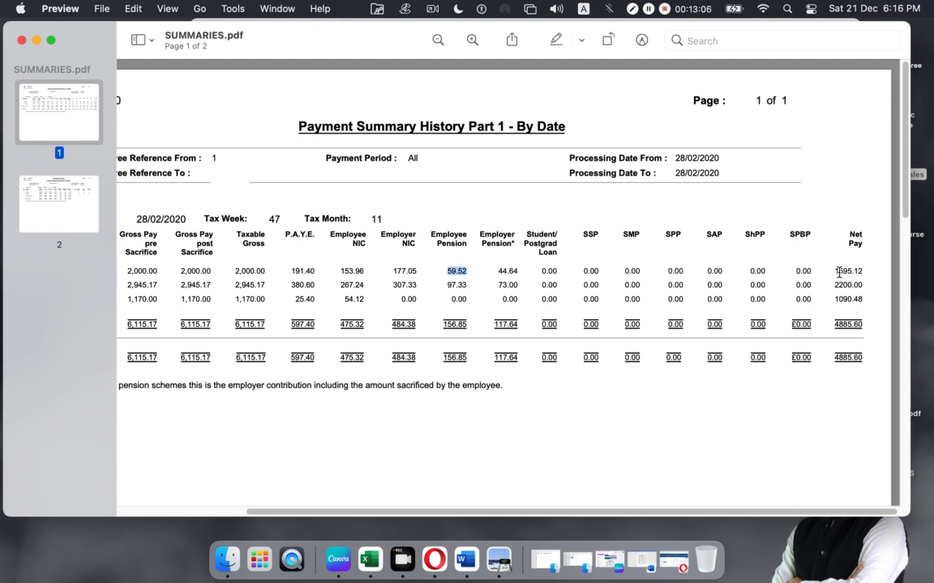
left_click_drag(833, 273, 861, 270)
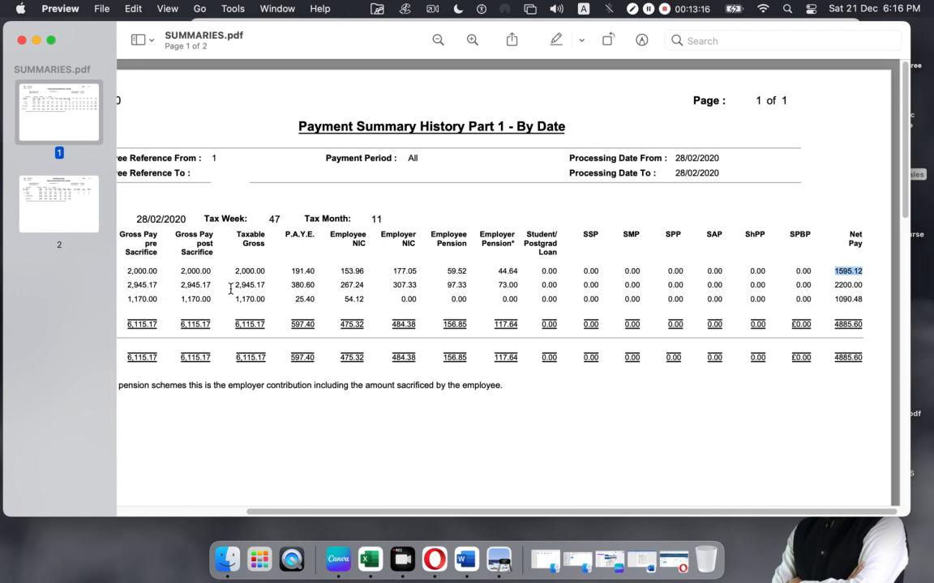
- Compare the second employee's net pay and the third employee's taxable gross and net pay in the payment summary
left_click_drag(833, 286, 868, 285)
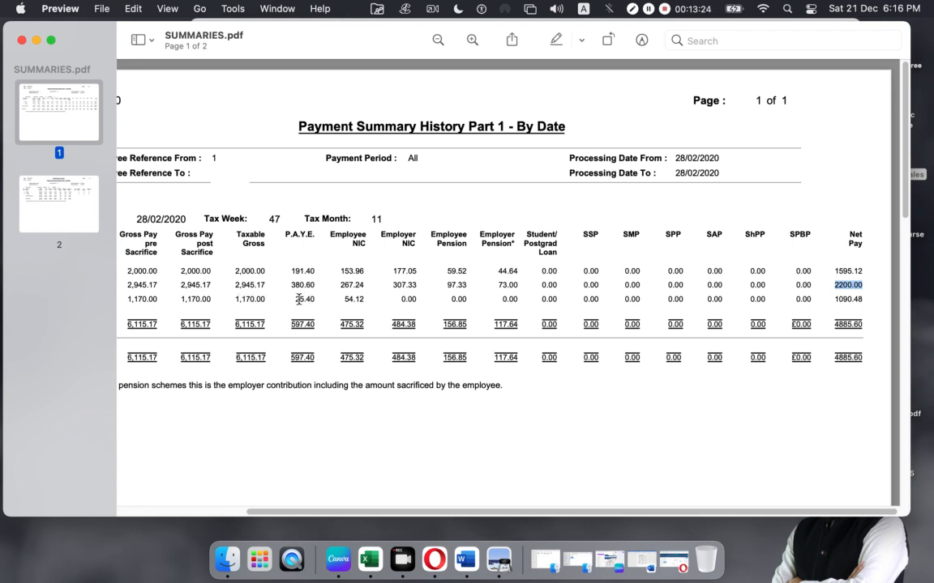
left_click_drag(234, 299, 272, 299)
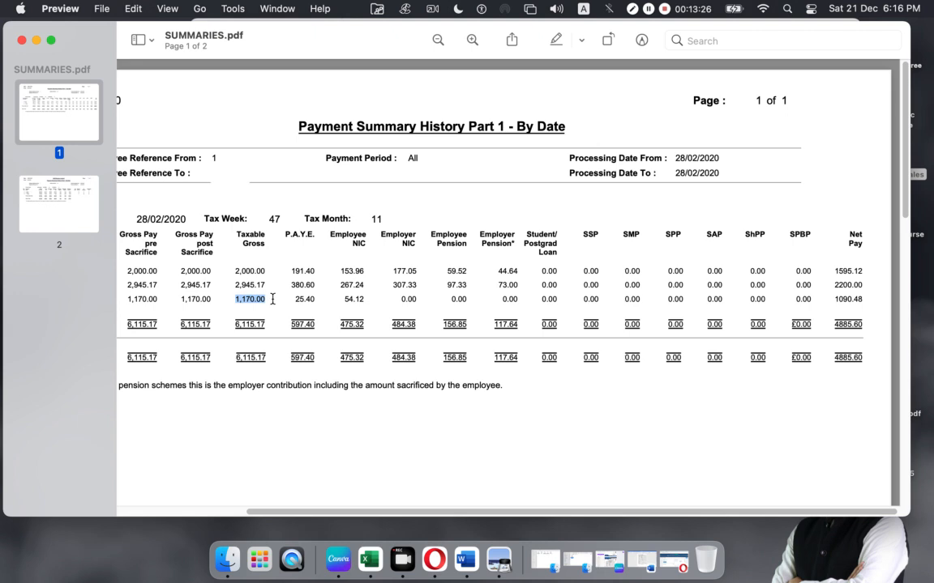
left_click_drag(832, 299, 868, 299)
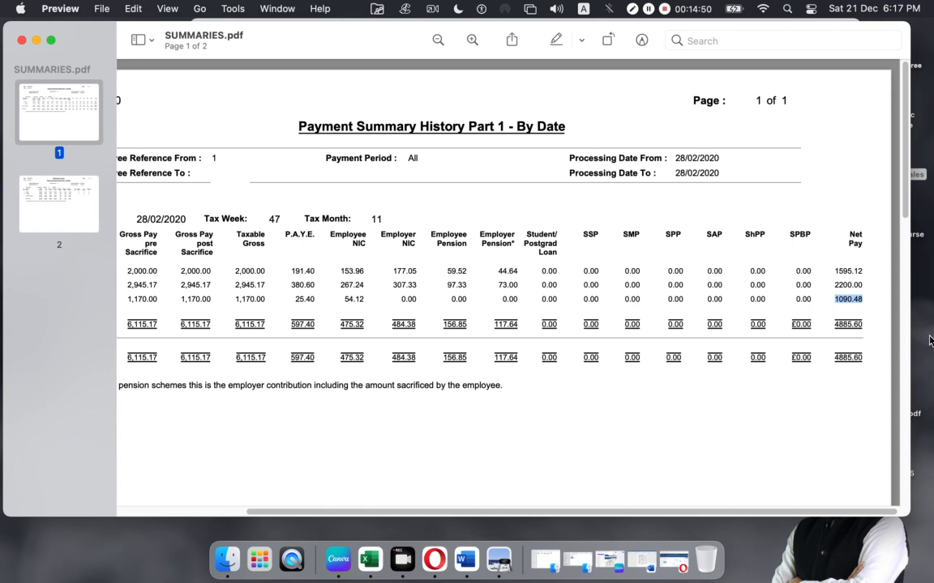
left_click(458, 359)
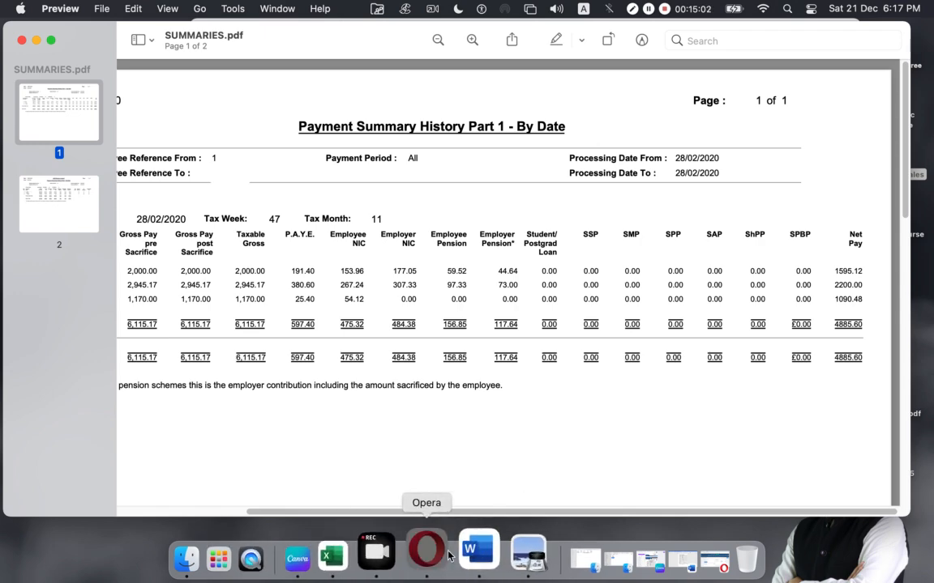
- Switch to Xero in Opera and review the available Payroll options for employee management and payroll processing
left_click(427, 557)
left_click(478, 166)
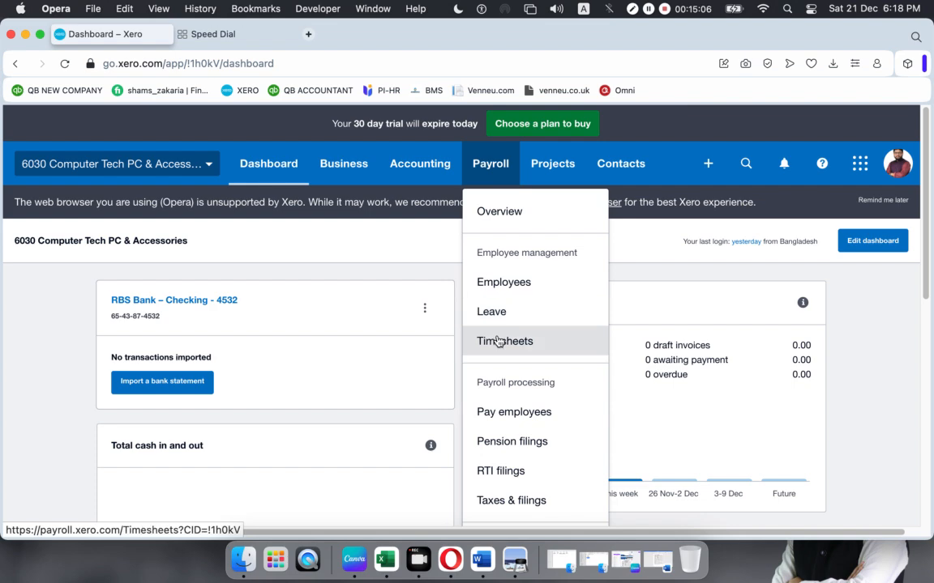
scroll(518, 425, "down", 3)
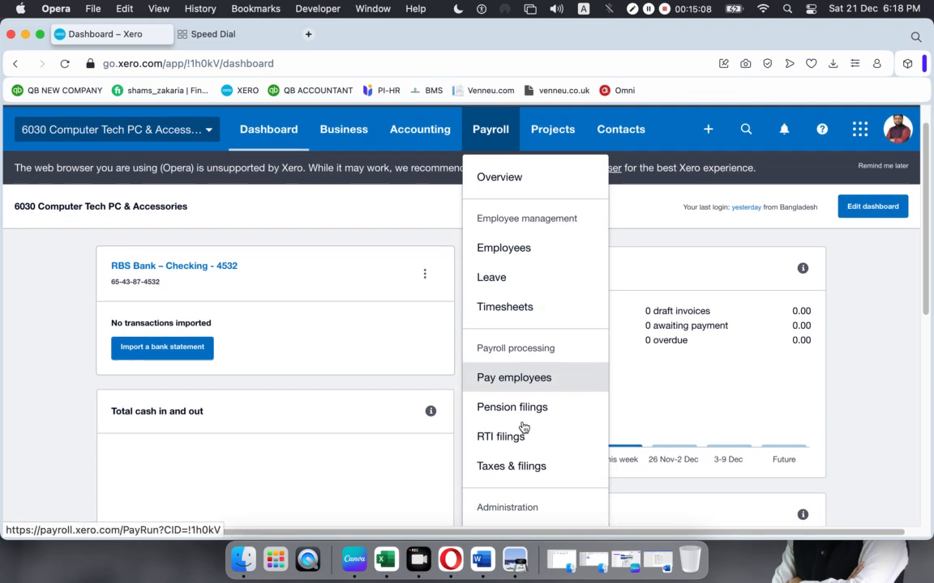
scroll(522, 427, "up", 3)
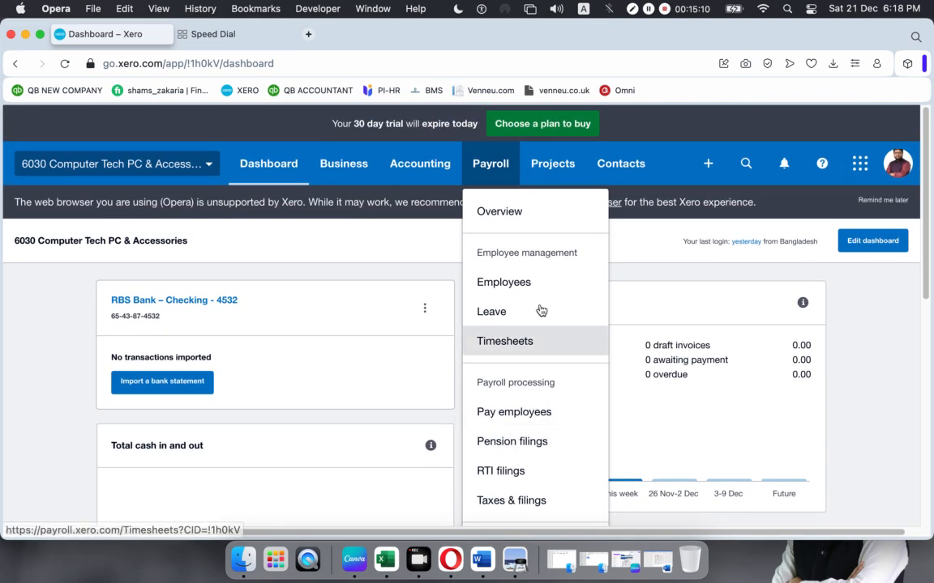
left_click(384, 273)
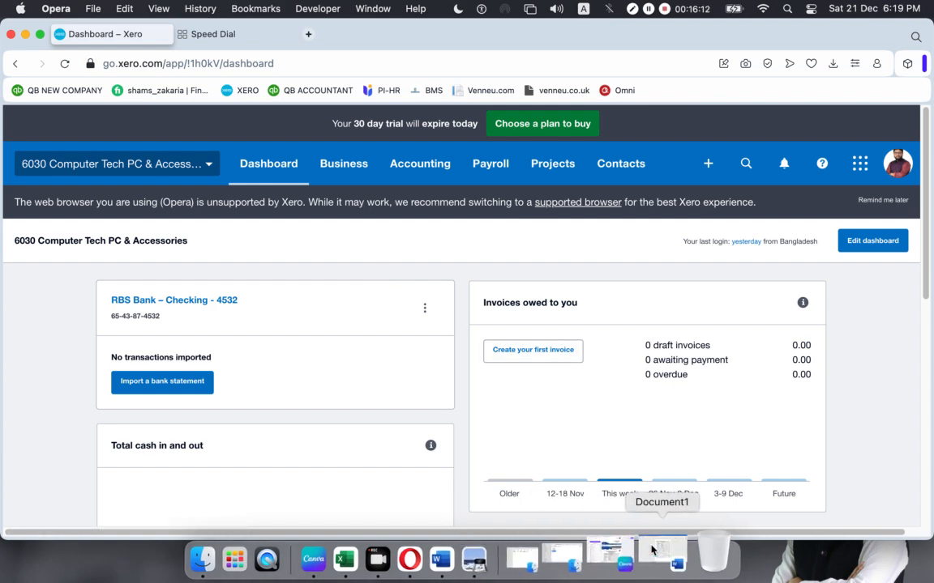
- Minimise the payment summary and the browser, and open Journal UK Payslip.xlsx from the Payroll folder in Excel
left_click(516, 551)
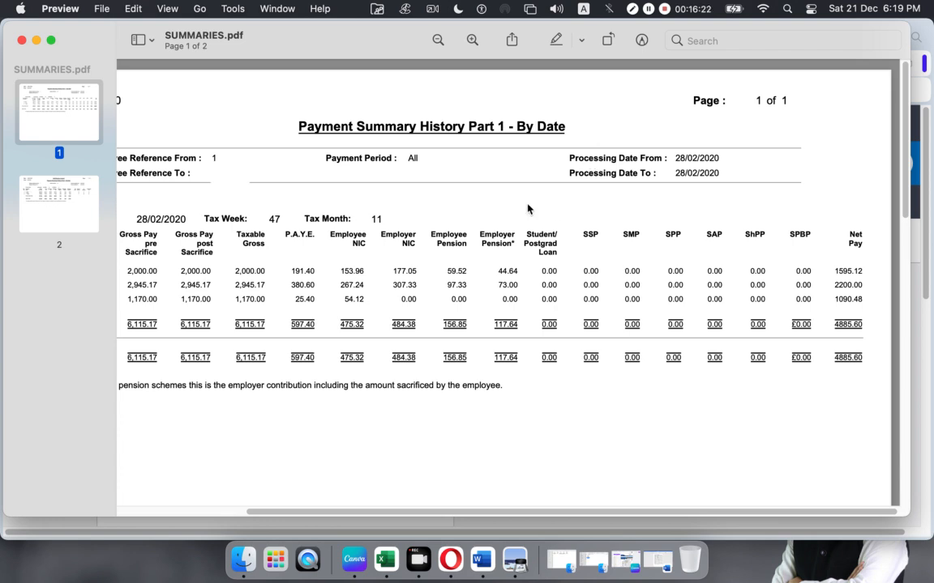
left_click(37, 40)
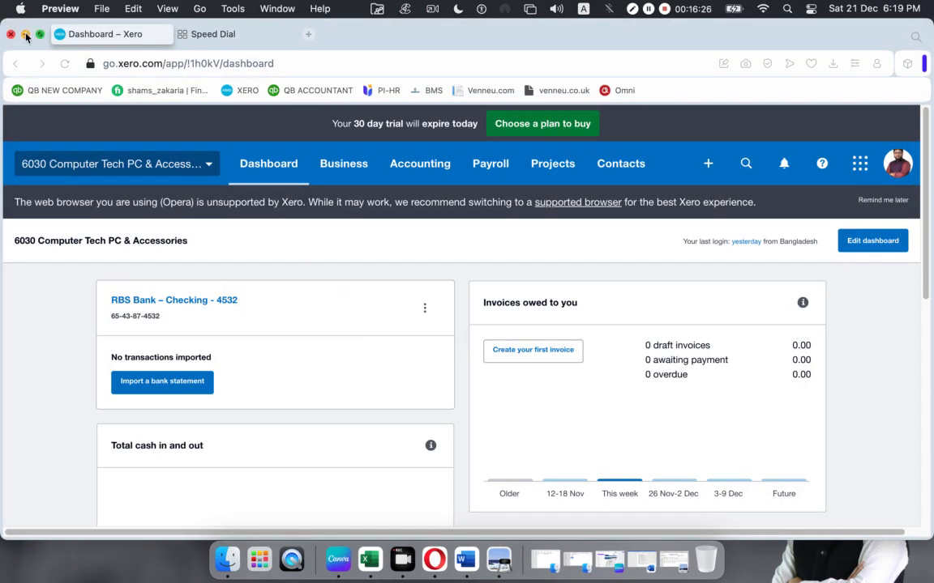
left_click(26, 34)
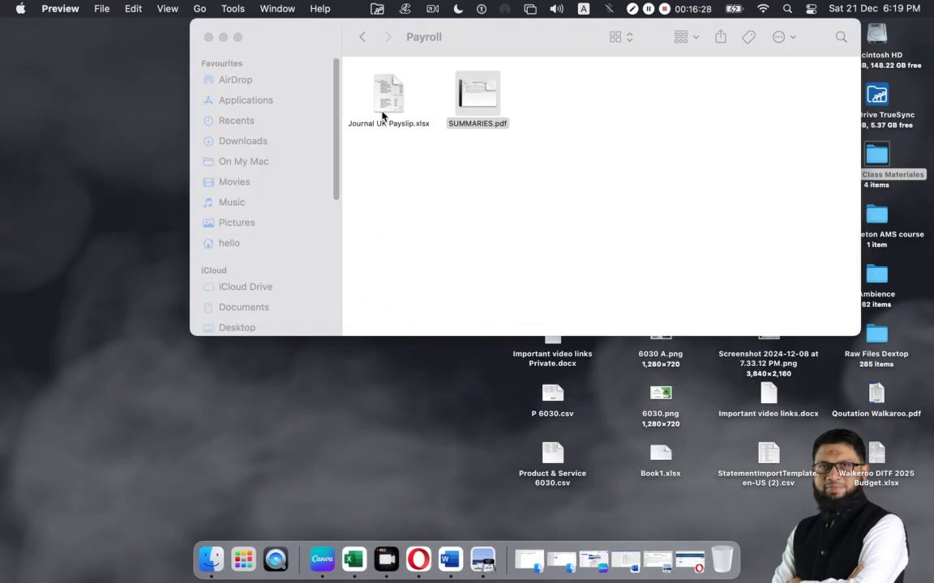
left_click(388, 87)
double_click(387, 87)
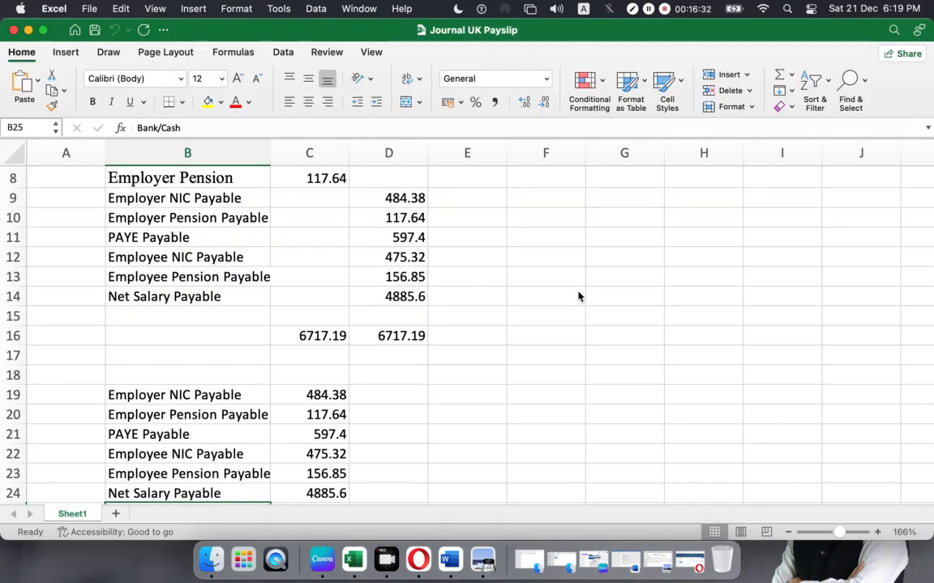
- Examine the payroll journal with its debit and credit accounts, and the Bank/Cash payment entry beneath it, with the sheet zoomed to 160%
scroll(574, 281, "down", 6)
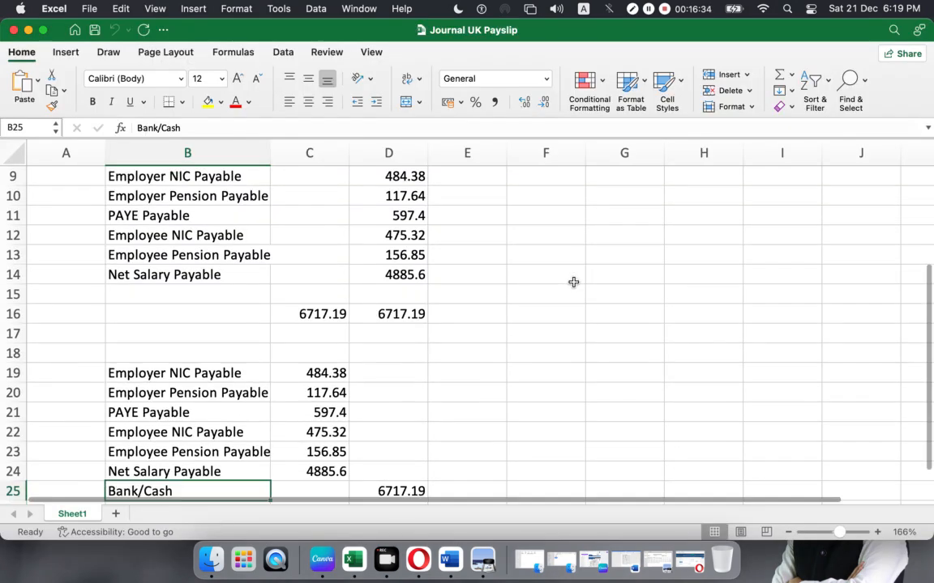
scroll(574, 282, "up", 8)
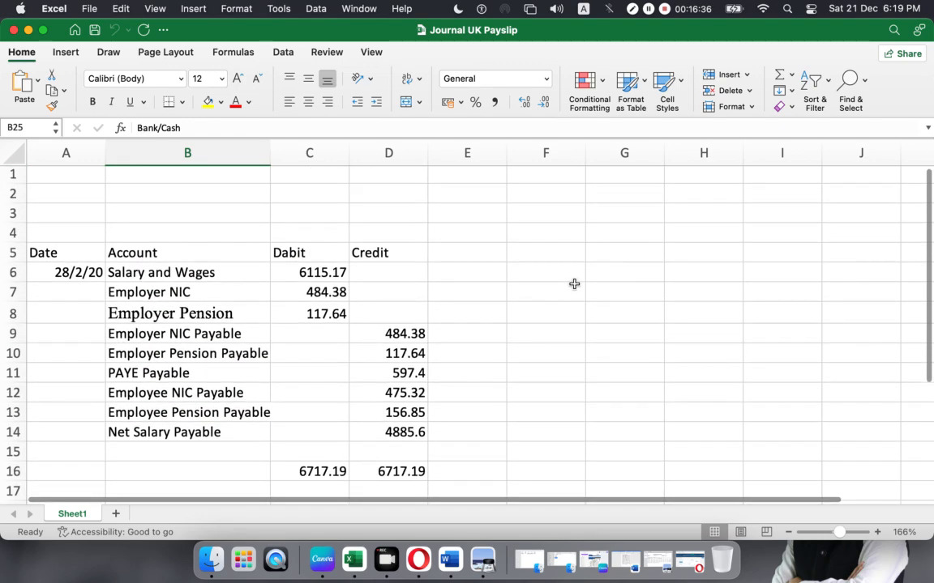
scroll(572, 282, "down", 2)
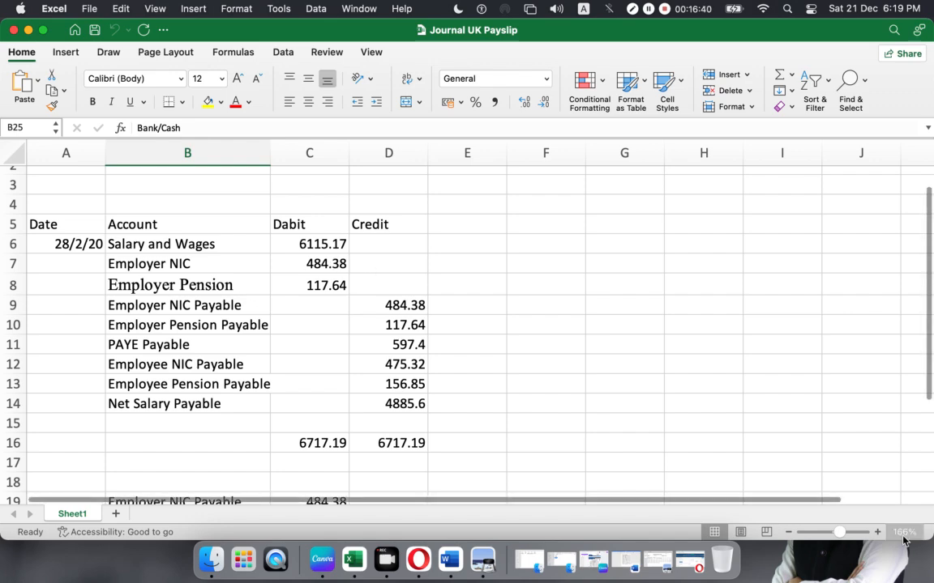
left_click(790, 533)
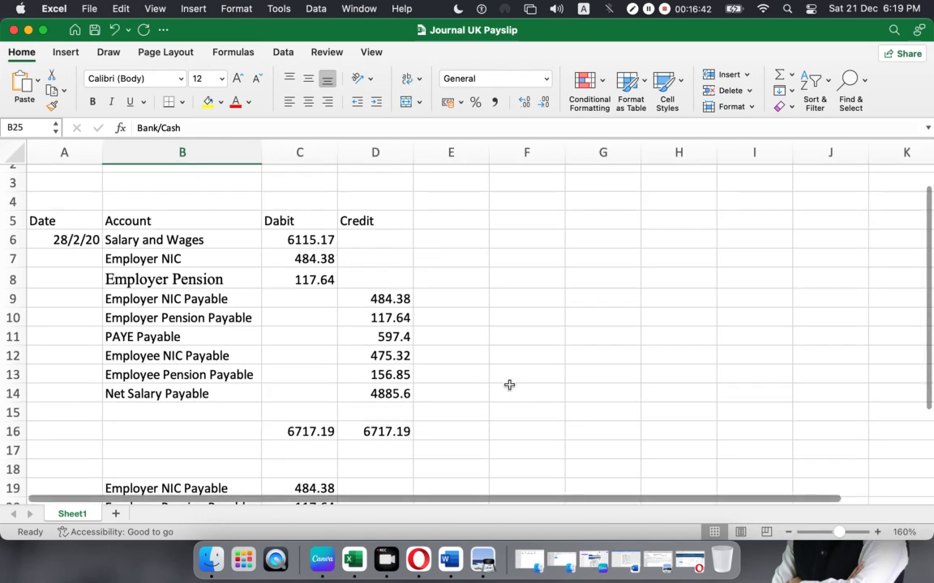
scroll(495, 387, "down", 2)
scroll(484, 389, "up", 2)
scroll(485, 388, "down", 5)
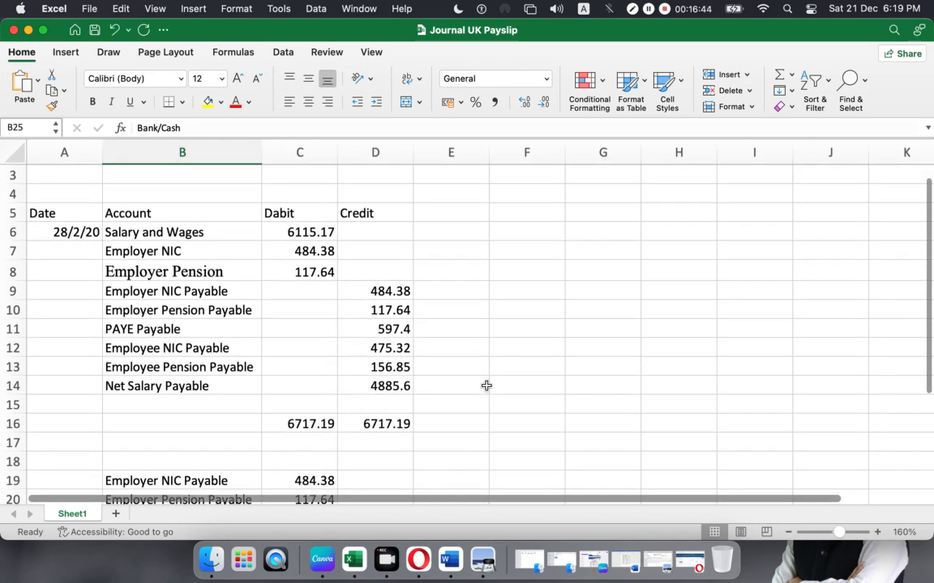
scroll(486, 386, "up", 7)
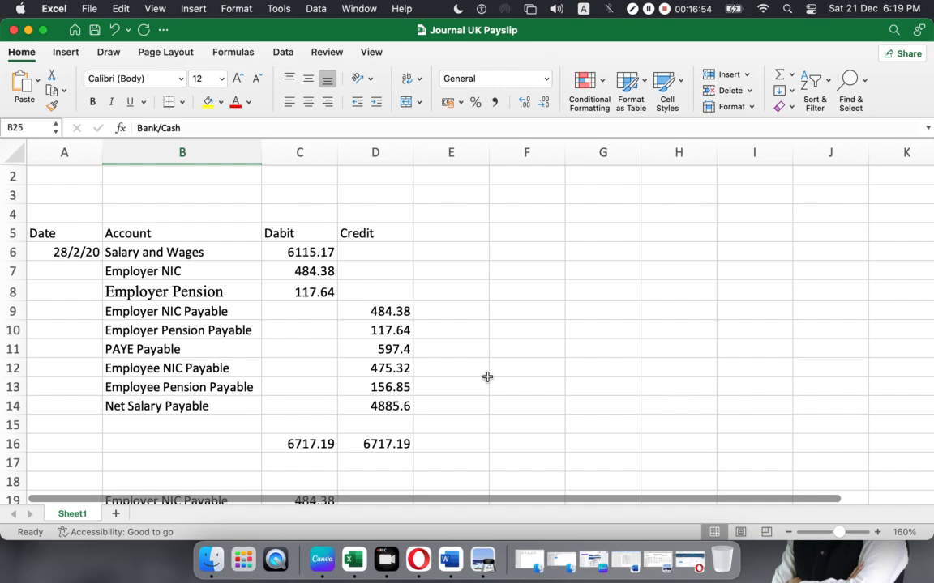
scroll(494, 357, "down", 10)
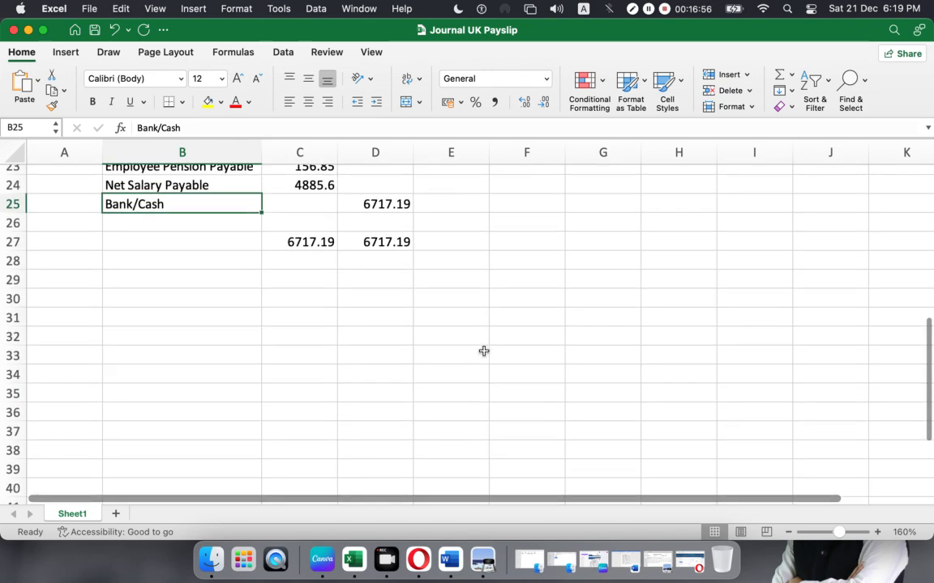
scroll(325, 308, "up", 7)
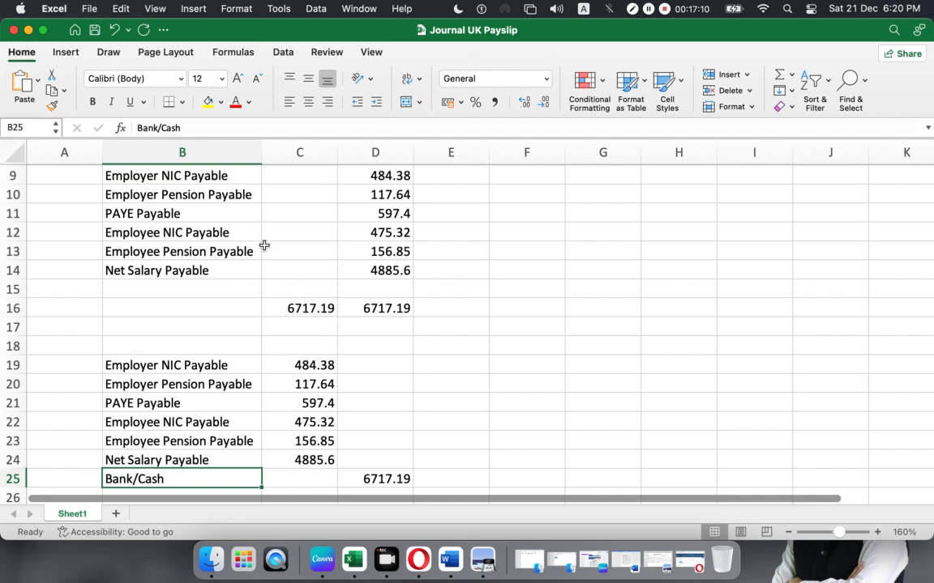
scroll(244, 256, "down", 4)
scroll(241, 259, "up", 5)
scroll(241, 259, "up", 1)
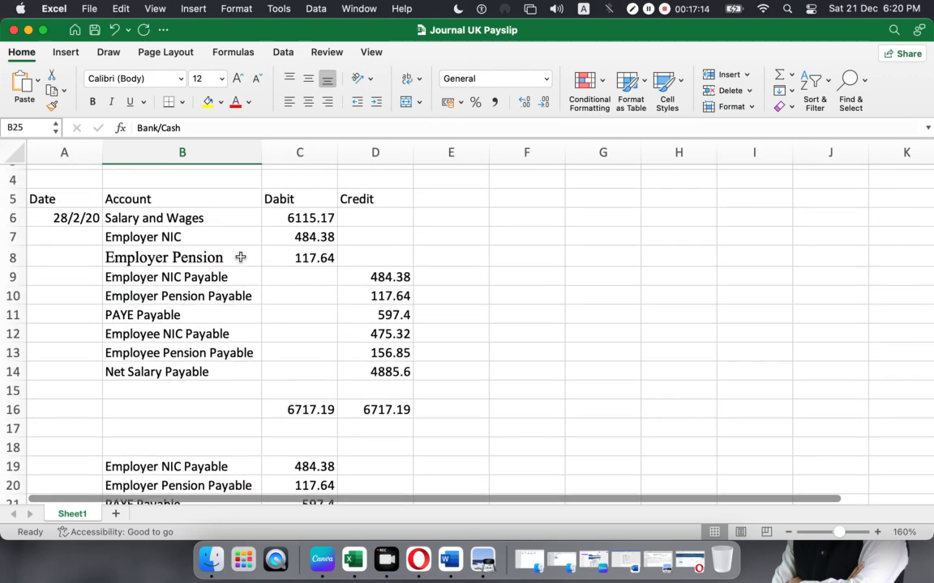
- Check the journal date in A6 against the process date in SUMMARIES.pdf in Preview
left_click(44, 217)
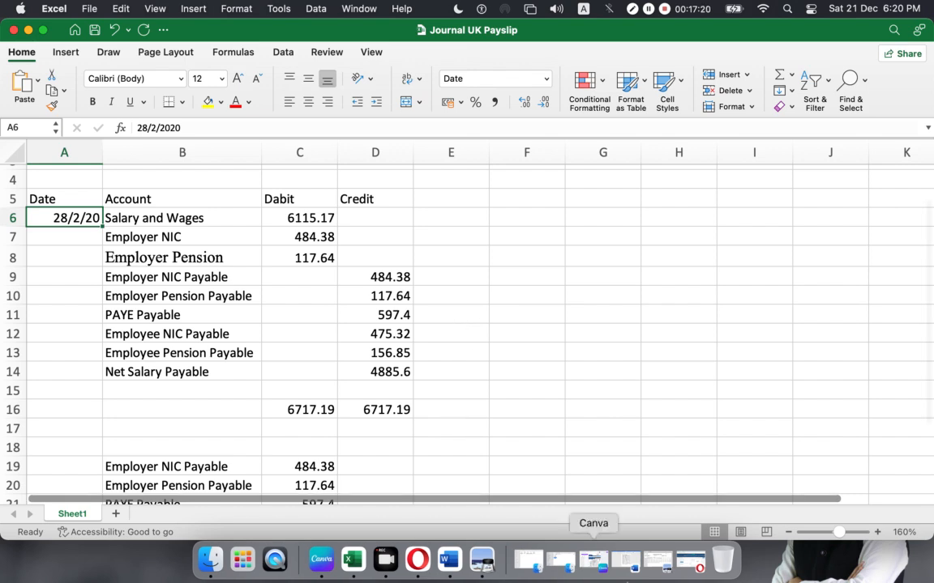
left_click(635, 564)
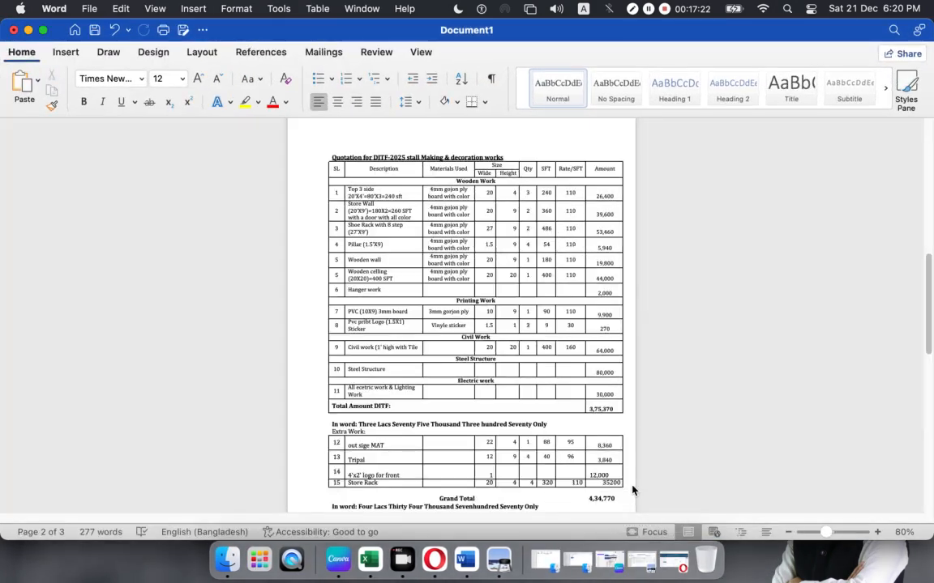
left_click(643, 565)
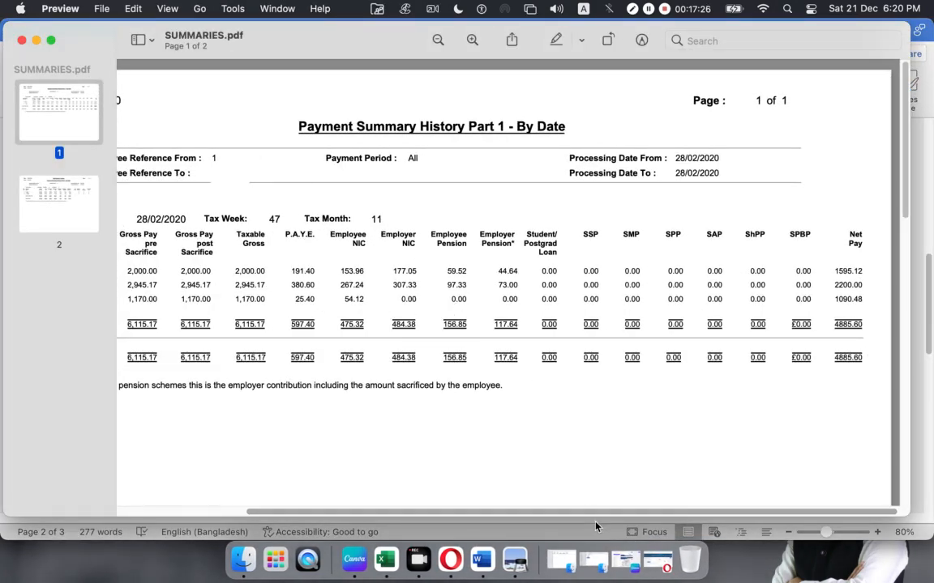
left_click_drag(601, 513, 292, 515)
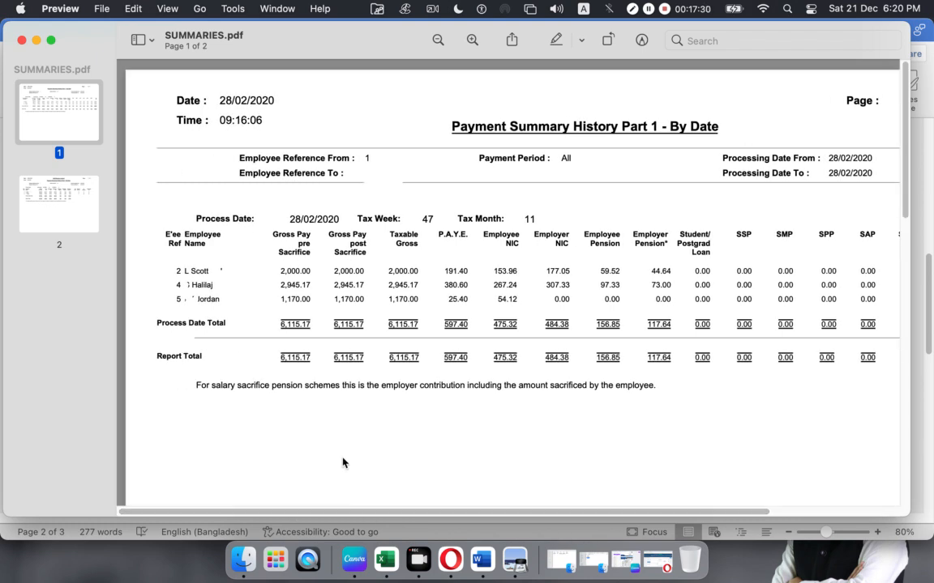
- Return to the payroll journal in Excel and review the Account heading and the Salary and Wages debit row
left_click(391, 557)
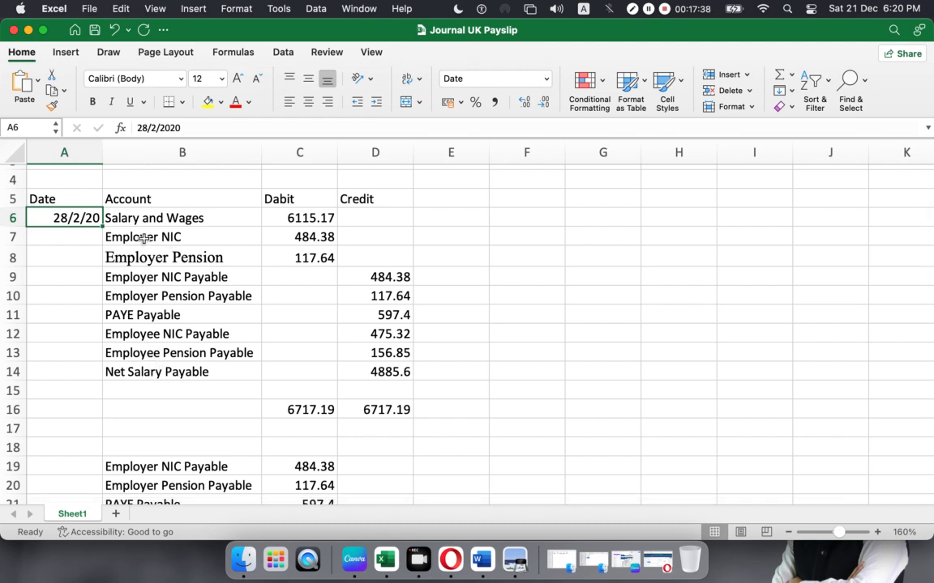
left_click(140, 203)
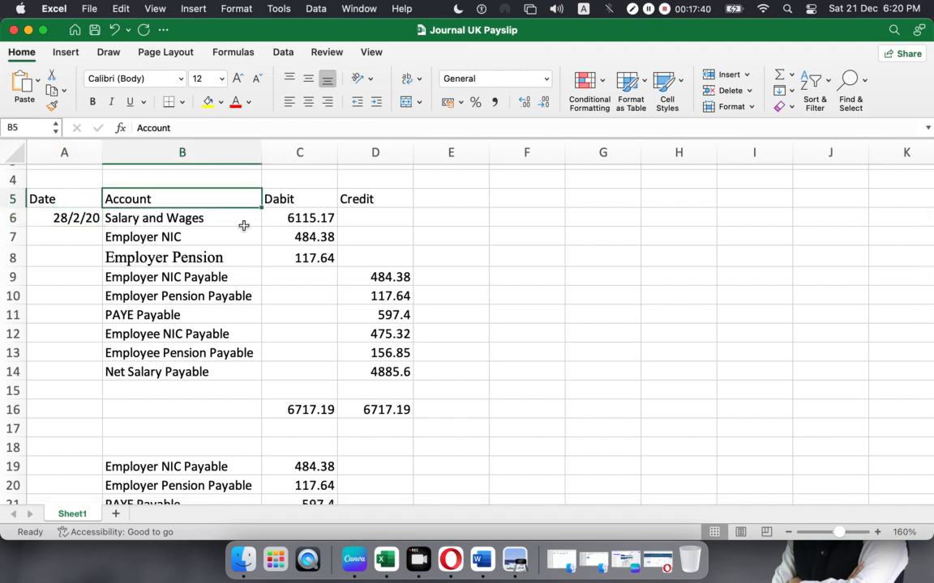
left_click(130, 217)
left_click_drag(152, 219, 312, 223)
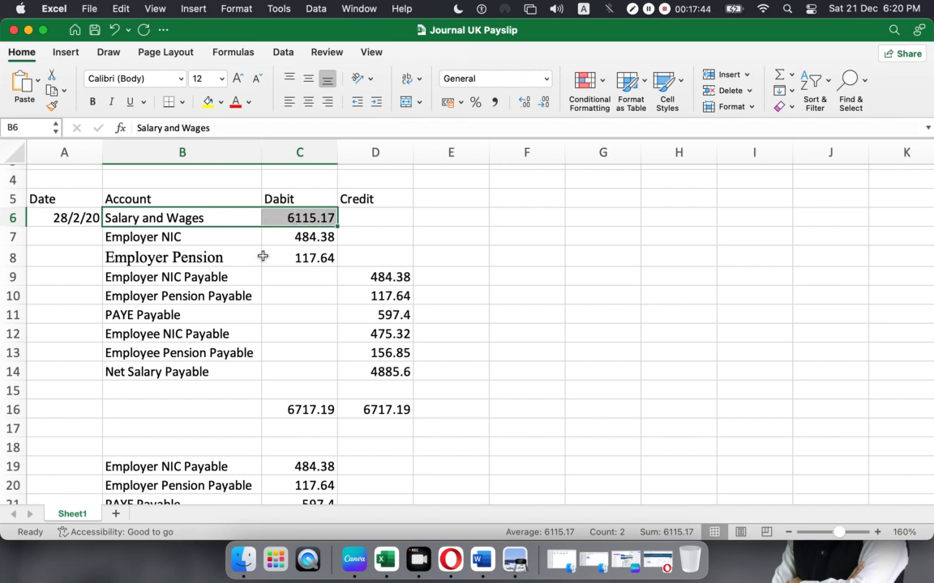
left_click(119, 249)
left_click_drag(119, 249, 303, 246)
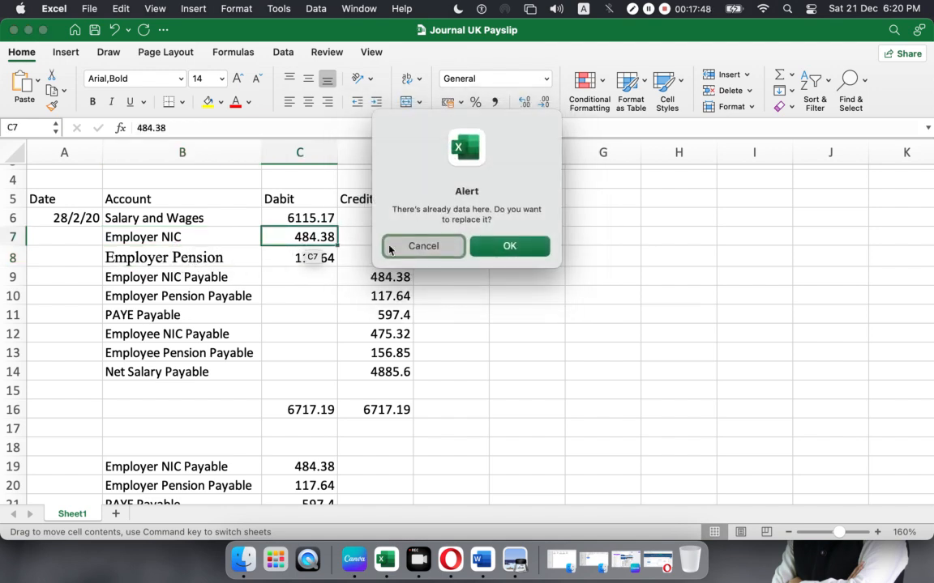
left_click(389, 246)
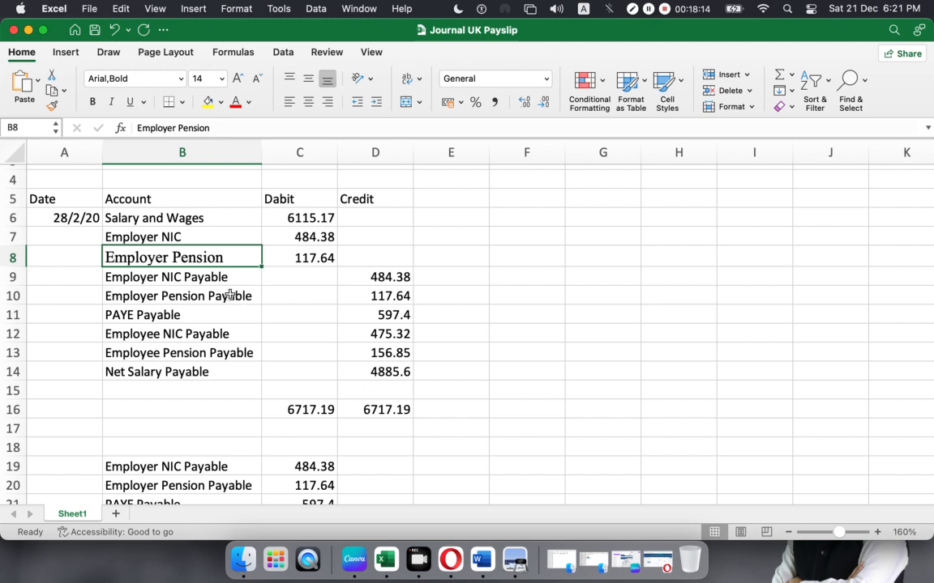
- Review the journal's account names in B6:B14 and their debit and credit amounts in C6:D14
left_click(121, 220)
left_click_drag(120, 221, 115, 371)
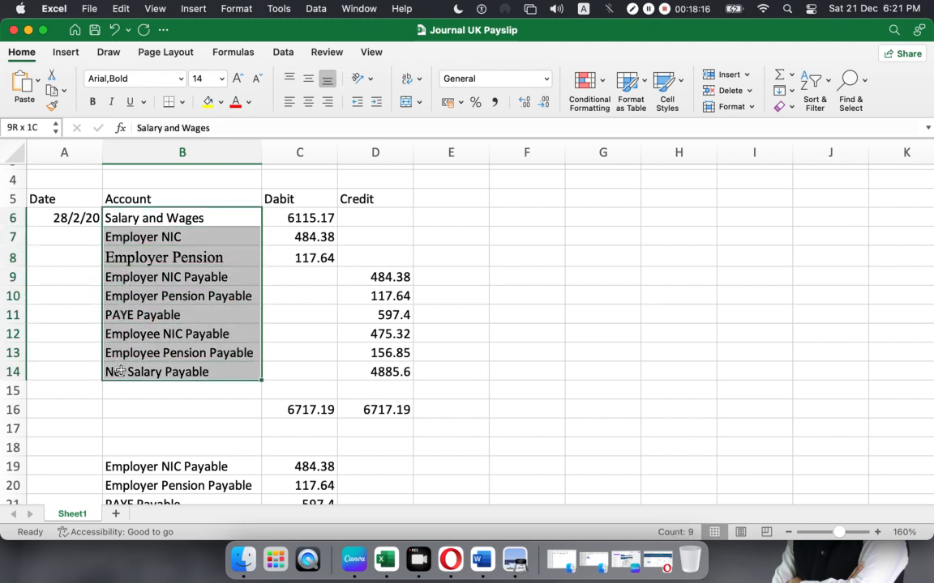
left_click_drag(292, 216, 344, 372)
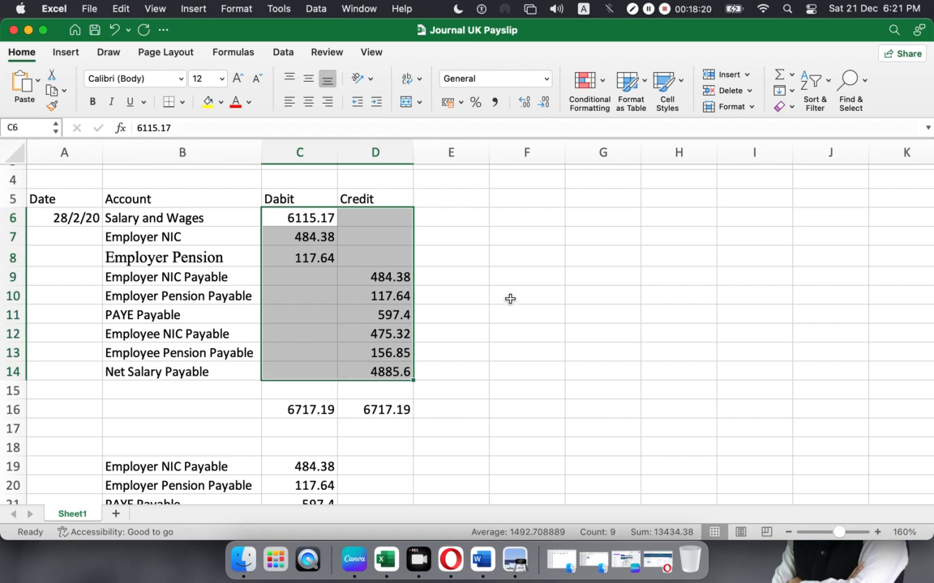
- Switch to SUMMARIES.pdf in Preview and examine the Taxable Gross, Employer NIC and Employer Pension columns with their totals
left_click(295, 259)
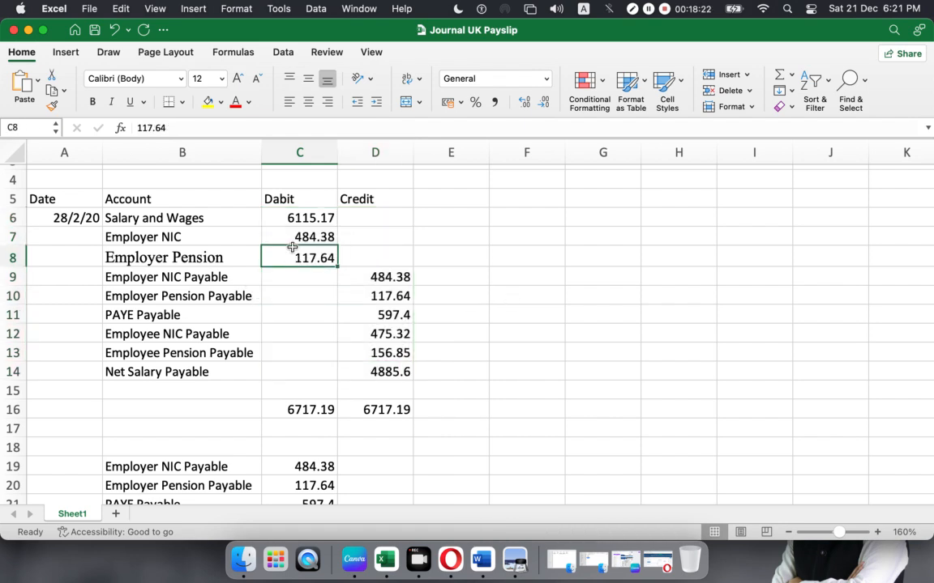
left_click(373, 307)
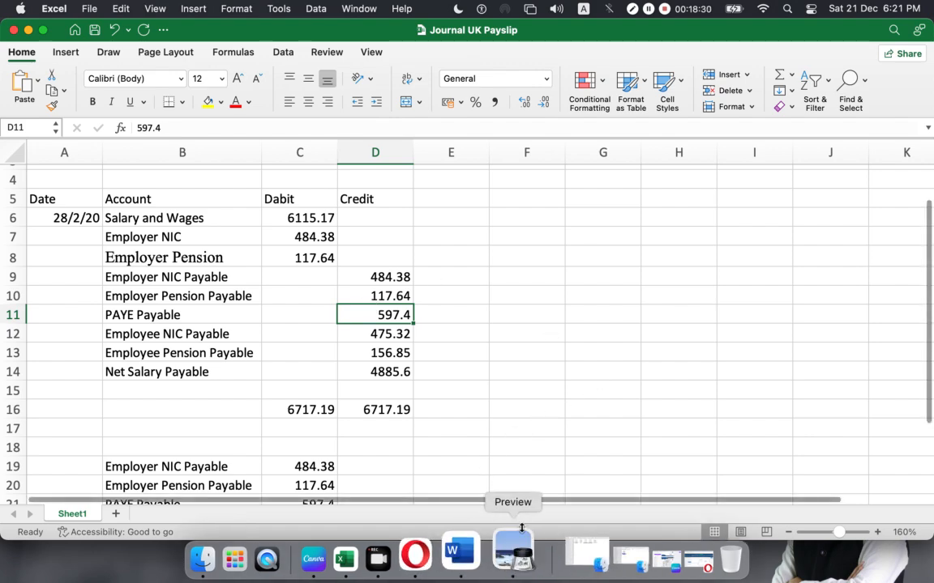
left_click(513, 559)
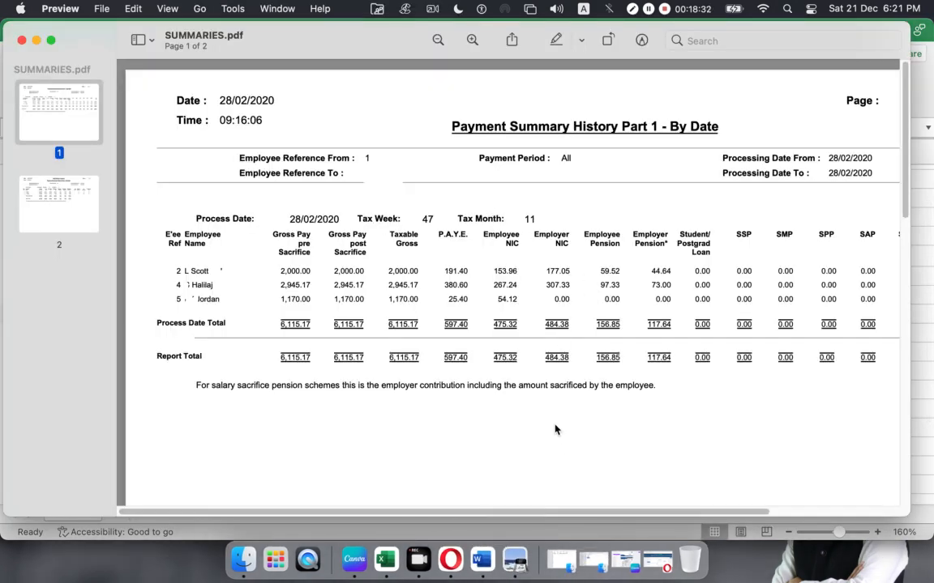
left_click_drag(611, 513, 642, 515)
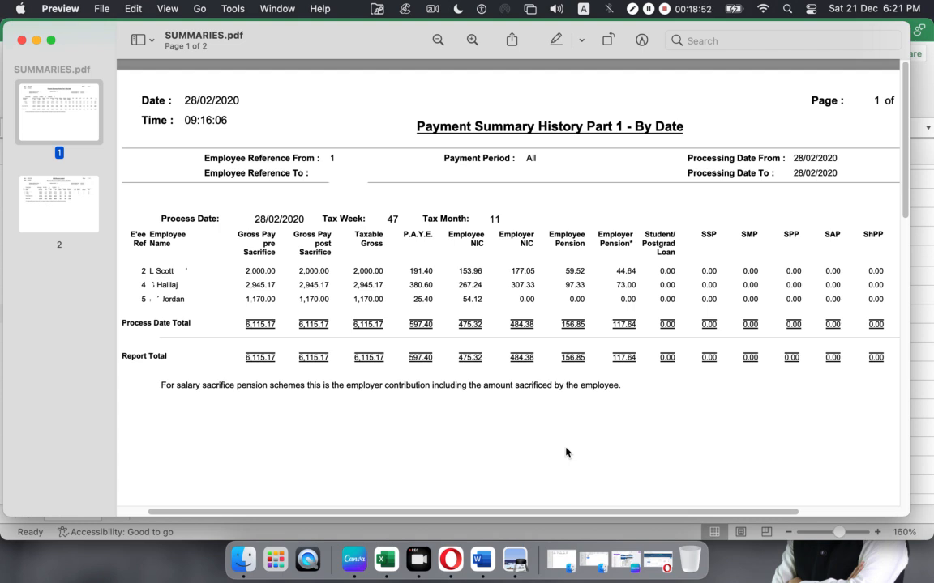
left_click_drag(355, 235, 382, 244)
mouse_move(353, 327)
left_mouse_down()
mouse_move(389, 328)
mouse_move(354, 327)
left_mouse_up()
left_click(508, 235)
triple_click(602, 235)
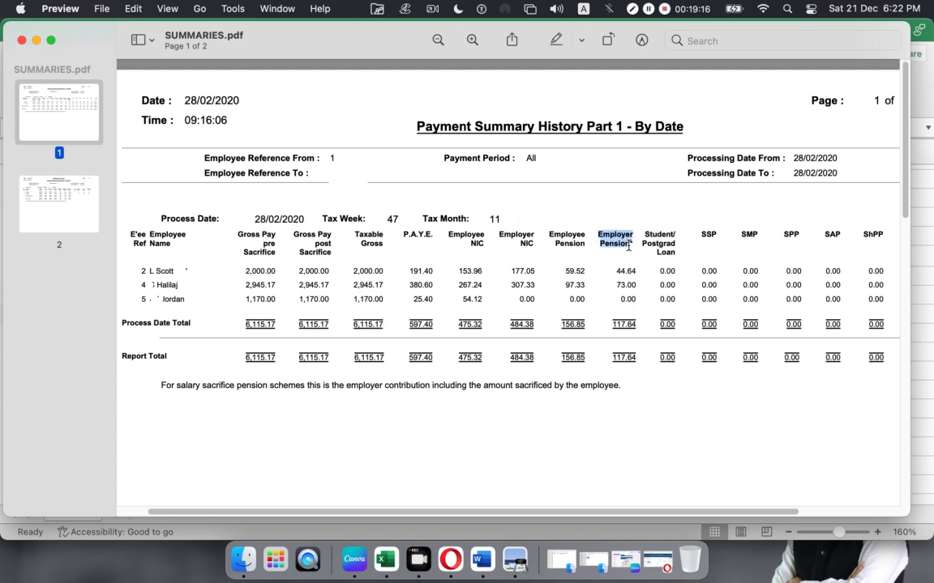
left_click(455, 241)
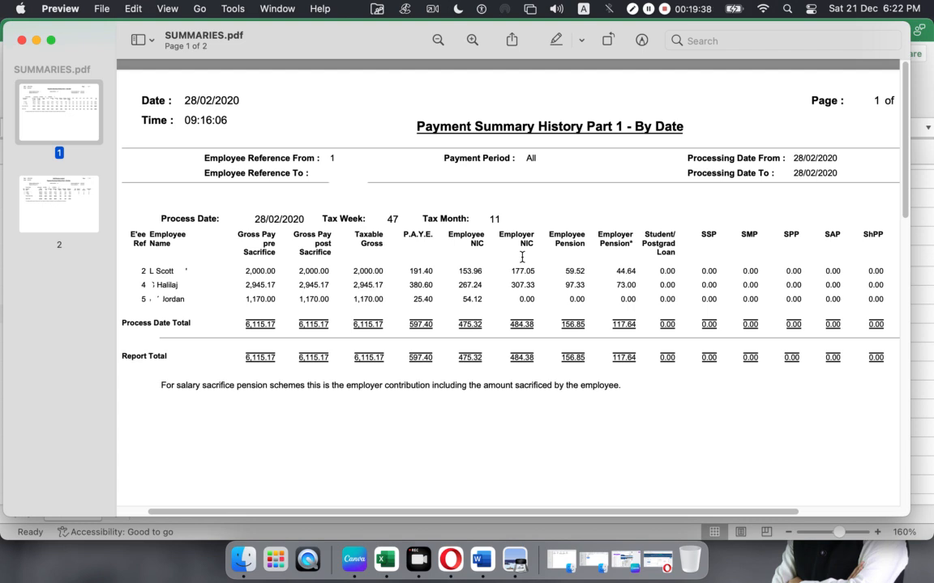
left_click_drag(597, 230, 623, 245)
left_click_drag(499, 234, 532, 247)
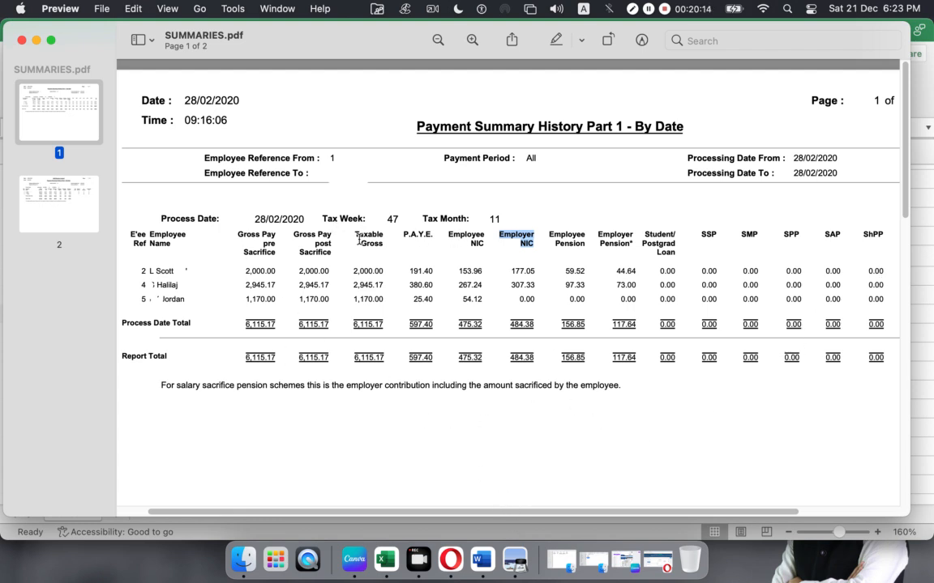
left_click_drag(320, 320, 385, 353)
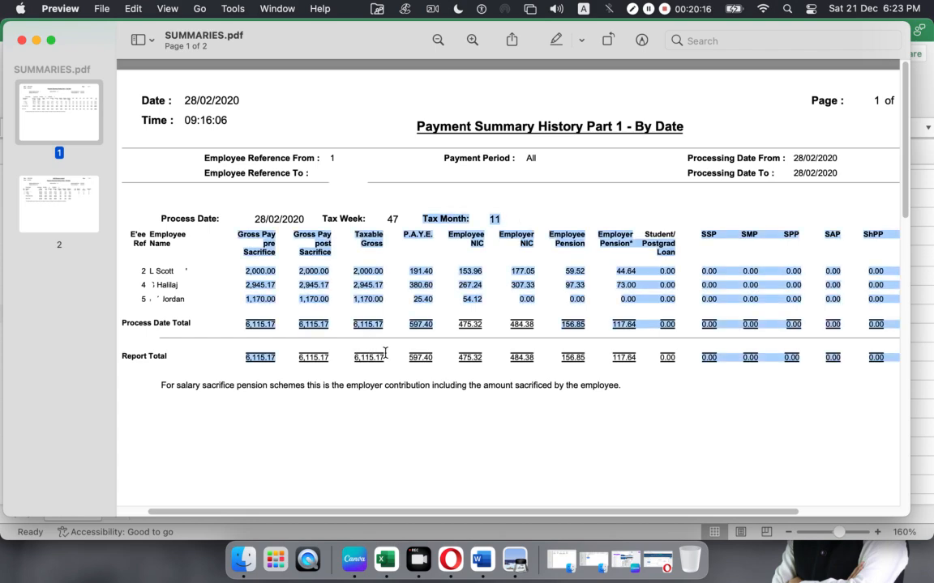
- Return to the journal in Excel and check the Salary and Wages debit in C6 against the payment summary in Preview
left_click(386, 559)
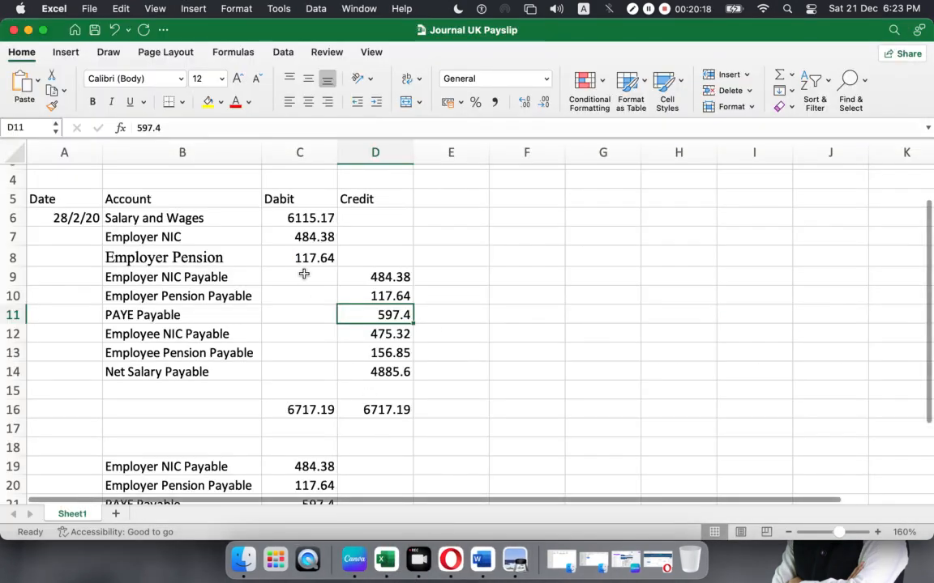
left_click(114, 216)
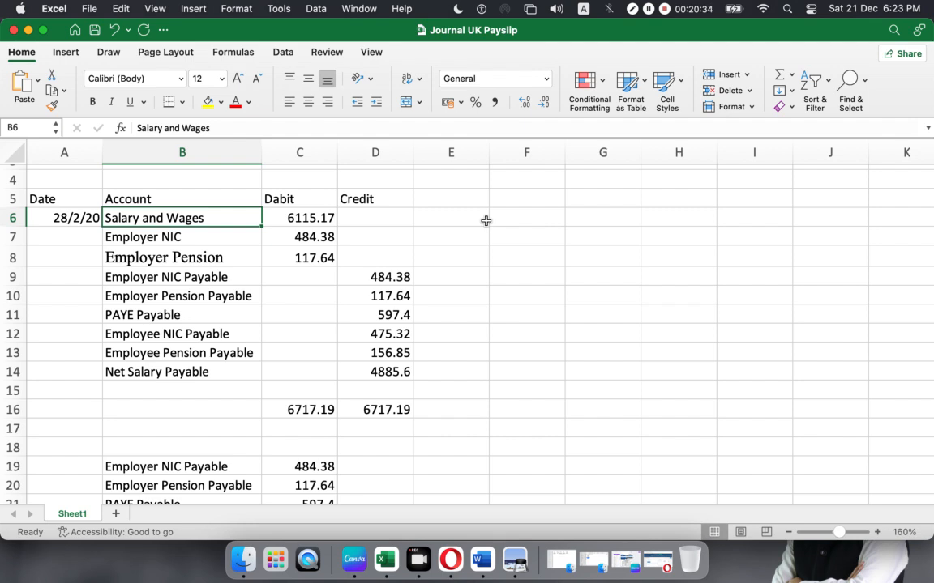
left_click(308, 225)
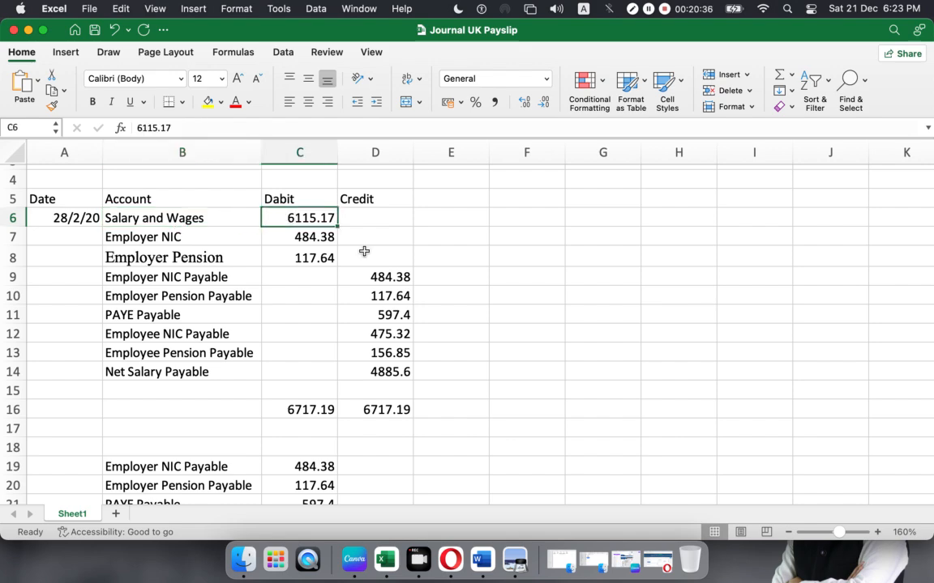
left_click(514, 558)
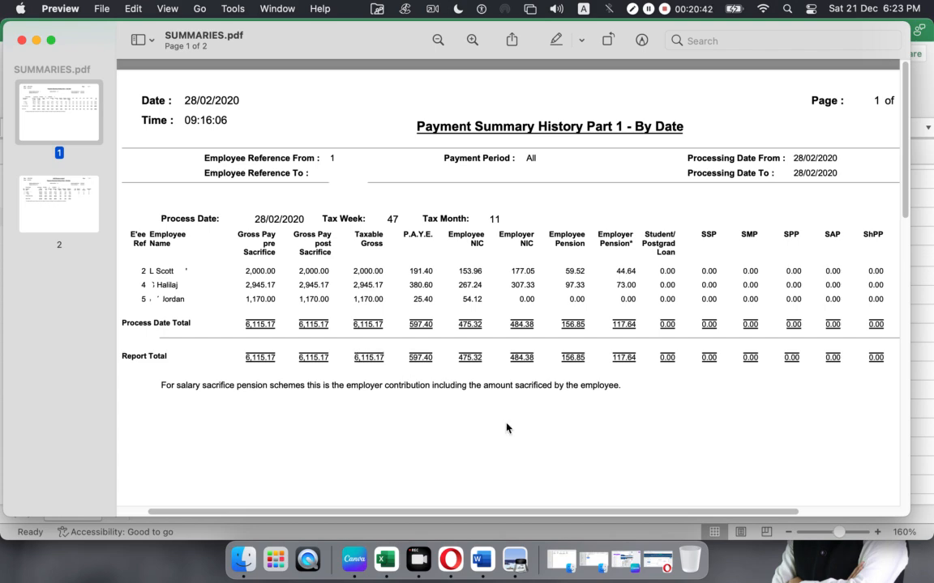
left_click(385, 559)
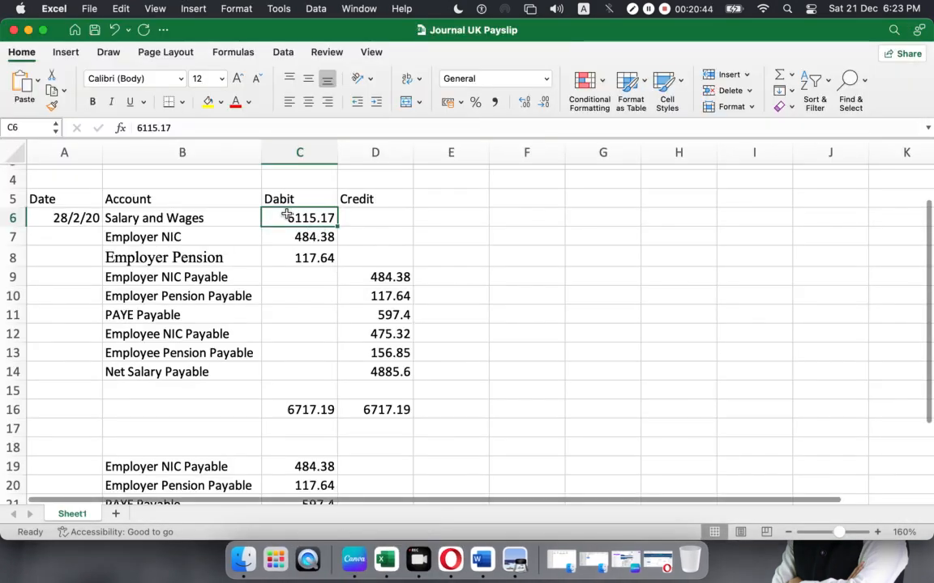
- Compare the journal's employer expense debits with the credit column, from Employer NIC Payable in row 9 down to the total in D16
left_click_drag(288, 215, 202, 248)
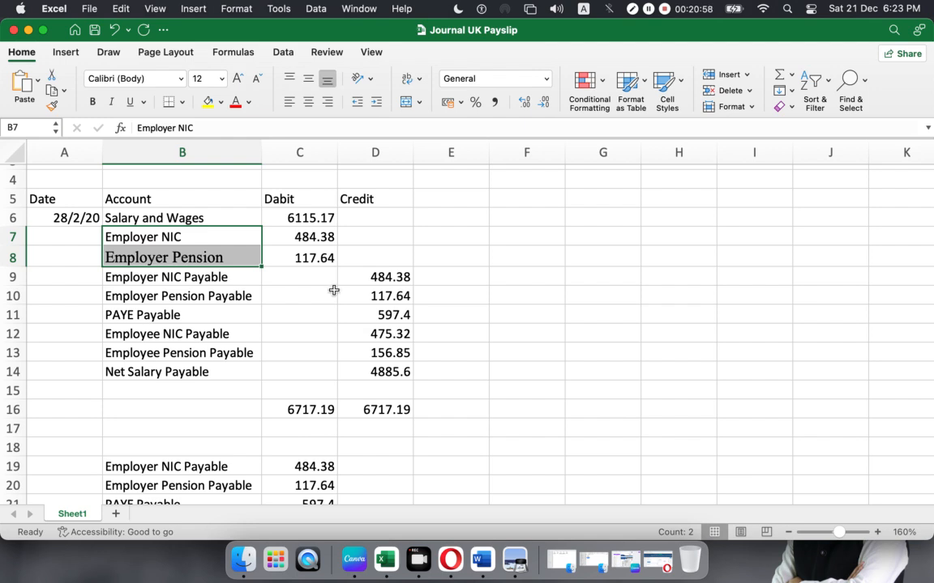
left_click(170, 279)
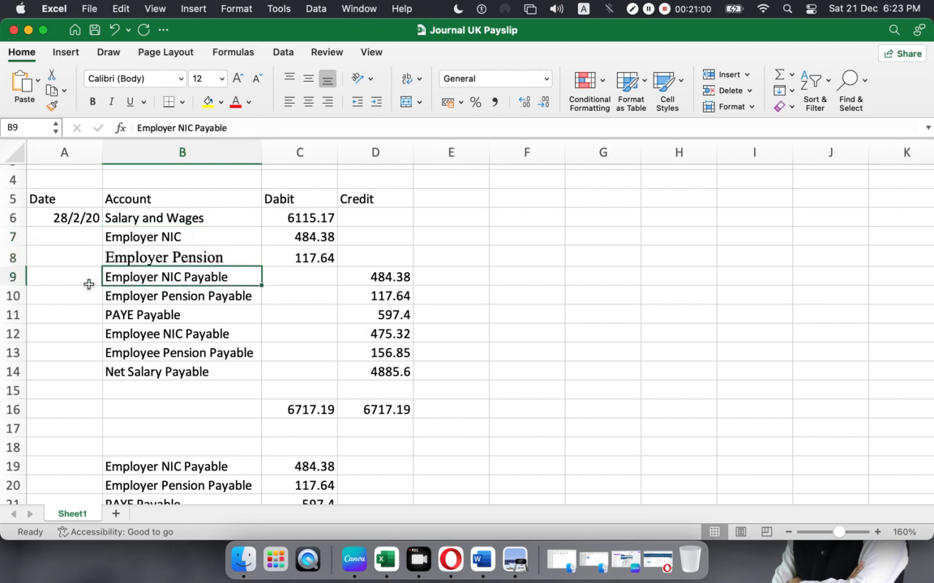
left_click(359, 280)
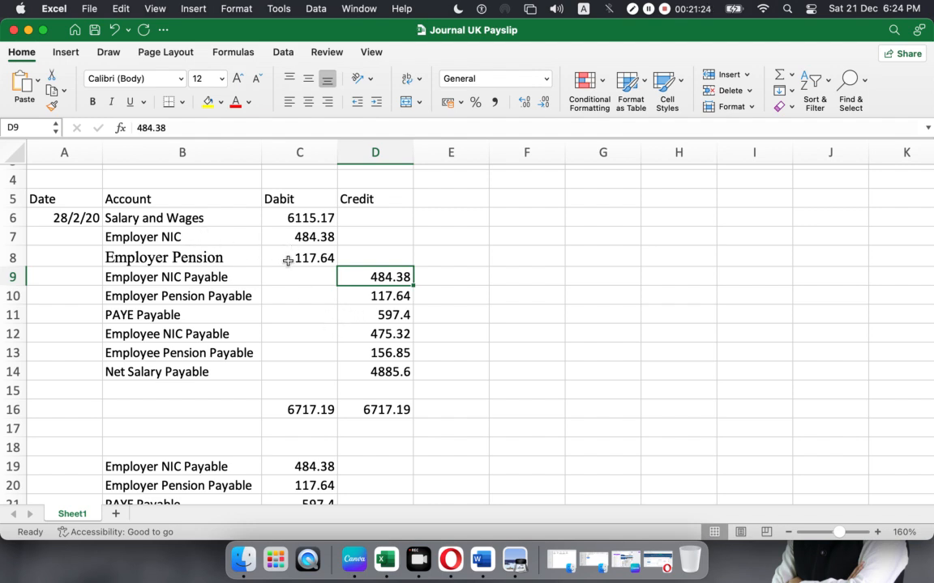
left_click_drag(287, 219, 312, 257)
left_click_drag(397, 277, 381, 409)
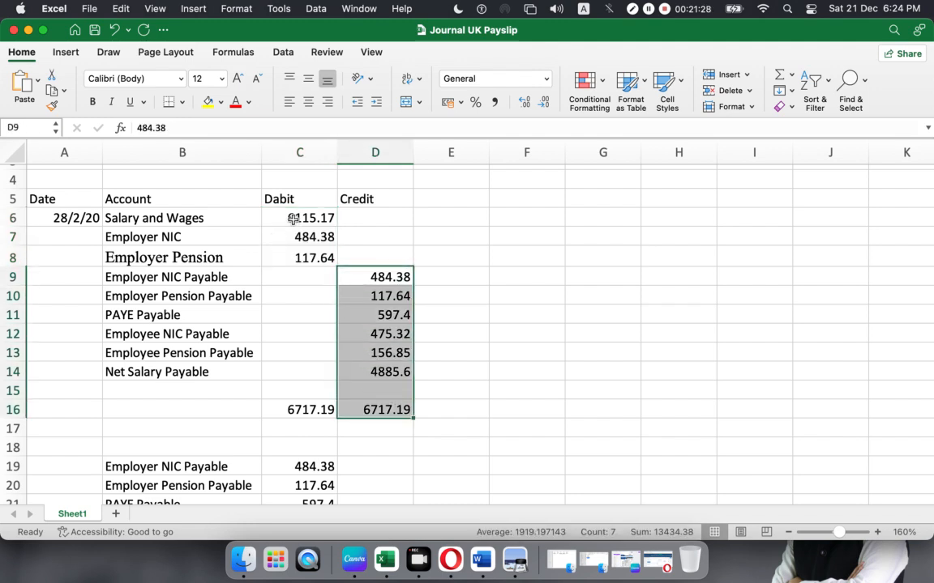
- Go through the Salary and Wages, Employer NIC and Employer Pension debit entries in rows 6 to 8
left_click_drag(291, 217, 291, 235)
left_click(167, 235)
left_click(196, 257)
left_click(284, 258)
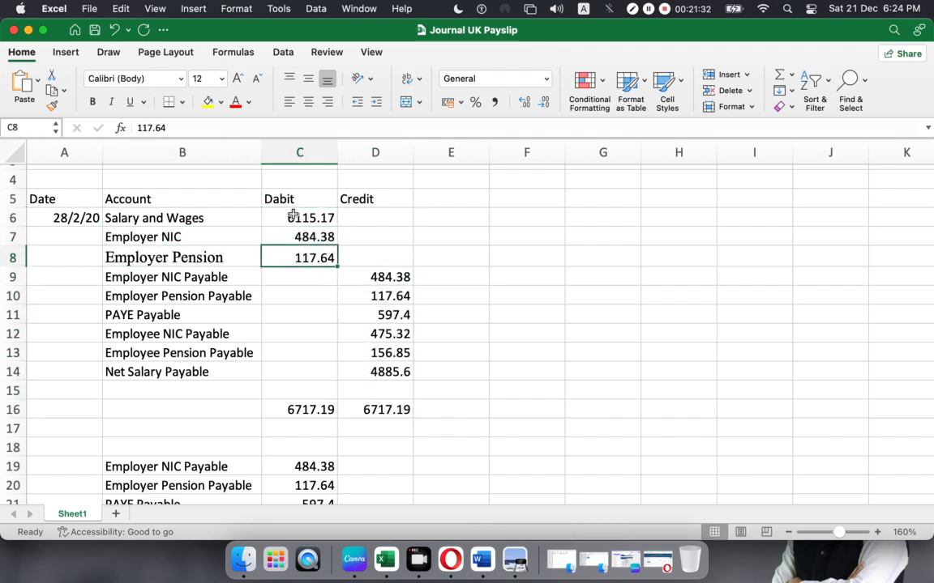
left_click(13, 218)
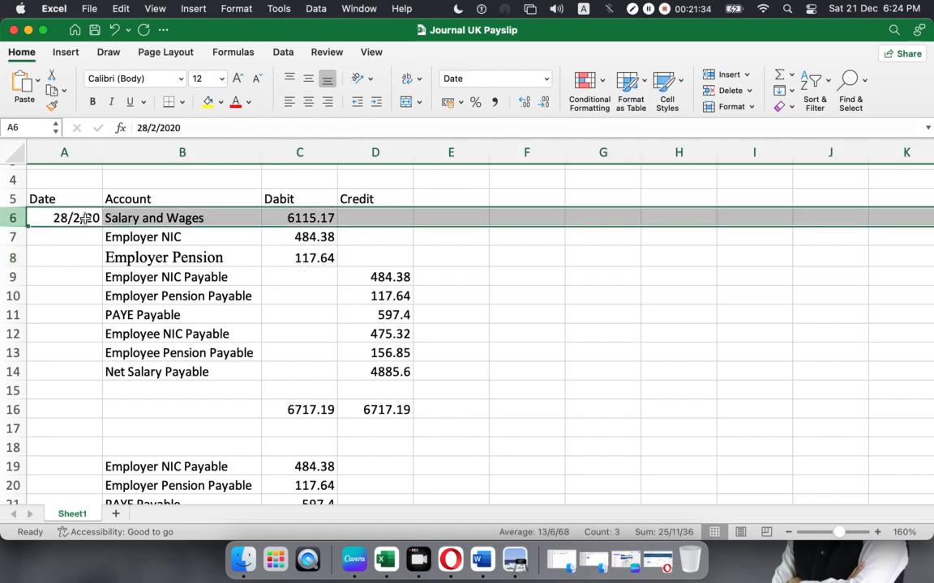
left_click(243, 233)
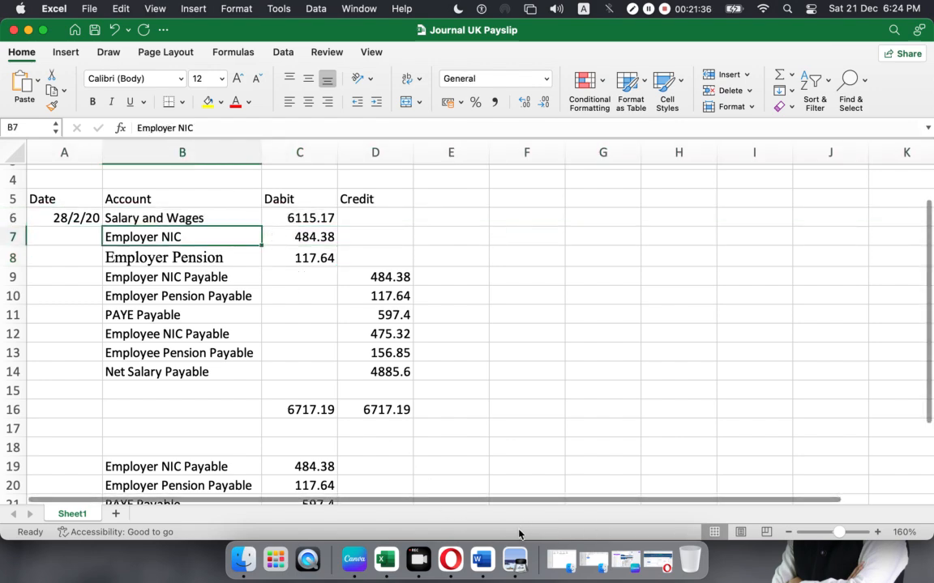
- Switch to SUMMARIES.pdf in Preview and recheck the Employer Pension and Taxable Gross column headings
left_click(516, 557)
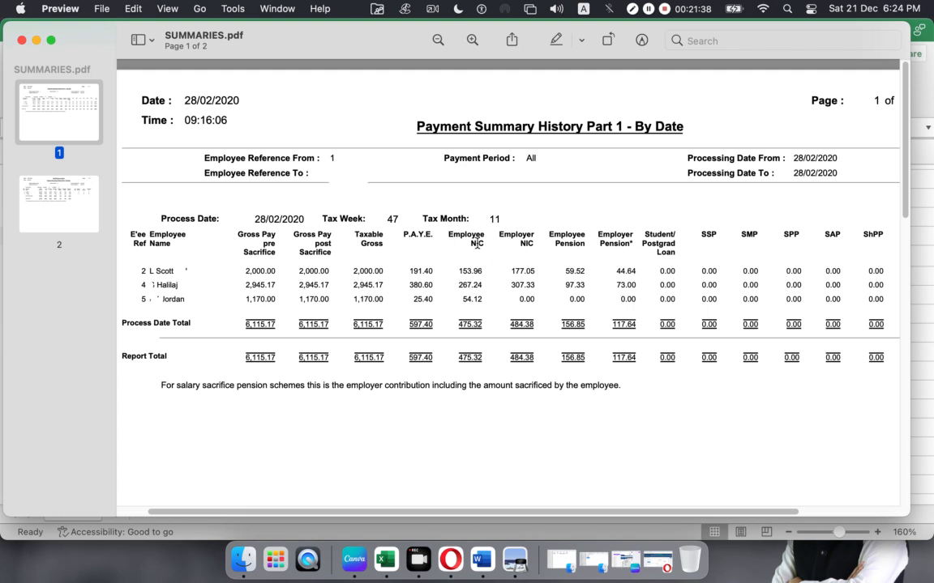
left_click_drag(447, 239, 625, 249)
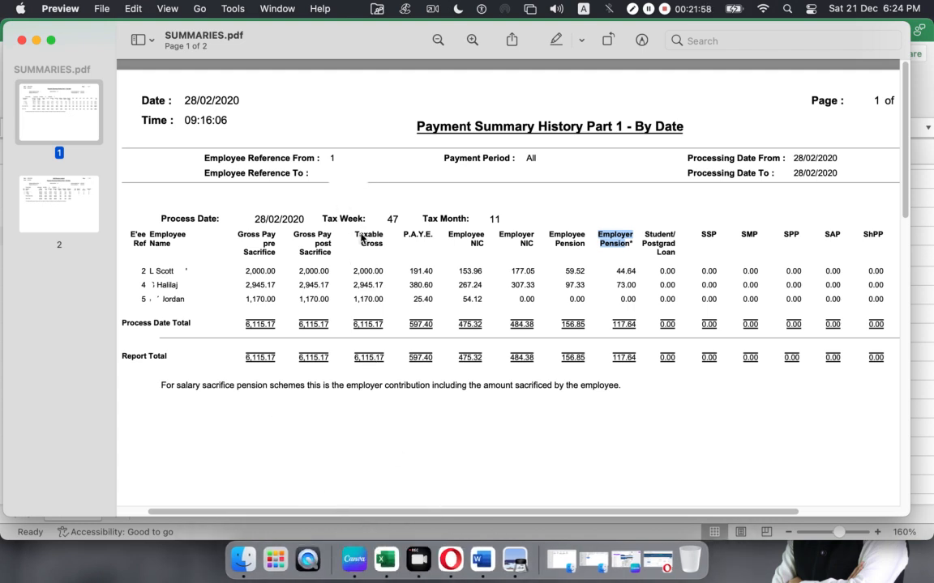
left_click_drag(356, 233, 377, 249)
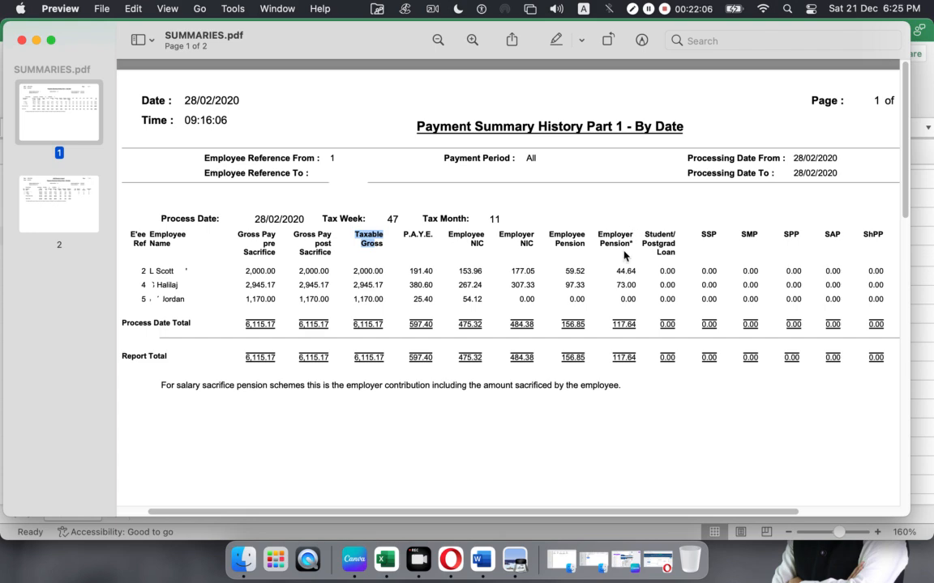
left_click(369, 557)
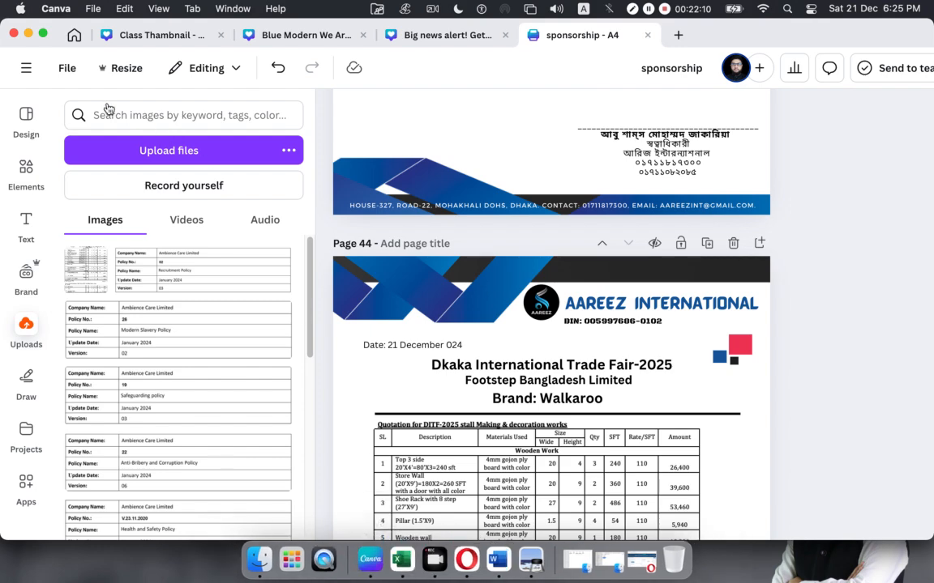
left_click(28, 33)
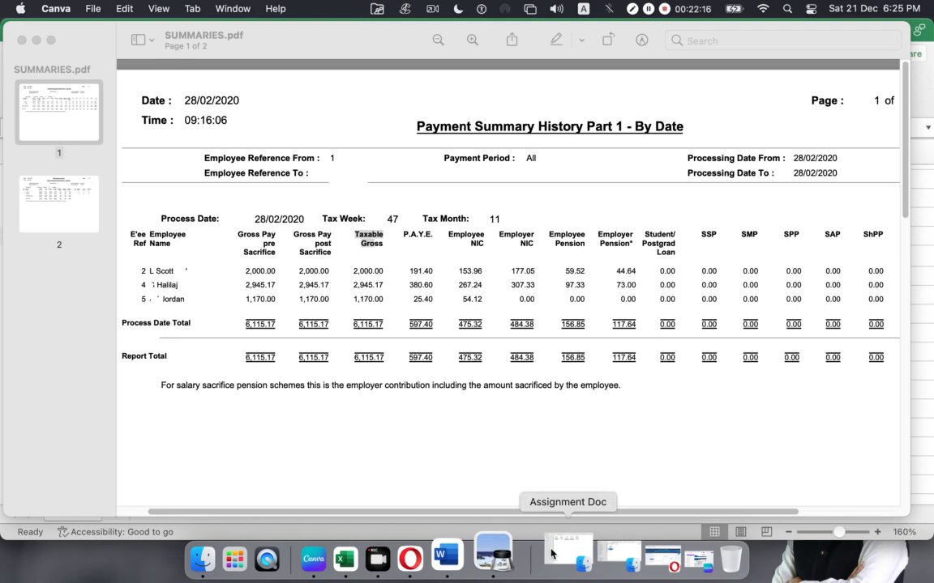
- Return to the journal in Excel and review the Salary and Wages debit, the two employer expense accounts and Employer Pension Payable
left_click(381, 556)
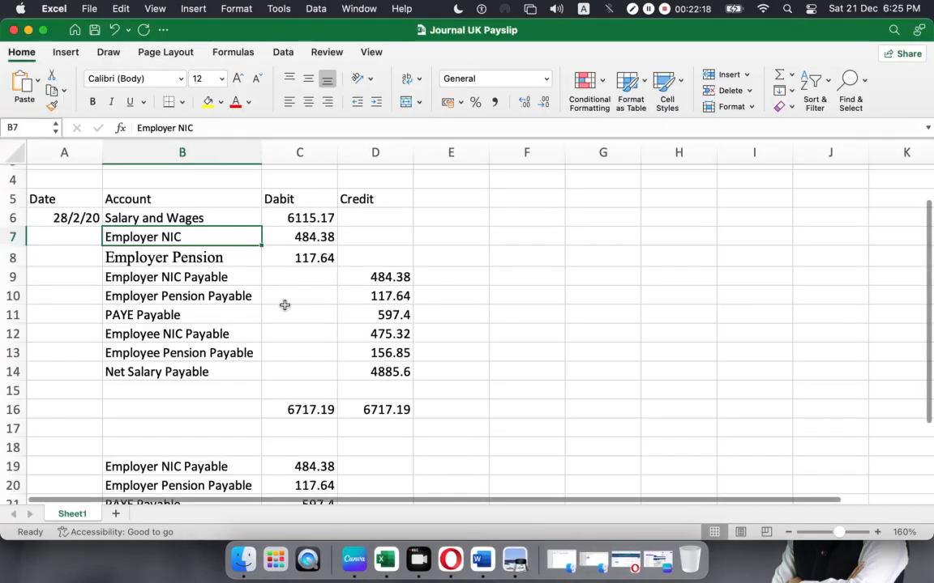
left_click(373, 259)
left_click(113, 217)
left_click(271, 214)
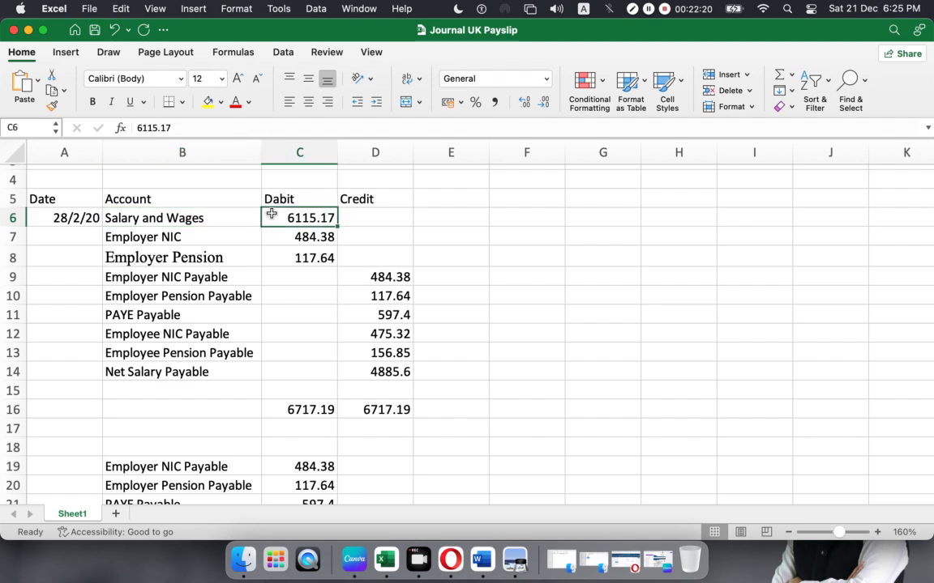
left_click(123, 237)
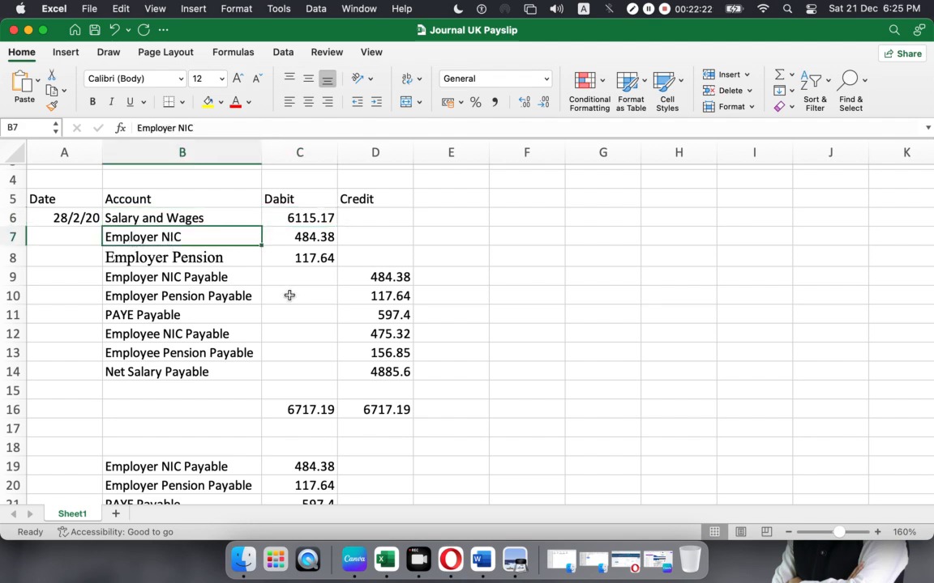
left_click_drag(192, 237, 193, 257)
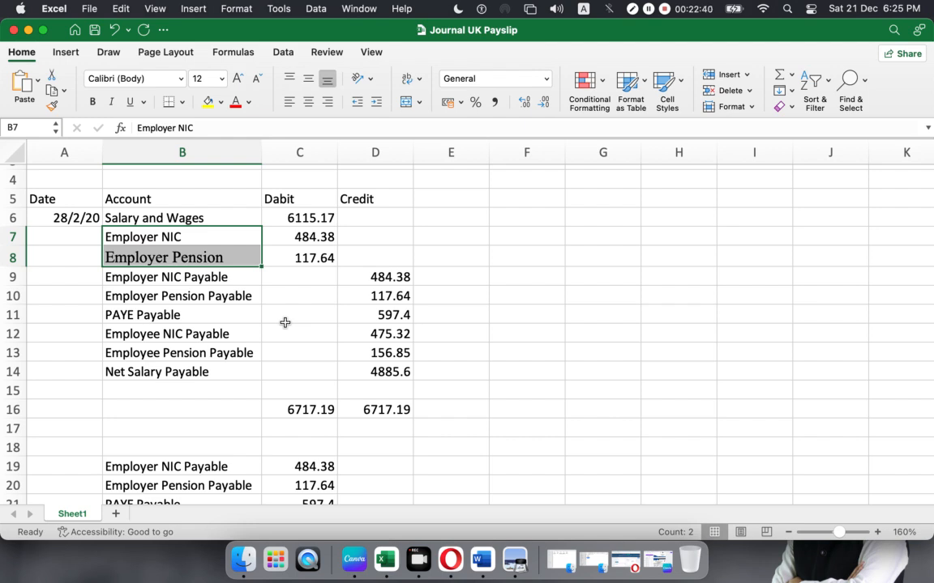
left_click(185, 289)
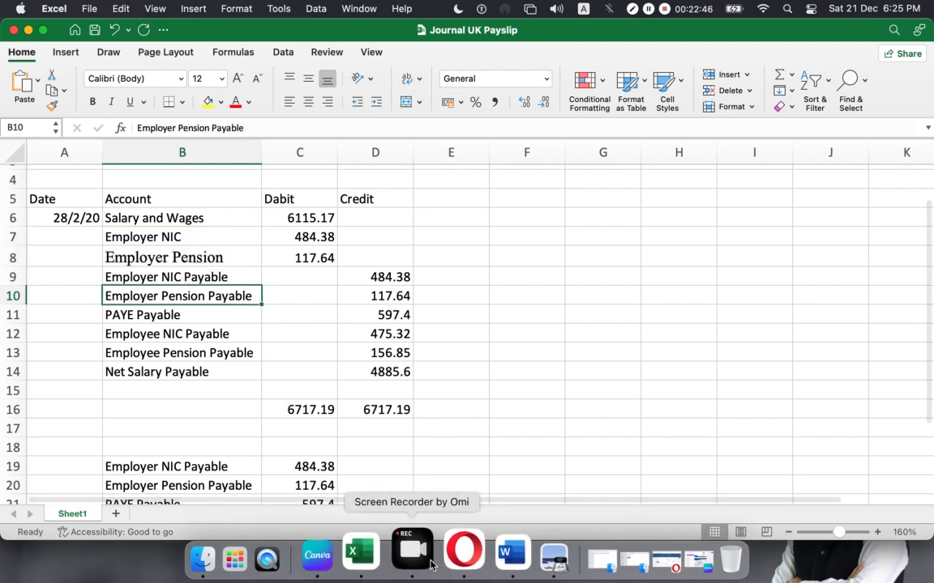
- Match the Employer NIC and Employer Pension debits in B7:C8 to their payable credit entries in B9:D10
left_click_drag(164, 238, 180, 259)
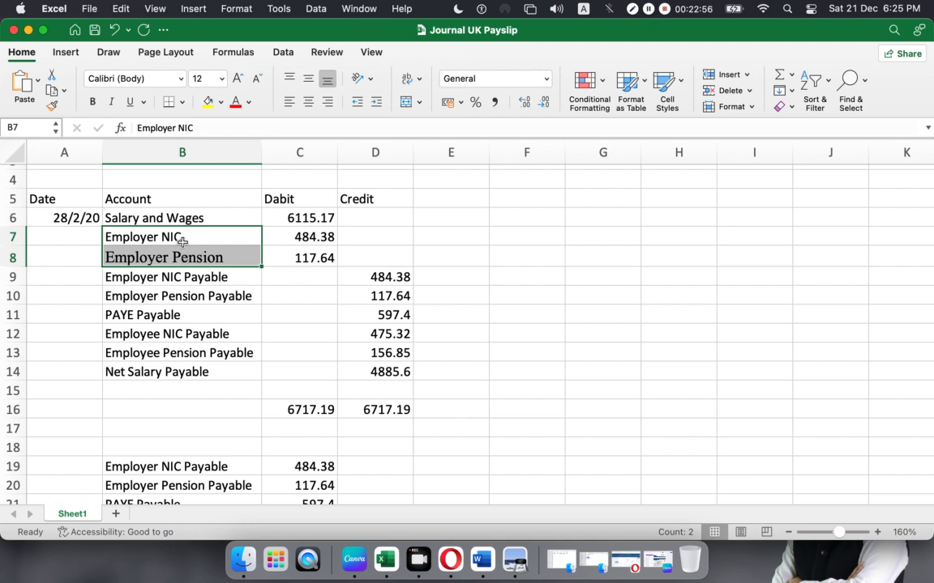
left_click(179, 239)
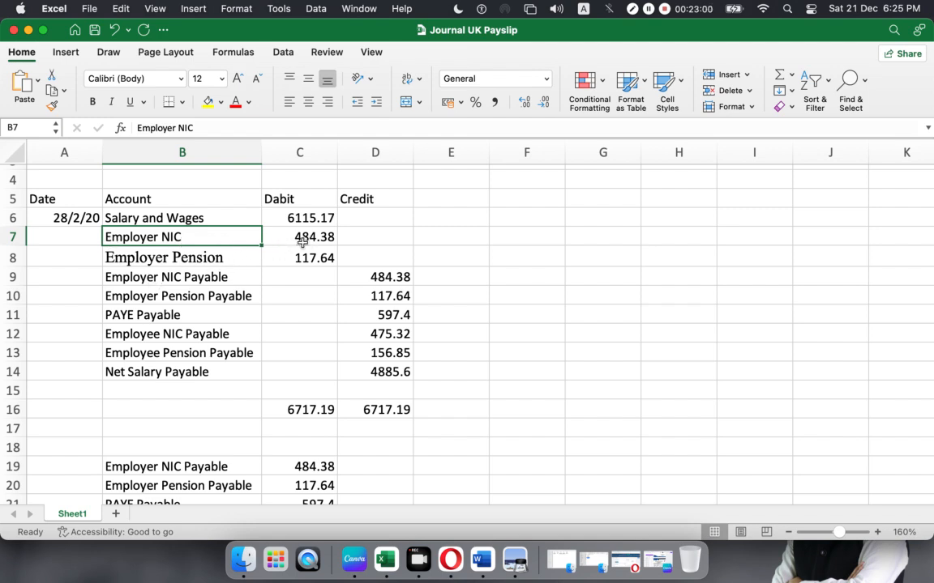
left_click(210, 277)
left_click(392, 278)
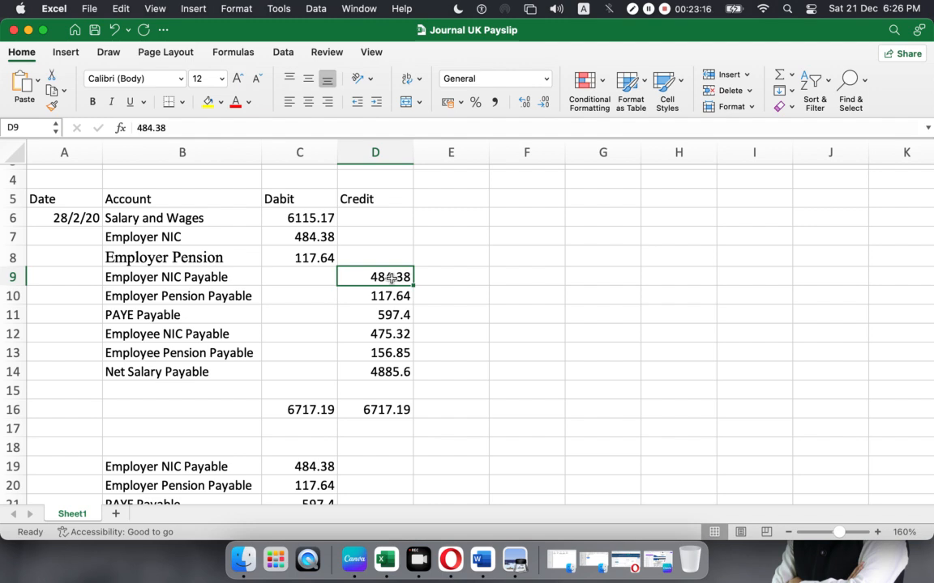
left_click_drag(112, 235, 301, 257)
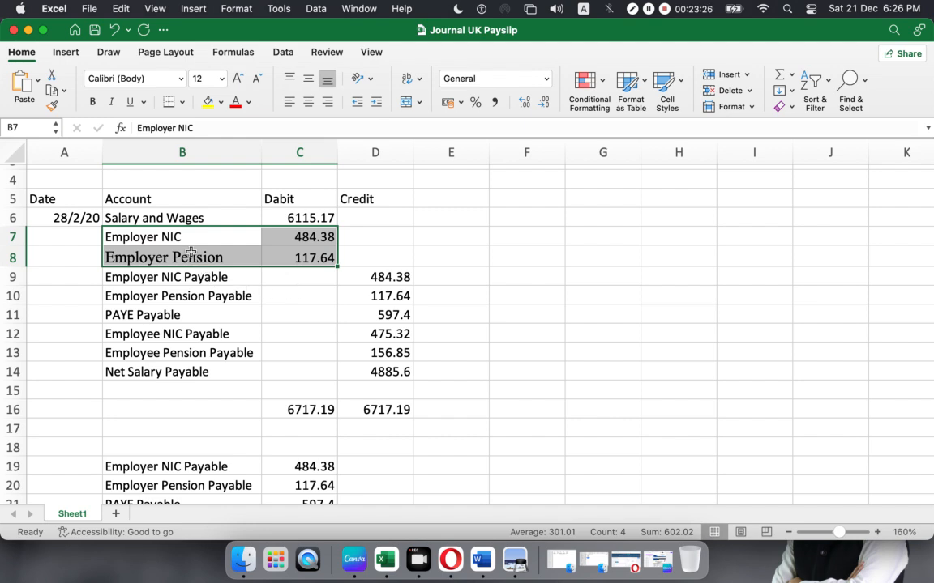
left_click_drag(185, 277, 373, 293)
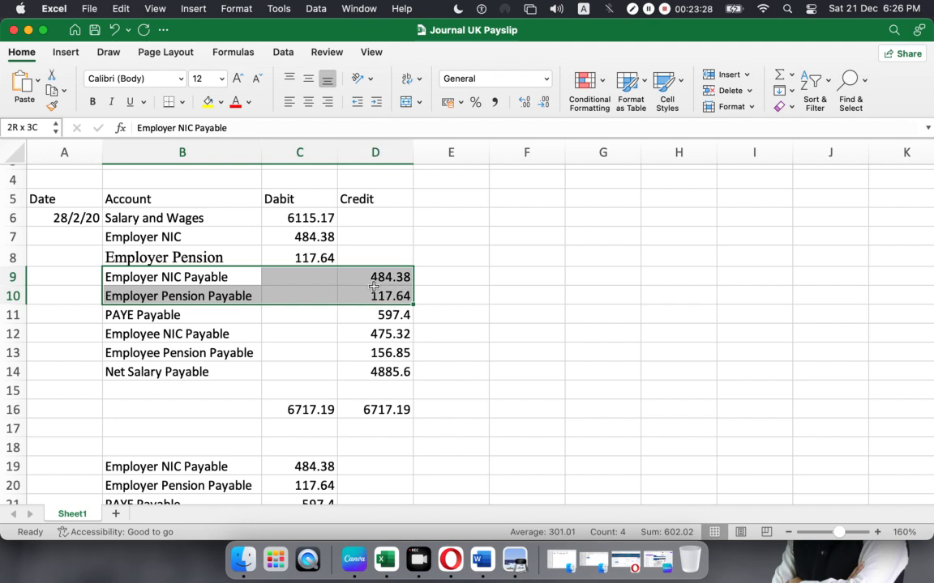
- Switch to SUMMARIES.pdf in Preview and check the P.A.Y.E., Employee NIC and Employee Pension column headings
left_click(282, 236)
left_click_drag(244, 275, 383, 293)
left_click(523, 559)
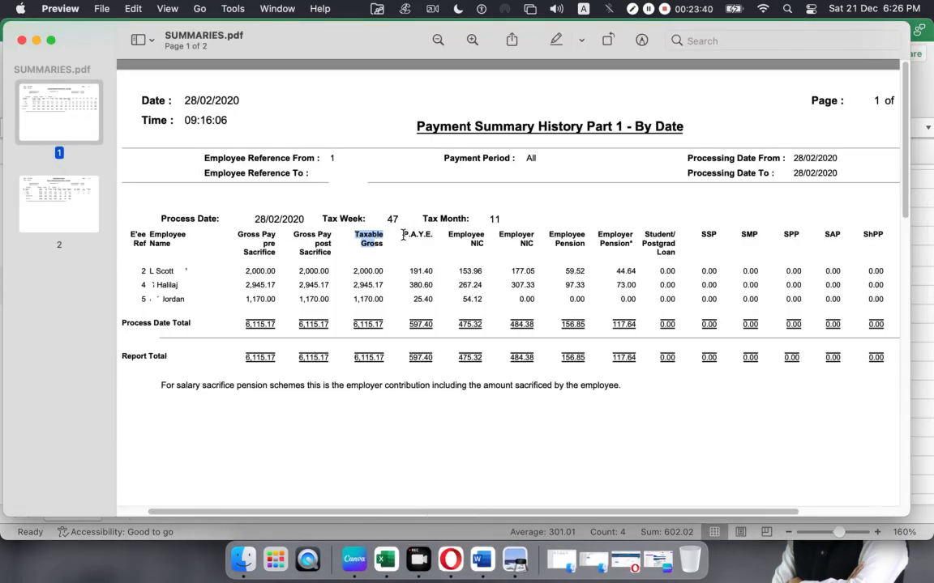
left_click_drag(403, 235, 433, 235)
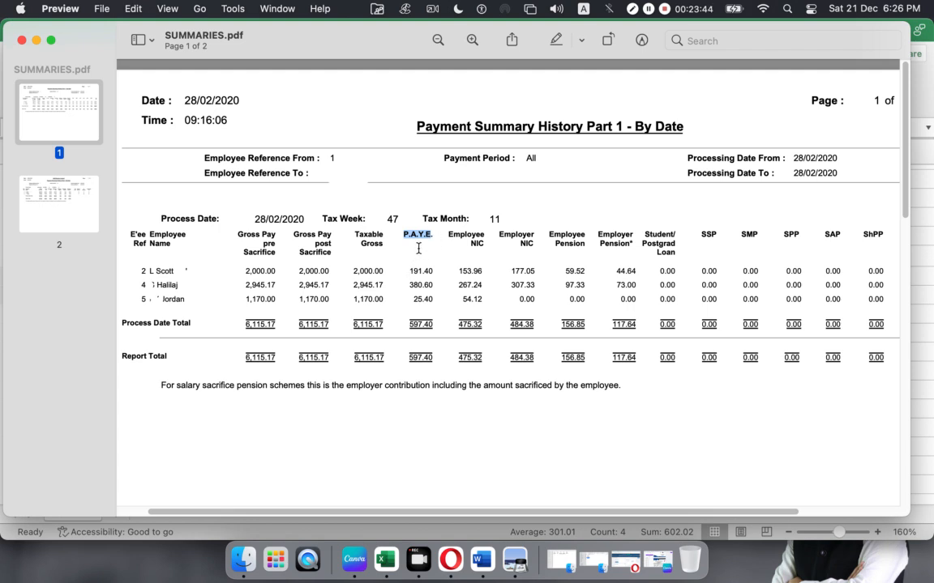
left_click_drag(448, 235, 486, 240)
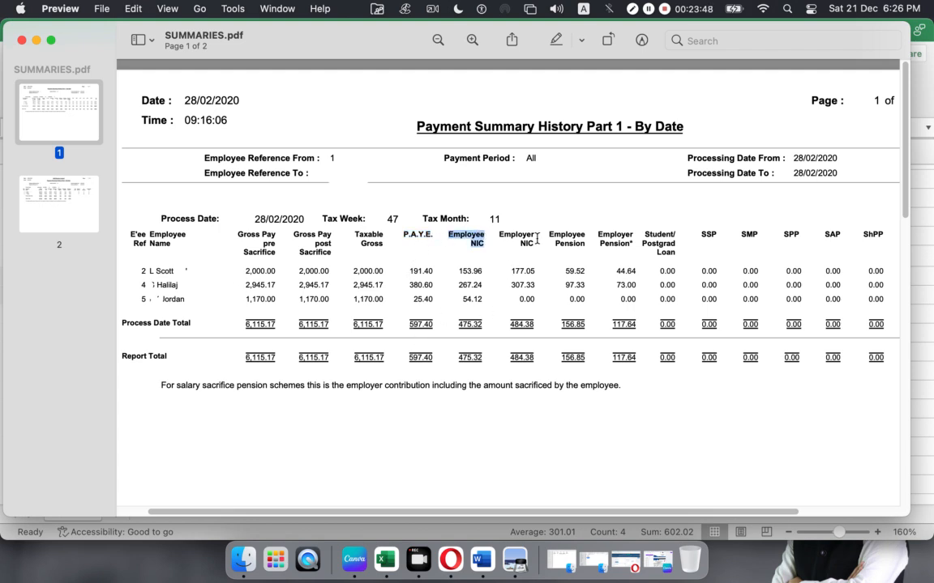
left_click_drag(548, 234, 583, 245)
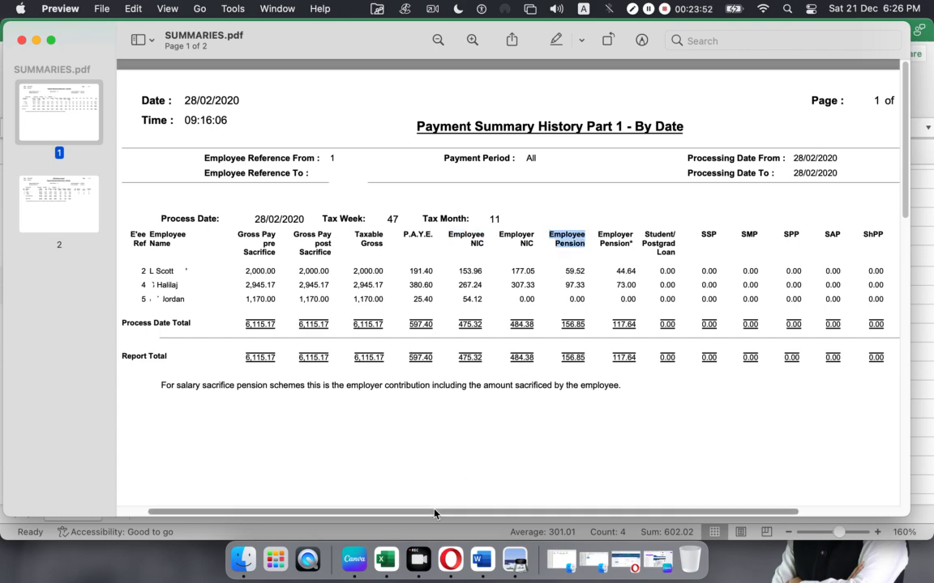
- Return to the journal in Excel and go through the employer expense accounts and the PAYE, Employee NIC, Employee Pension and Net Salary payable accounts
left_click(385, 559)
left_click(245, 333)
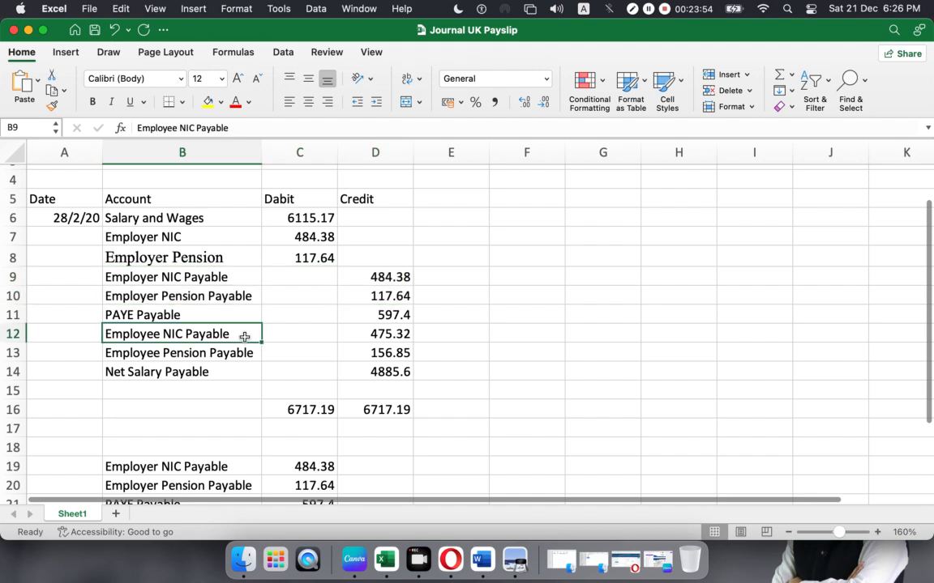
left_click(127, 238)
left_click_drag(127, 238, 116, 255)
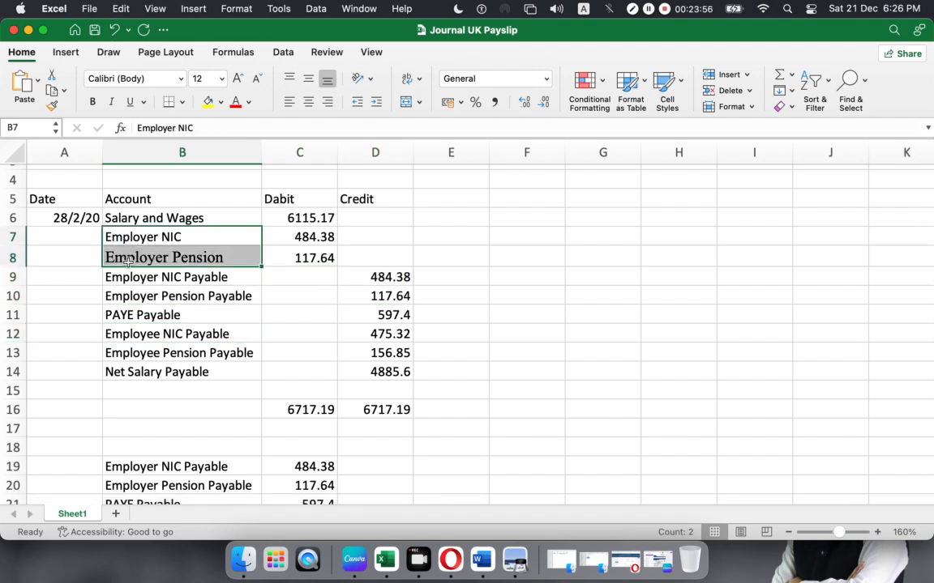
left_click(102, 316)
left_click(128, 334)
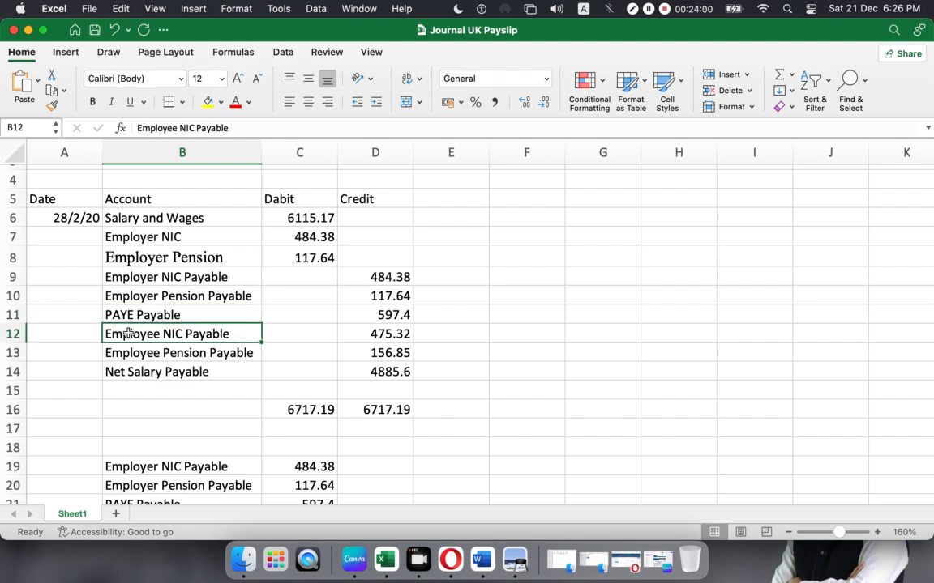
left_click(123, 354)
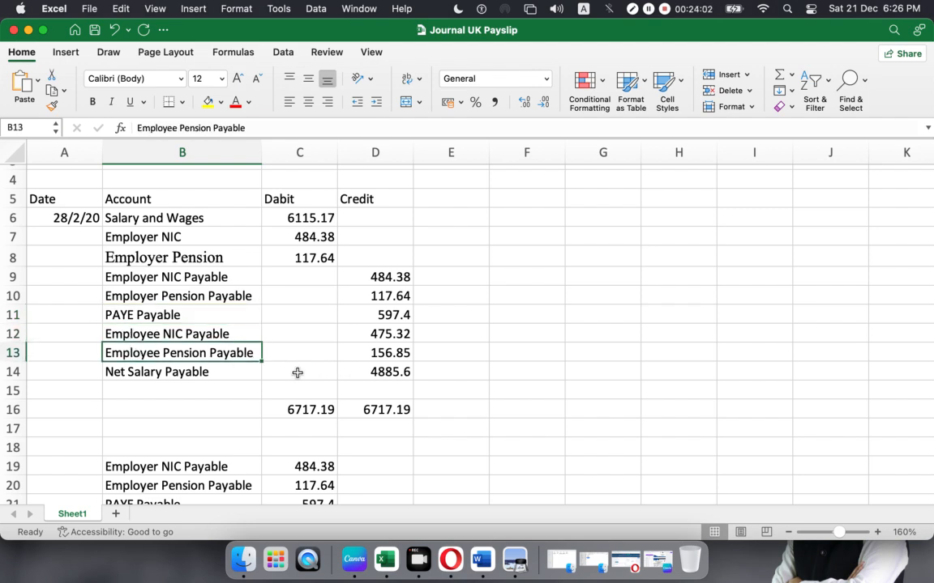
left_click(139, 373)
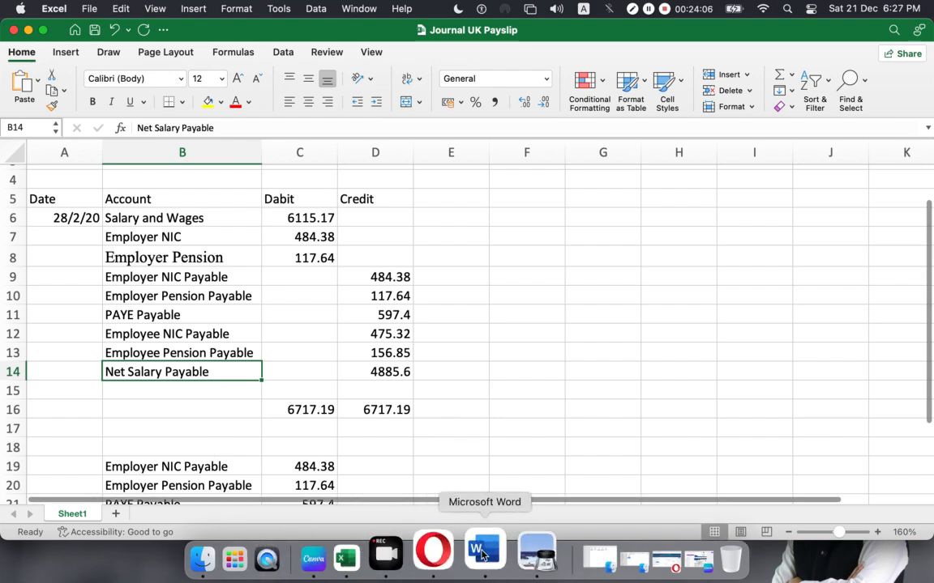
- Compare the Net Pay report total in SUMMARIES.pdf with the Net Salary Payable credit in D14 of the Excel journal
left_click(512, 556)
scroll(795, 486, "right", 3)
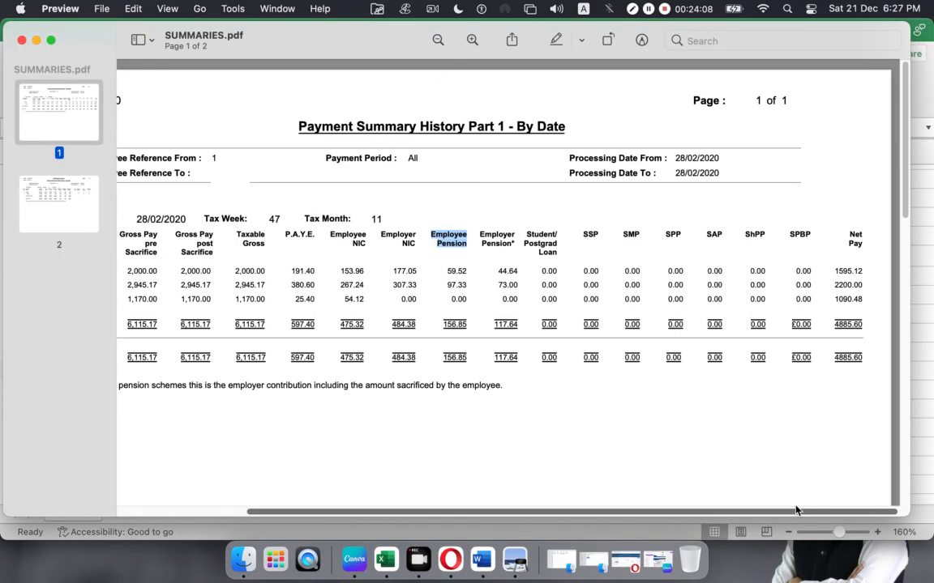
left_click_drag(839, 358, 856, 361)
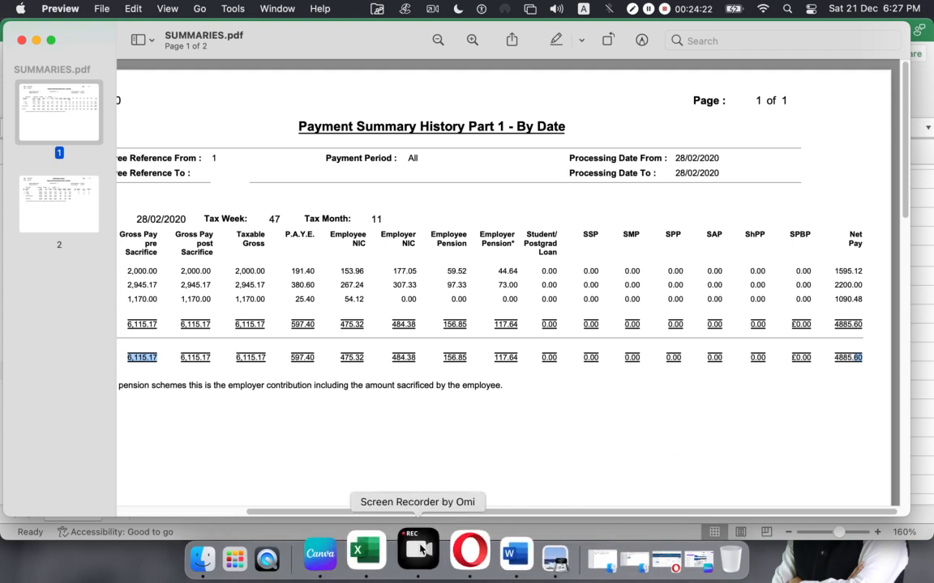
left_click(371, 557)
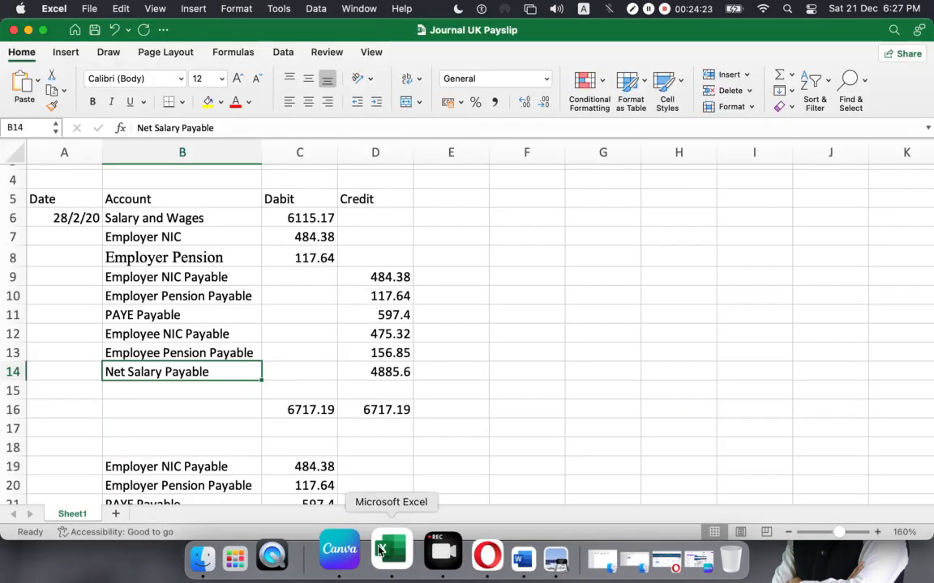
left_click(168, 387)
left_click(391, 372)
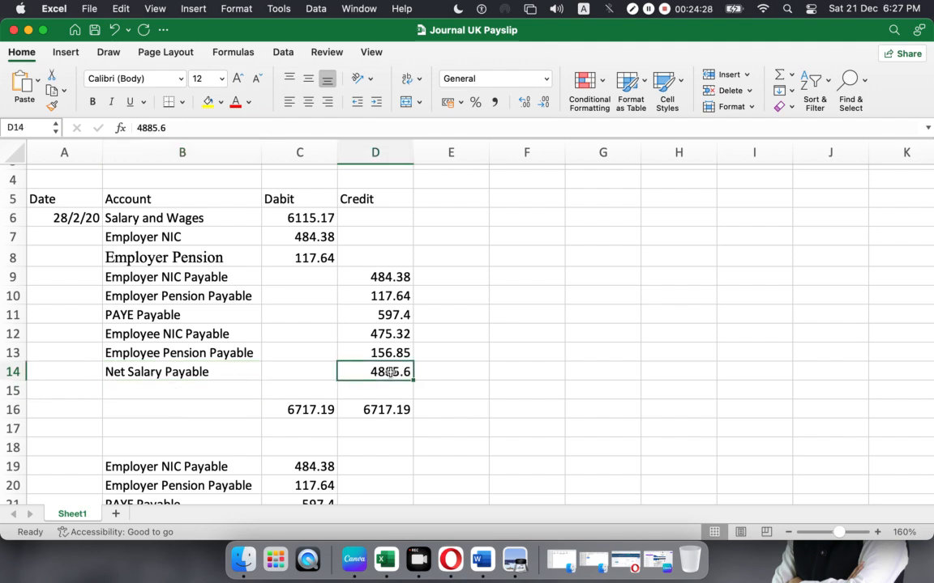
- Check the debit entries in column C and credit entries in column D against their totals in row 16
left_click_drag(289, 207, 304, 390)
left_click_drag(389, 277, 394, 391)
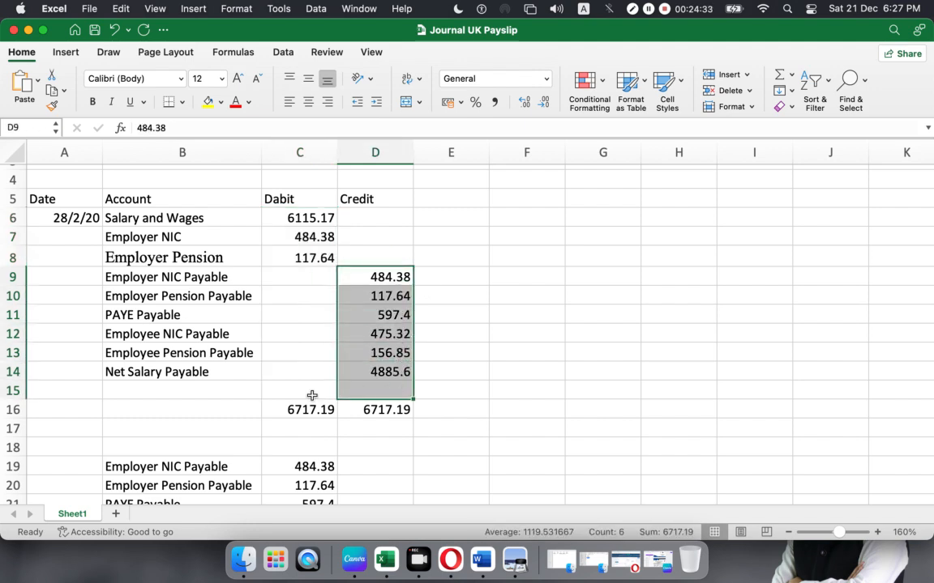
left_click(270, 410)
left_click(402, 411)
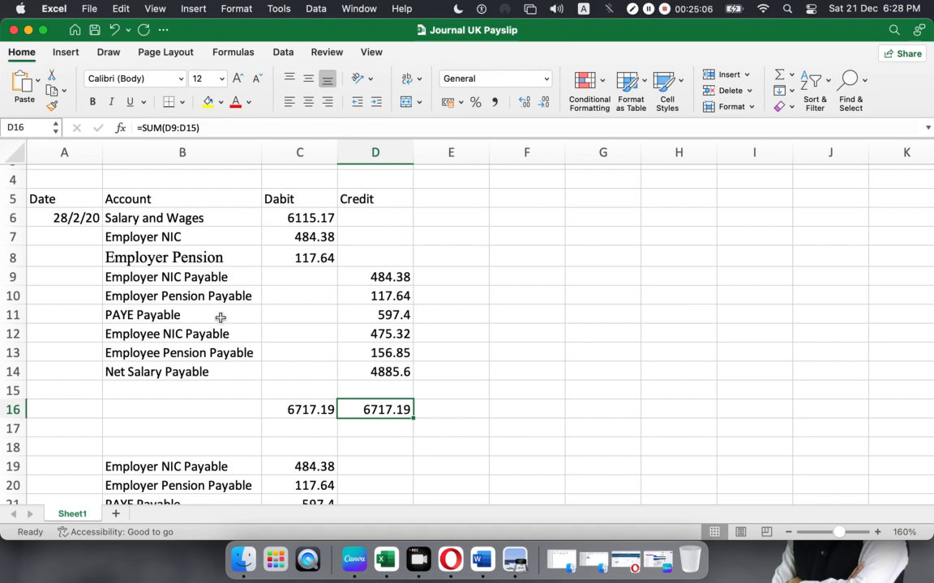
- Compare the payable accounts in B9:B14 with the payment entry in B19:B24 and its Bank/Cash line in row 25
scroll(88, 232, "up", 3)
scroll(89, 231, "down", 5)
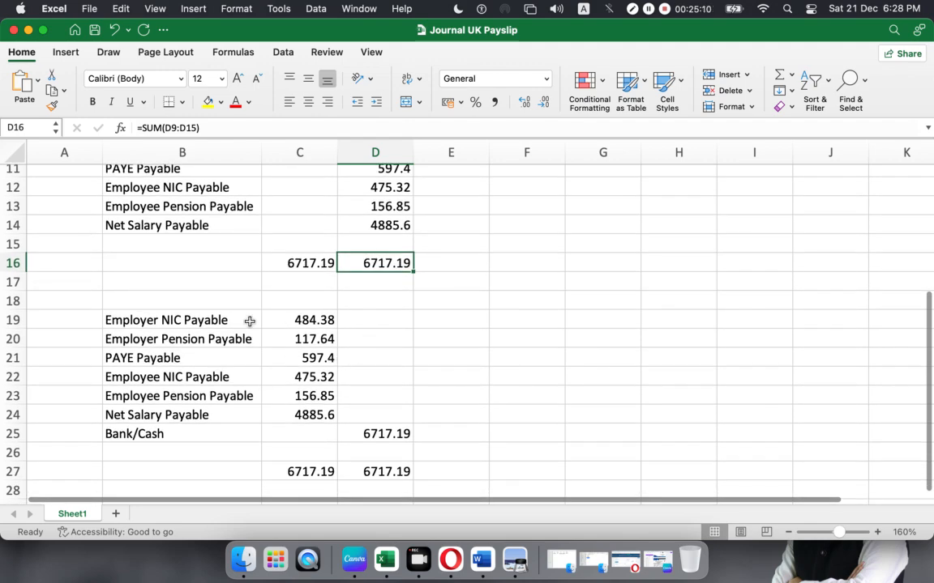
scroll(261, 320, "up", 3)
scroll(252, 298, "up", 2)
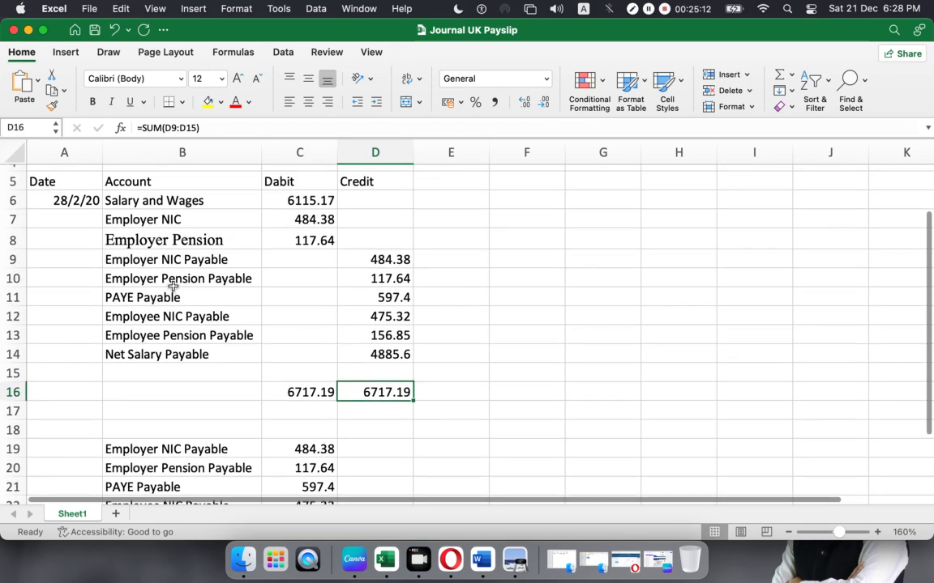
left_click_drag(196, 259, 203, 354)
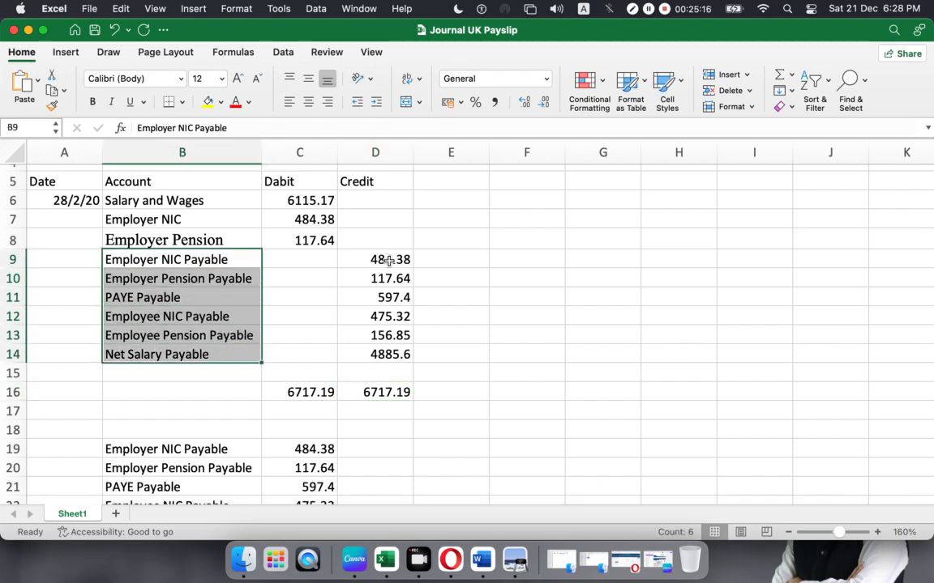
scroll(293, 304, "down", 2)
scroll(292, 304, "down", 13)
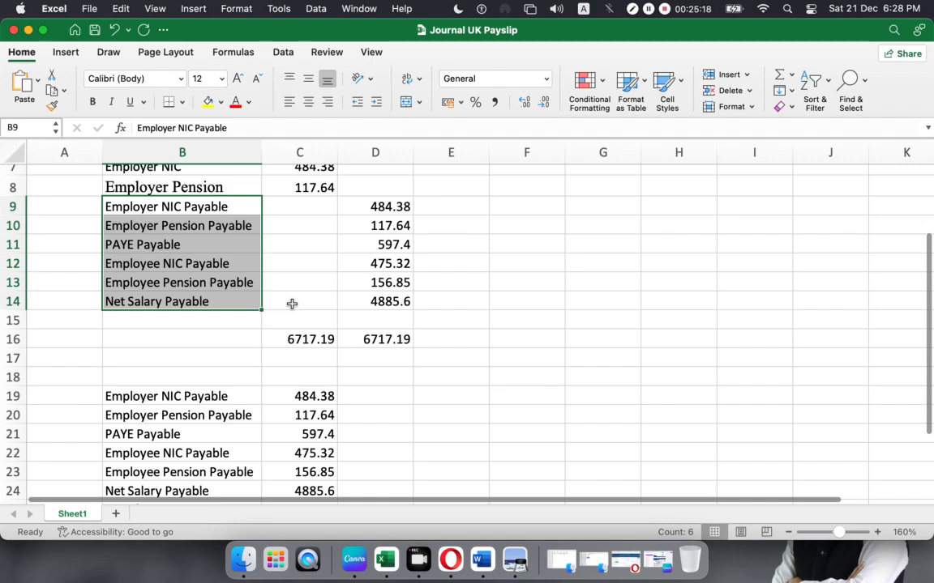
scroll(232, 201, "up", 2)
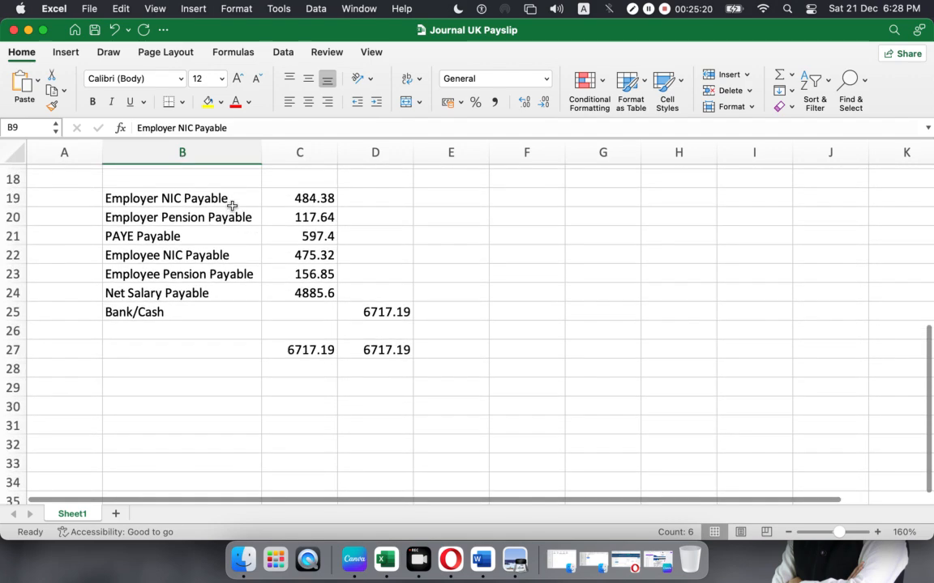
left_click_drag(214, 198, 219, 290)
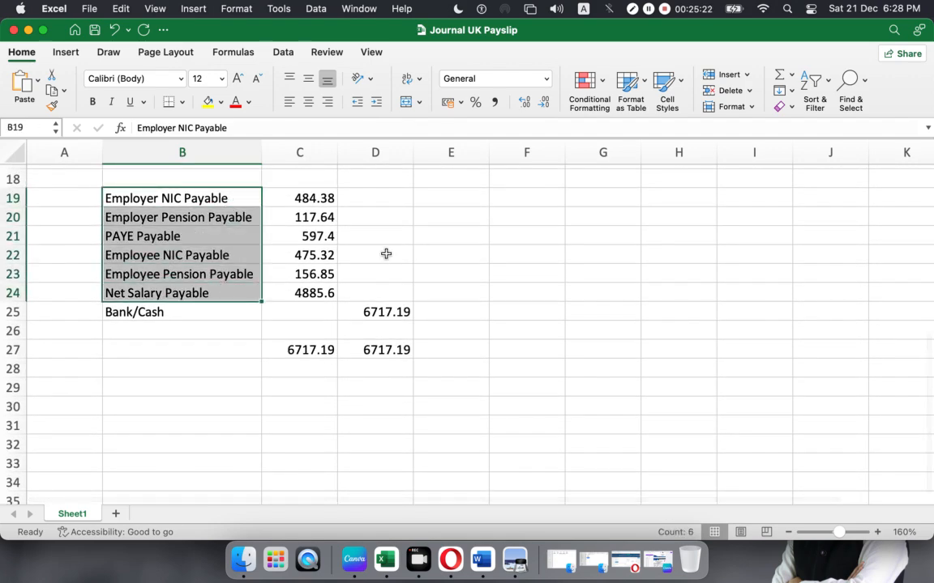
left_click(13, 312)
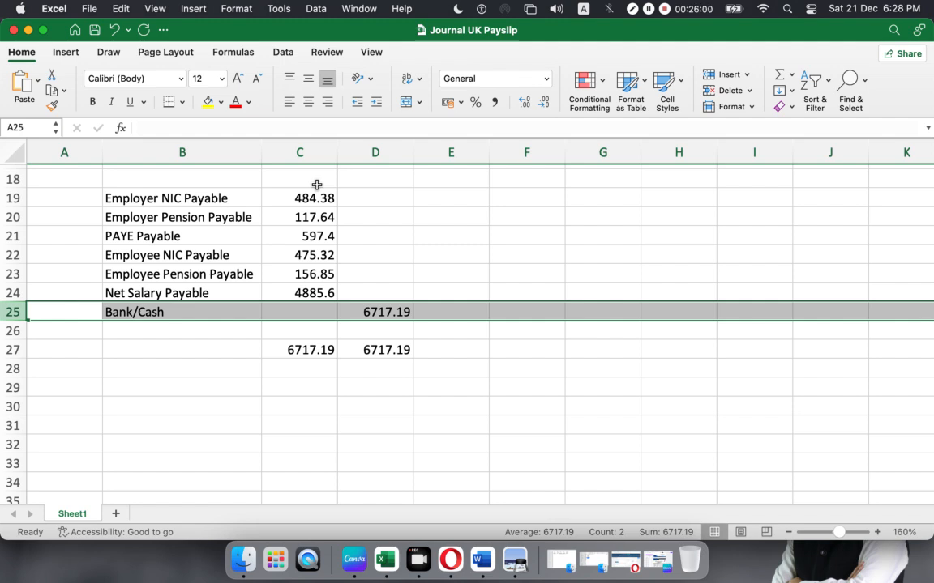
- Return to the first journal entry and examine the Salary and Wages debit in C6
scroll(402, 250, "down", 3)
scroll(402, 250, "down", 2)
scroll(400, 248, "up", 8)
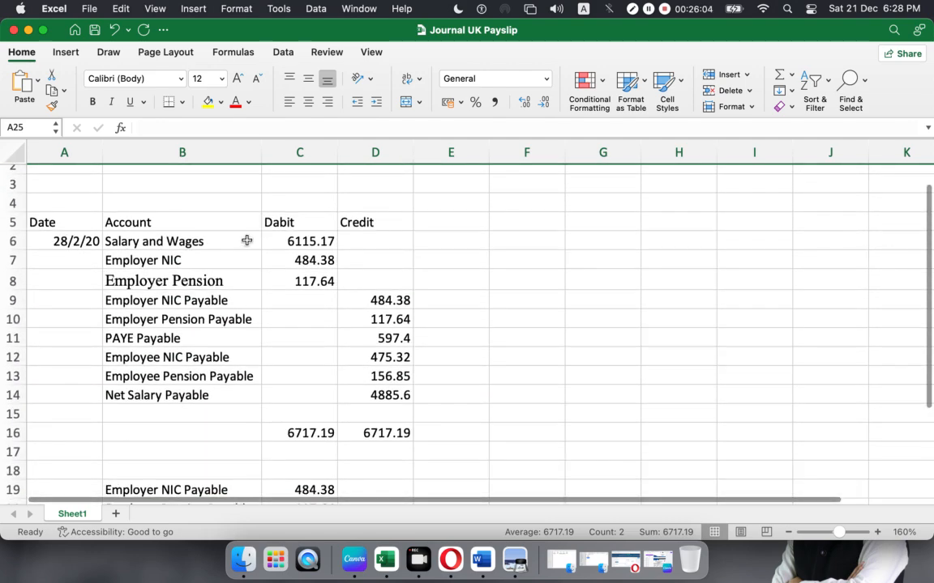
left_click(292, 240)
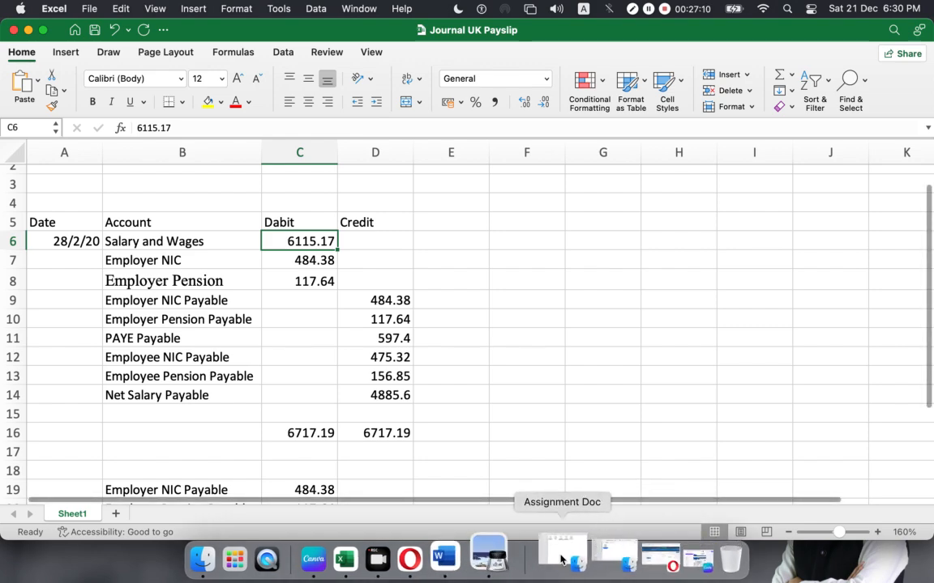
- Minimise the SUMMARIES.pdf window and switch to the Xero dashboard in Opera
left_click(502, 559)
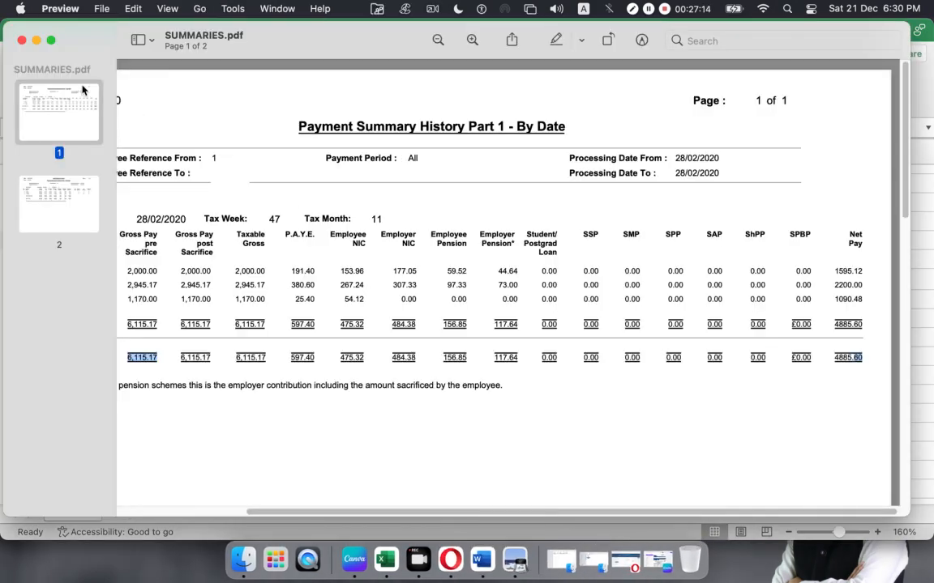
left_click(36, 40)
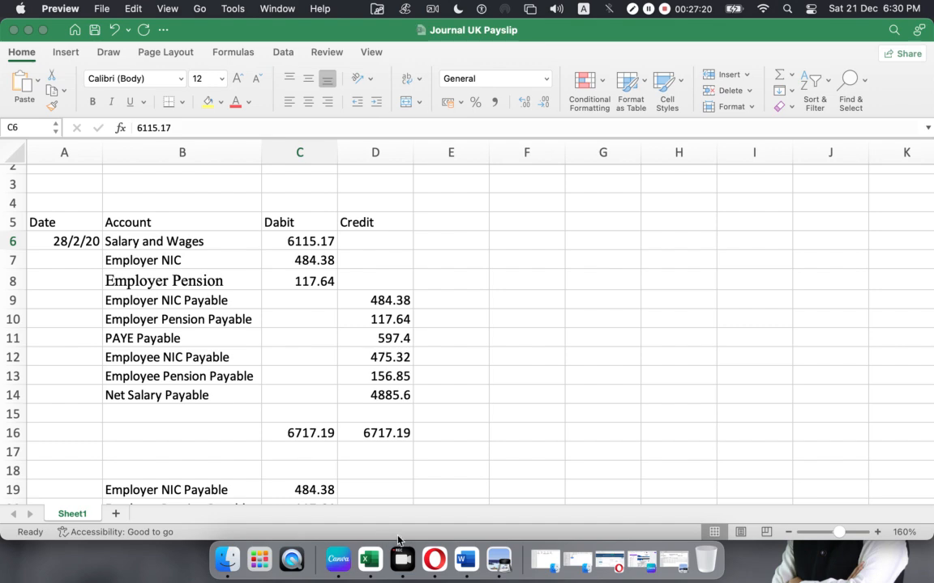
left_click(434, 559)
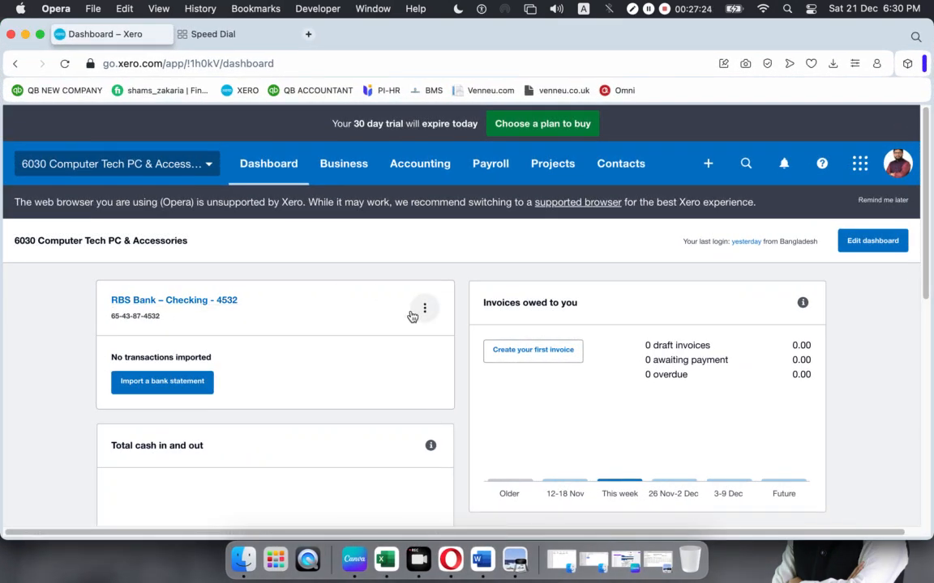
- Look over Xero's options for creating new records and open the Advanced accounting page to locate Manual journals
left_click(708, 166)
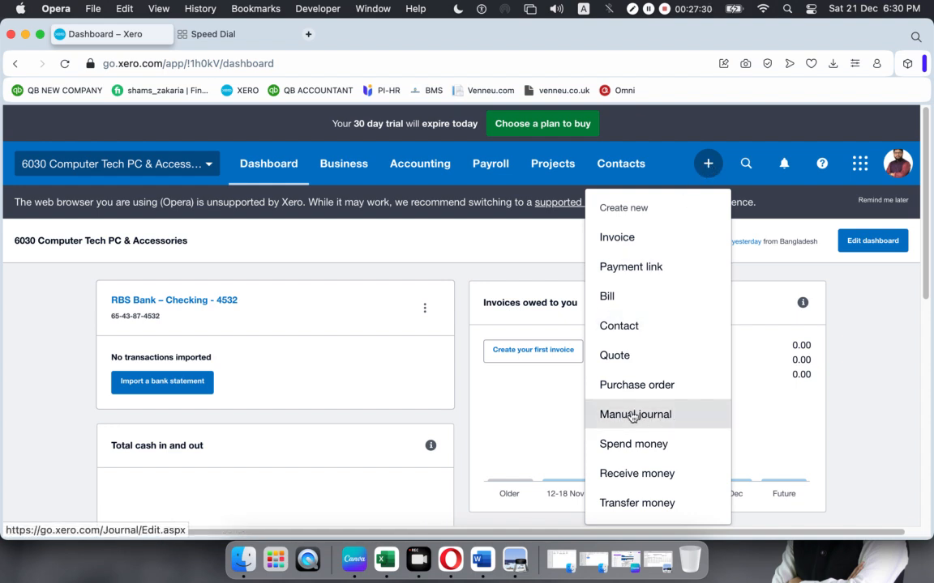
left_click(463, 269)
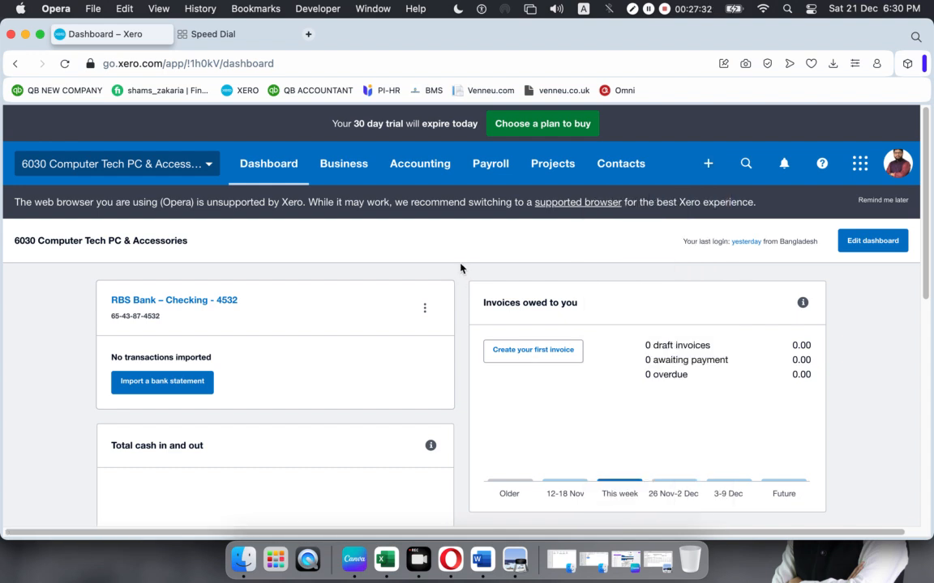
left_click(414, 162)
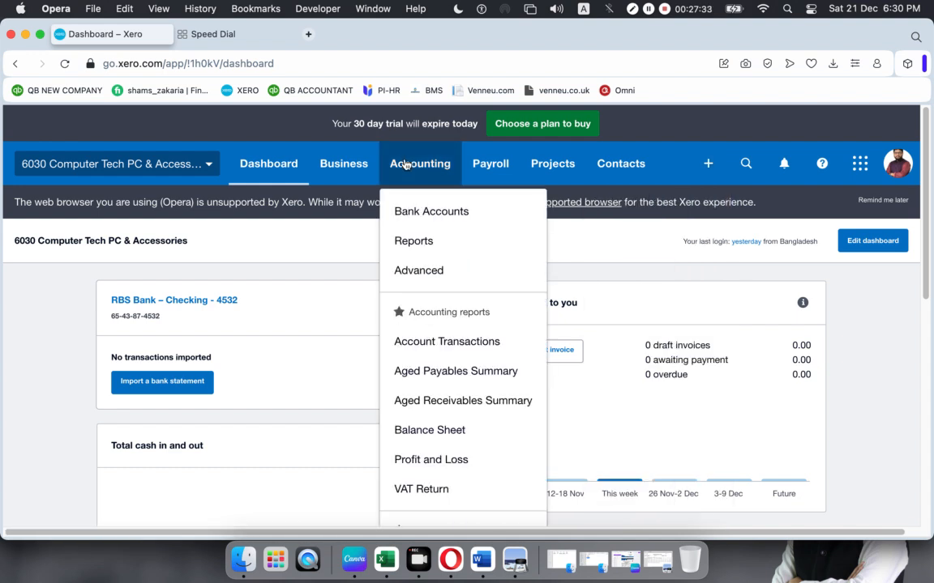
left_click(411, 276)
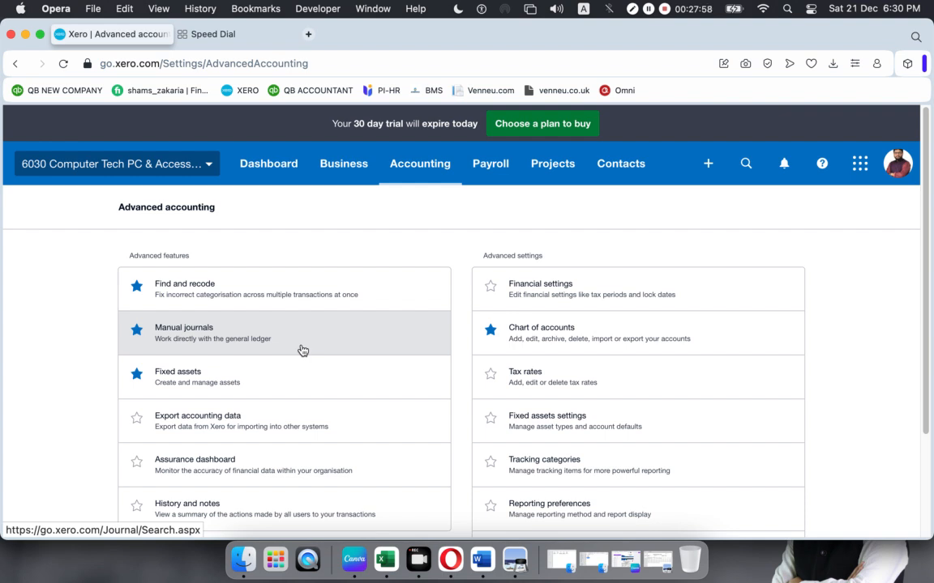
- Create a new manual journal and dismiss the accountant recommendation notice
left_click(715, 174)
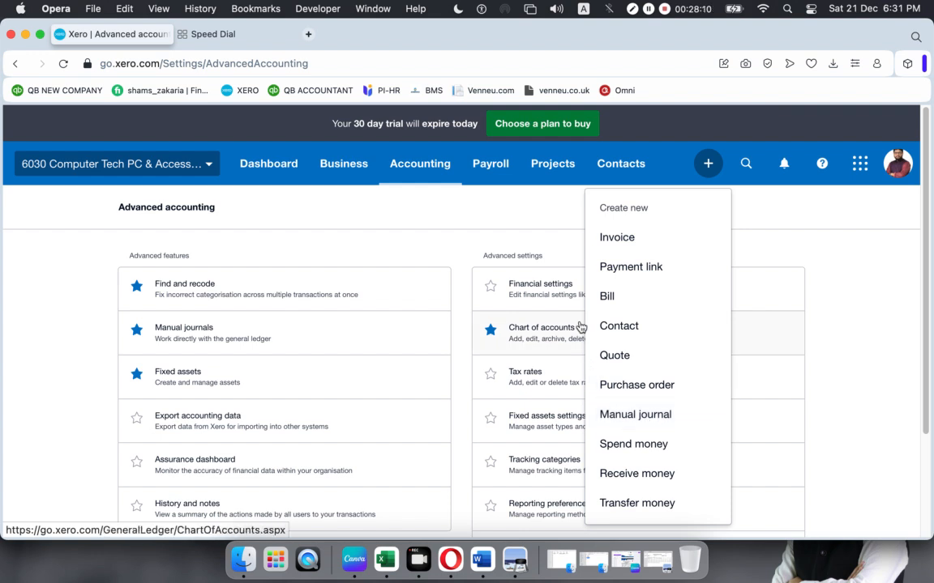
left_click(628, 415)
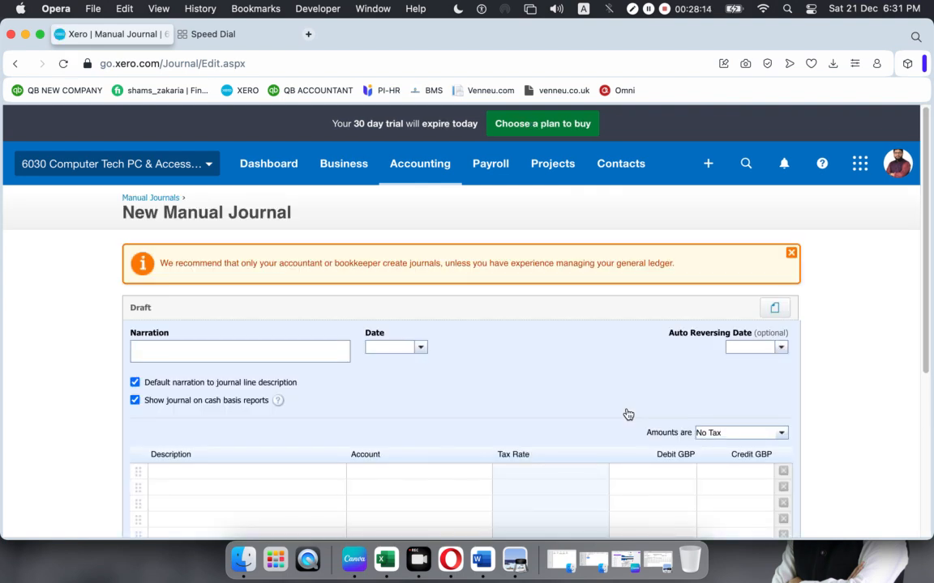
left_click(788, 255)
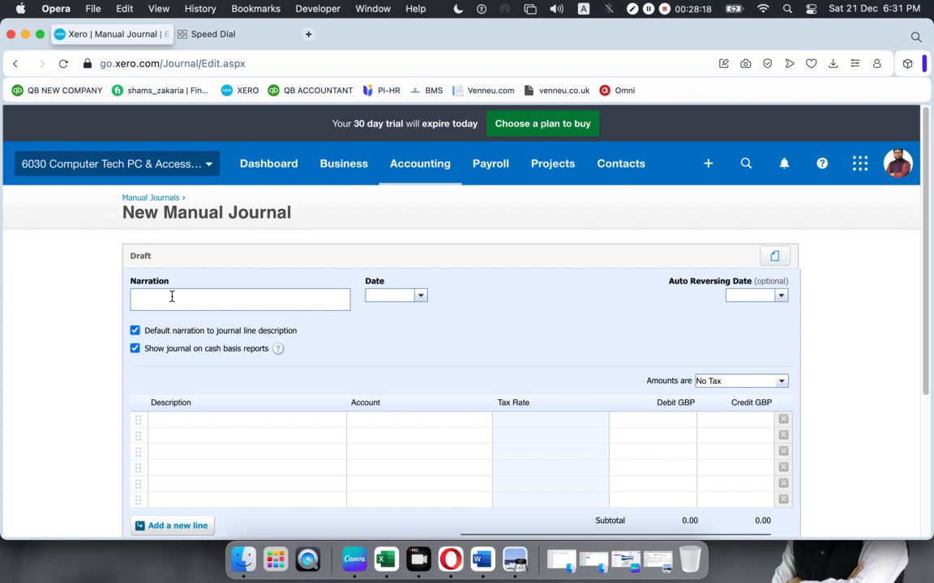
- Set the manual journal's date to 28 Feb 2020
left_click(421, 297)
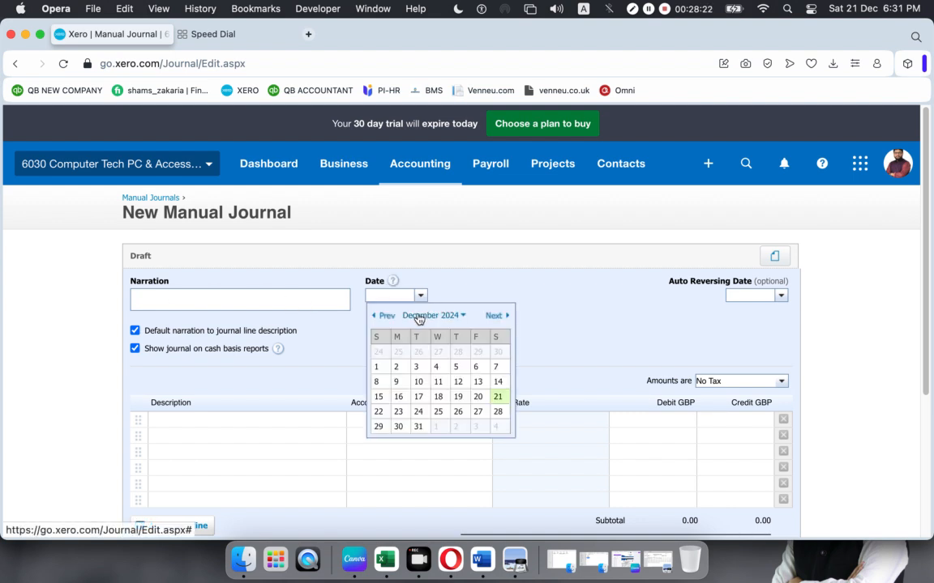
left_click(418, 316)
left_click(459, 332)
left_click(386, 332)
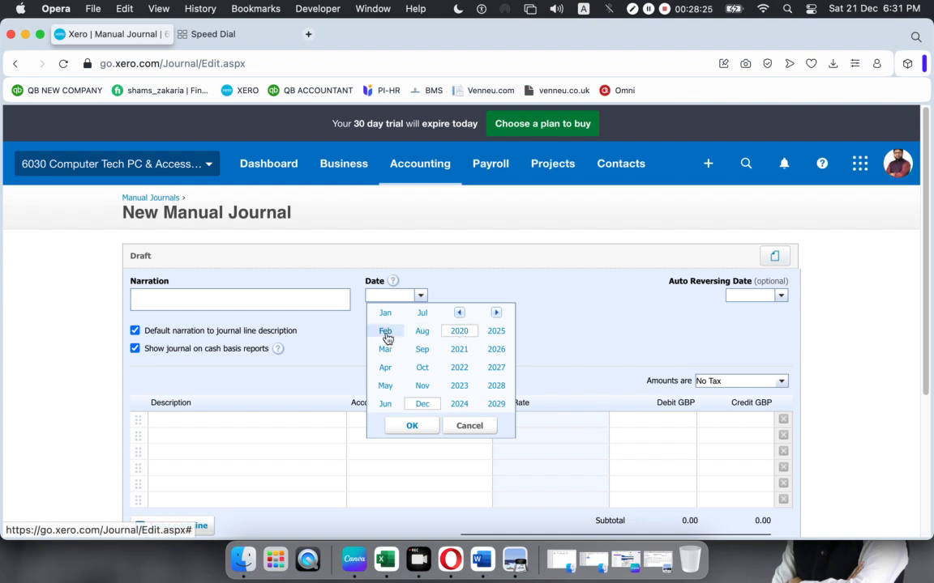
left_click(415, 426)
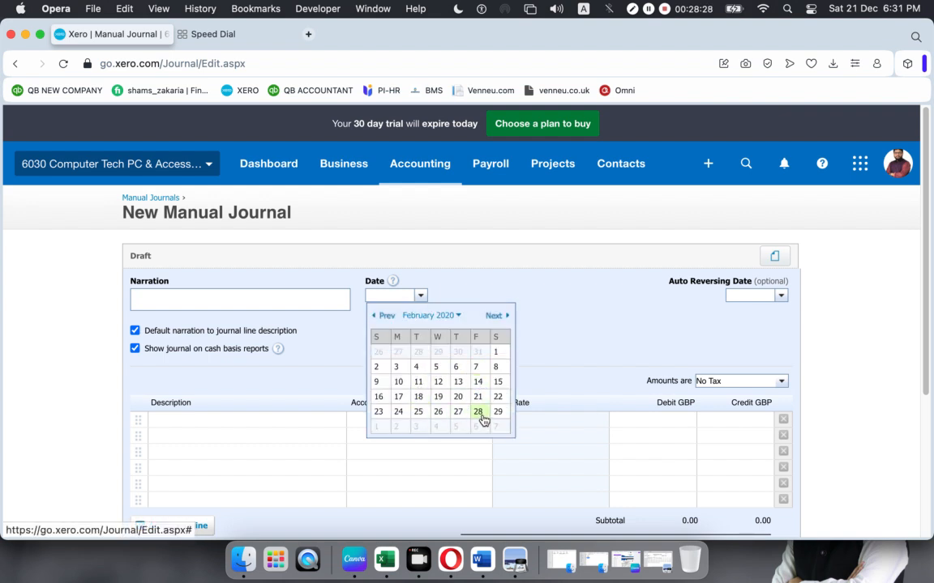
left_click(478, 413)
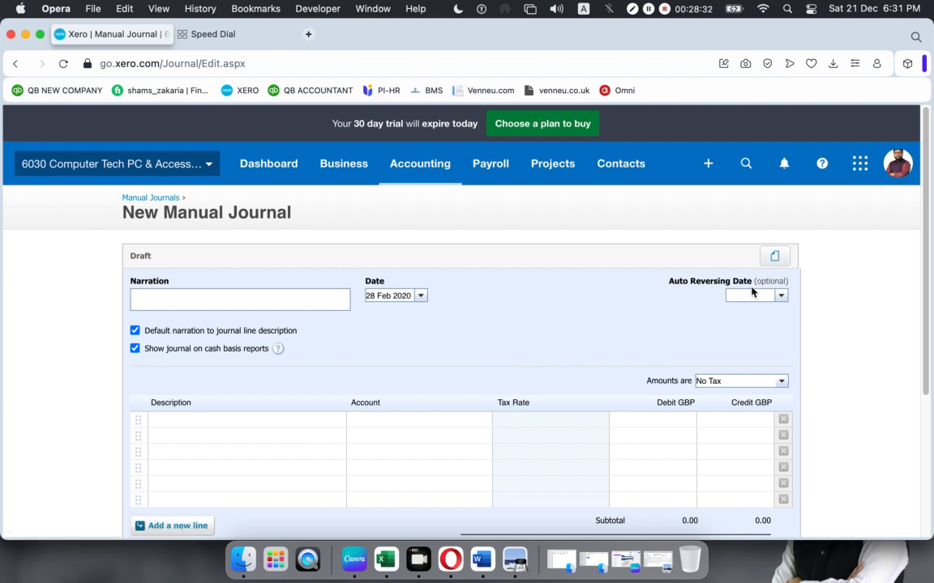
- Look over the journal form and enter Payroll as the narration
scroll(263, 344, "down", 5)
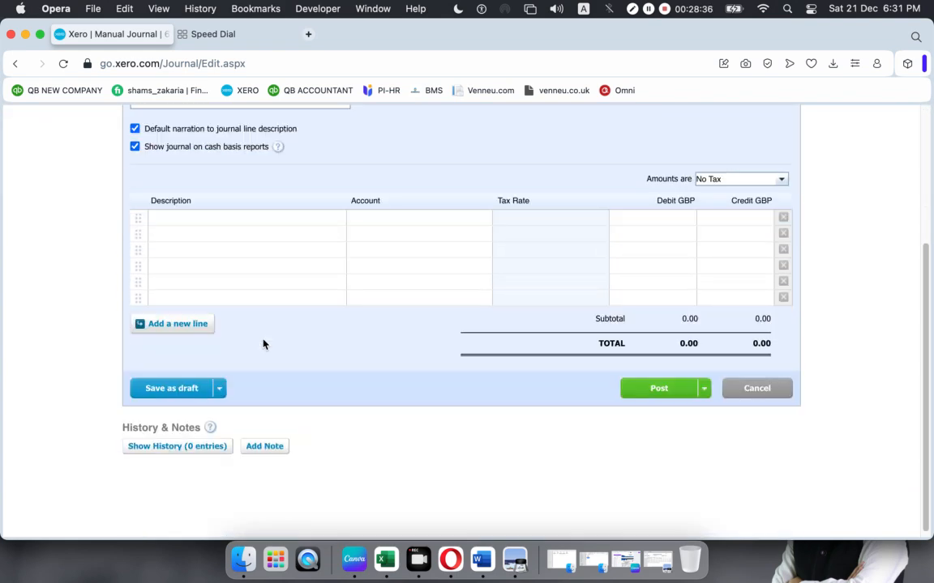
scroll(263, 344, "up", 5)
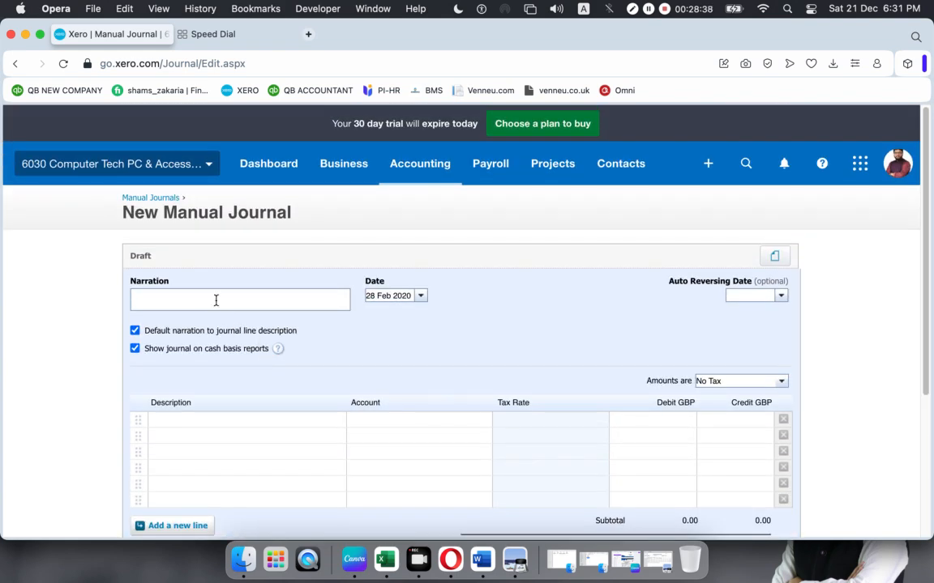
type("Payroll")
- Open the first journal line's account choices, switch to the Journal UK Payslip workbook in Excel and copy the Salary and Wages text from B6
scroll(354, 348, "down", 5)
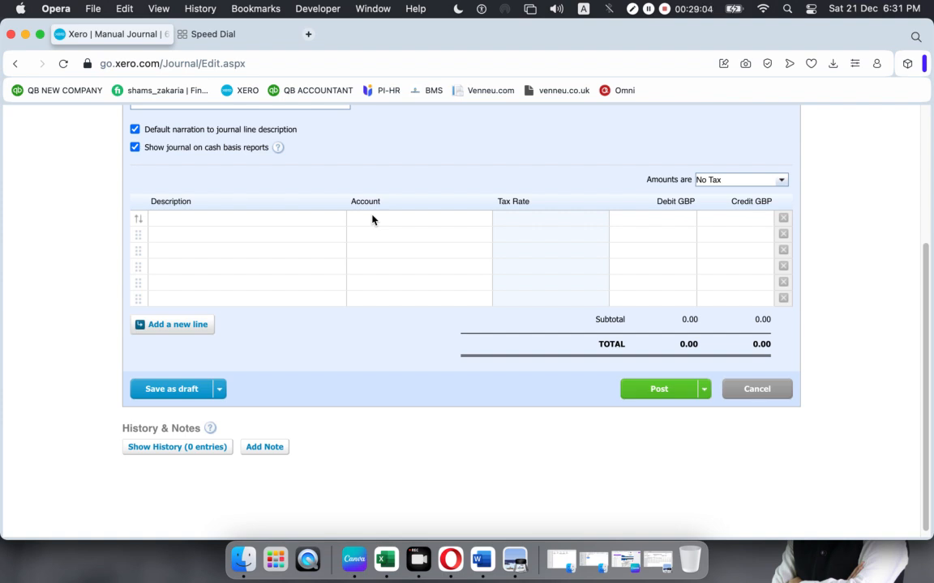
left_click(372, 218)
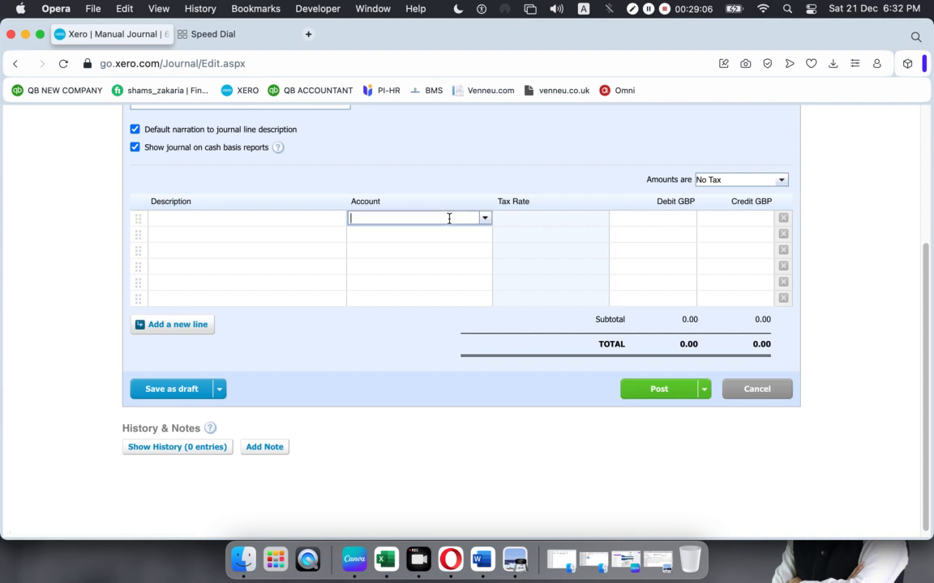
left_click(484, 221)
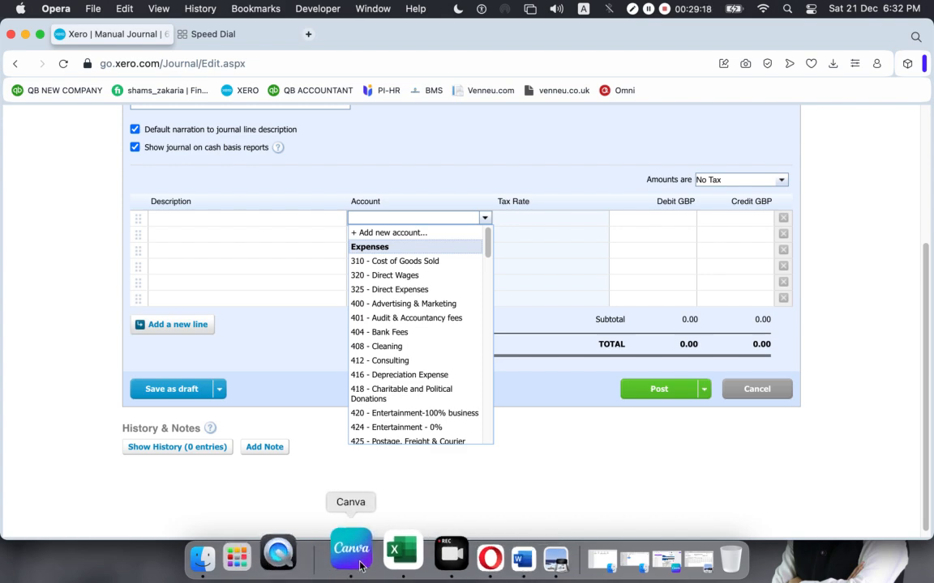
left_click(388, 555)
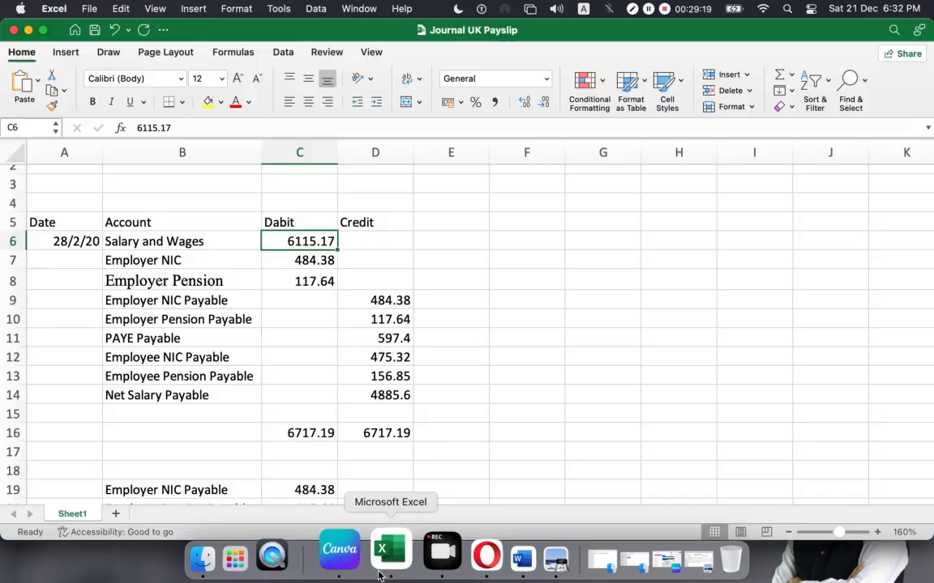
left_click(132, 241)
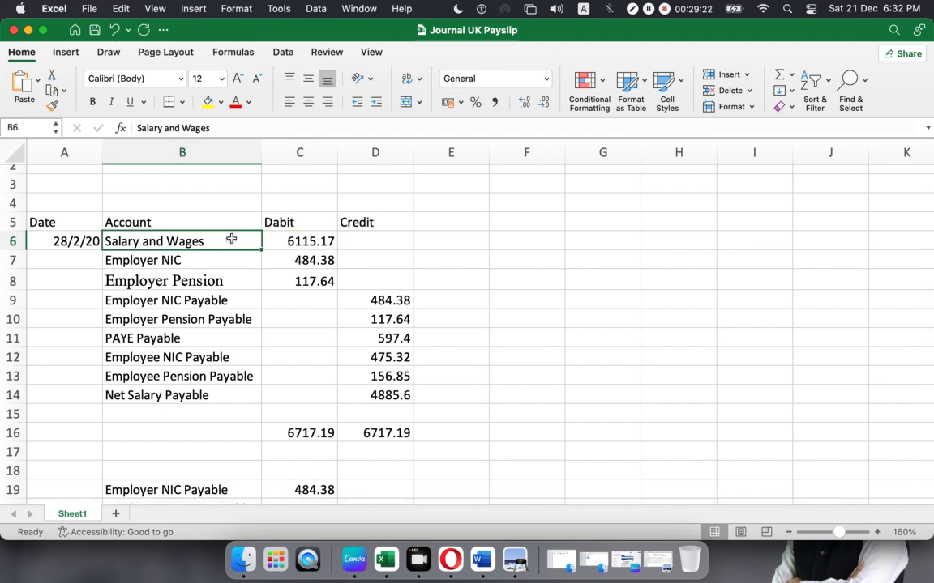
left_click(207, 279)
left_click(147, 240)
left_click_drag(233, 132, 17, 126)
key("super+c")
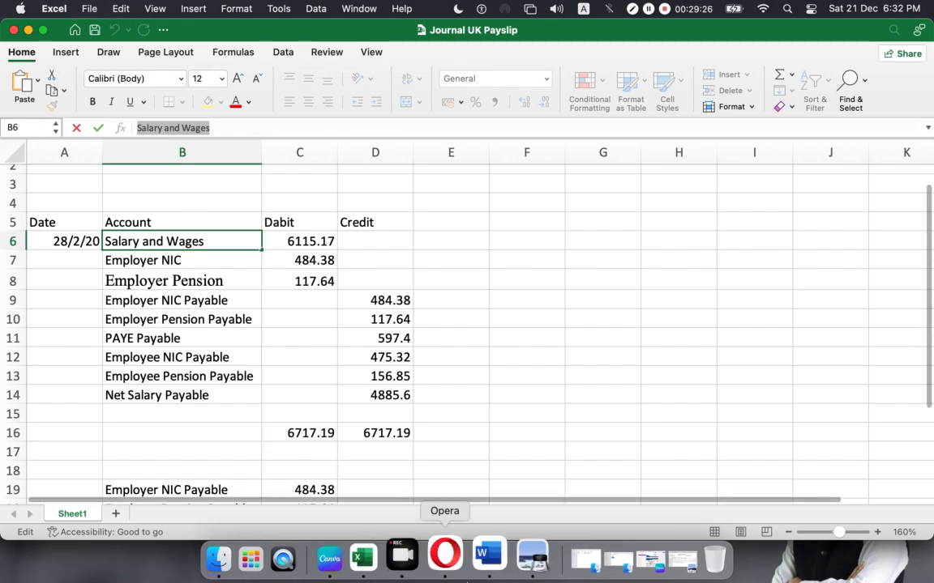
- Return to Xero in Opera and try the copied Salary and Wages name as the first journal line's account
left_click(451, 559)
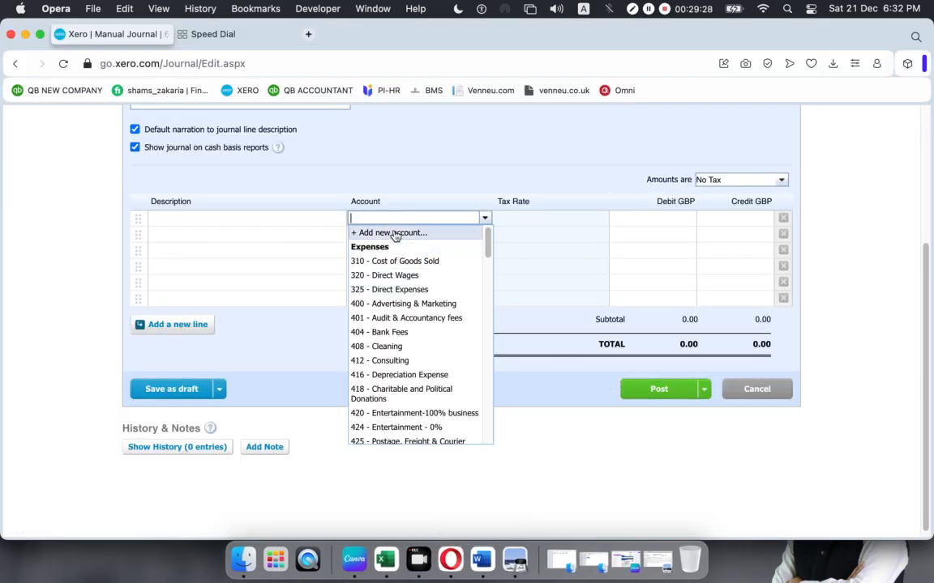
key("super+v")
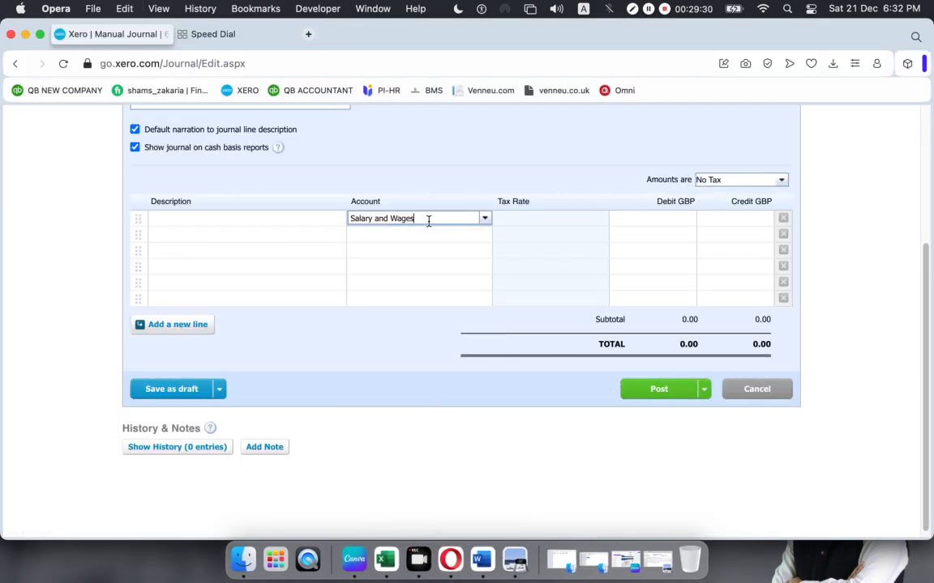
left_click(485, 219)
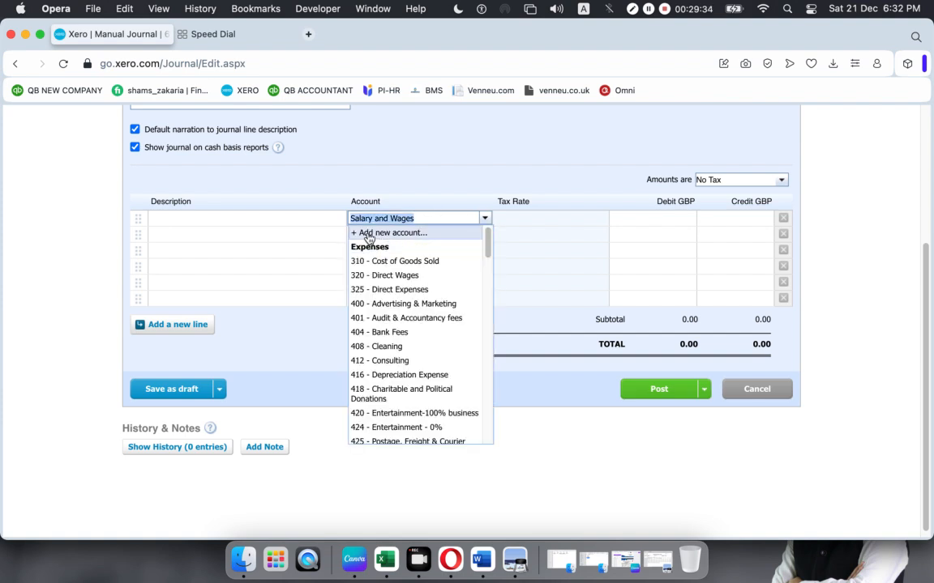
left_click(440, 217)
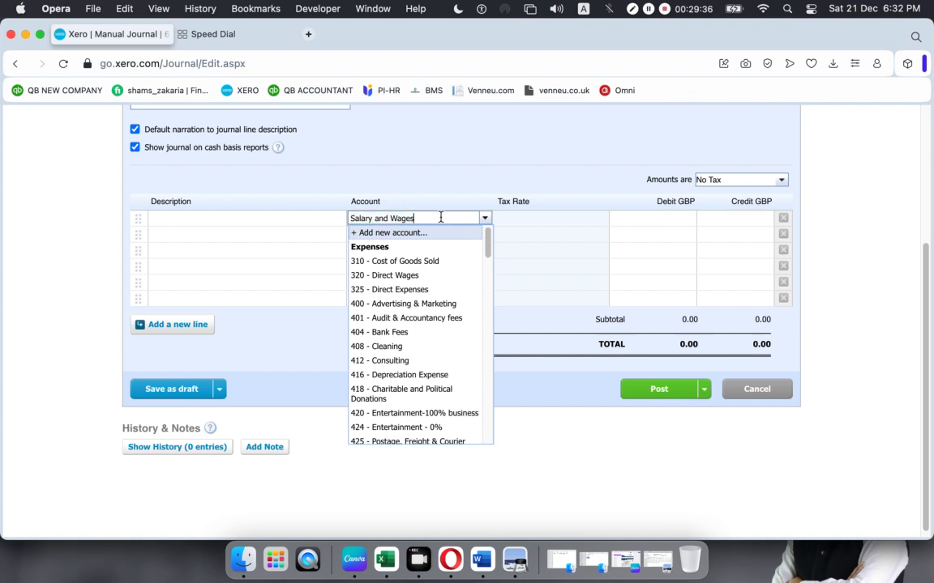
key("BackSpace")
key("BackSpace")
key("BackSpace")
key("BackSpace")
key("BackSpace")
key("BackSpace")
key("BackSpace")
key("BackSpace")
key("BackSpace")
key("BackSpace")
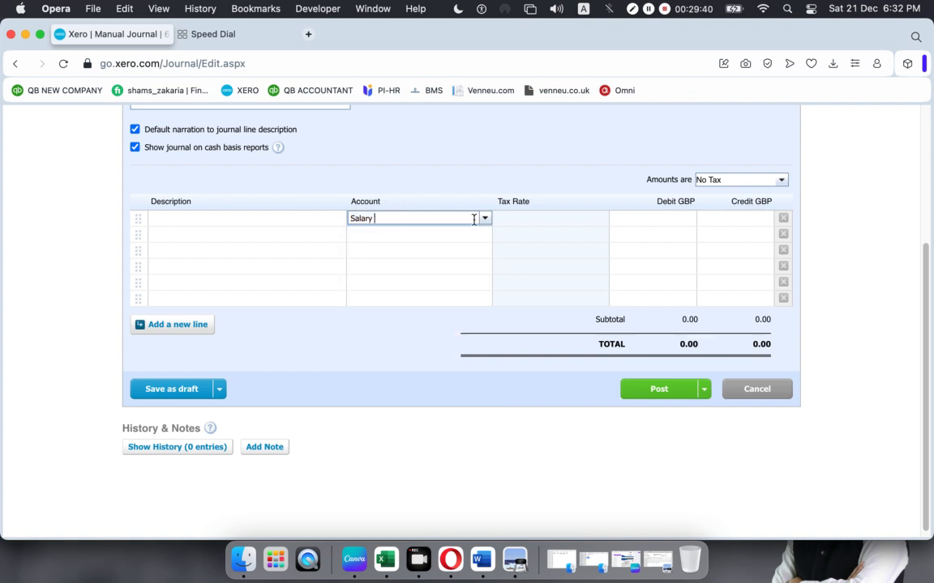
- Search the accounts for "sala" and assign 477 - Salaries to the first journal line
left_click(434, 235)
left_click(415, 217)
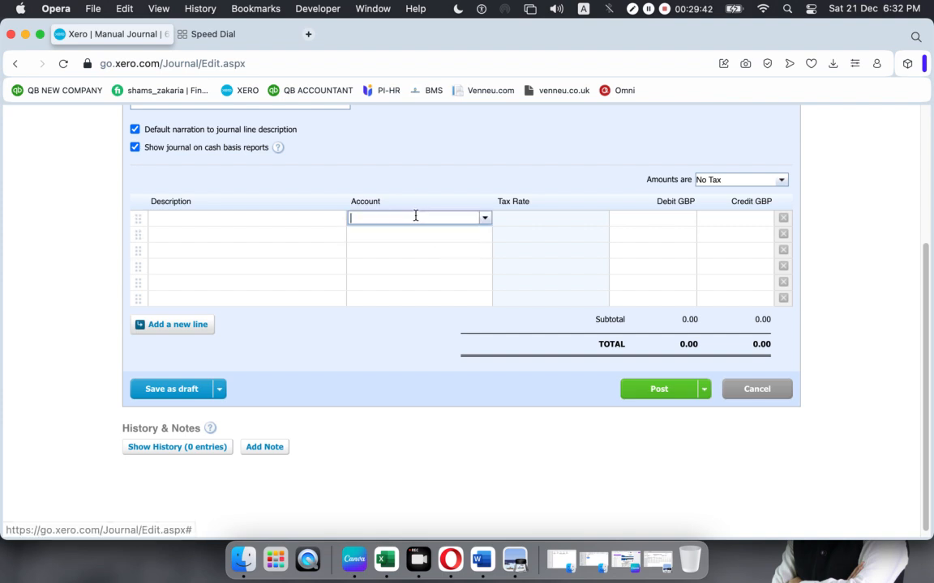
type("salagy")
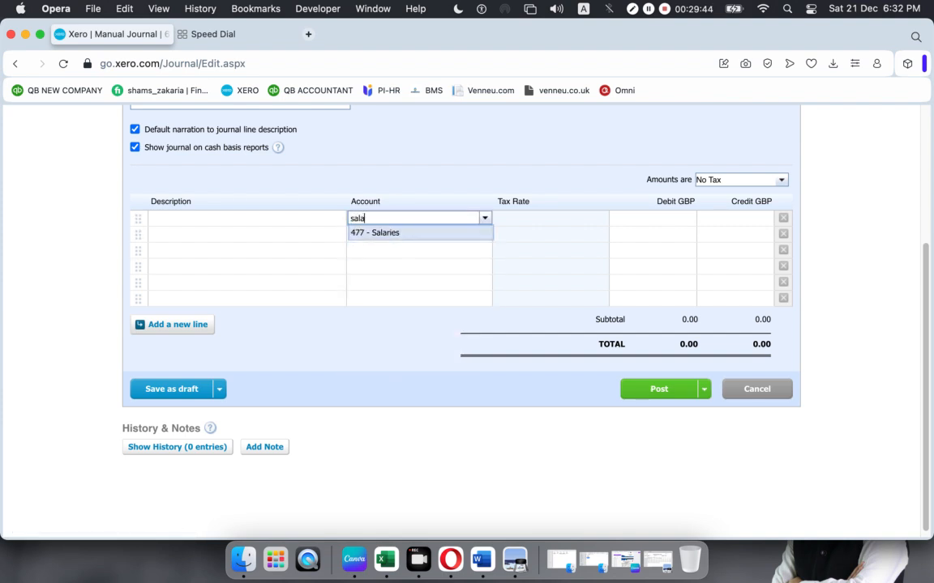
key("BackSpace")
key("BackSpace")
left_click(404, 234)
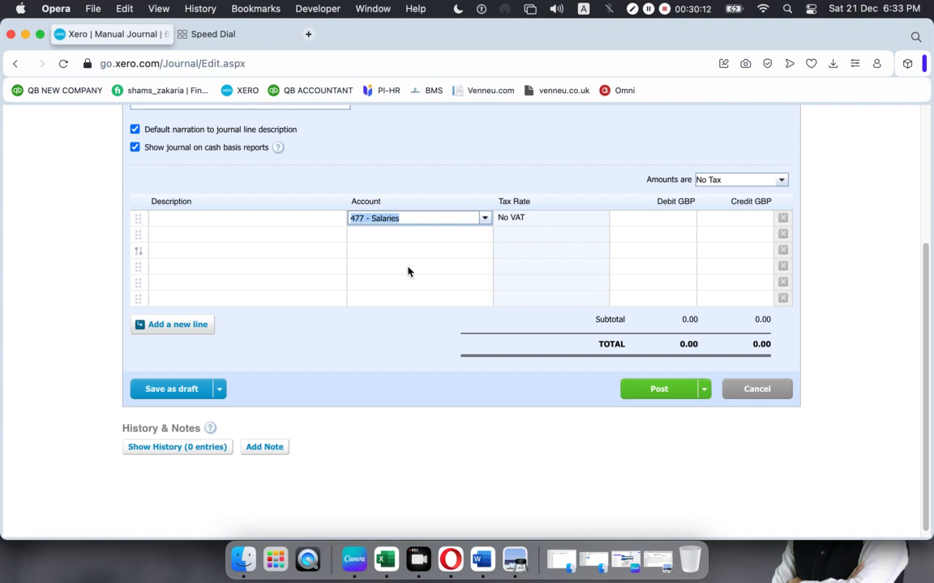
- Select the Salary and Wages text in B6 in Excel, and return to Xero to start adding a new account from the first journal line
left_click(385, 552)
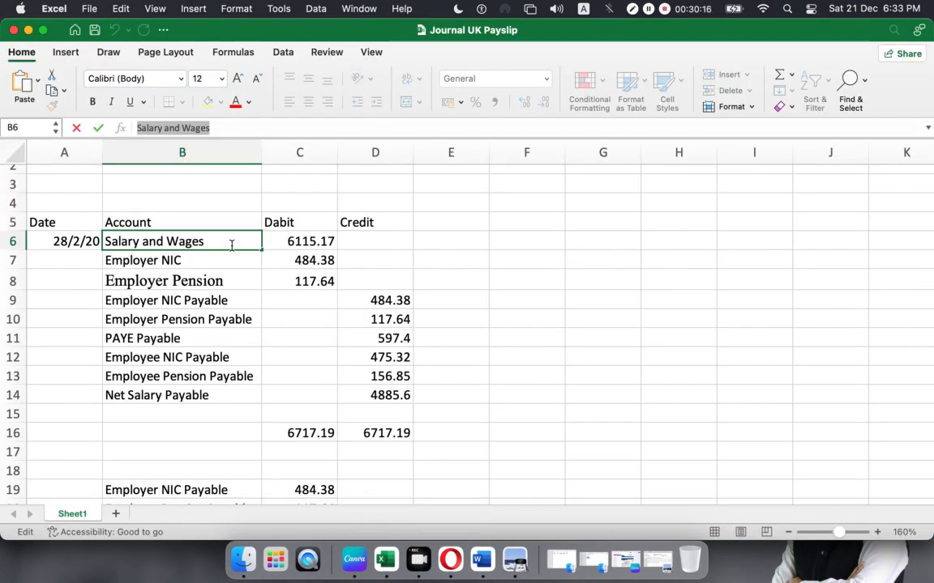
left_click_drag(210, 241, 70, 241)
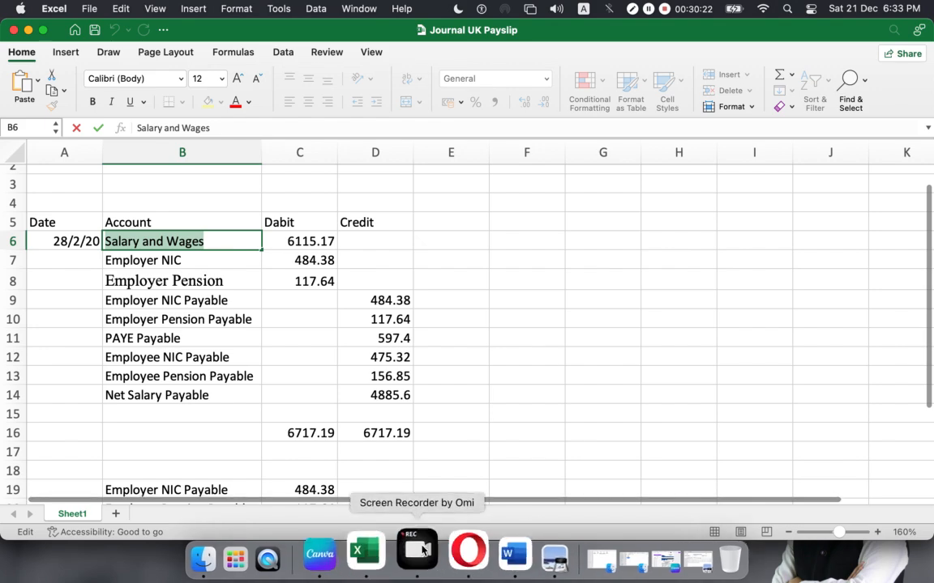
left_click(451, 559)
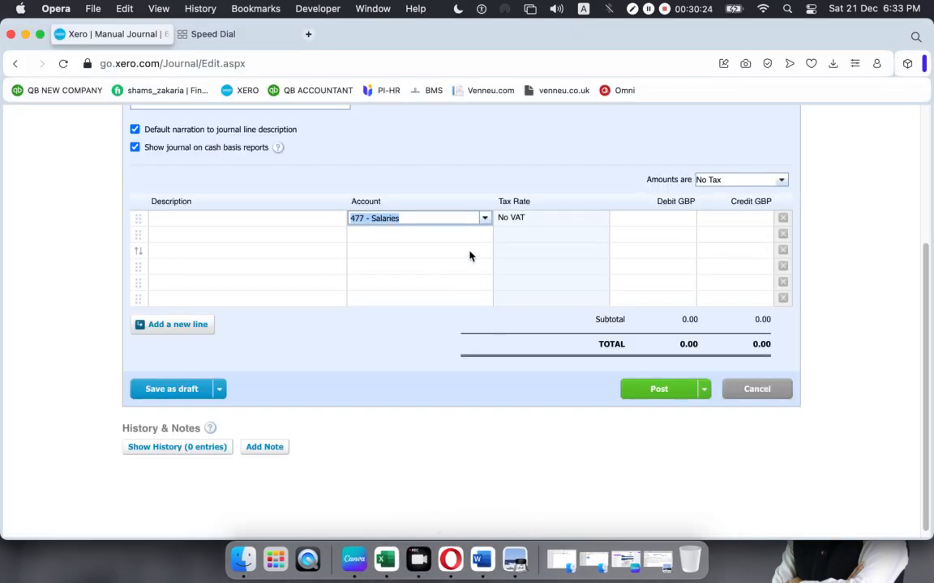
left_click(485, 218)
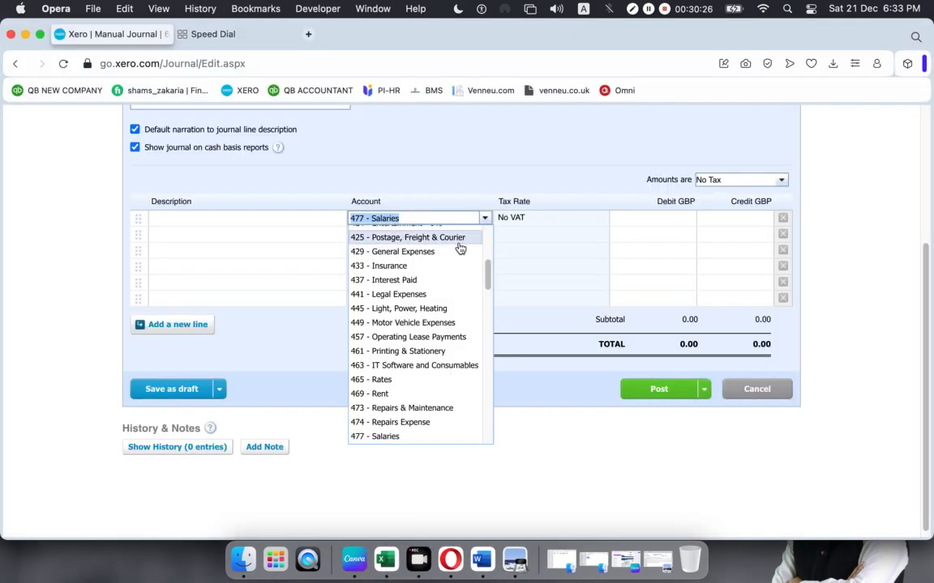
scroll(454, 265, "down", 10)
scroll(453, 268, "up", 15)
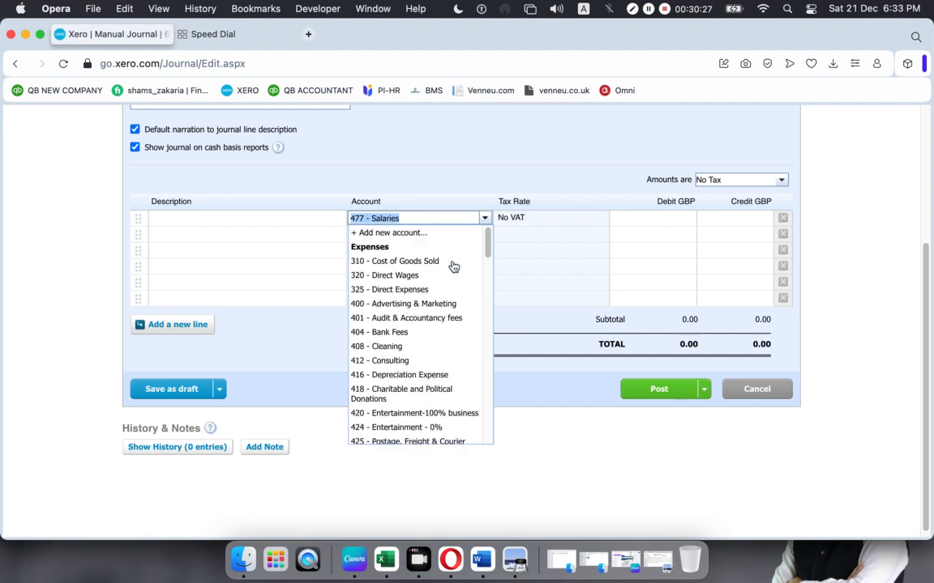
left_click(405, 233)
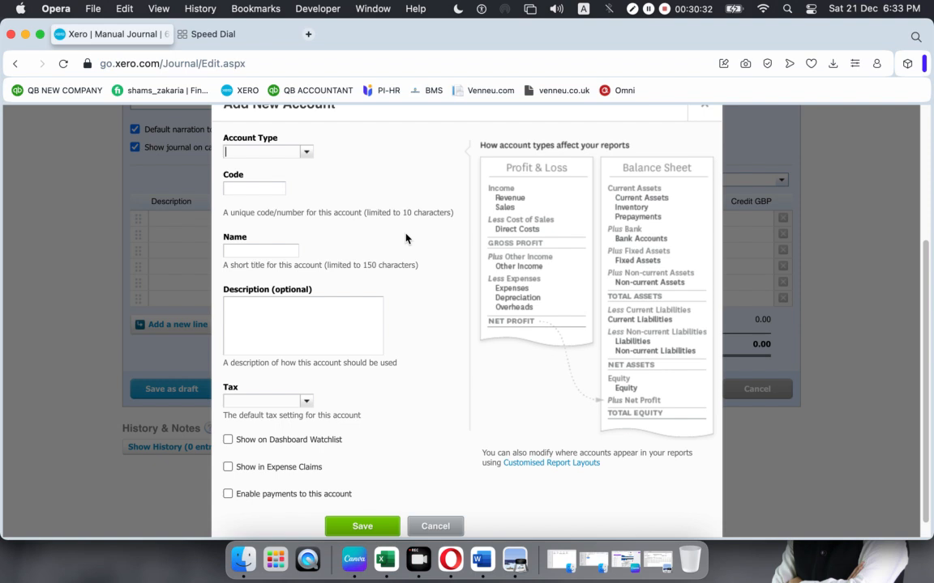
- Set the new account's type to Expense and activate its code field
left_click(264, 142)
left_click(306, 151)
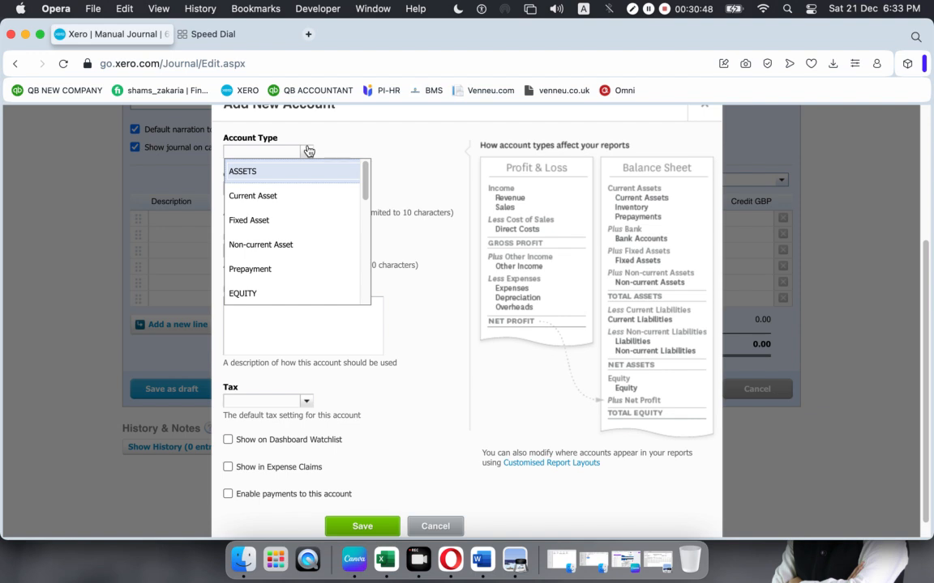
type("e")
left_click(251, 199)
left_click(272, 190)
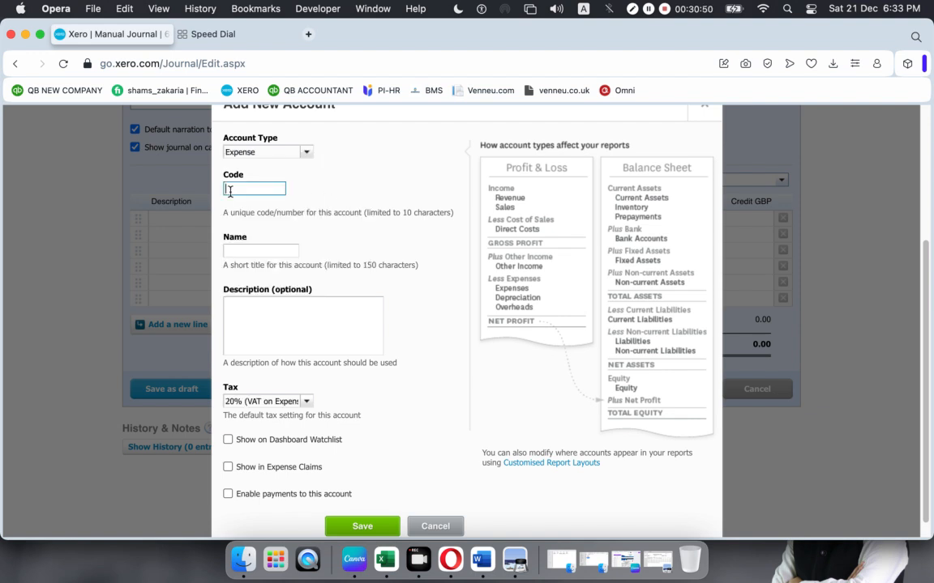
- Duplicate the journal's browser tab and open the Chart of accounts in the copy to check the existing account codes
right_click(121, 37)
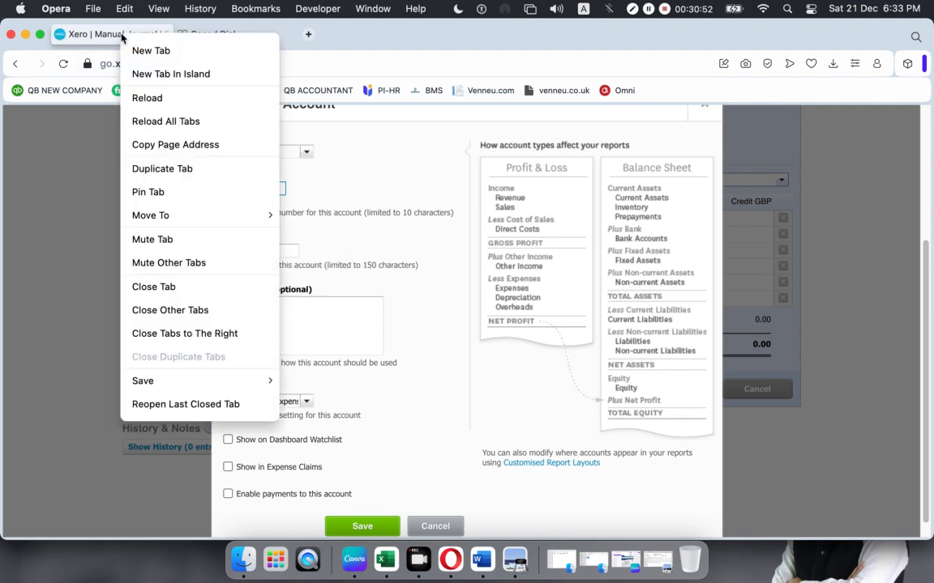
left_click(159, 169)
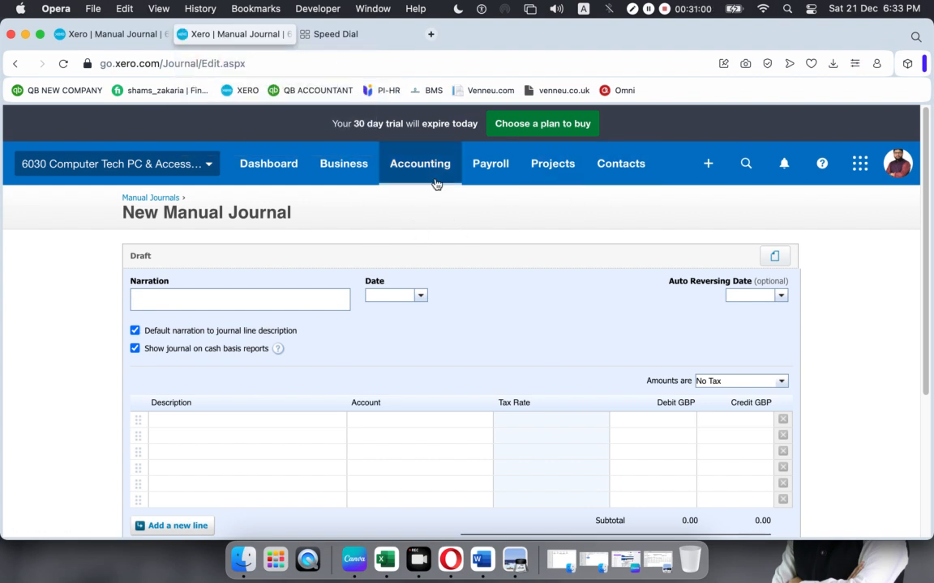
left_click(413, 166)
left_click(460, 270)
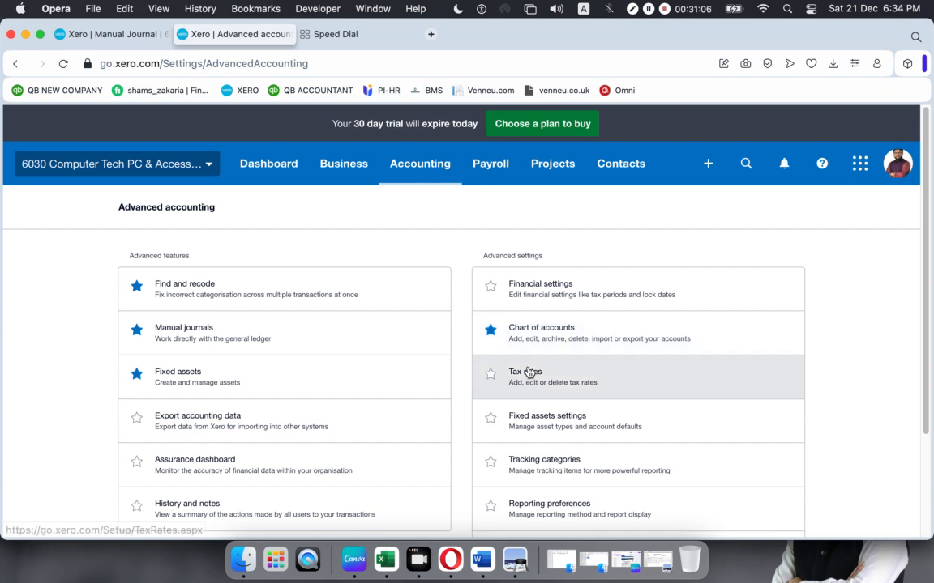
left_click(536, 332)
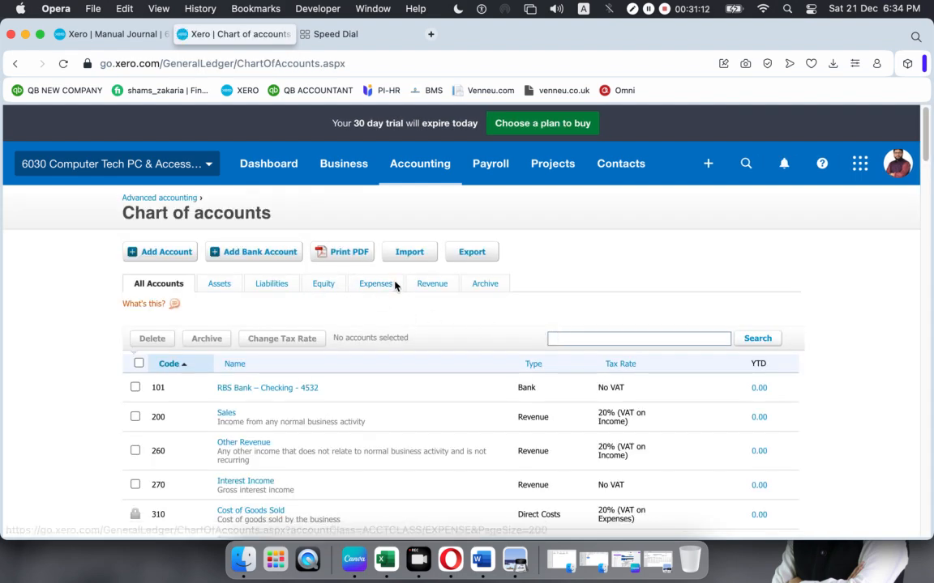
- Review the existing expense account codes in the Chart of accounts, and return to the new account form in the manual journal
left_click(388, 286)
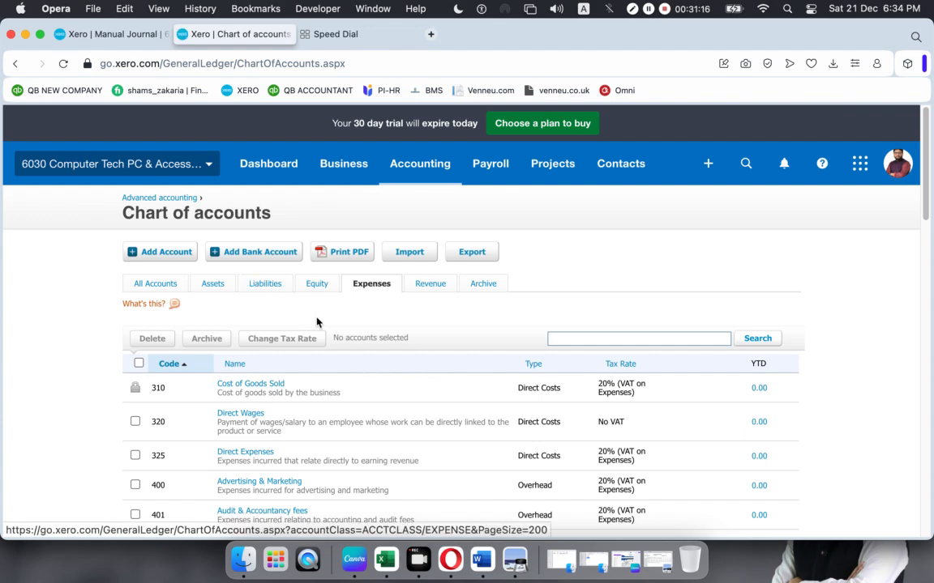
scroll(204, 387, "down", 1)
scroll(205, 388, "down", 5)
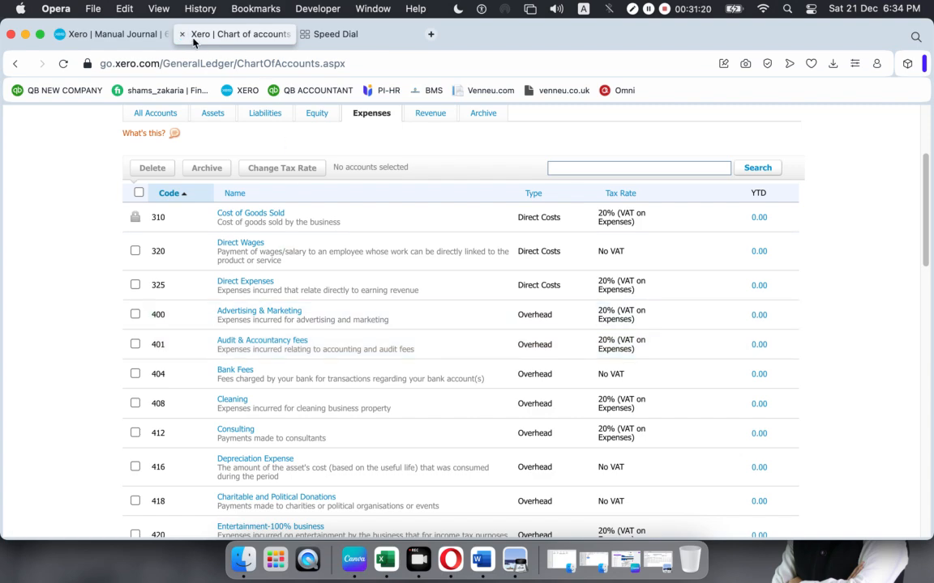
left_click(98, 34)
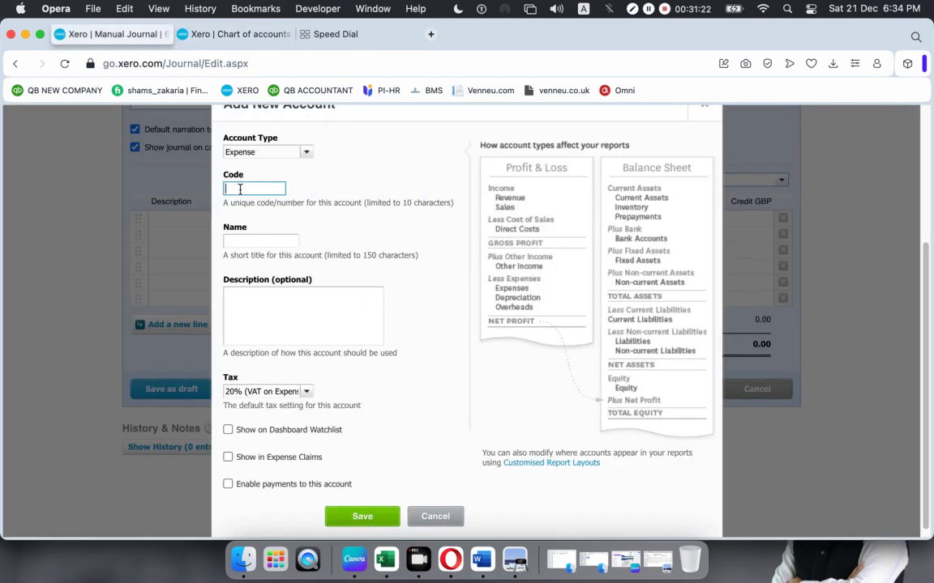
- Set the new account's code to 410 and its name to "Salary and Wages"
type("410")
left_click(294, 220)
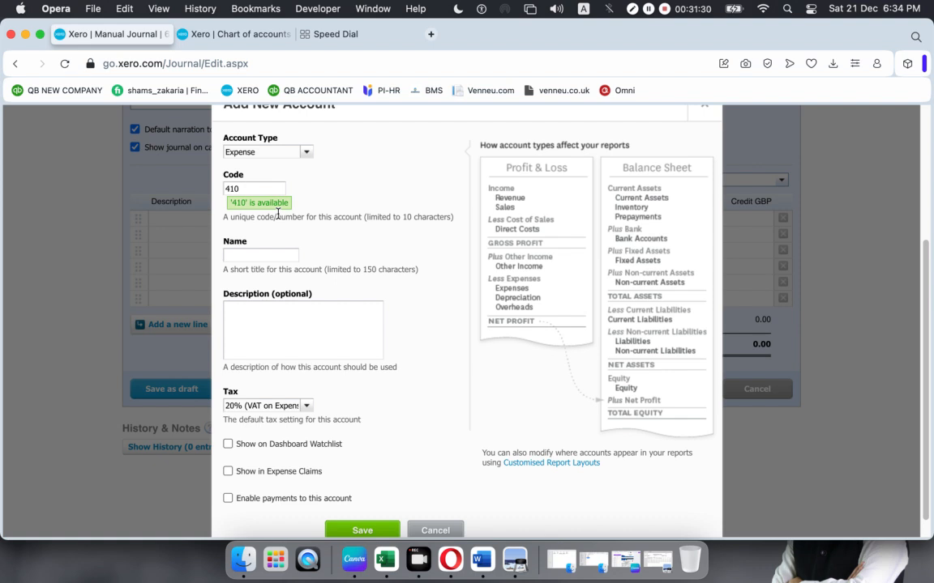
left_click(251, 253)
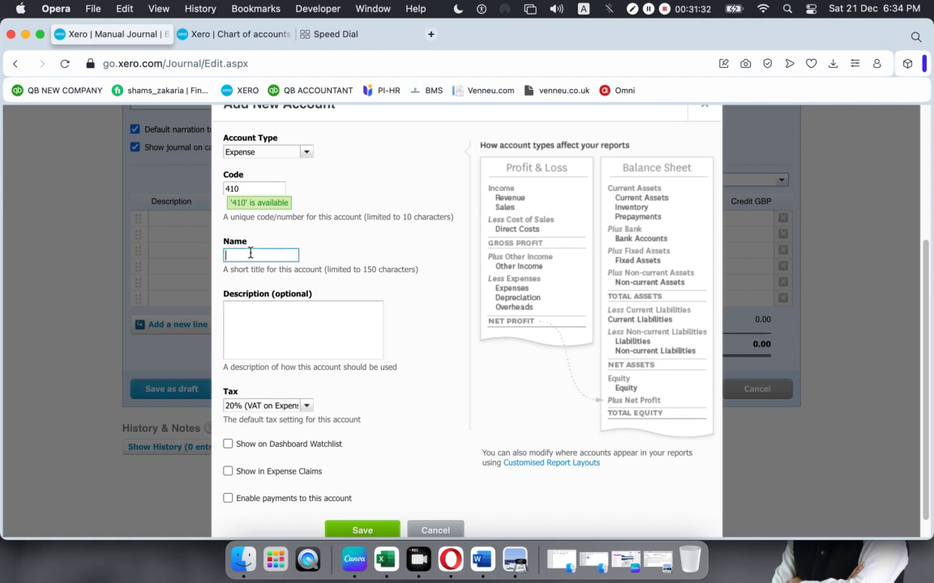
type("Salary and Wages")
- Describe the new account as "Salary Paid for February 2024 (Week 47)", correcting the spelling of the month
left_click(254, 313)
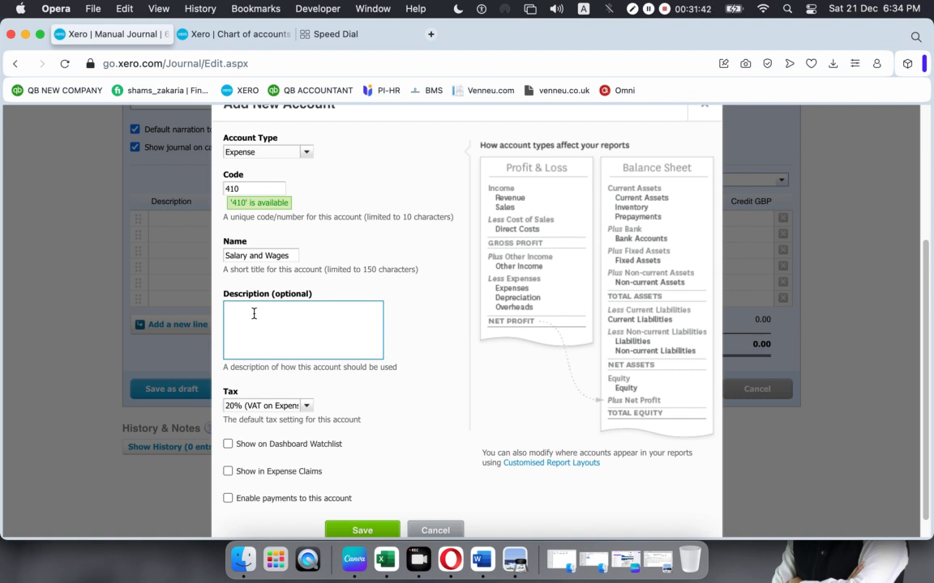
type("Salary Paid for Fenruay 2024")
left_click(290, 309)
key("BackSpace")
type("b")
left_click(330, 309)
type("(Week 47")
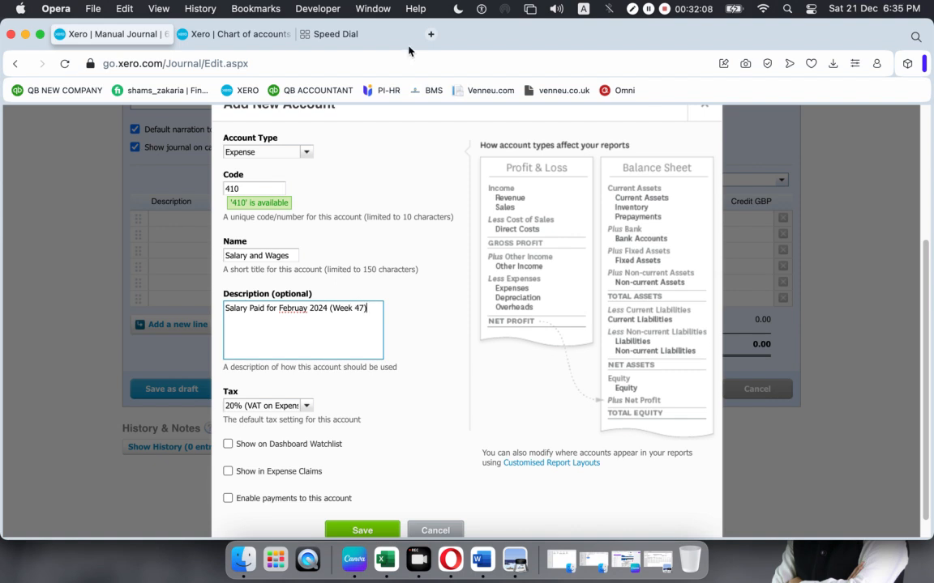
right_click(289, 309)
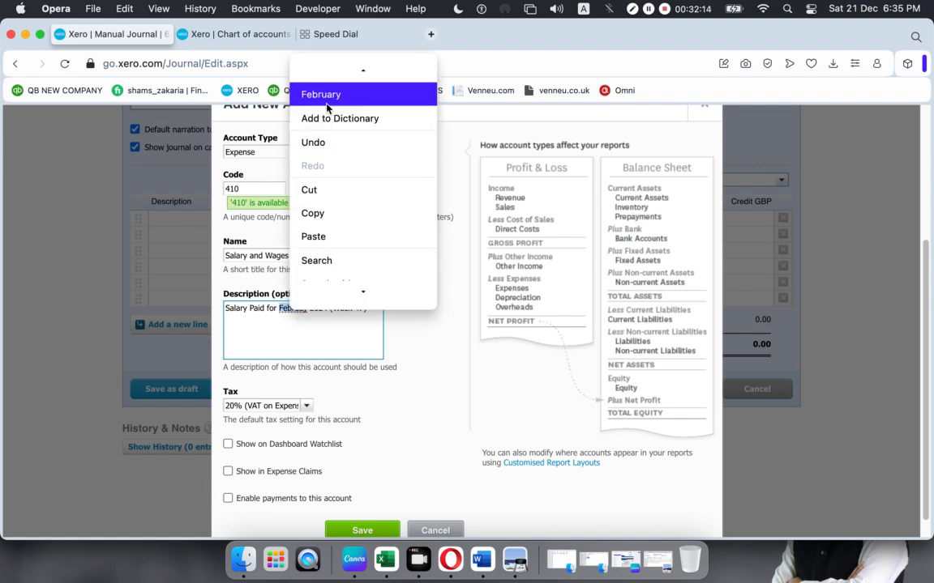
left_click(365, 94)
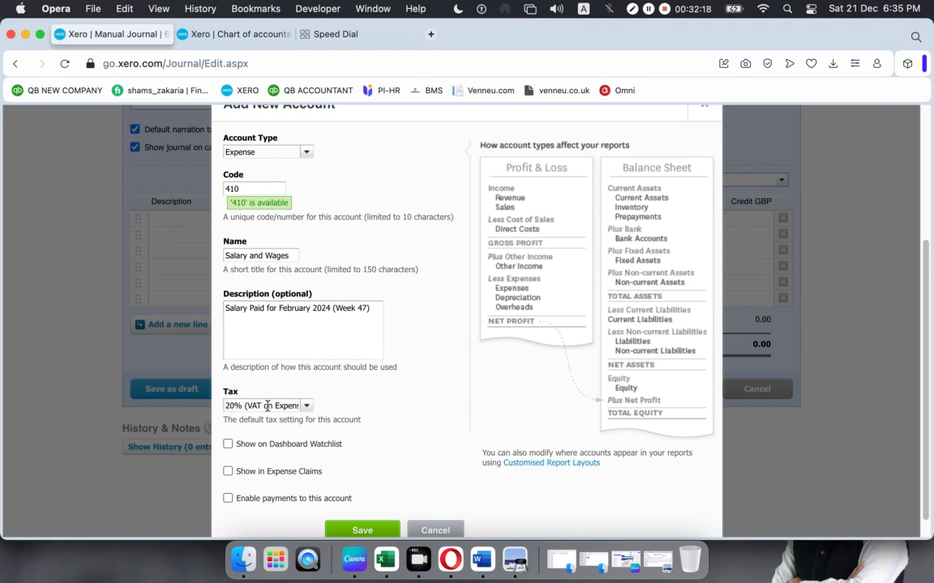
- Set the new account's tax to No VAT and save it to the first journal line
scroll(284, 397, "down", 1)
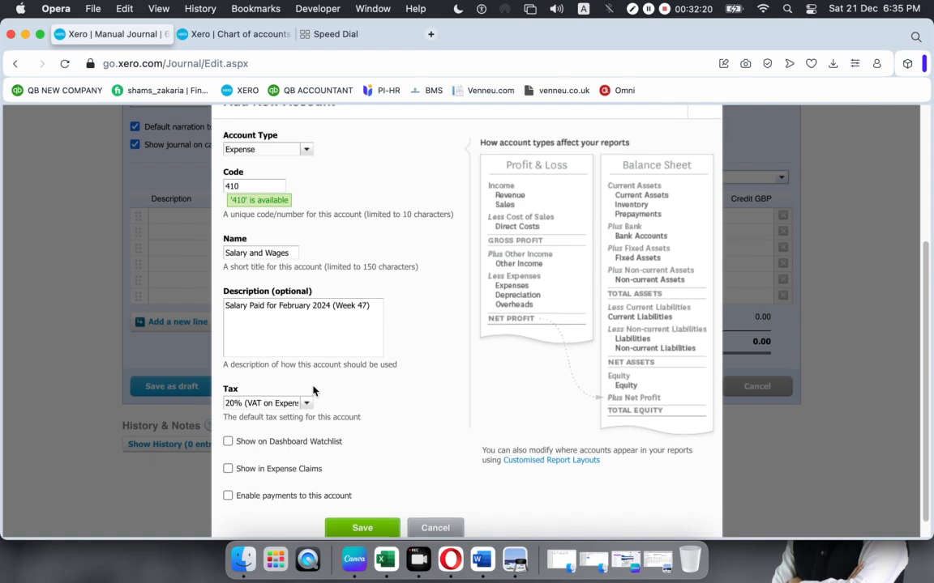
left_click(307, 401)
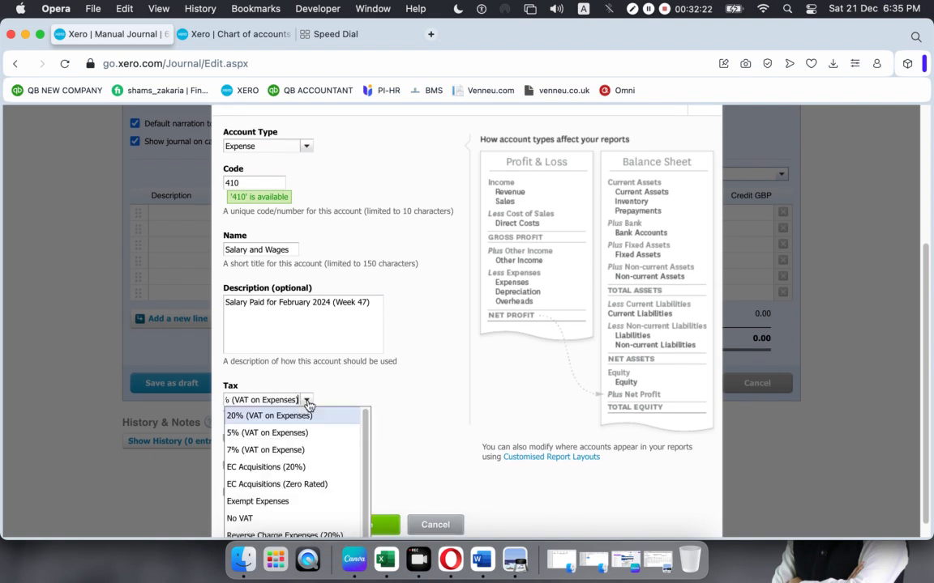
scroll(267, 512, "down", 1)
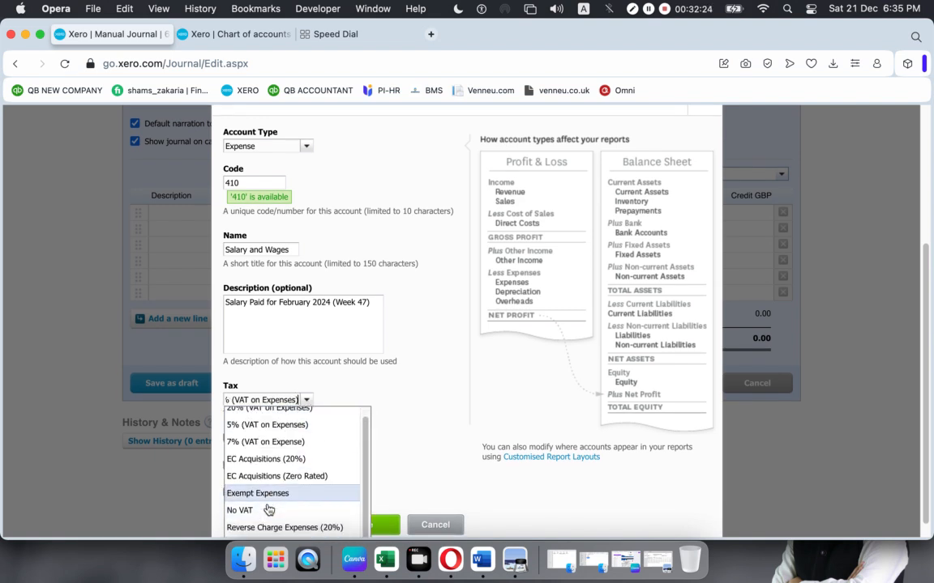
left_click(264, 512)
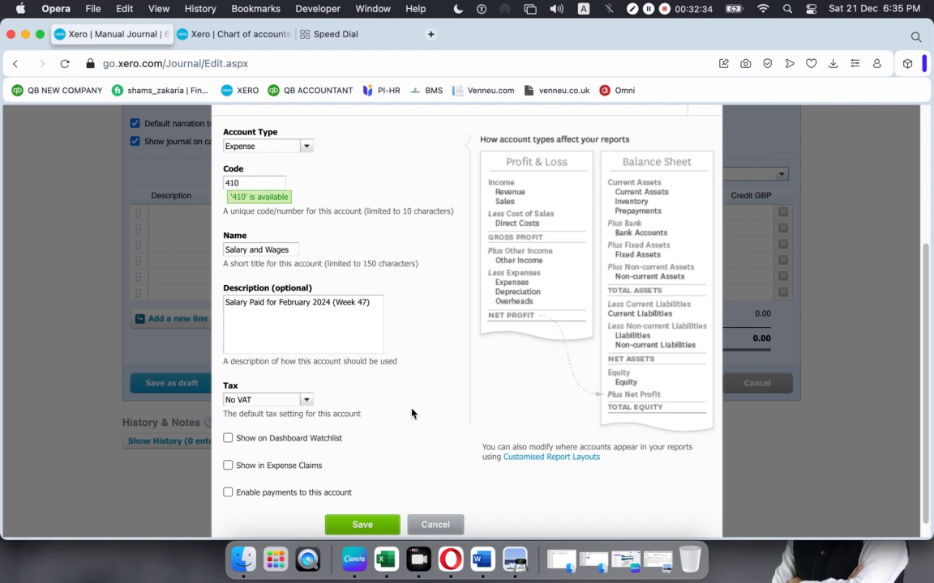
left_click(361, 527)
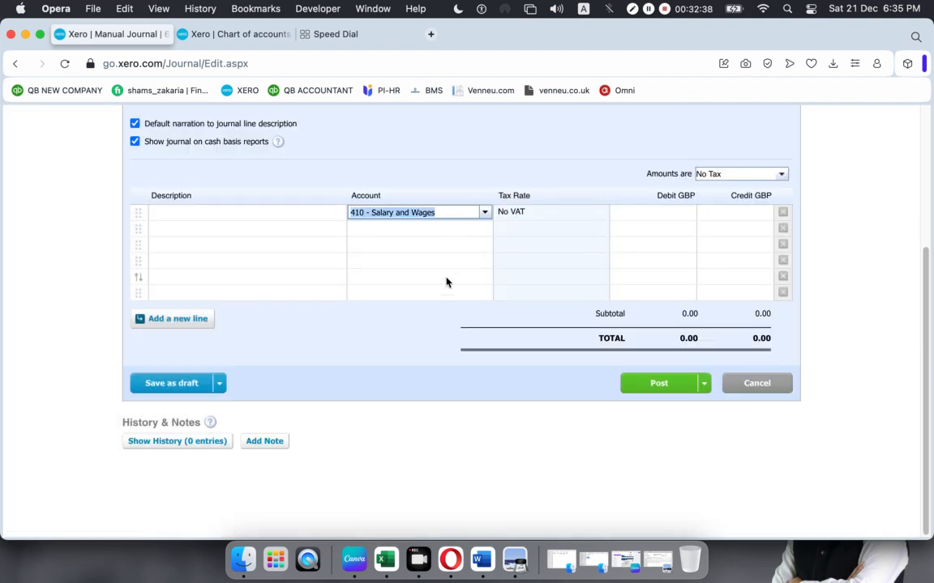
left_click(468, 262)
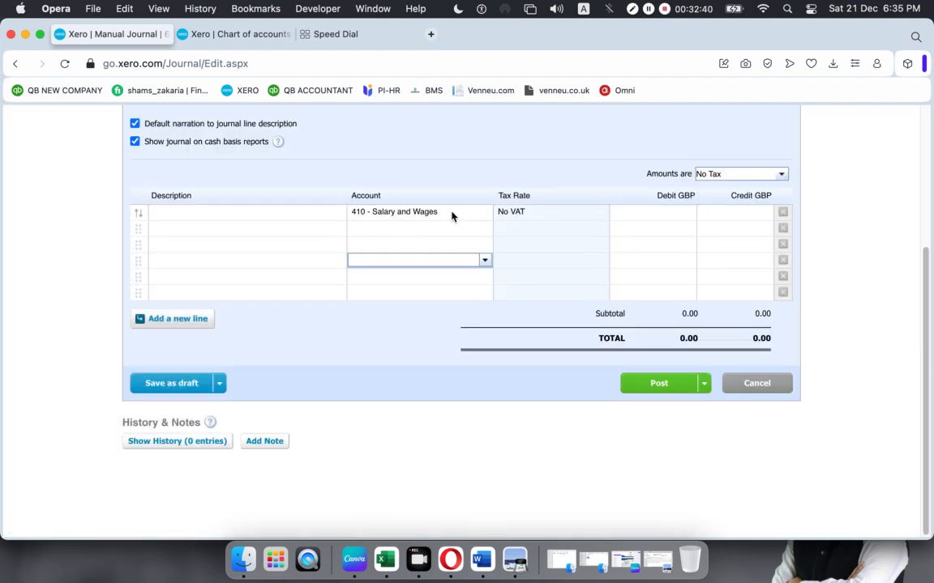
left_click(454, 212)
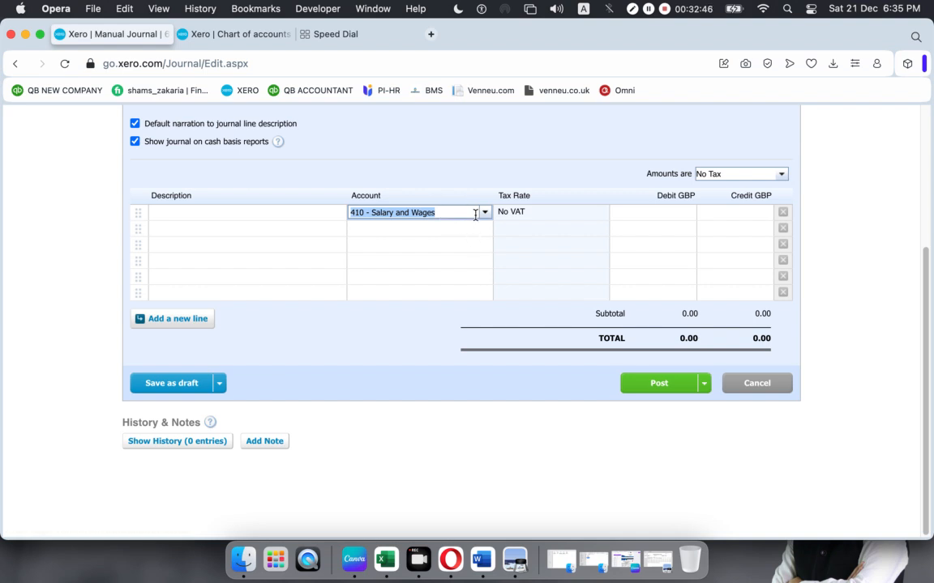
- Reload the Chart of accounts and change the year in account 410's description to 2020, saving the account
left_click(220, 33)
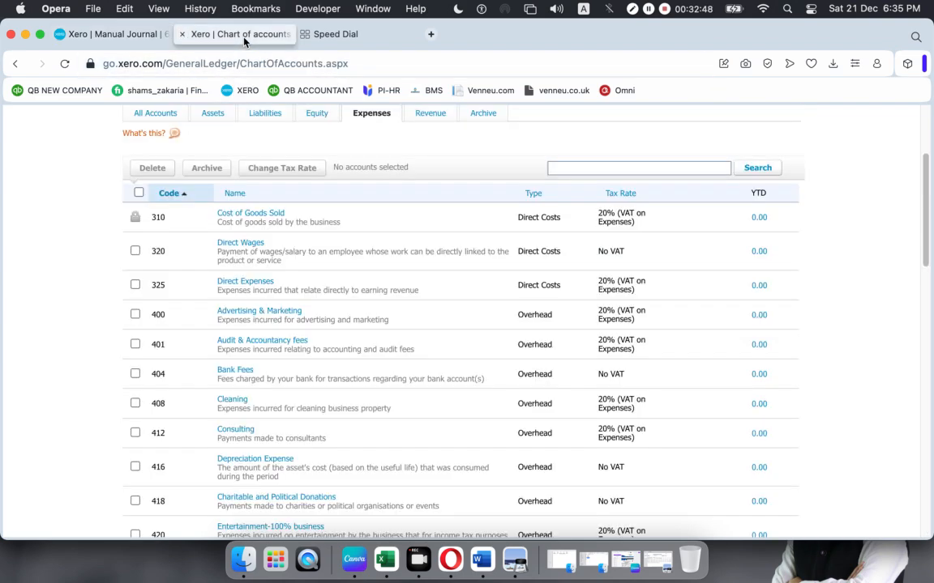
left_click(58, 65)
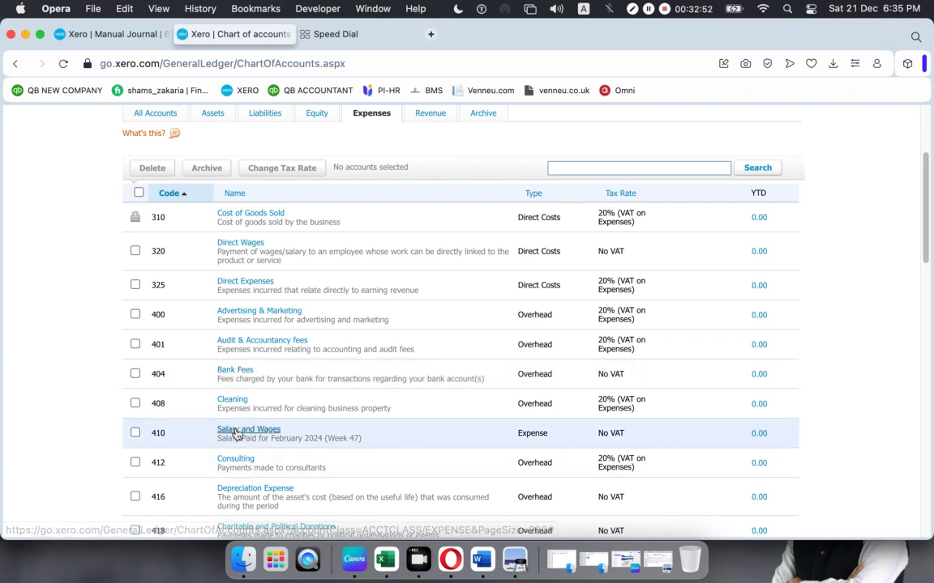
left_click(243, 430)
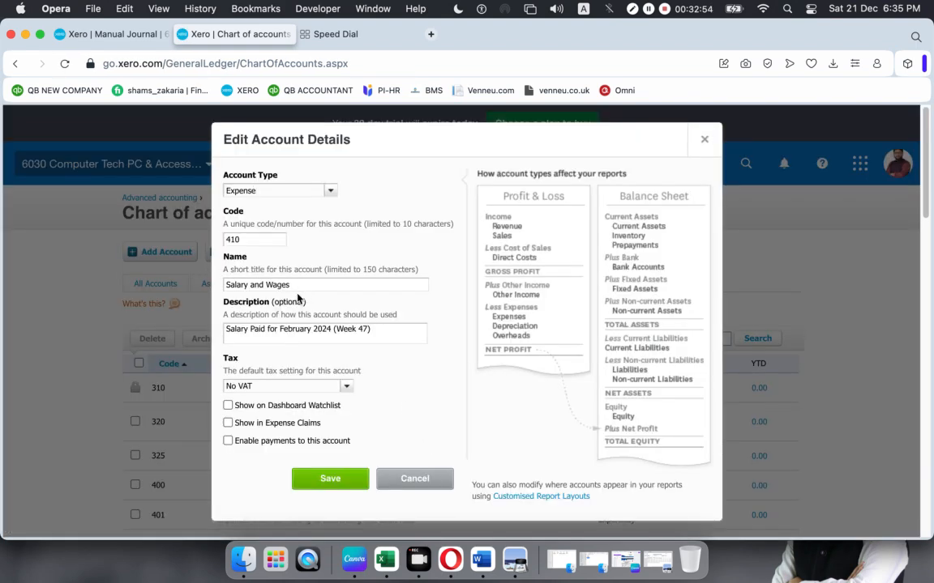
left_click(335, 333)
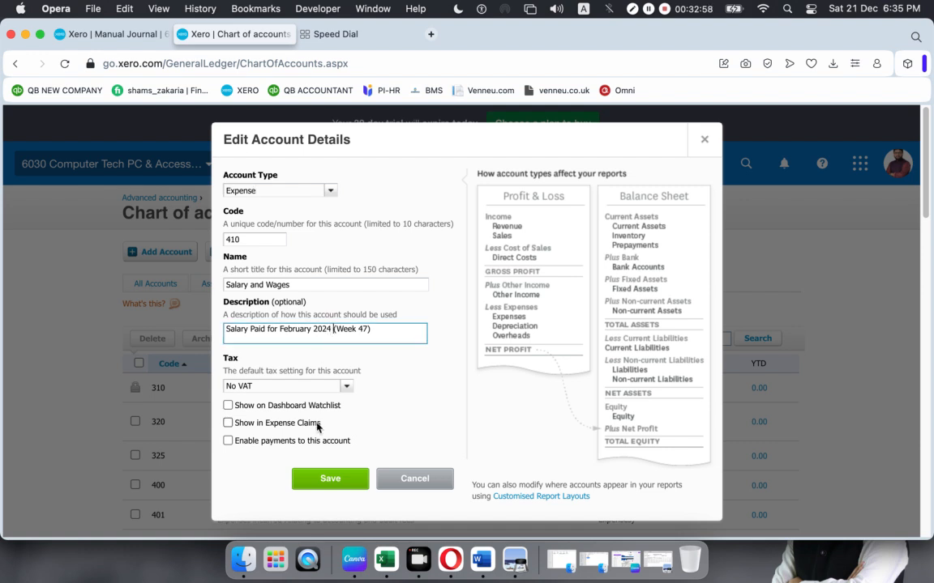
key("BackSpace")
type("0")
left_click(345, 485)
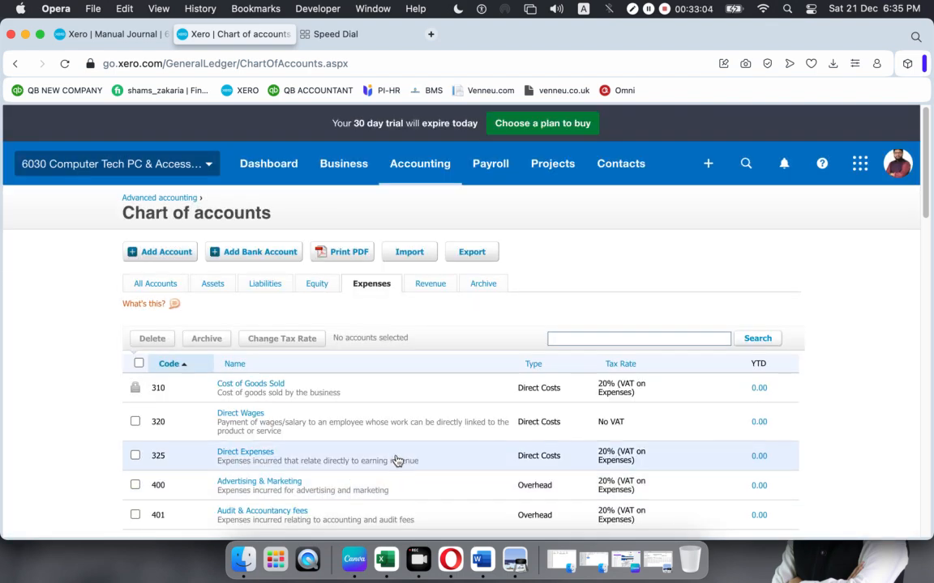
scroll(387, 452, "down", 5)
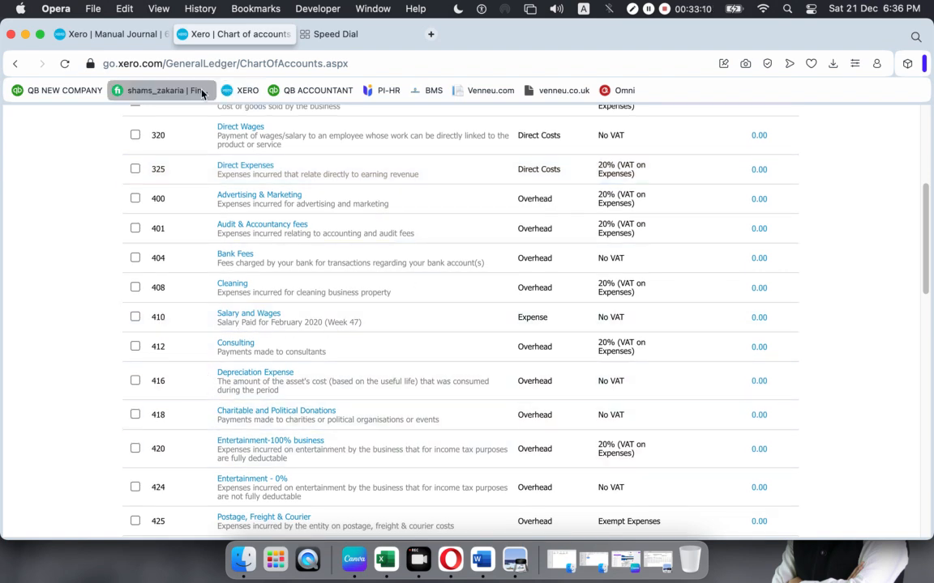
- Check the taxable gross total in SUMMARIES.pdf and enter 6115.17 as the debit of the journal's Salary and Wages line
left_click(89, 34)
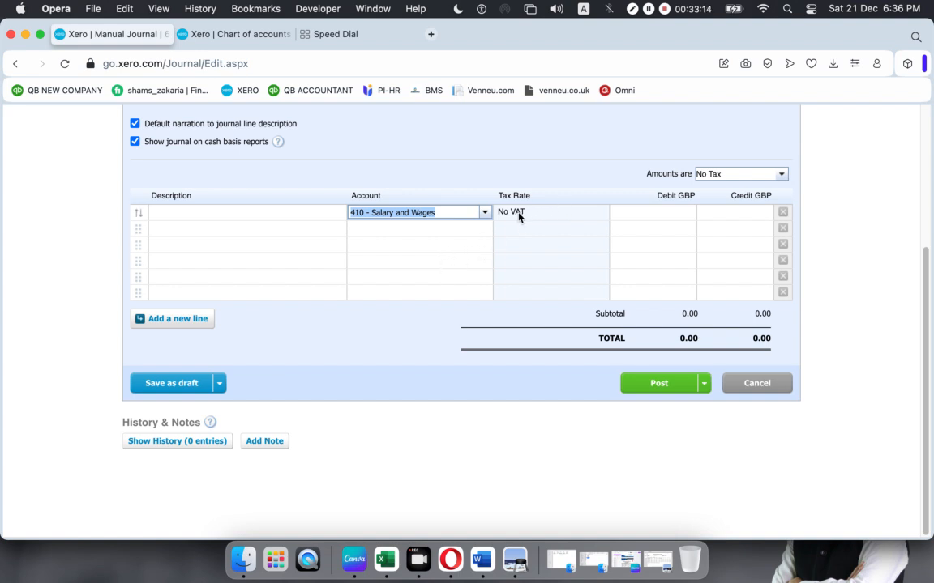
left_click(638, 214)
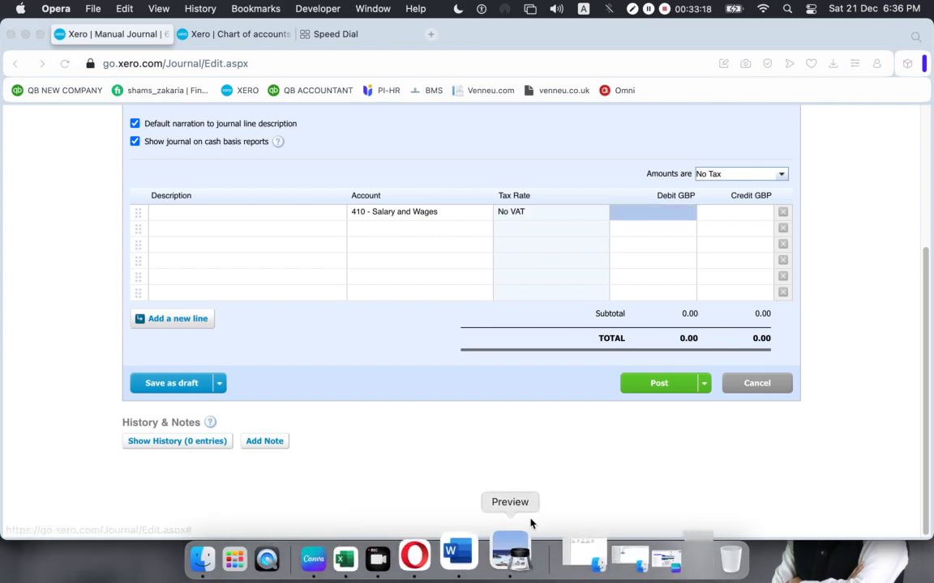
left_click(509, 552)
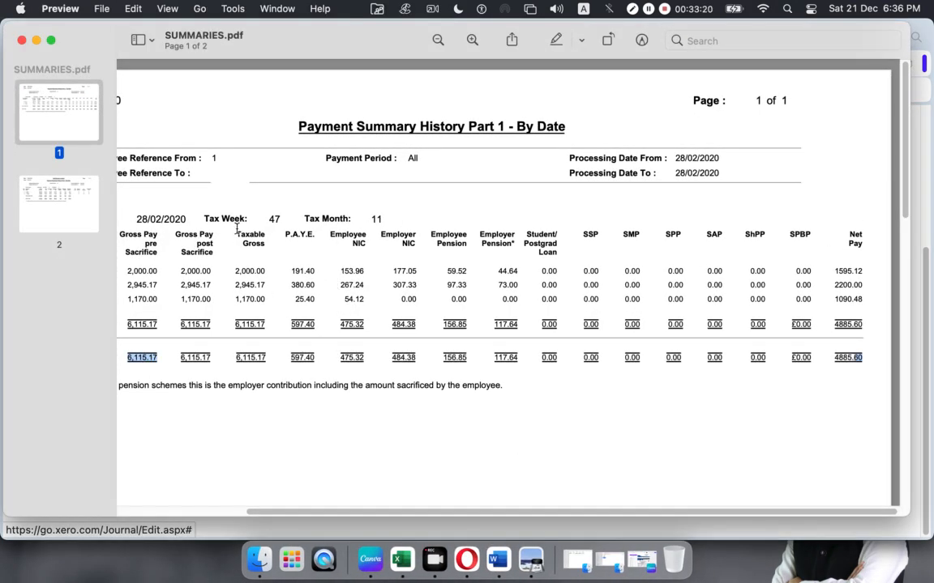
left_click_drag(237, 229, 261, 245)
left_click(258, 251)
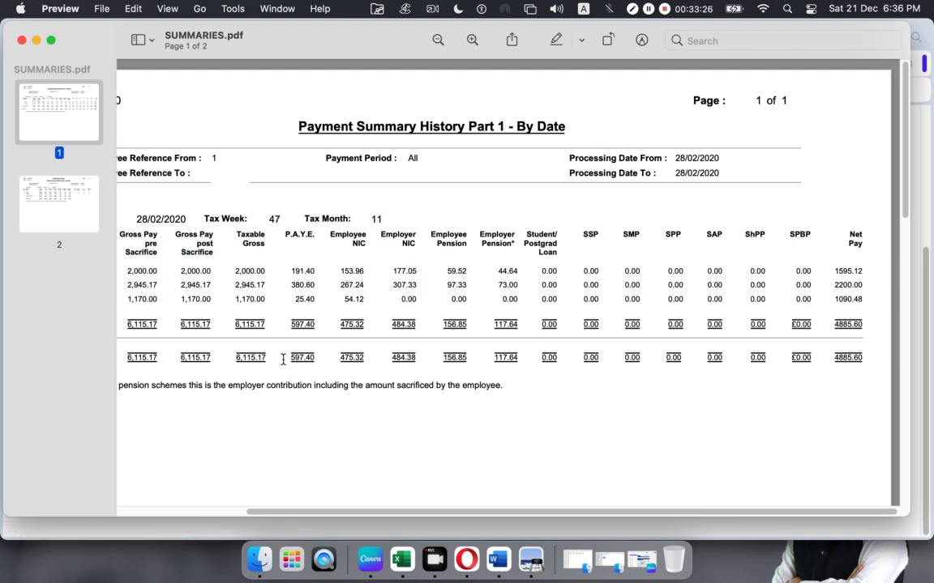
left_click(462, 551)
left_click(677, 213)
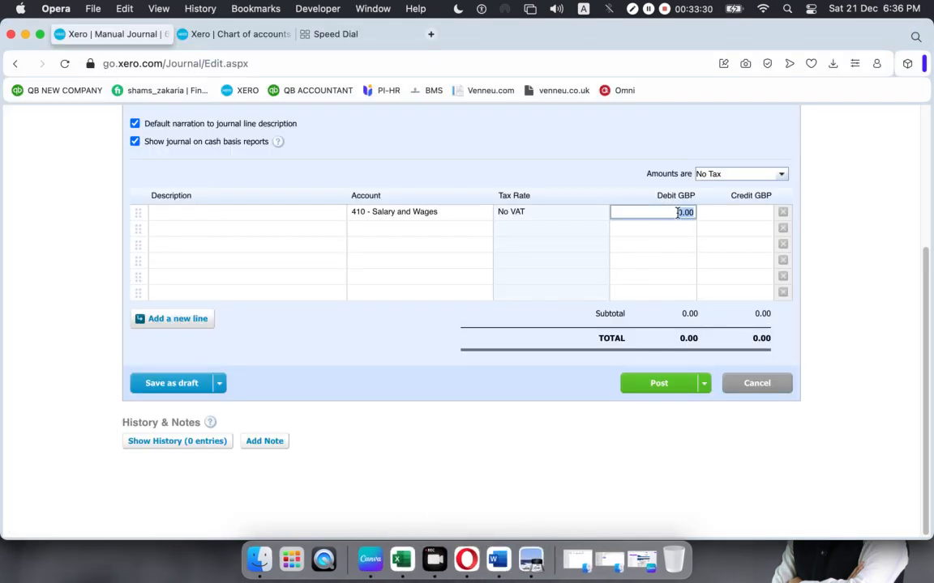
type("6115.17")
left_click(566, 420)
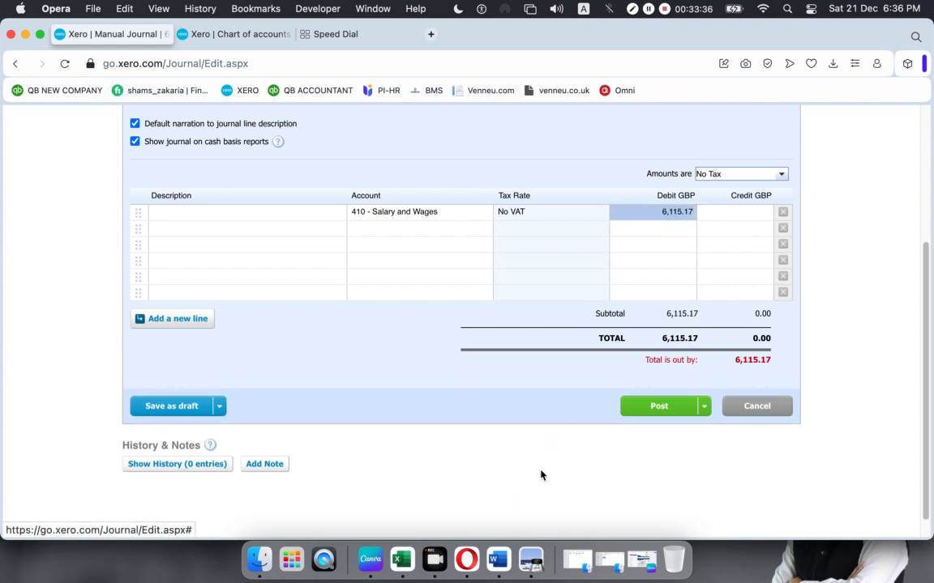
- Compare the Salary and Wages and Employer NIC rows in Excel with the Employer NIC column in SUMMARIES.pdf
left_click(401, 559)
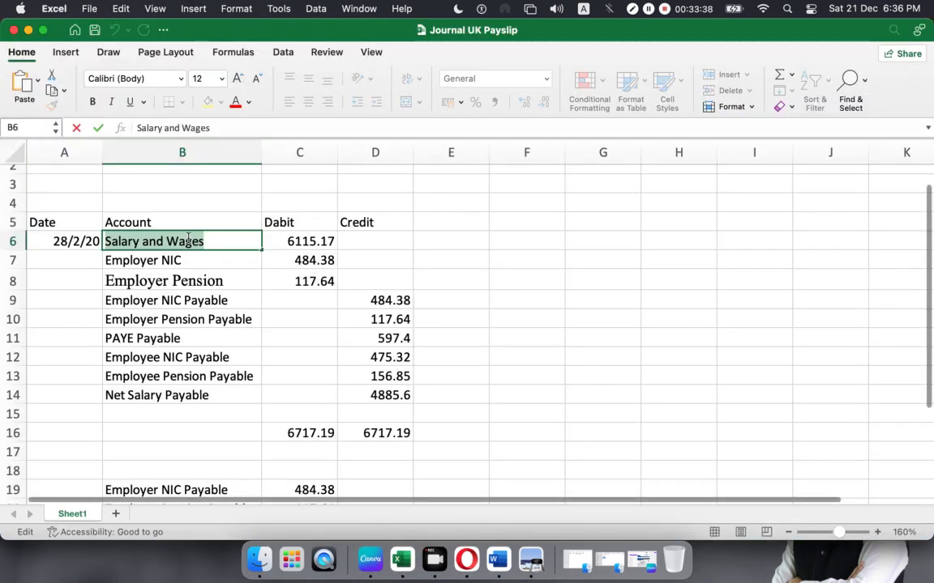
left_click(292, 241)
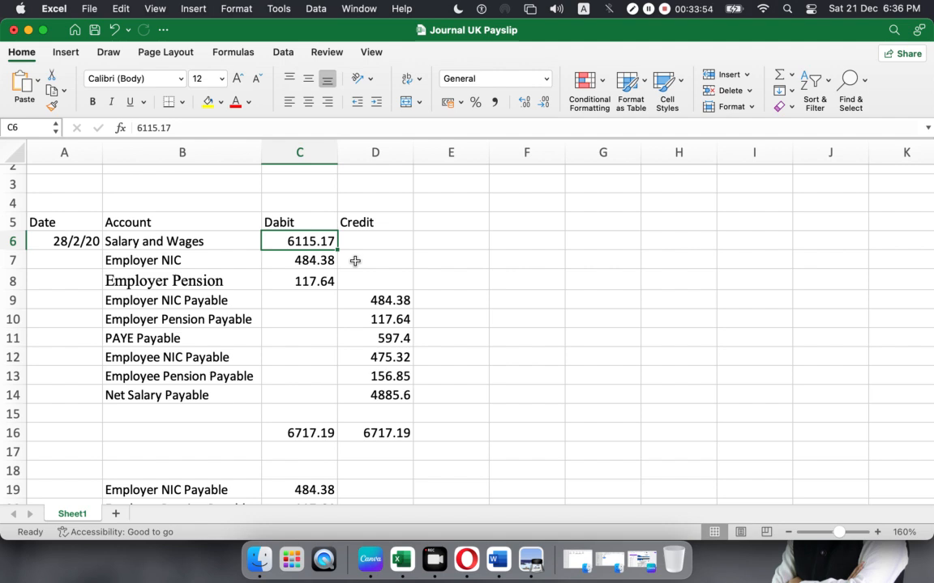
left_click(138, 260)
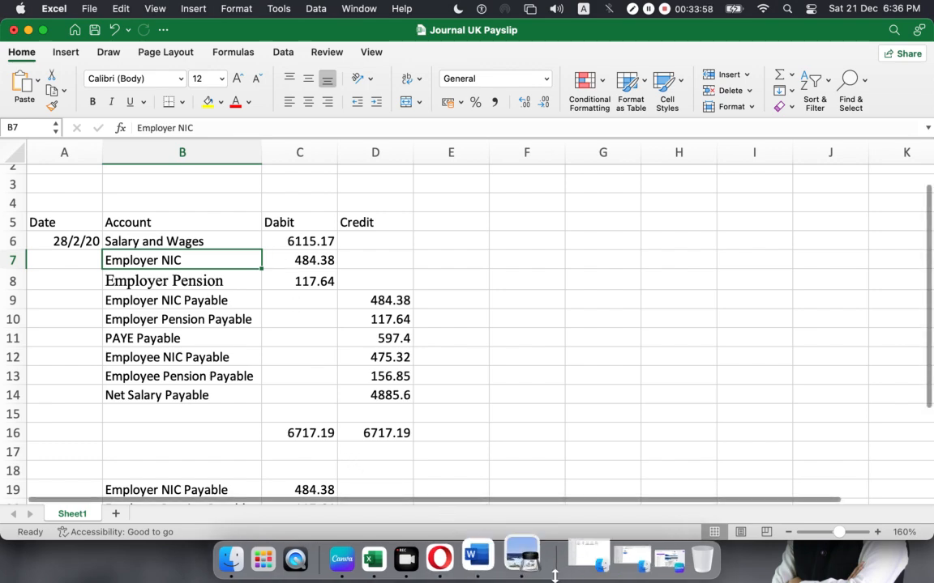
left_click(531, 552)
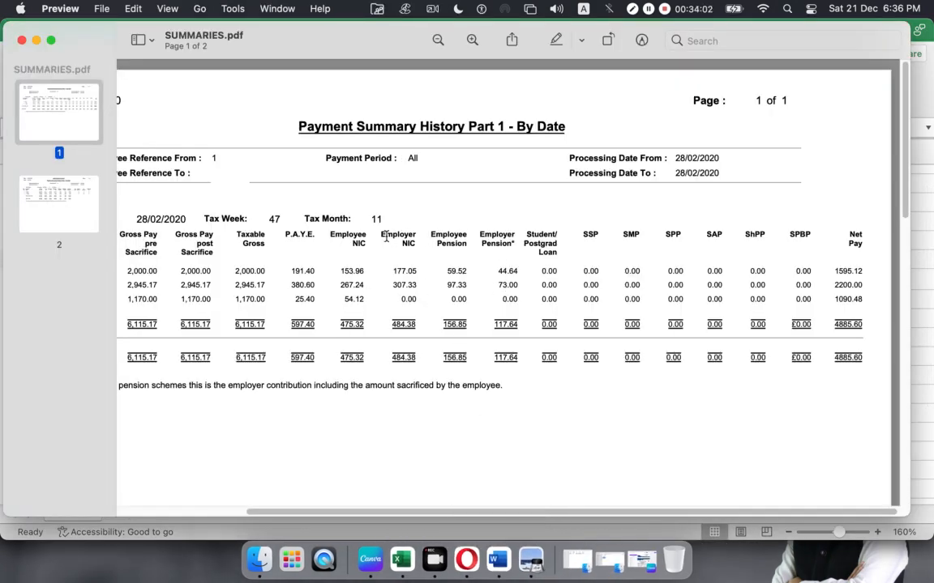
left_click_drag(378, 230, 418, 247)
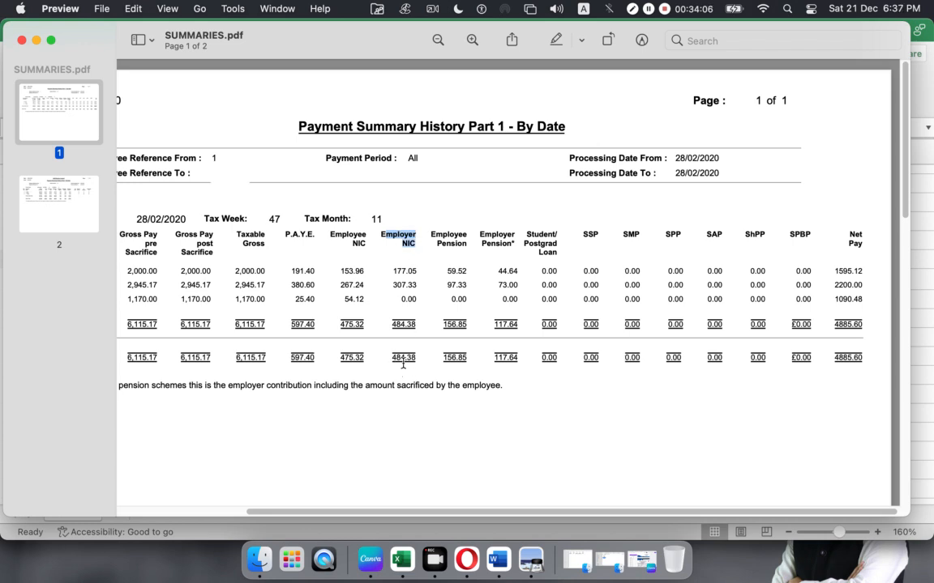
- Return to Excel and copy the Employer NIC account name from cell B7
left_click(399, 556)
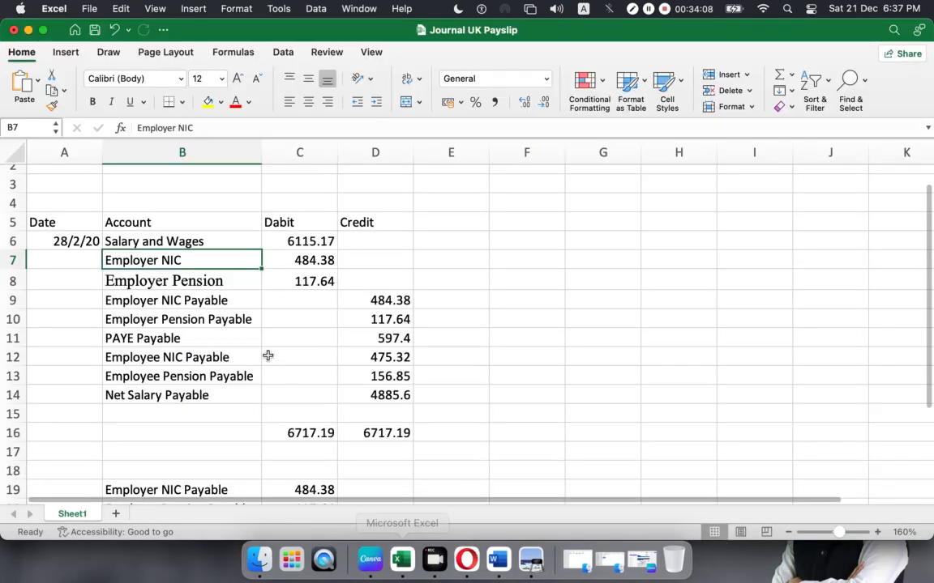
key("Down")
left_click(169, 257)
left_click_drag(196, 128, 134, 127)
key("super+c")
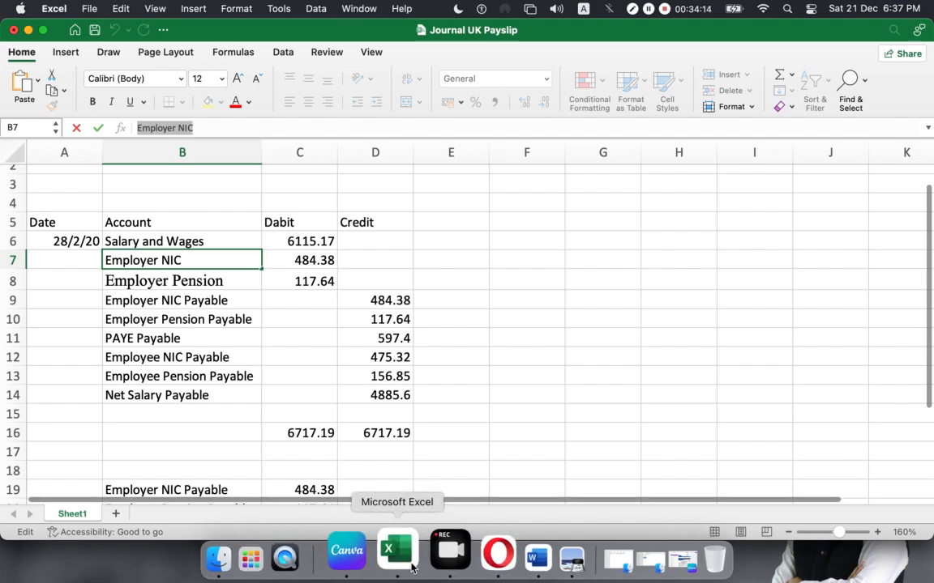
- Switch to Xero and look up Employer NIC as the account of the journal's second line, clearing the entered name
left_click(467, 559)
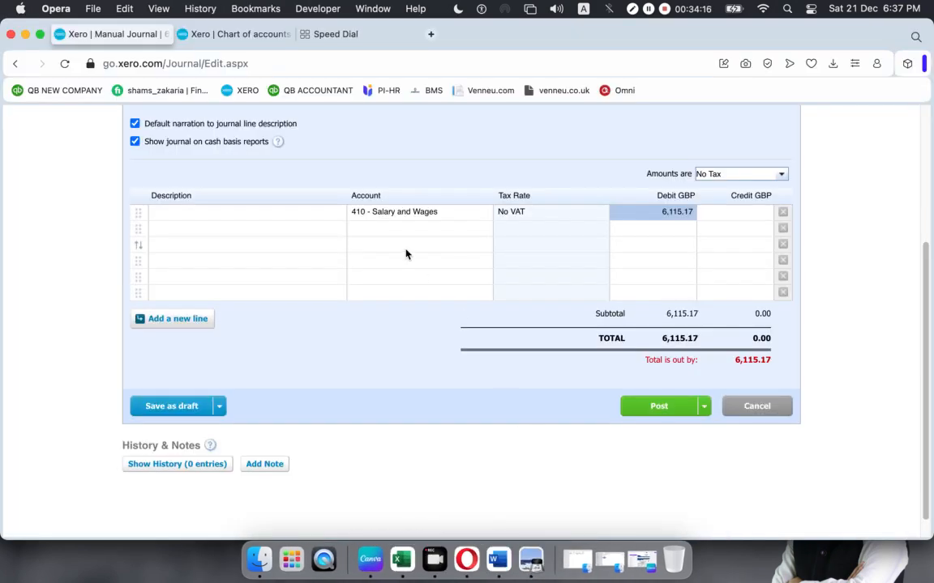
left_click(449, 229)
left_click(485, 232)
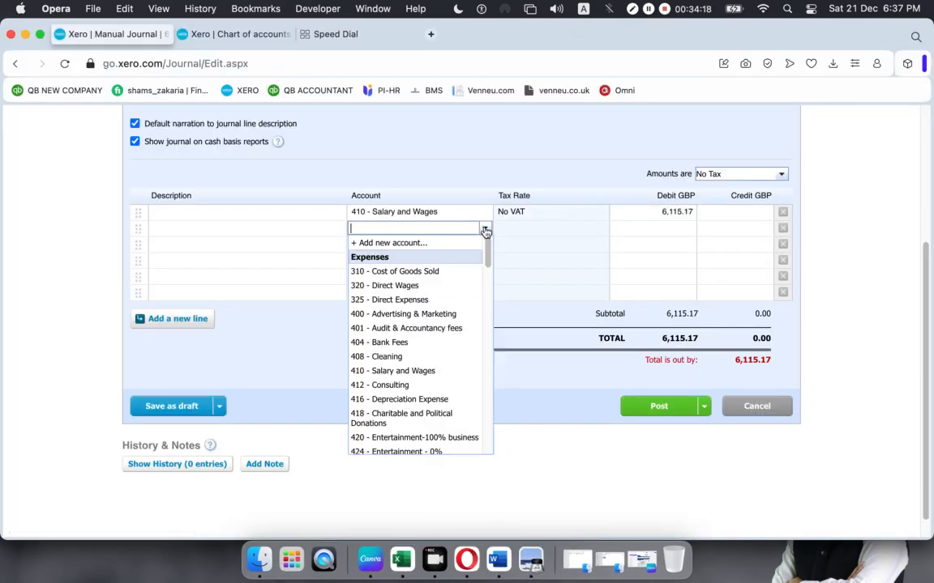
key("super+v")
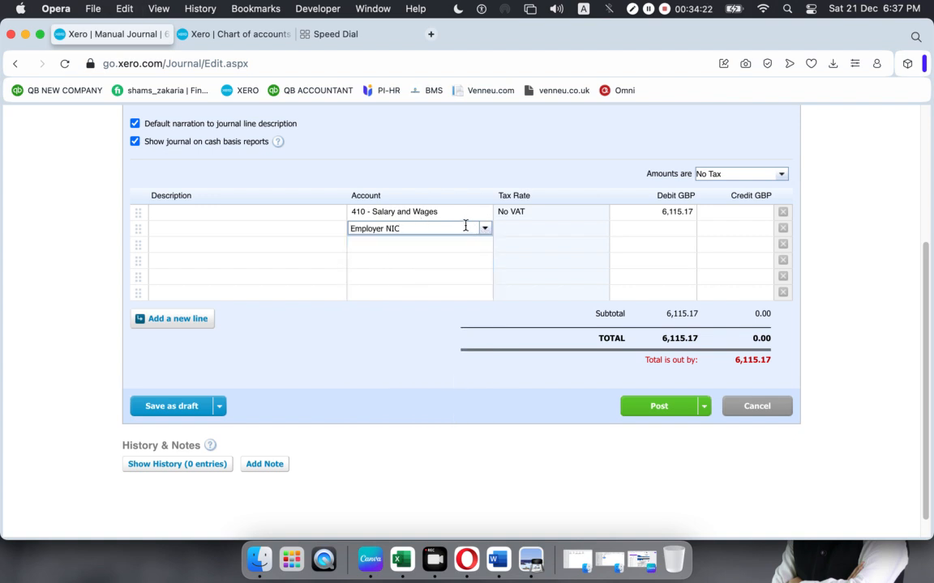
key("BackSpace")
key("BackSpace")
key("BackSpace")
key("BackSpace")
key("BackSpace")
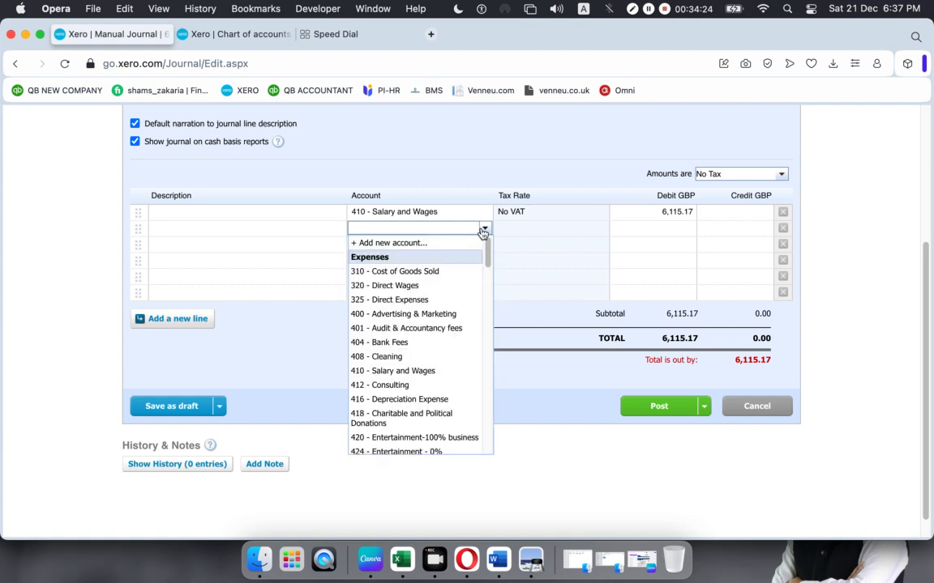
- Start a new account from the journal's second line with type Expense, code 411 and name Employer NIC
left_click(430, 245)
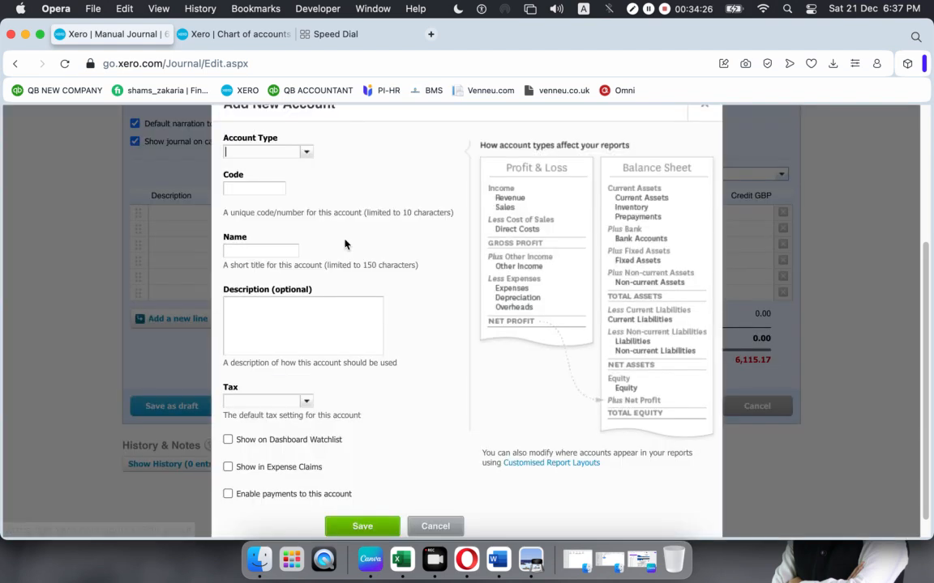
left_click(308, 154)
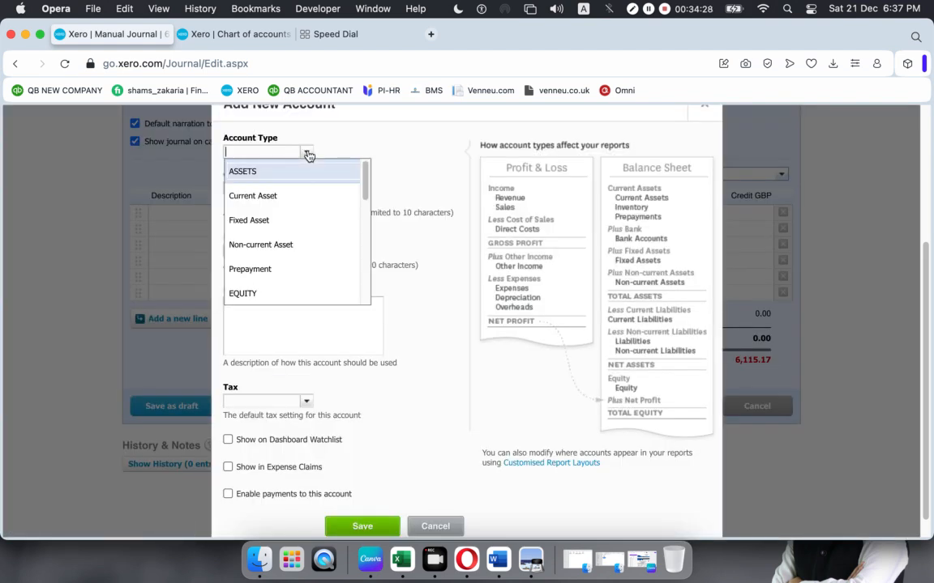
type("ex")
key("Return")
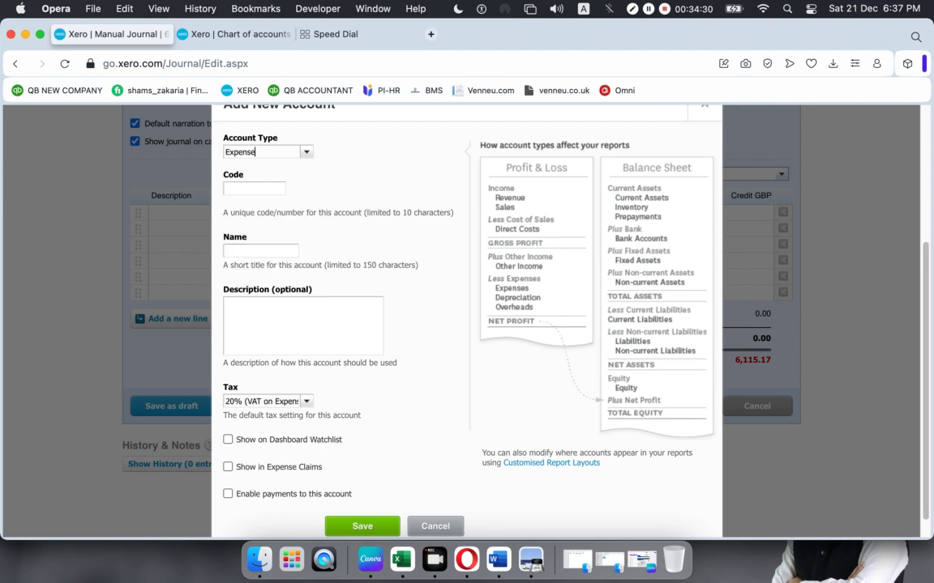
left_click(239, 189)
type("411")
left_click(306, 215)
left_click(276, 255)
type("Employer NIC")
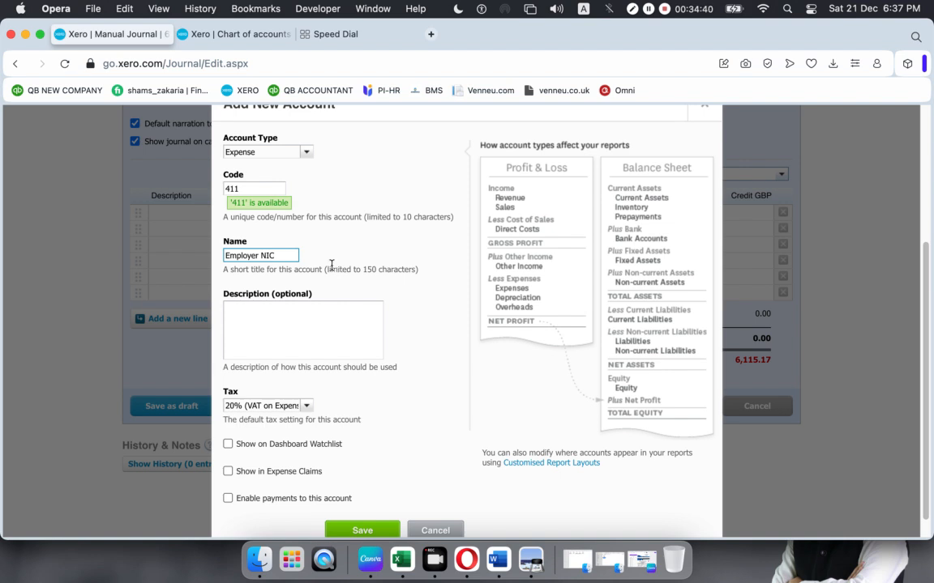
- Describe the account as "Employer NIC Paid for week 47", set its tax to No VAT and save it
left_click(271, 327)
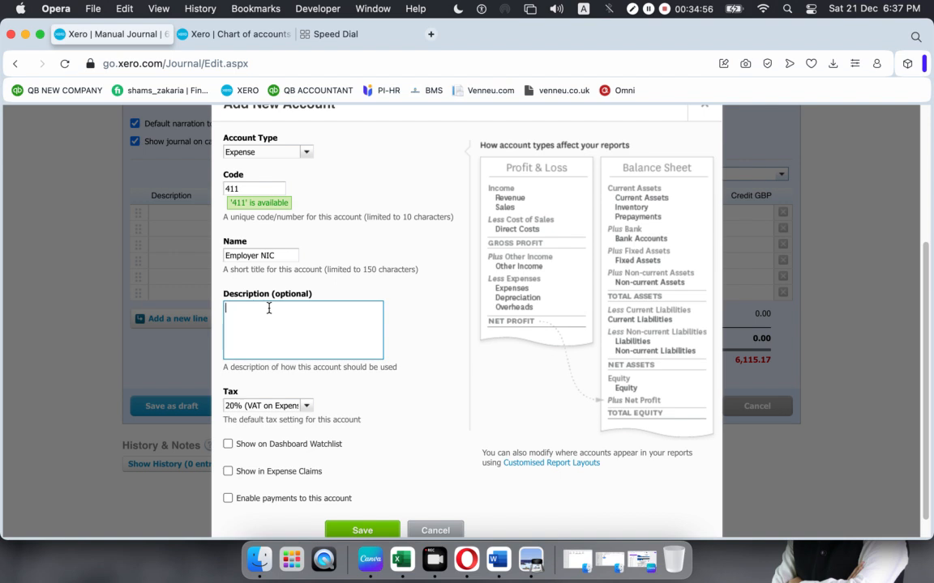
key("super+v")
type("Paid for week 47")
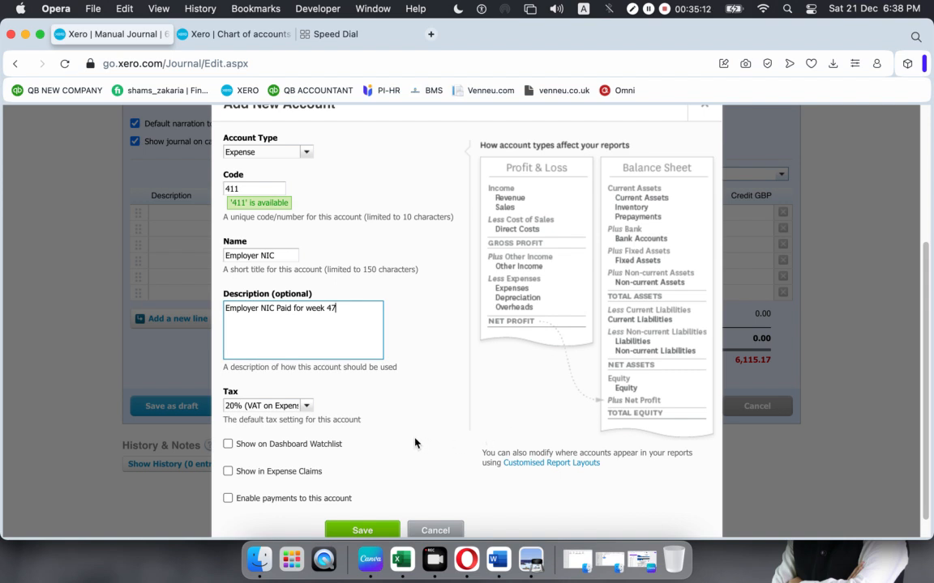
left_click(305, 405)
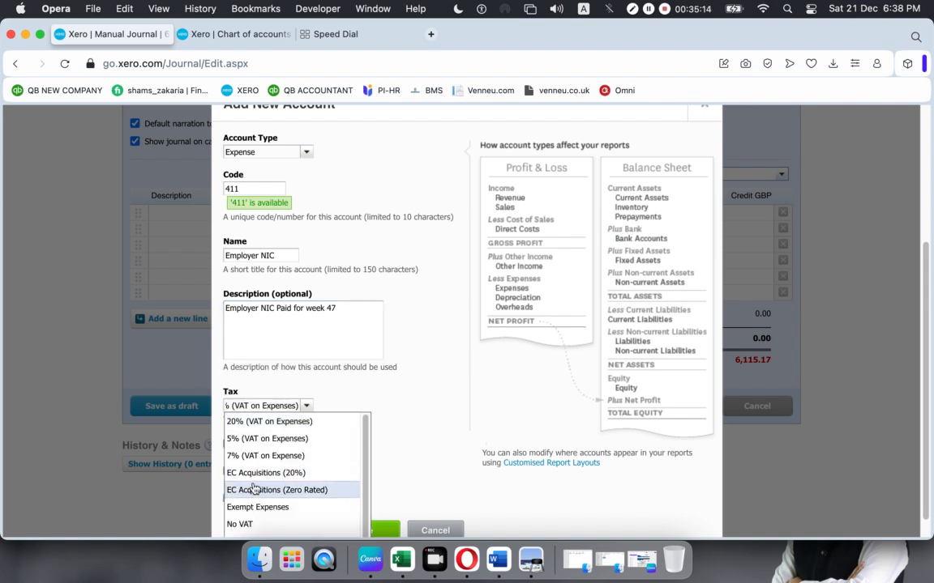
left_click(236, 524)
left_click(340, 527)
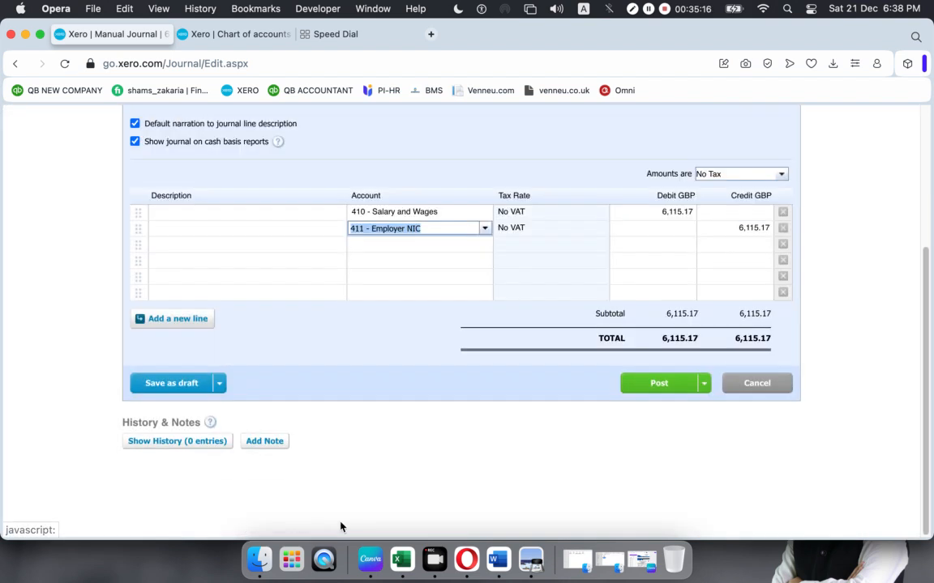
left_click(423, 277)
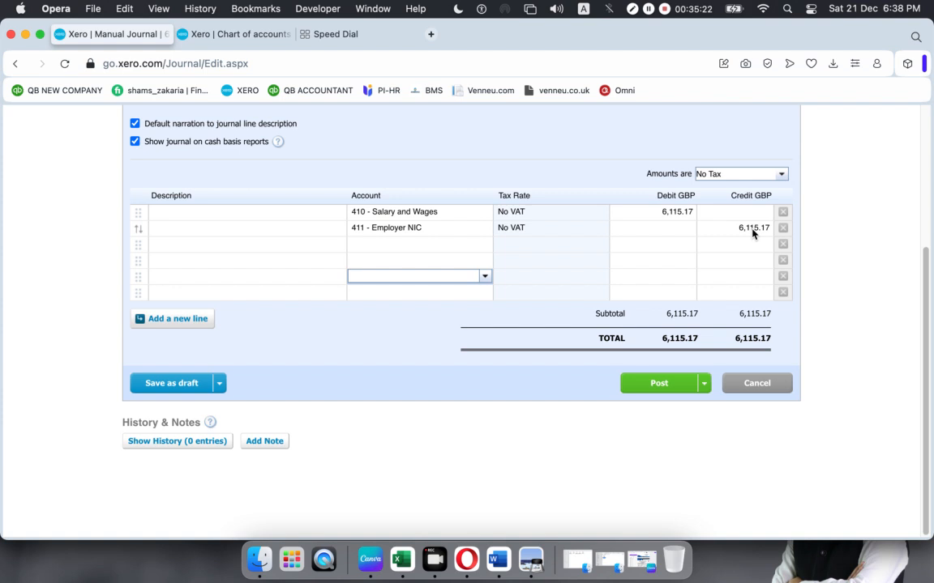
- Check the Employer NIC total in SUMMARIES.pdf and copy the Employer NIC debit amount from cell C7 in Excel
left_click(668, 228)
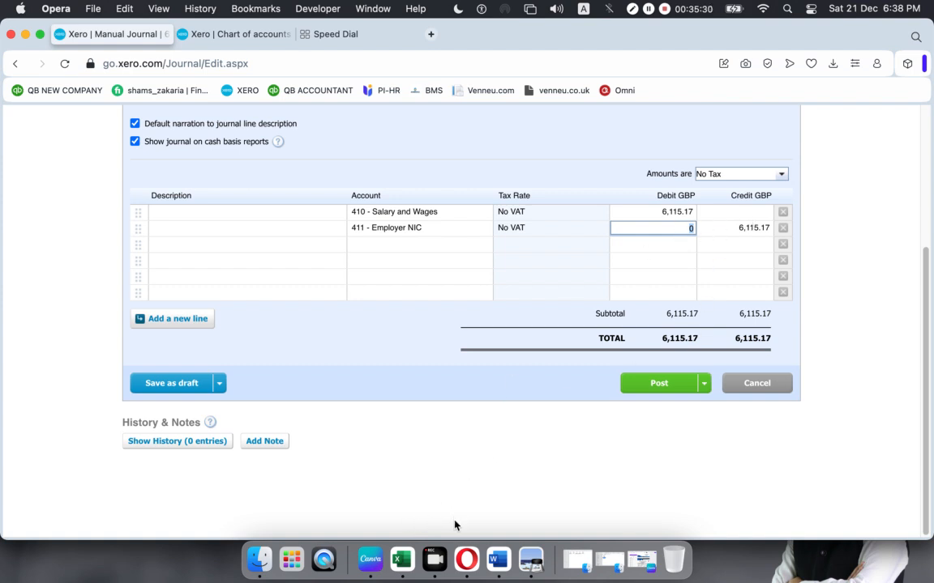
left_click(531, 559)
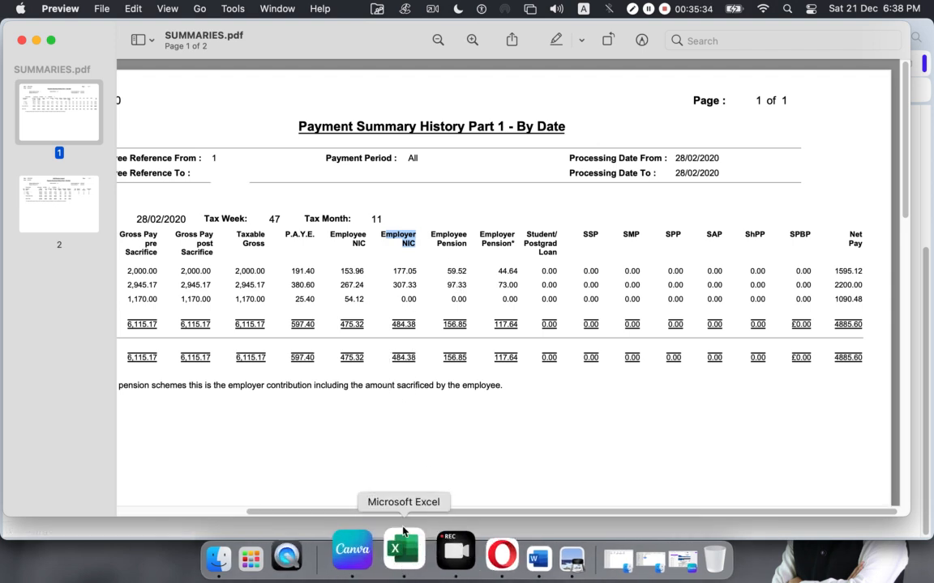
left_click(403, 551)
double_click(276, 259)
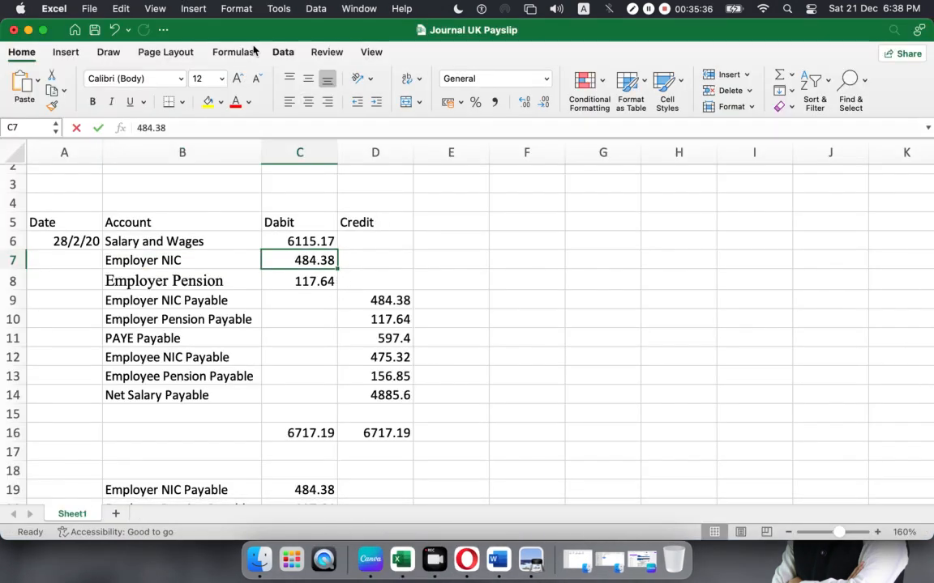
left_click_drag(200, 128, 4, 121)
key("super+c")
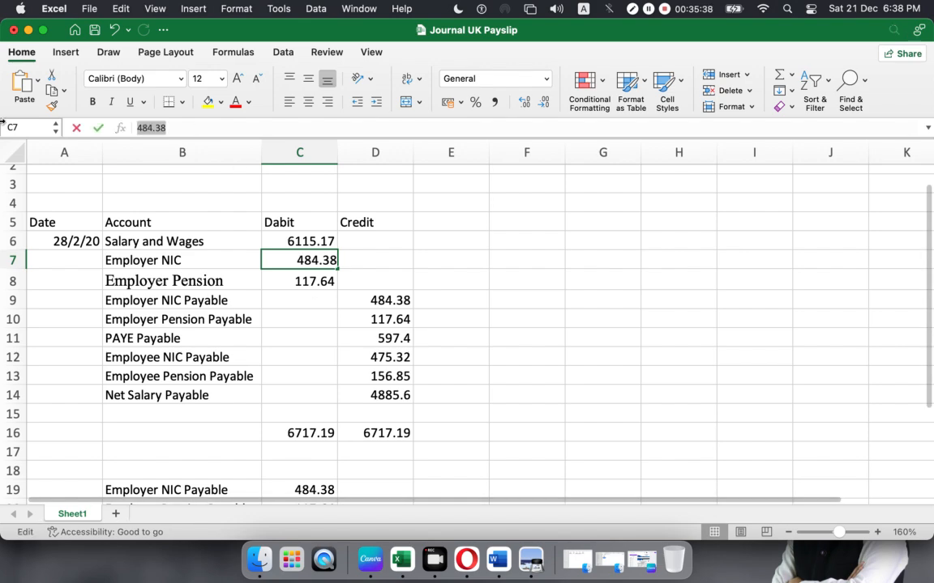
- Return to Xero and enter 484.38 as the debit of the journal's Employer NIC line
left_click(466, 555)
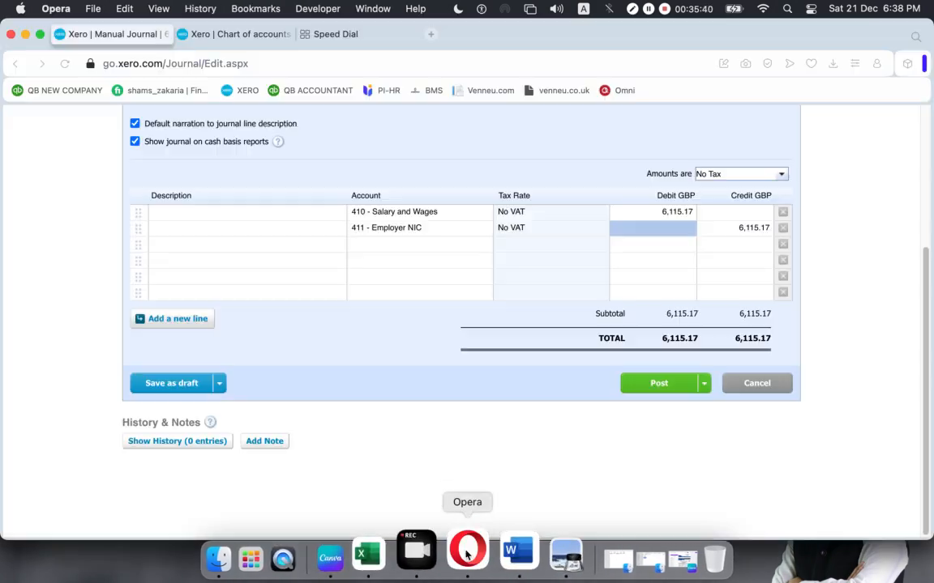
left_click(671, 226)
key("super+v")
left_click(662, 272)
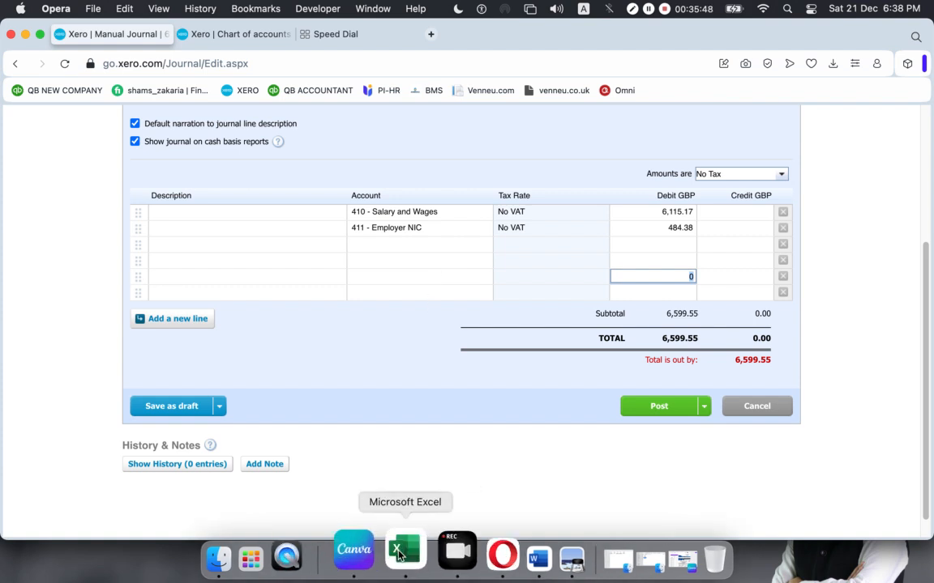
- Switch to SUMMARIES.pdf and check the Employer Pension column heading and its total
left_click(531, 559)
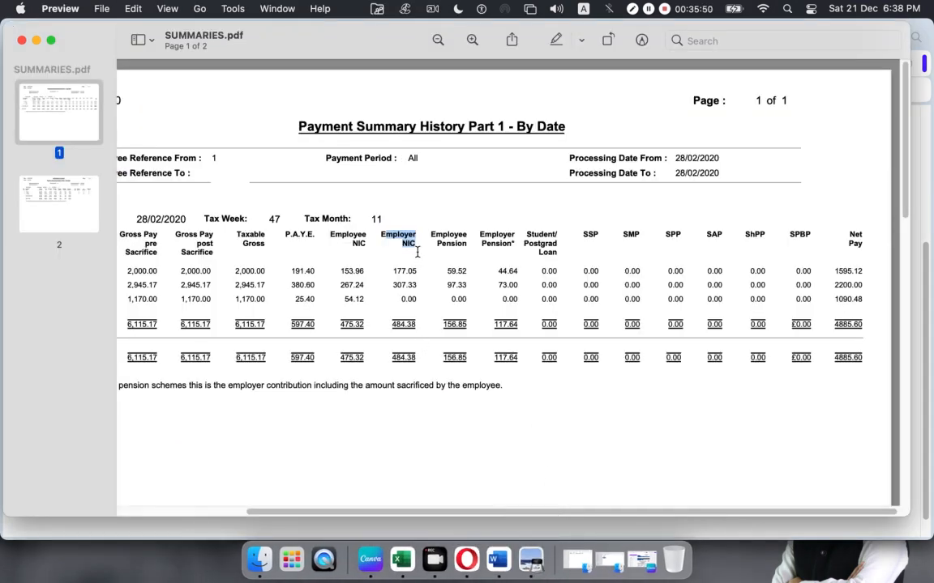
left_click_drag(482, 238, 513, 244)
key("super+c")
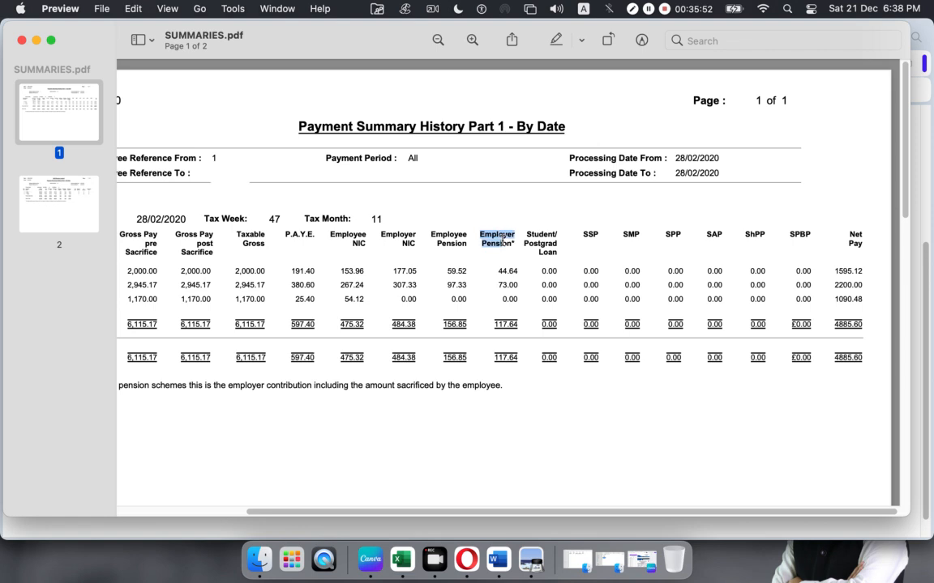
left_click_drag(495, 359, 522, 359)
left_click(515, 455)
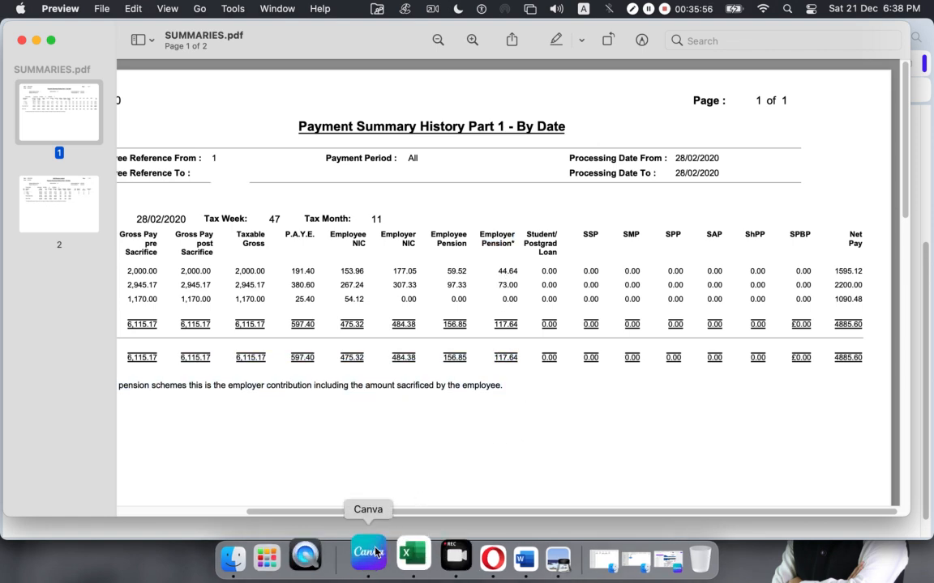
- Copy the Employer Pension name from Excel cell B8 and look it up as the account of Xero's third journal line
left_click(401, 559)
left_click(124, 276)
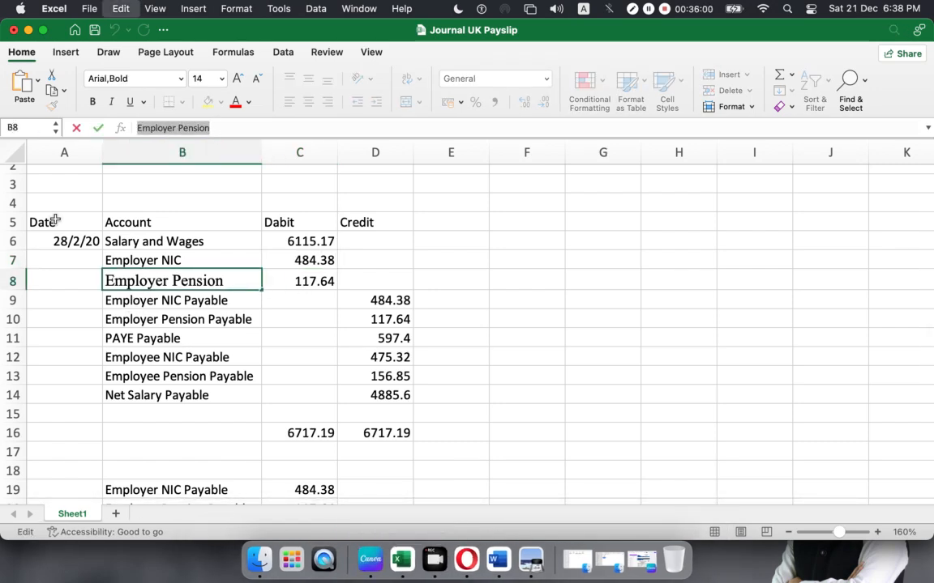
left_click(467, 555)
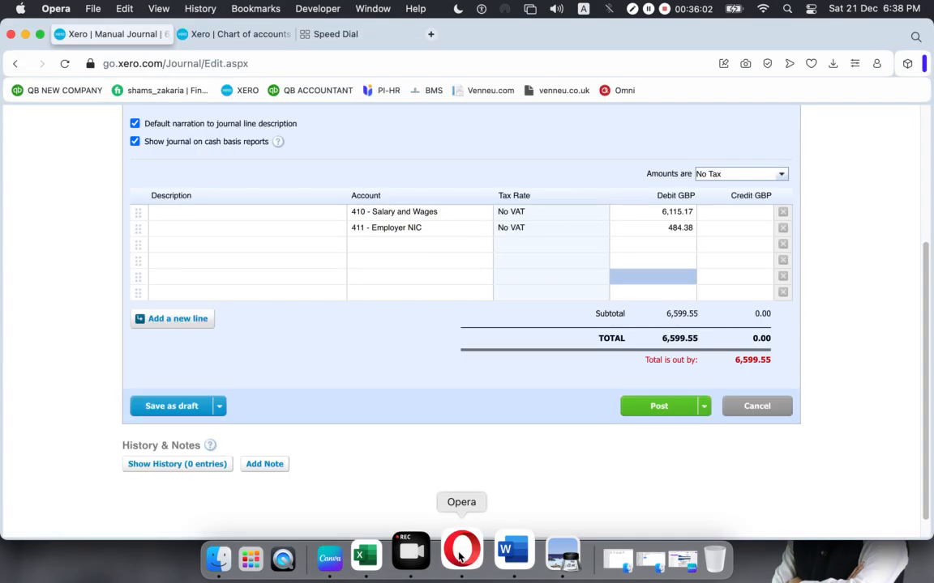
left_click(399, 243)
key("super+v")
left_click(427, 155)
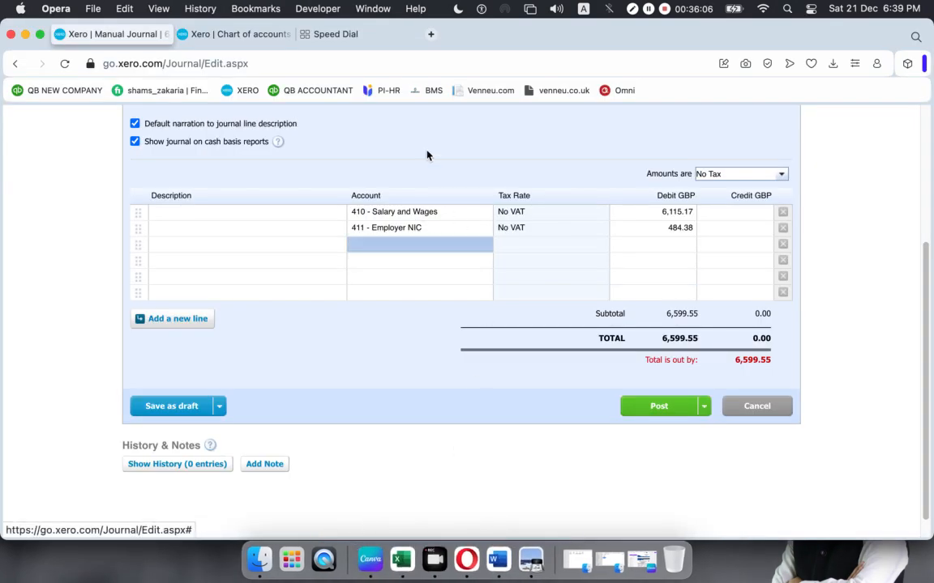
- Start a new account from the journal's third line and set its type to Expense
left_click(437, 244)
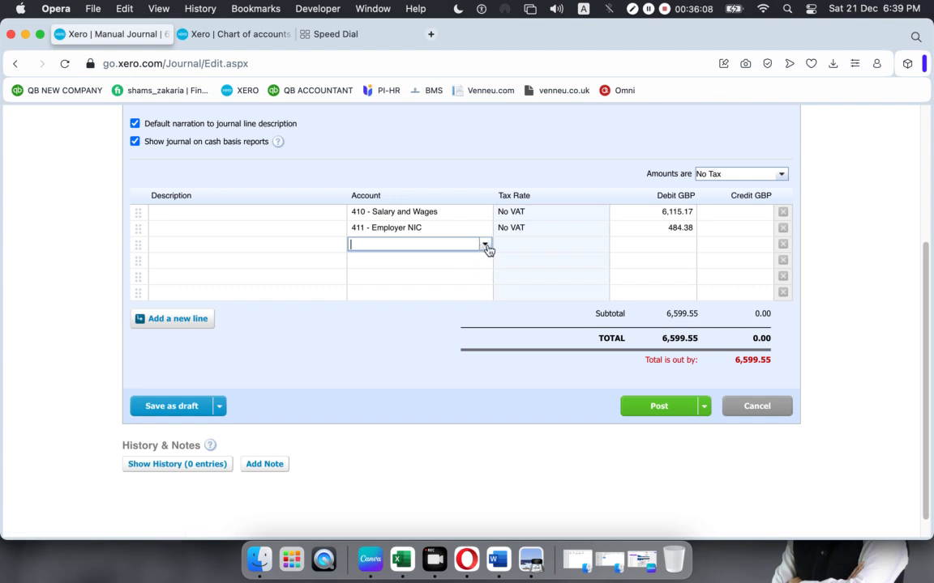
left_click(486, 246)
left_click(400, 262)
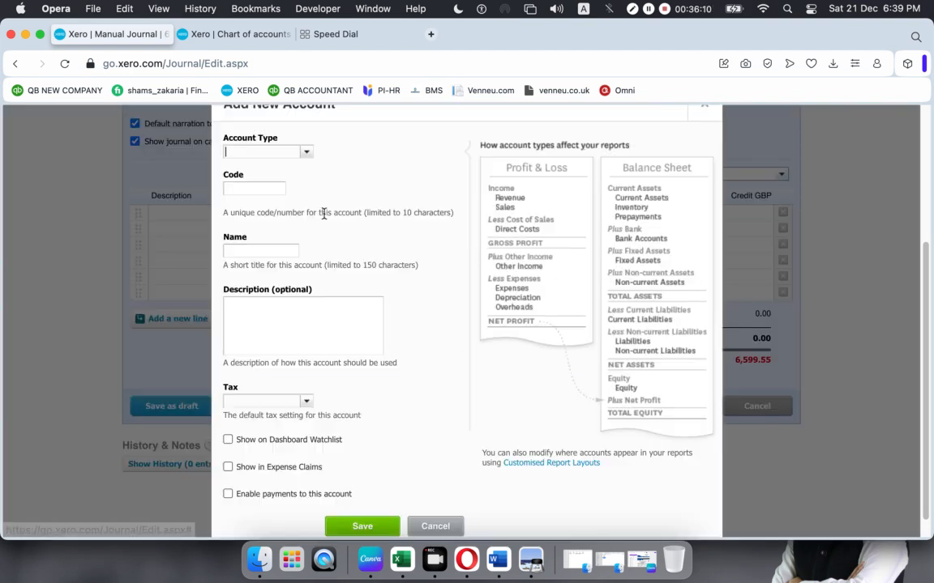
left_click(307, 154)
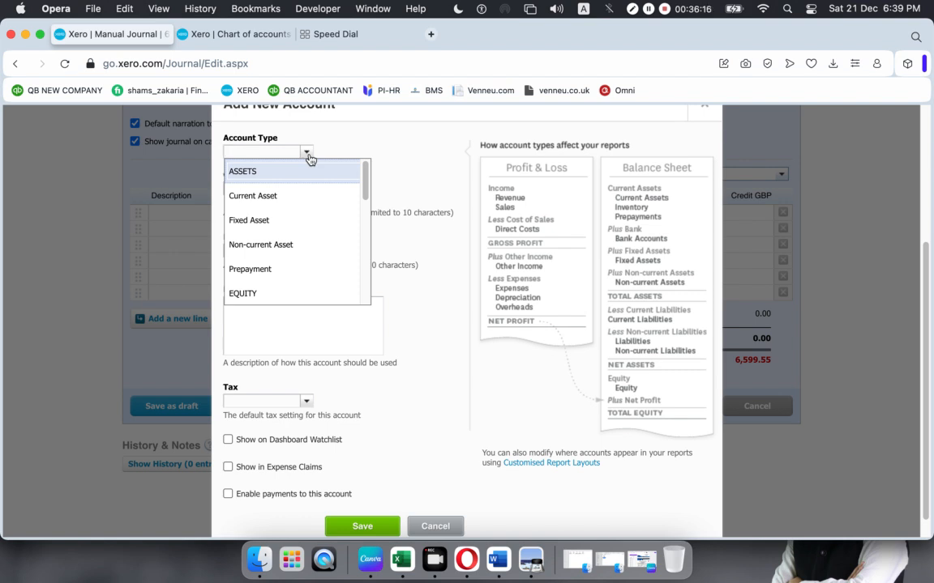
type("ex")
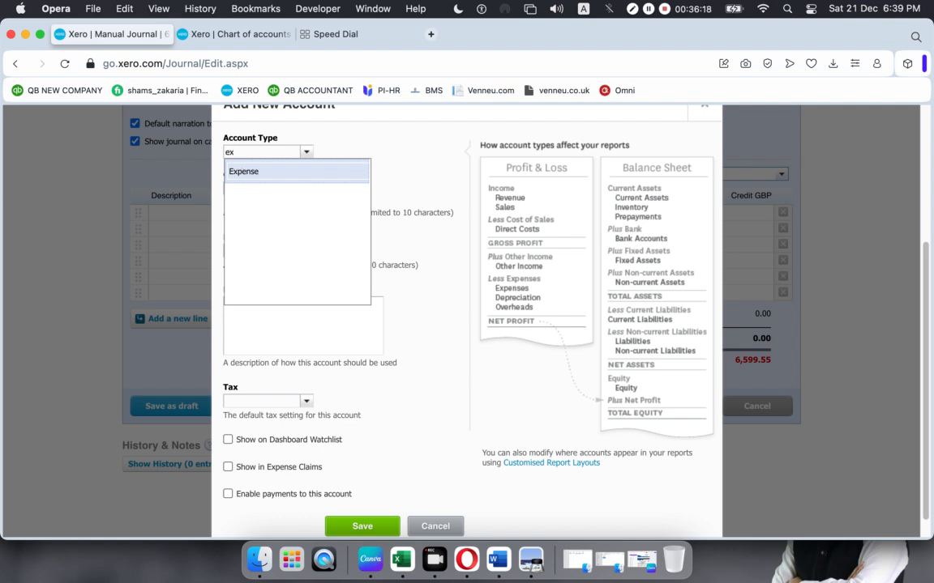
key("Return")
- Try 412 as the new account's code and replace it with 413
left_click(252, 193)
type("412")
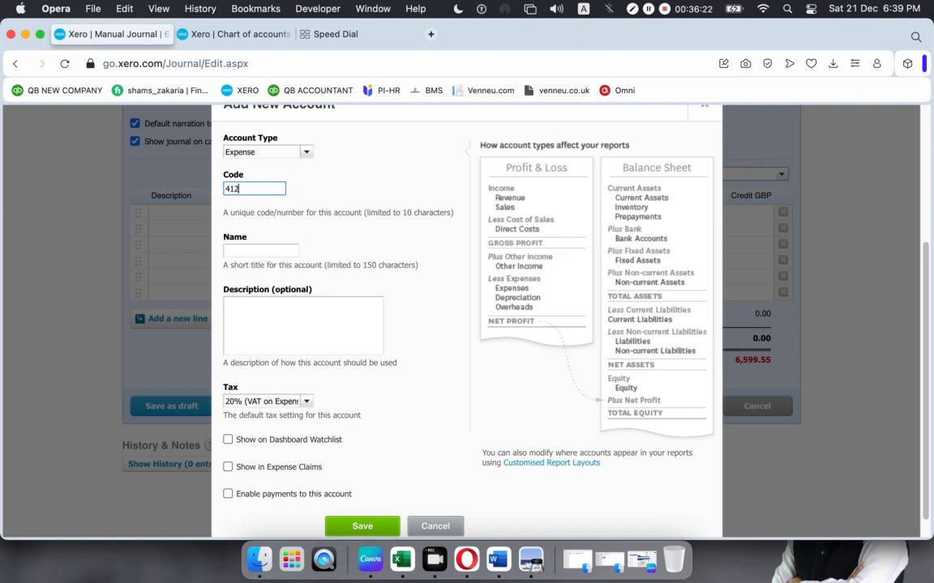
left_click(270, 208)
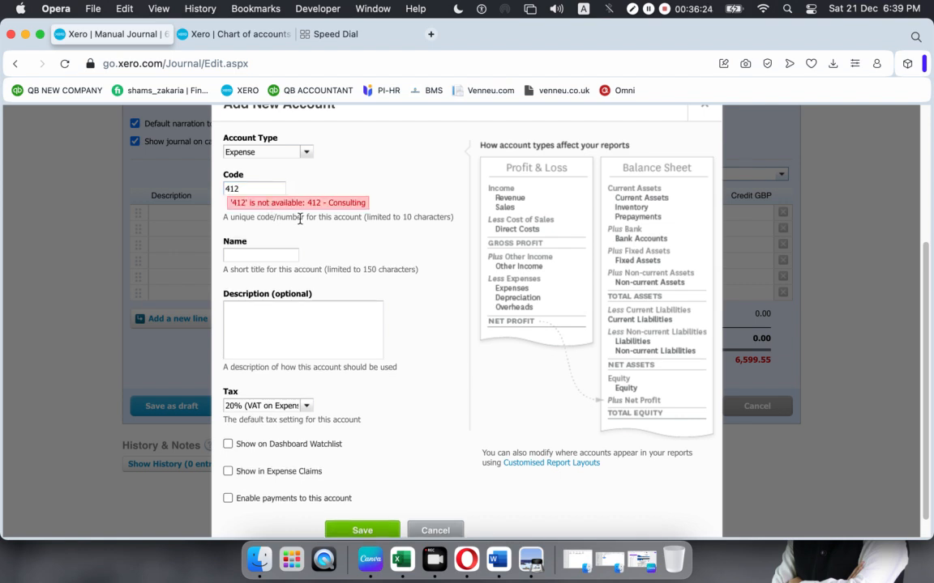
left_click(251, 189)
key("BackSpace")
left_click(322, 235)
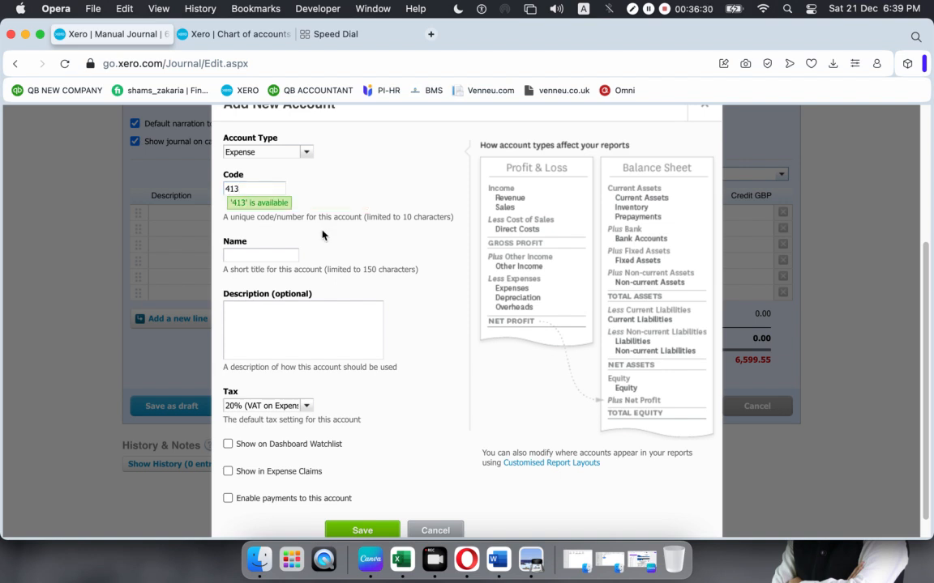
- Name the new account Employer Pension, set its tax to No VAT and save it
left_click(275, 251)
key("super+v")
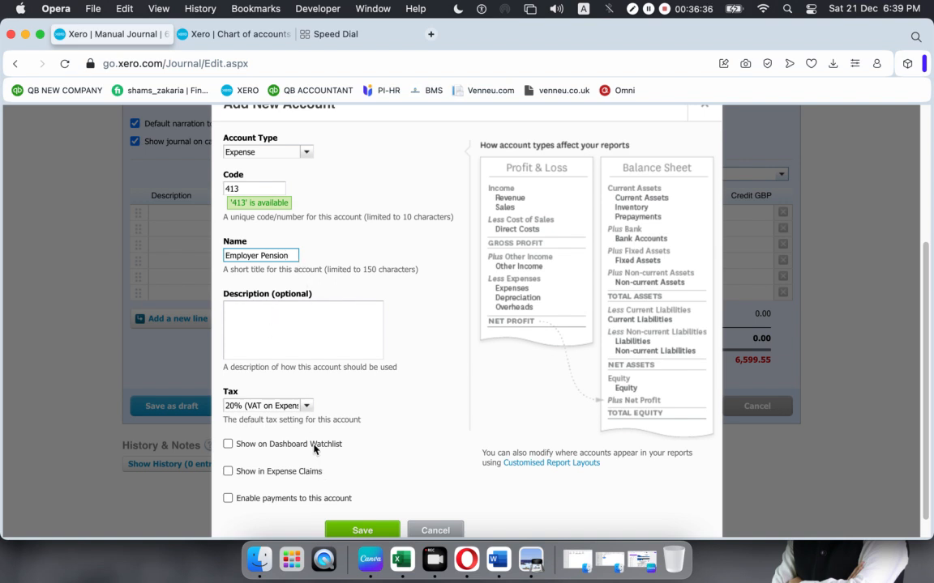
left_click(305, 406)
left_click(254, 525)
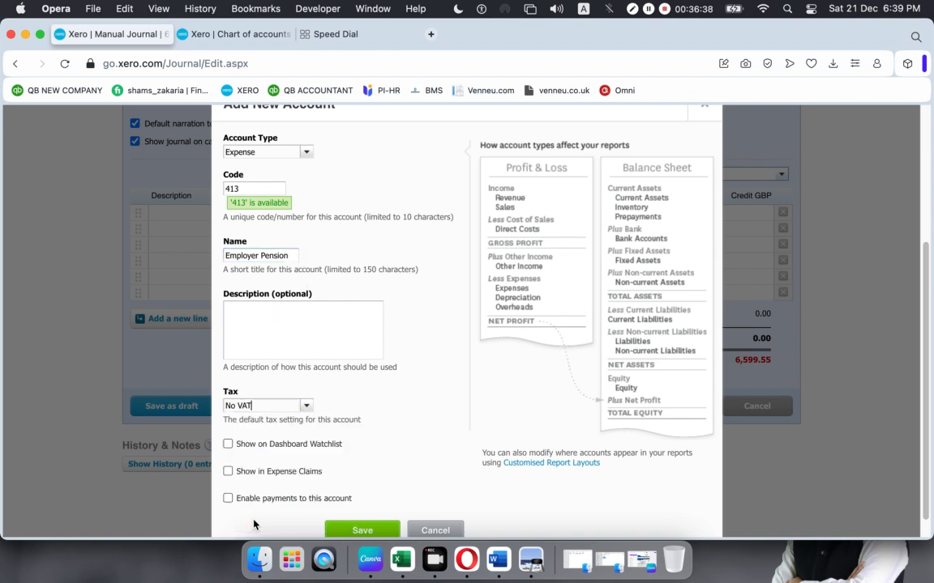
left_click(362, 531)
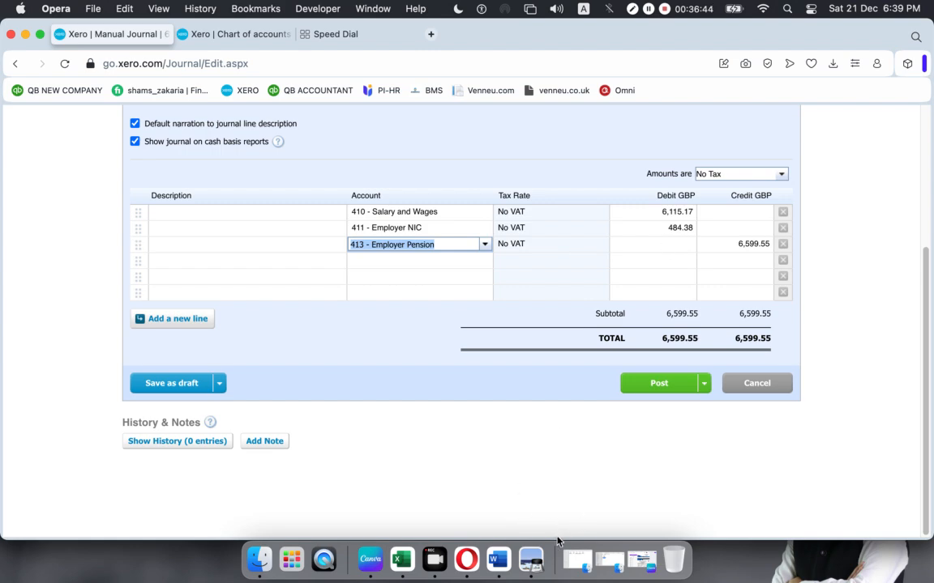
- Copy the Employer Pension debit amount from Excel cell C8 and check it against the employer pension total in SUMMARIES.pdf
left_click(401, 560)
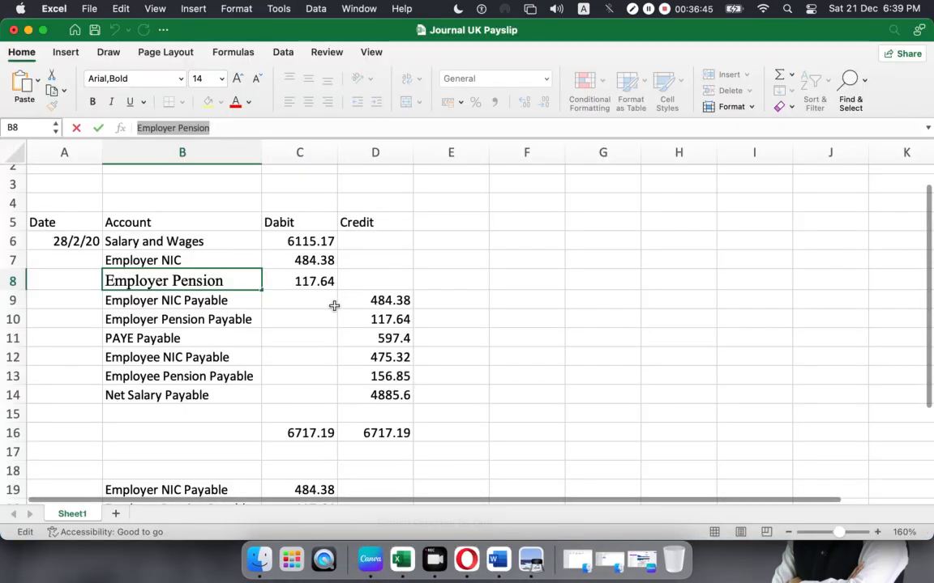
left_click(292, 282)
left_click_drag(168, 129, 17, 112)
key("super+c")
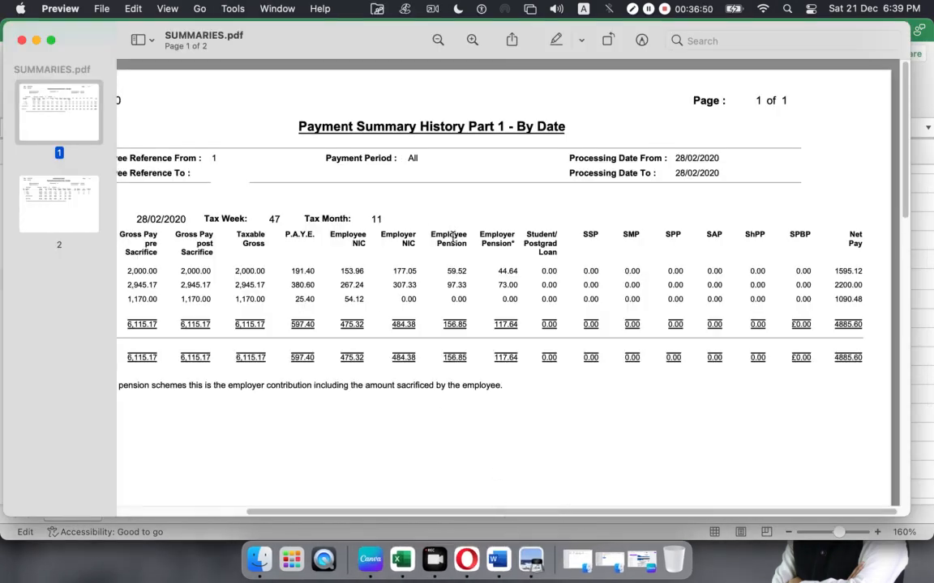
left_click_drag(498, 359, 512, 406)
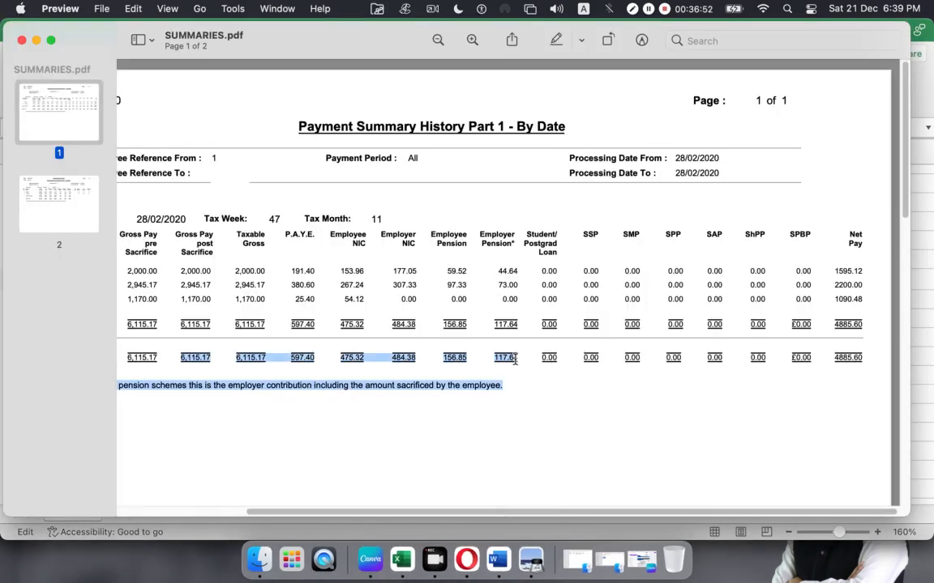
left_click(430, 320)
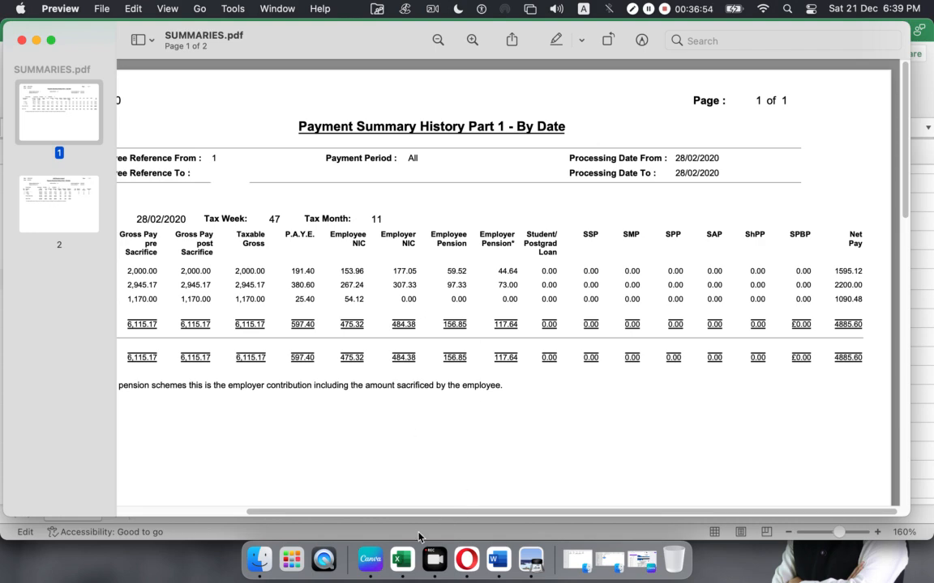
- Switch back to the Xero journal and enter 117.64 as the debit of the Employer Pension line
left_click(401, 559)
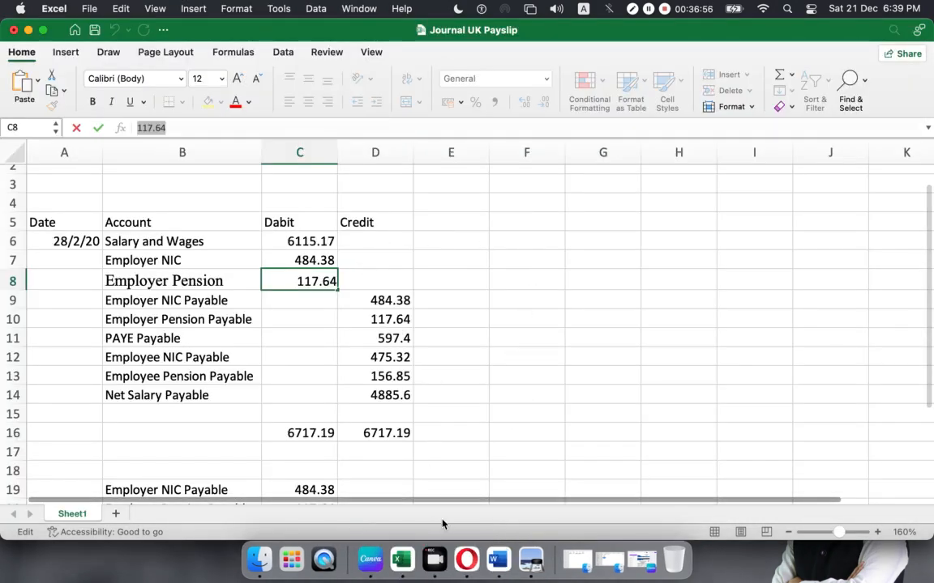
left_click(466, 559)
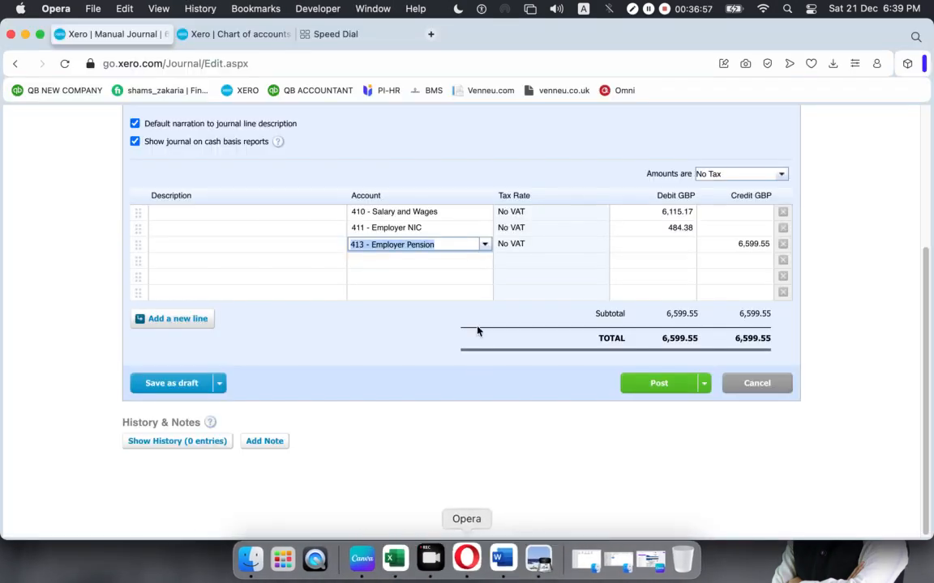
left_click(658, 244)
type("117.64")
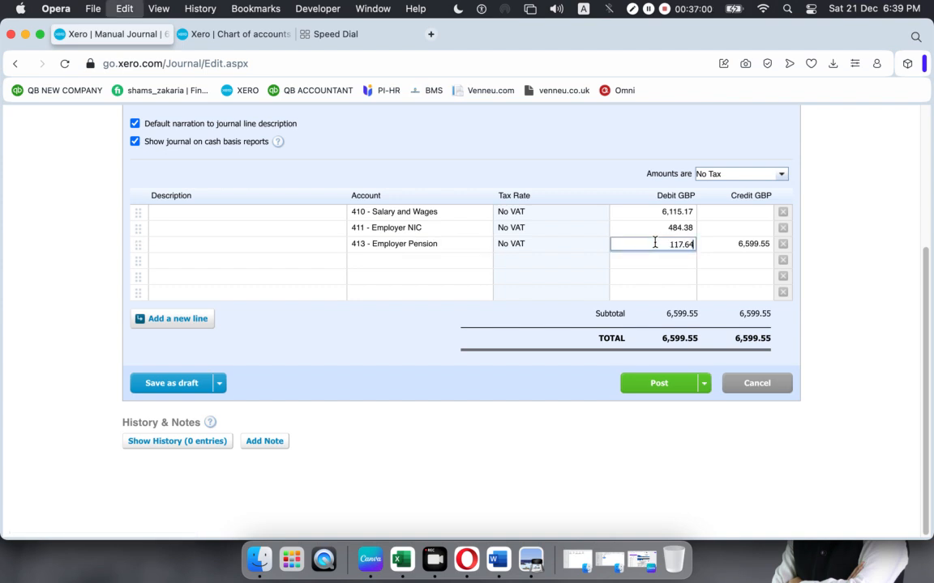
left_click(530, 288)
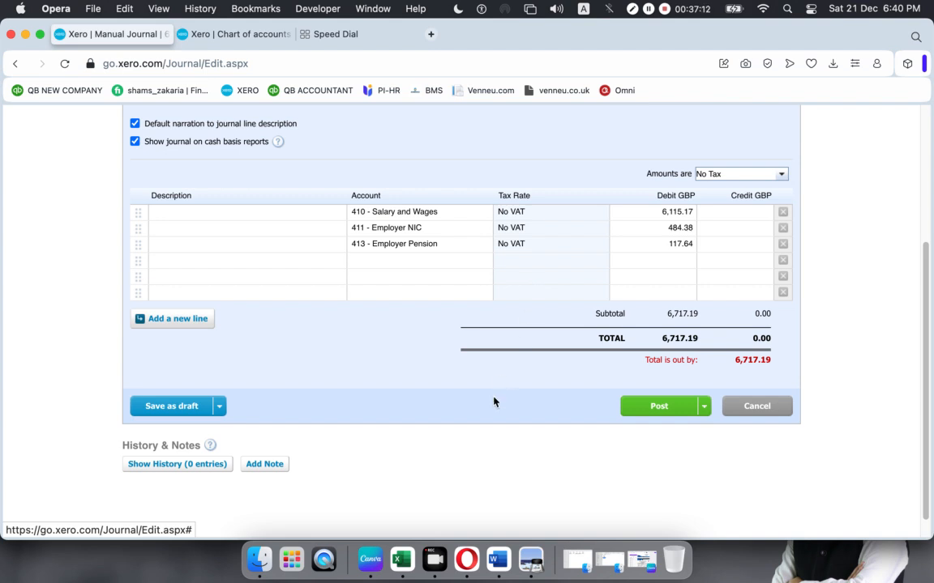
- Copy the Employer NIC Payable name from Excel cell B9 and enter it as the account of Xero's fourth journal line
left_click(402, 555)
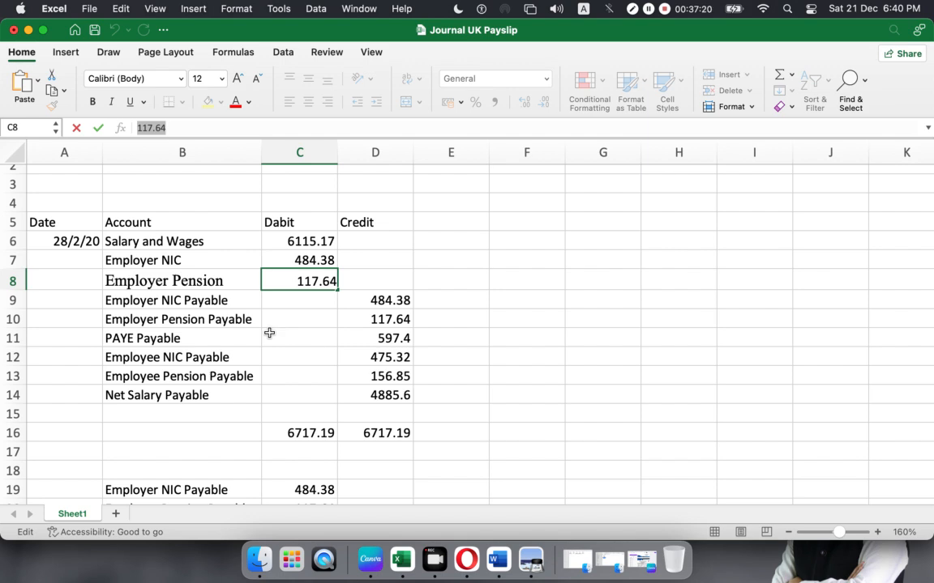
left_click(191, 300)
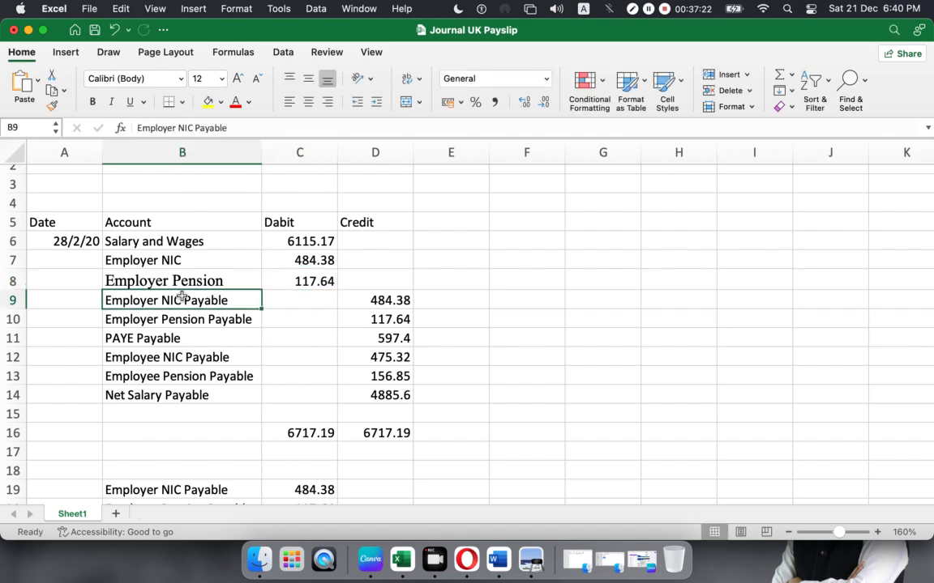
left_click_drag(144, 262, 142, 280)
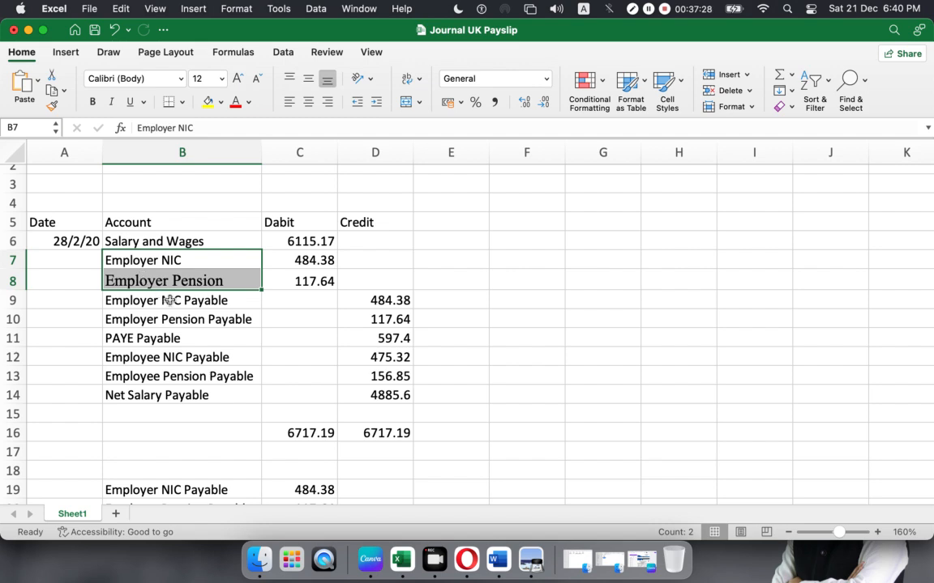
left_click(169, 299)
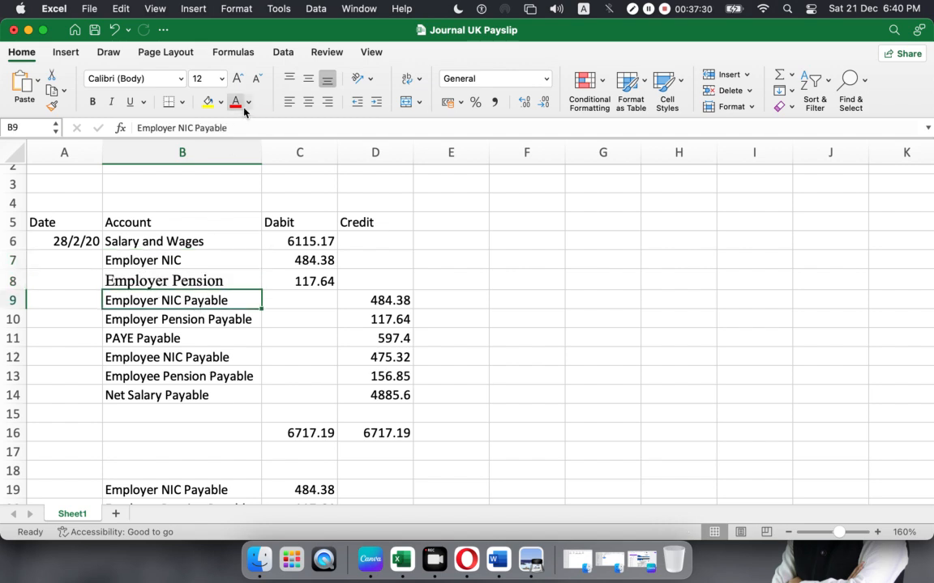
left_click_drag(226, 127, 54, 127)
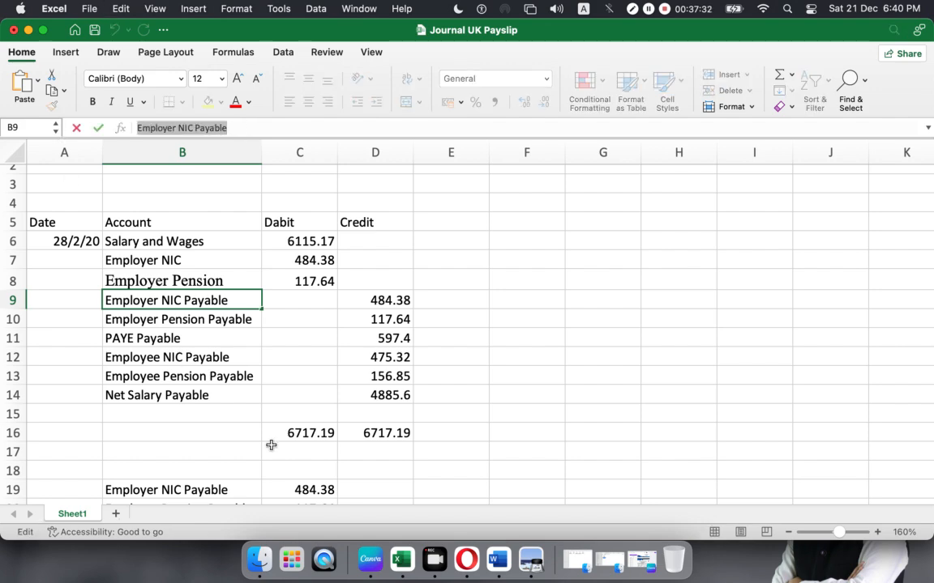
left_click(459, 567)
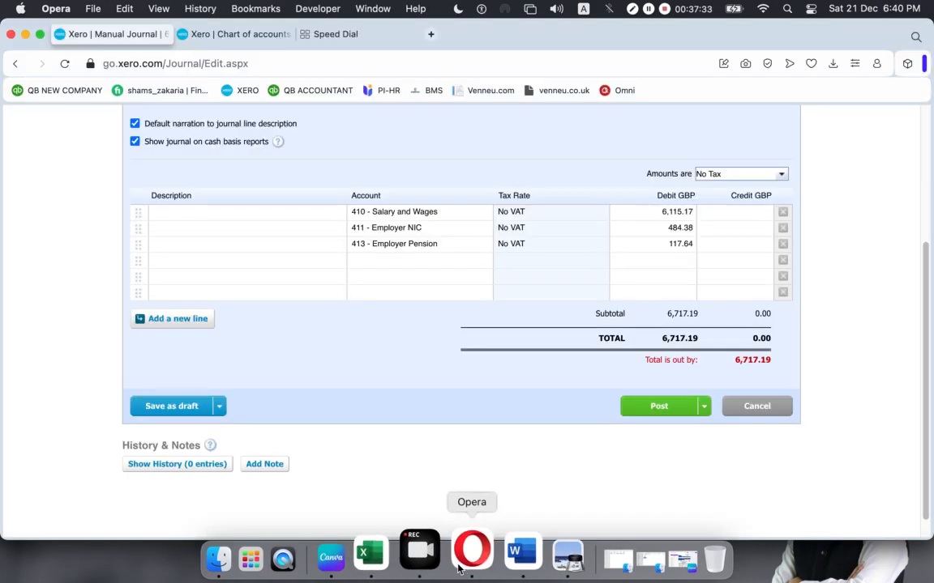
left_click(466, 260)
key("super+v")
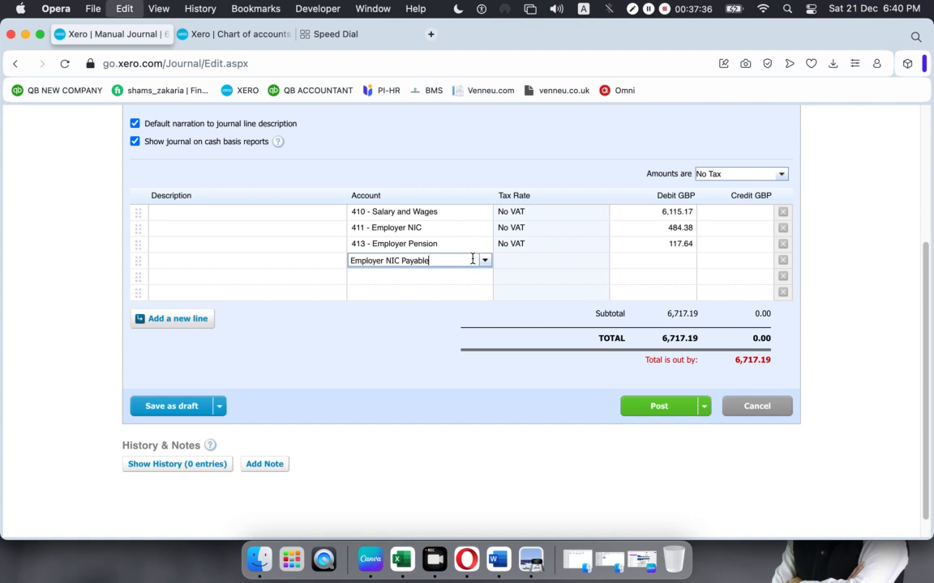
- Start a new account from the journal's fourth line and set its type to Liability
left_click(486, 261)
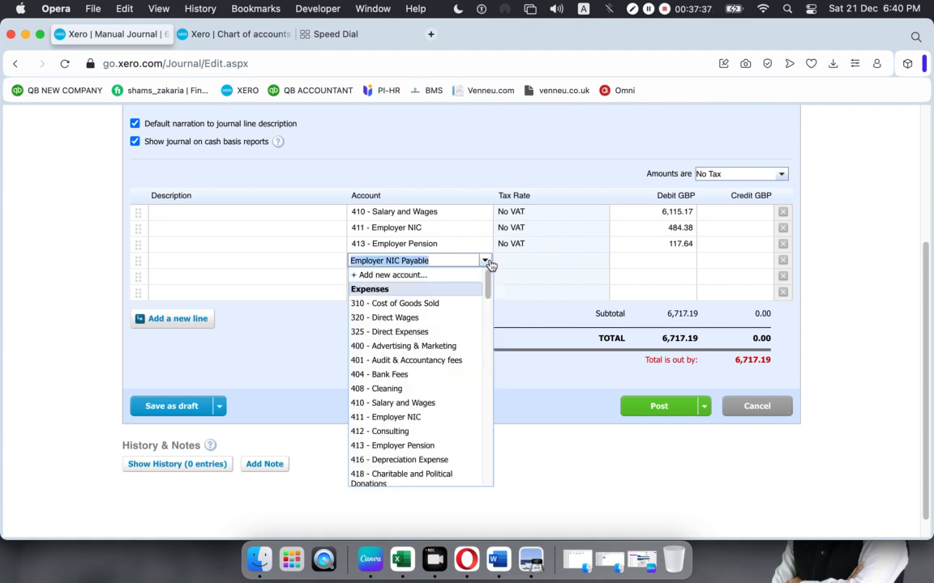
left_click(450, 275)
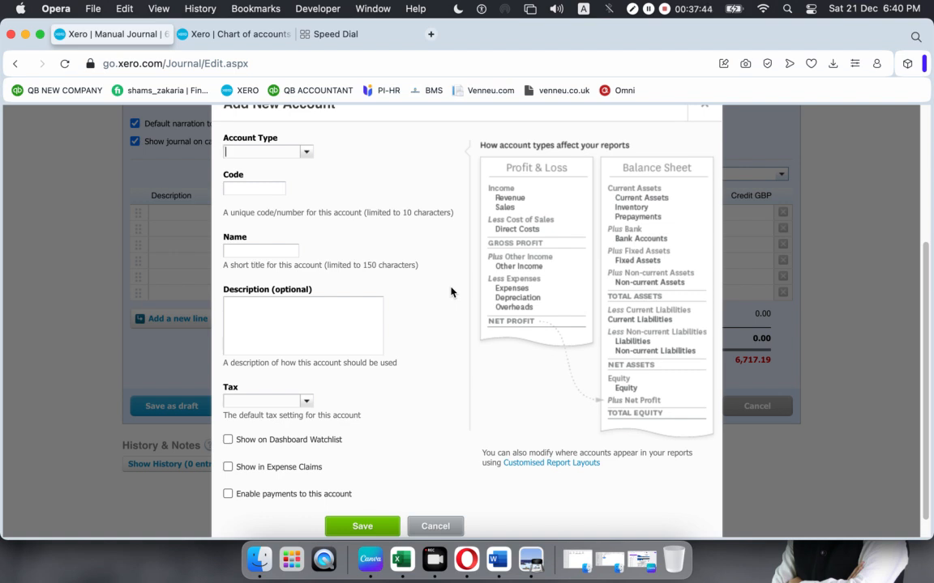
left_click(307, 152)
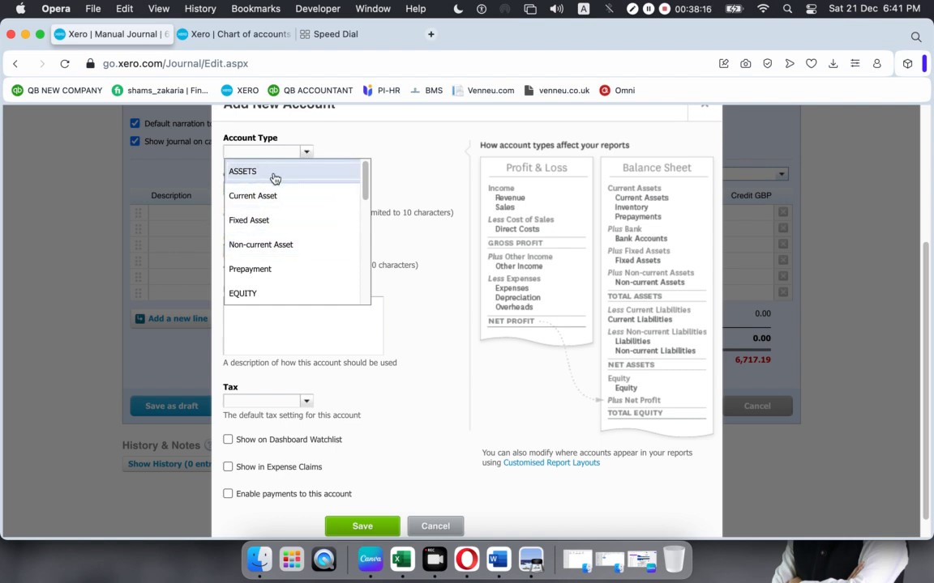
scroll(275, 179, "up", 1)
scroll(274, 179, "down", 1)
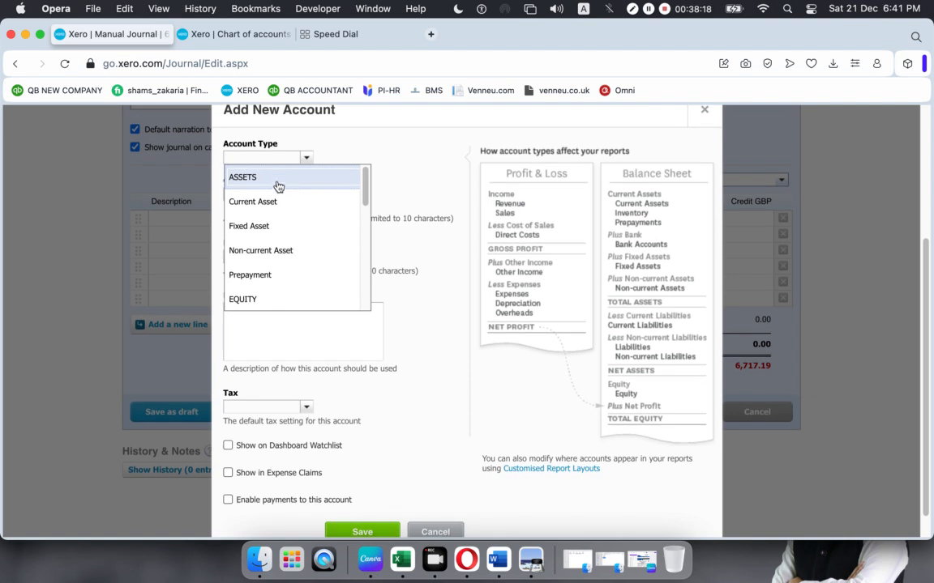
type("li")
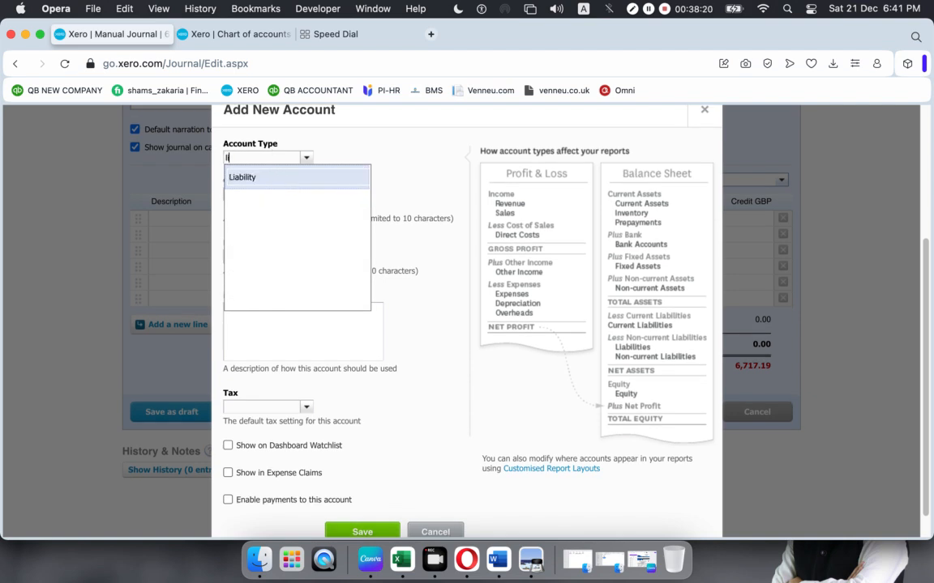
left_click(270, 176)
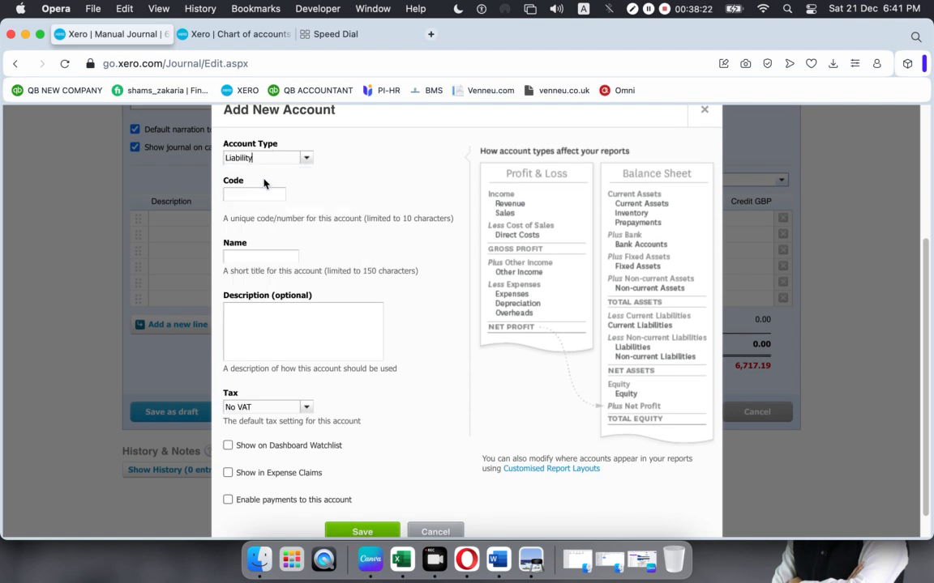
- Examine the codes already used by the liability accounts in Xero's chart of accounts and return to the new account form
left_click(235, 34)
scroll(512, 268, "down", 10)
scroll(508, 268, "up", 15)
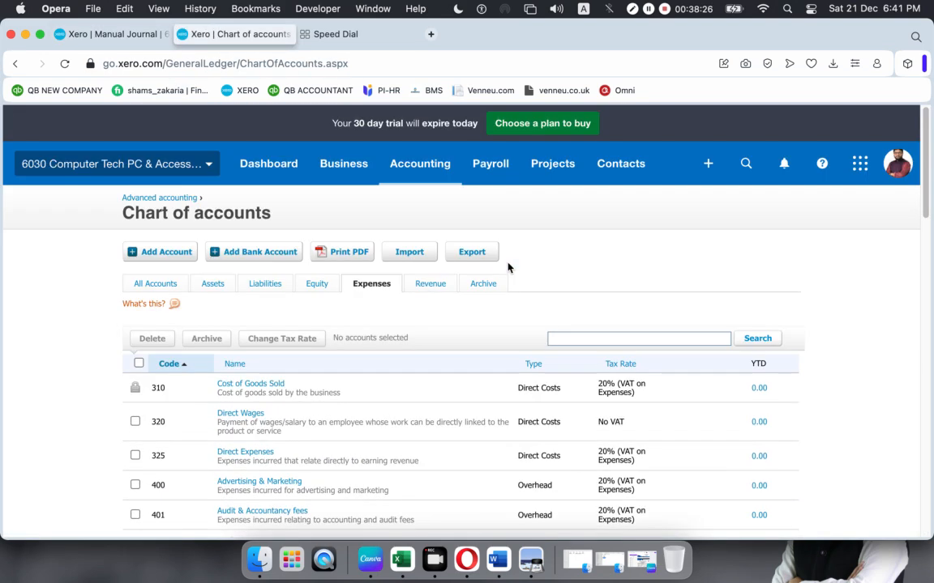
left_click(265, 285)
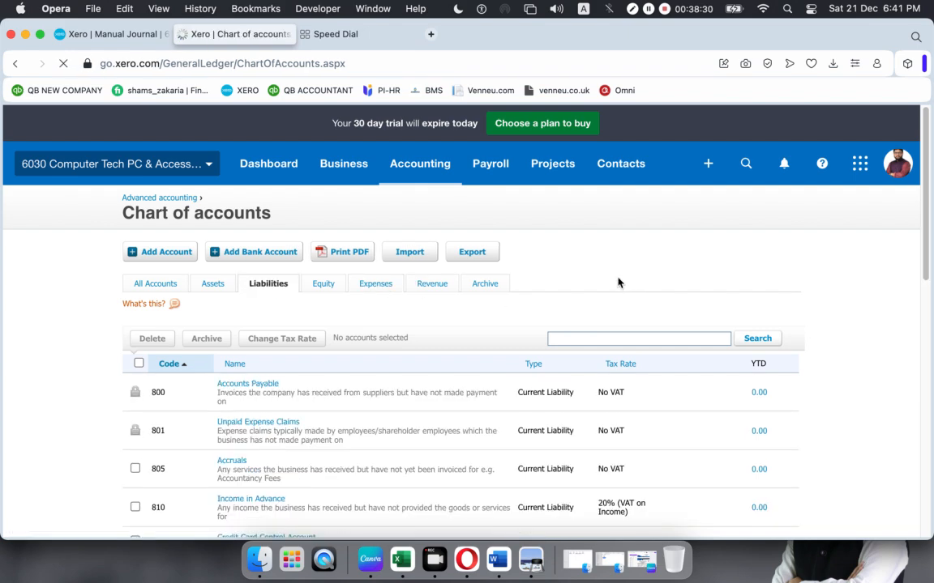
scroll(202, 397, "down", 10)
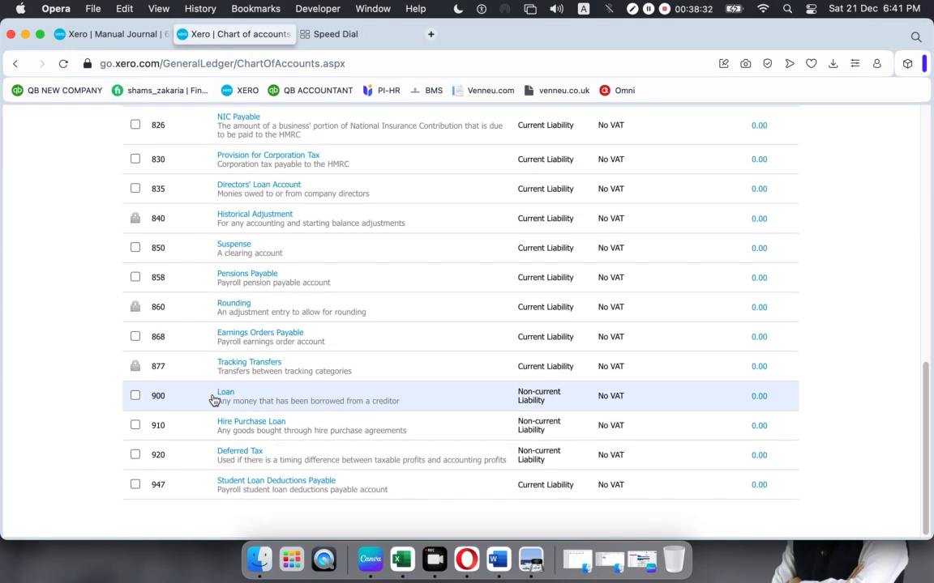
scroll(212, 400, "up", 15)
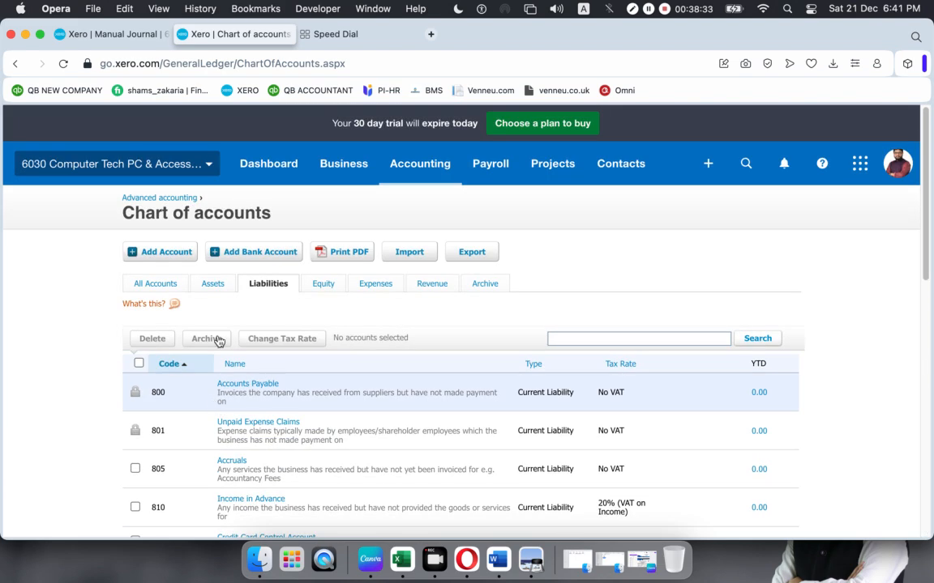
left_click(130, 36)
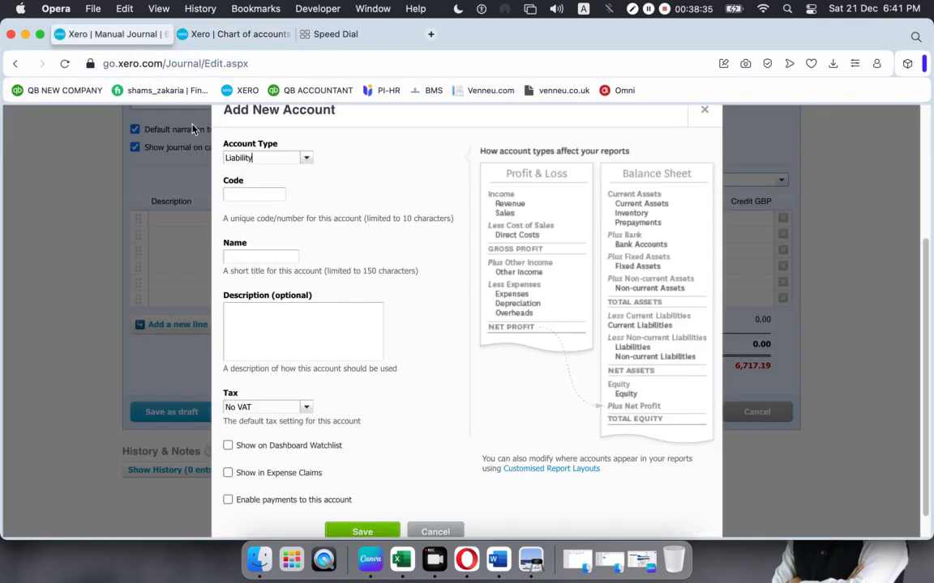
- Try 810 and 811 as the new liability account's code and replace them with 812
left_click(259, 197)
type("810")
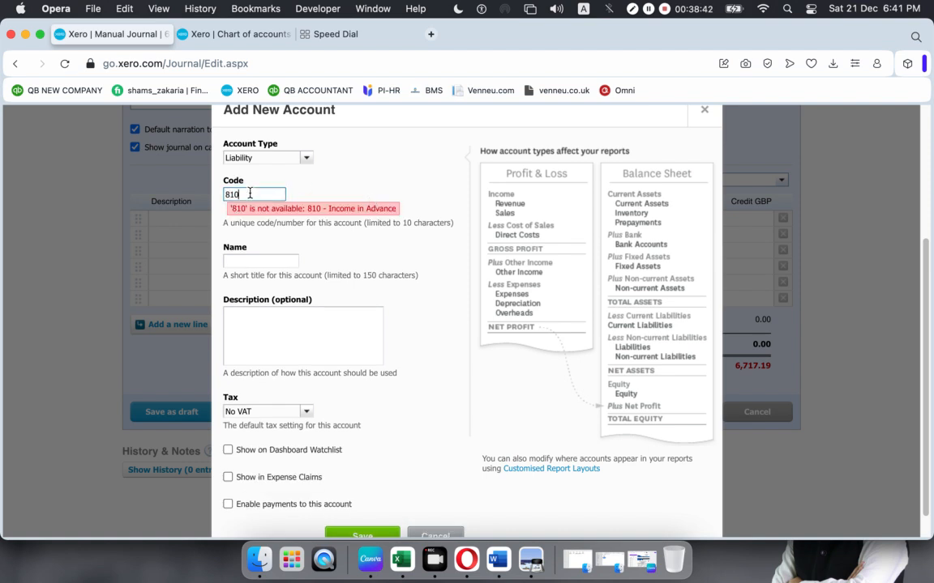
key("BackSpace")
type("1")
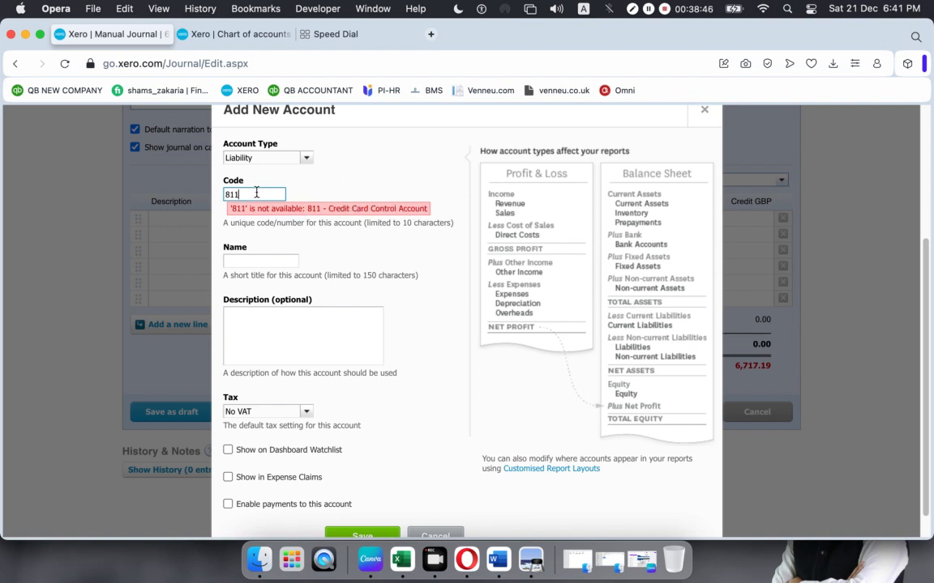
key("BackSpace")
type("2")
left_click(312, 190)
- Name the new account Employer NIC Payable and save it
left_click(253, 264)
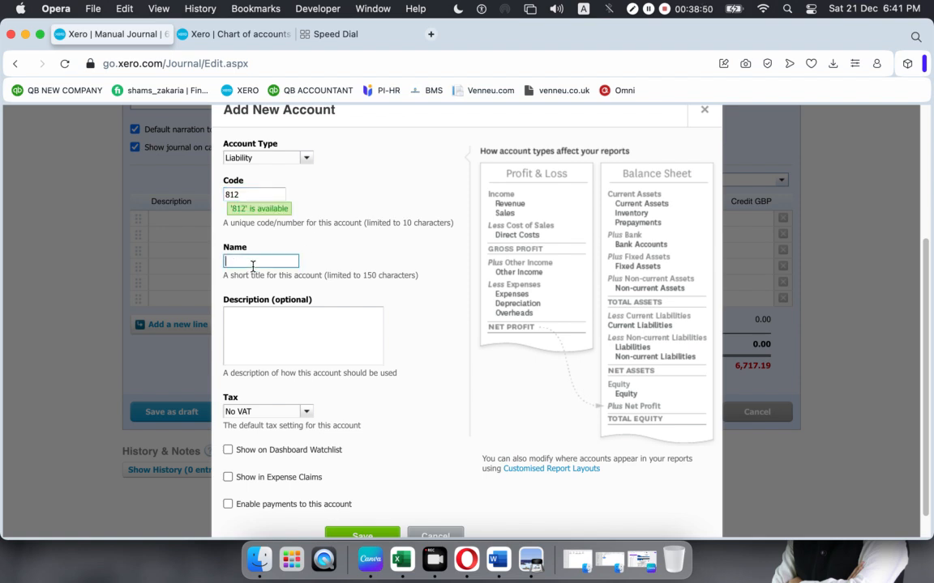
type("Employer NIC Payable")
left_click_drag(282, 262, 156, 265)
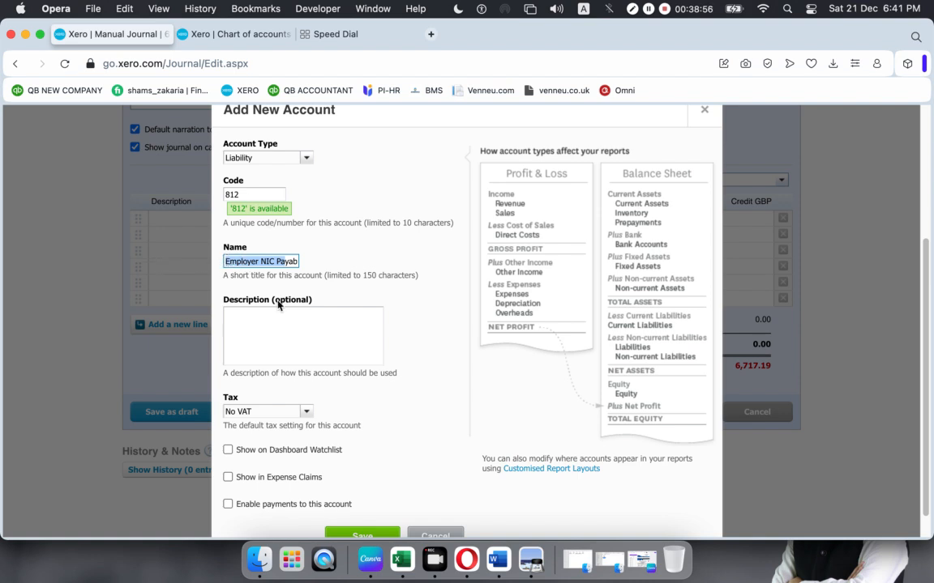
scroll(377, 454, "down", 1)
left_click(360, 508)
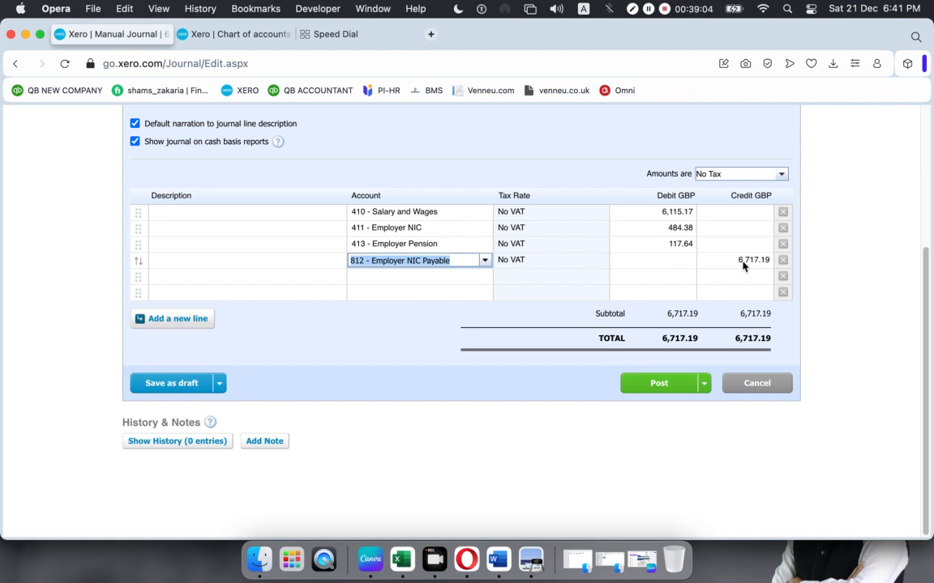
- Check the employer NIC total in SUMMARIES.pdf and select the Employer NIC Payable credit in Excel cell D9
left_click(531, 559)
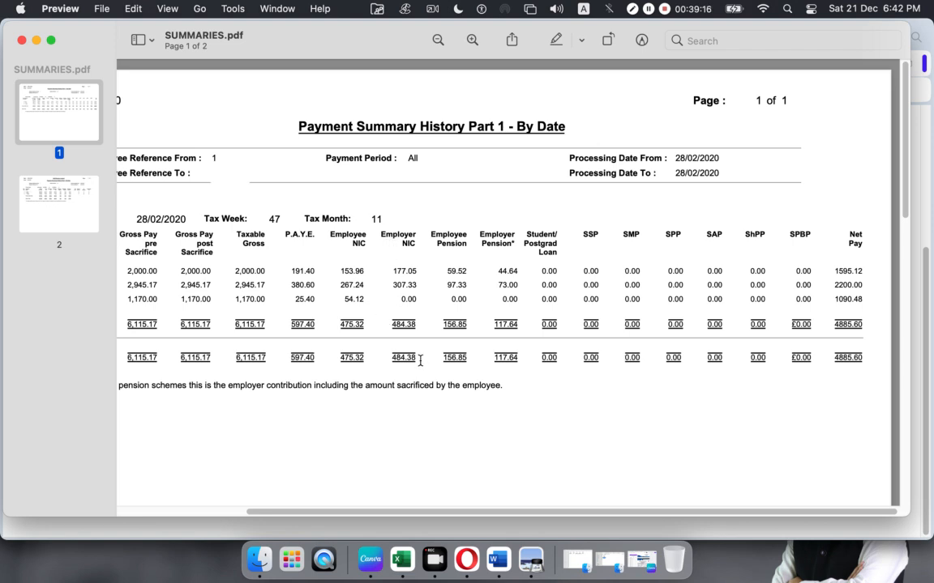
left_click(394, 537)
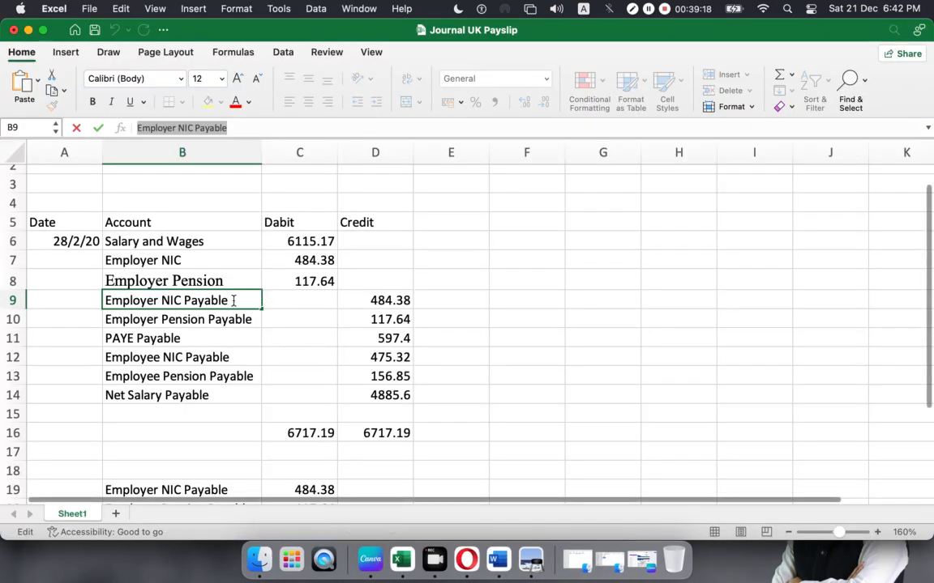
left_click(350, 300)
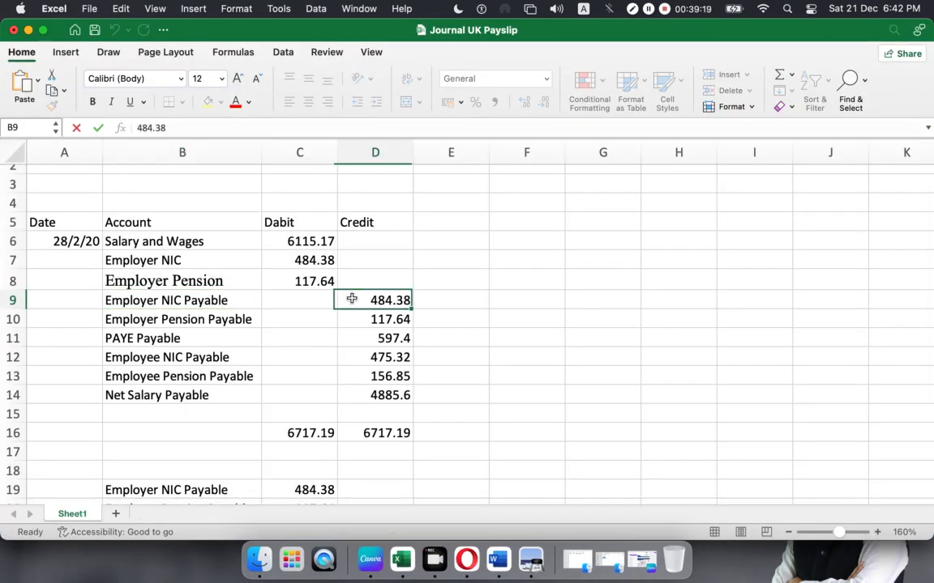
- Take the Employer NIC Payable amount from Excel cell D9 and set that line's credit to 484.38 in the Xero manual journal
double_click(162, 127)
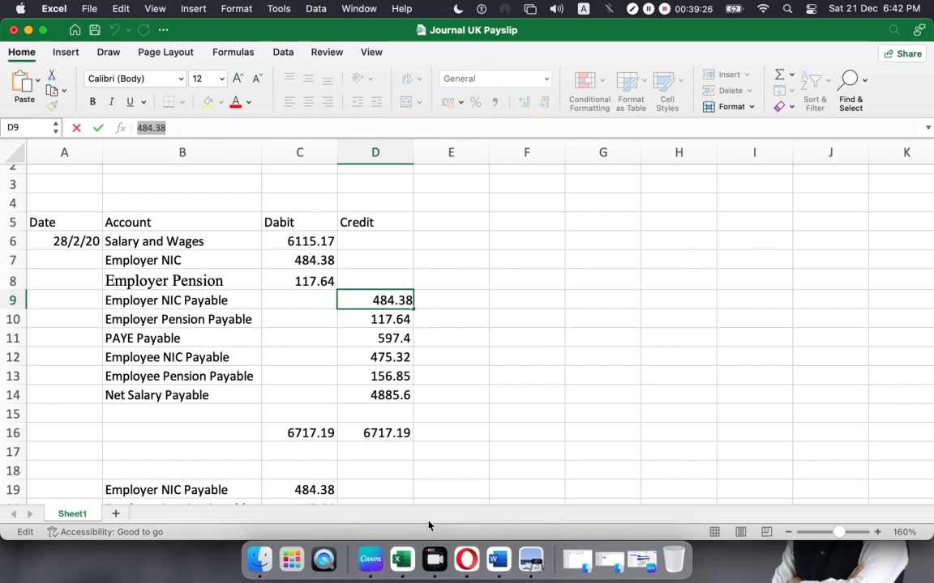
left_click(471, 554)
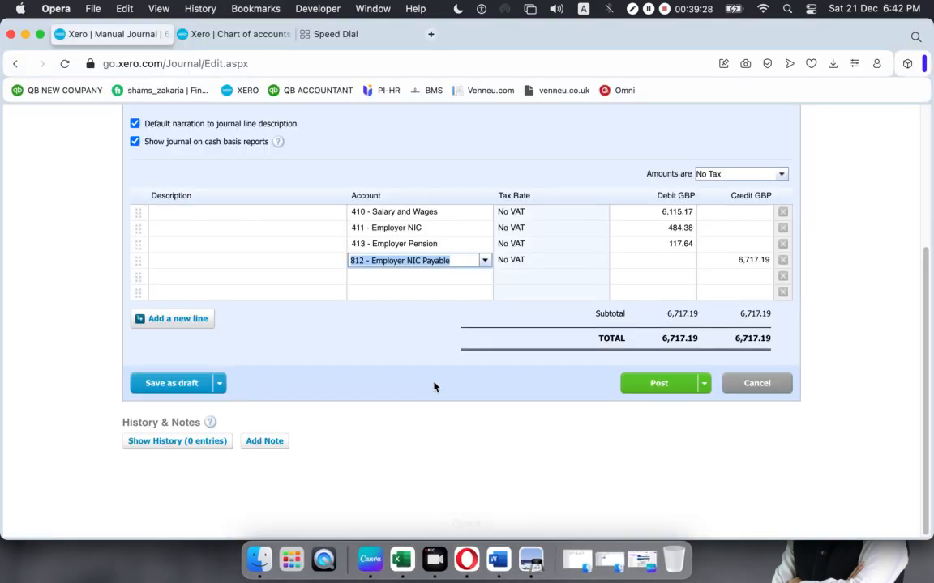
left_click(639, 259)
left_click(734, 261)
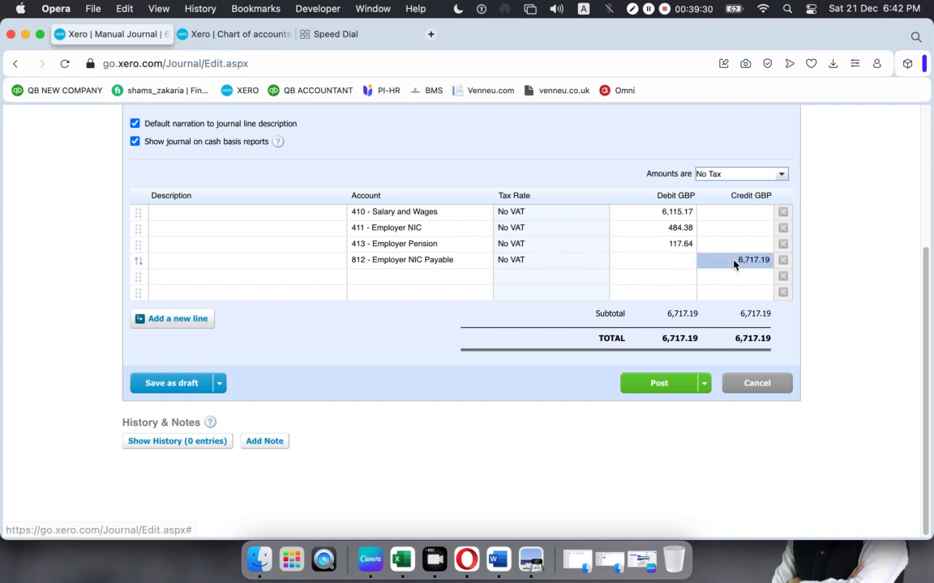
left_click(744, 265)
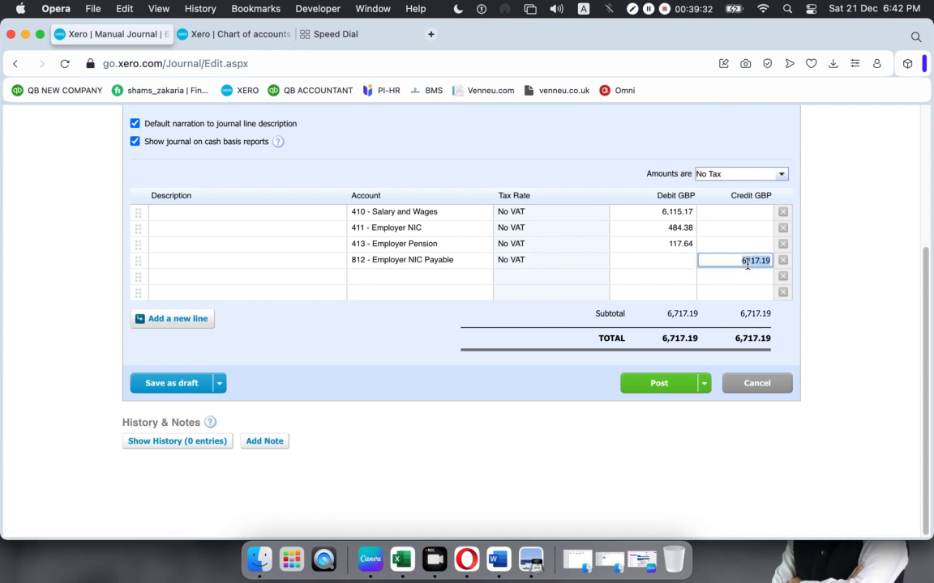
type("484.38")
left_click(861, 312)
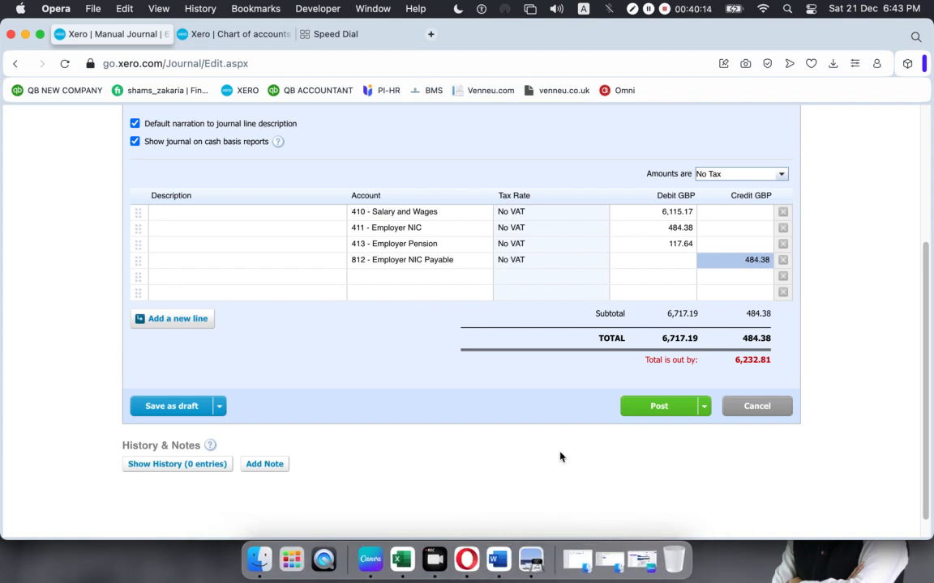
- Copy the account name Employer Pension Payable from cell B10 in Excel and return to the Xero journal
left_click(397, 558)
left_click(211, 319)
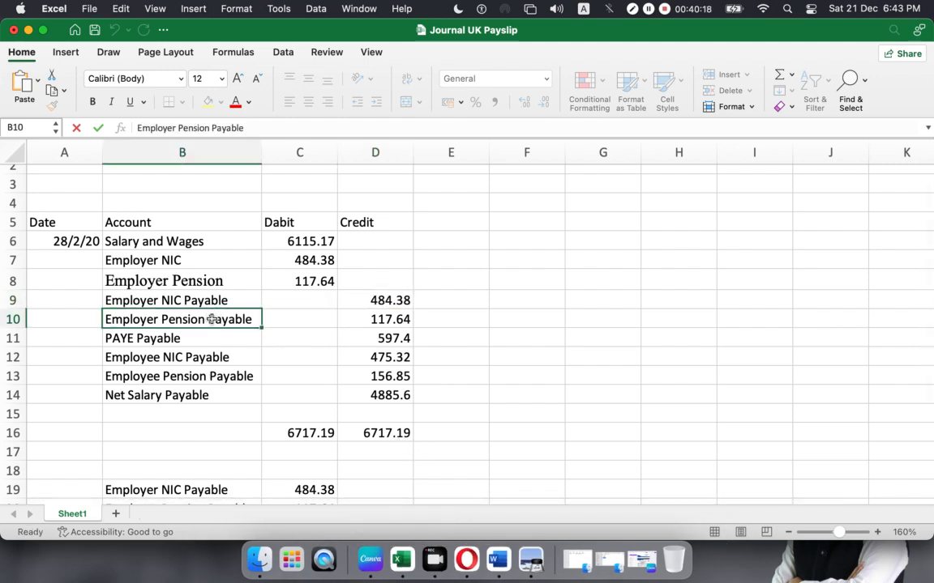
left_click_drag(256, 127, 71, 107)
key("super+c")
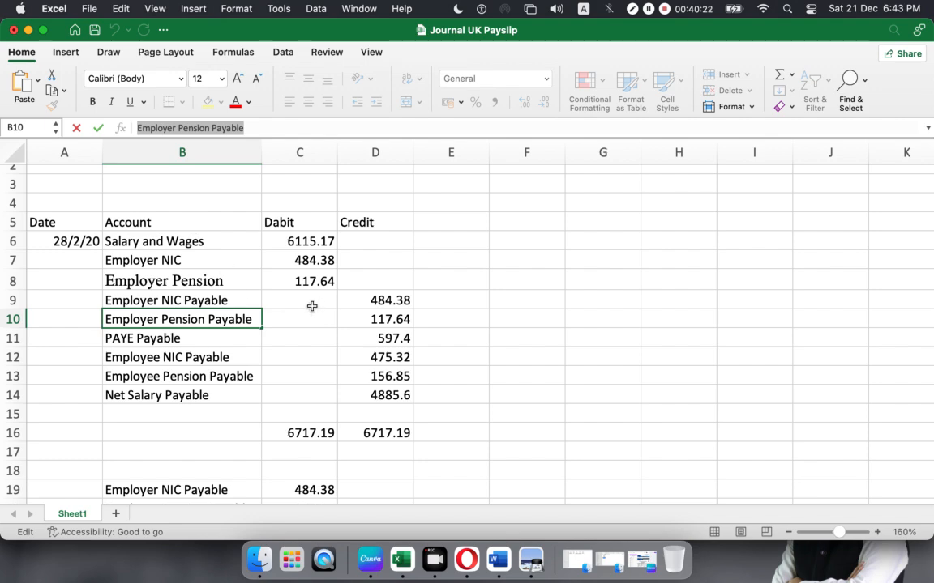
left_click(467, 557)
- Try to assign the copied Employer Pension Payable account name to the first empty journal line
left_click(415, 276)
left_click(415, 276)
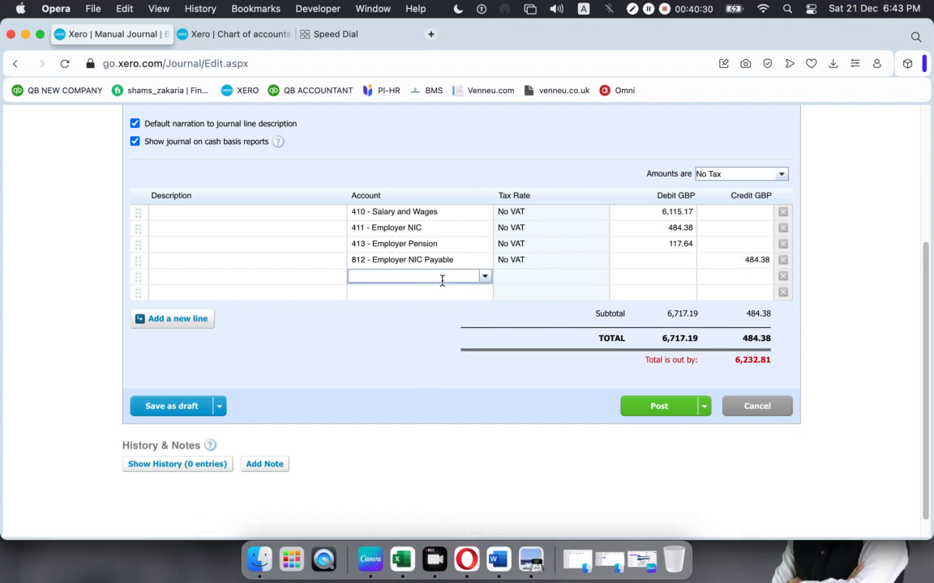
key("super+v")
left_click(381, 340)
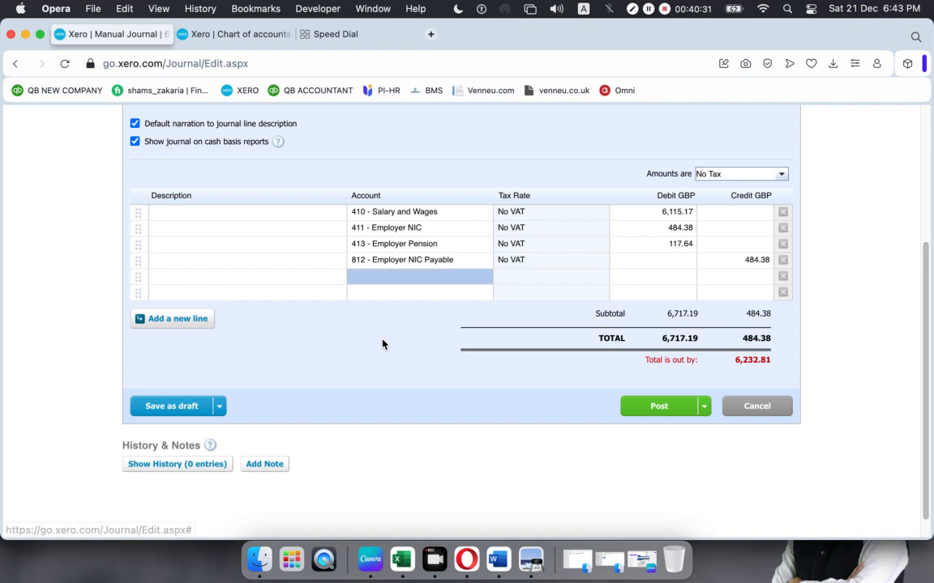
- Start adding a new account from the first empty journal line, with account type Liability and code 816
left_click(410, 275)
left_click(484, 277)
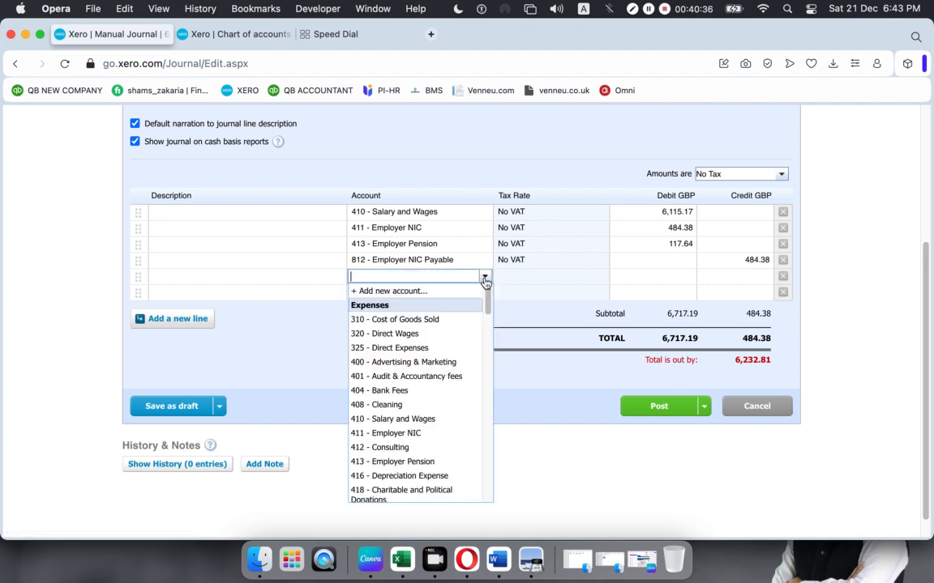
left_click(379, 291)
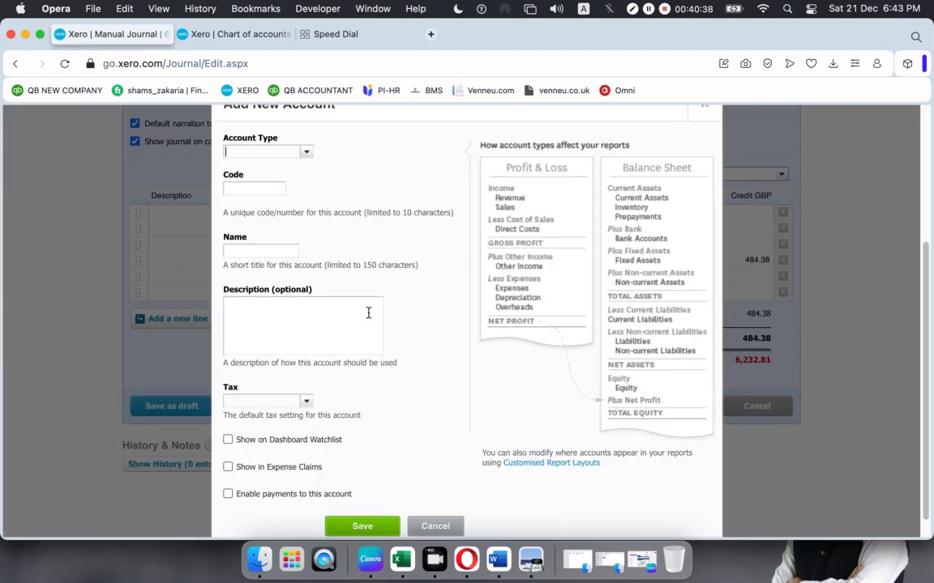
left_click(307, 152)
type("li")
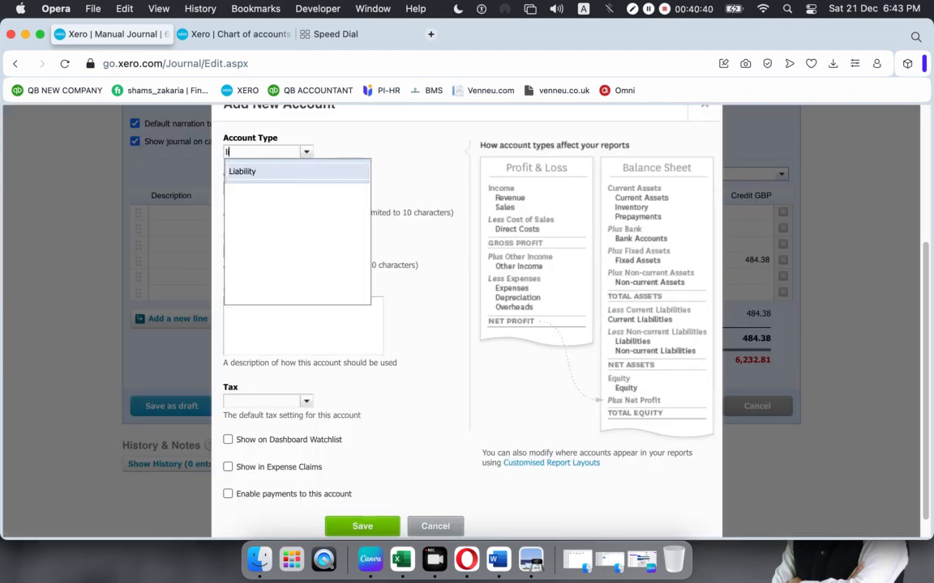
key("Return")
left_click(268, 188)
type("81")
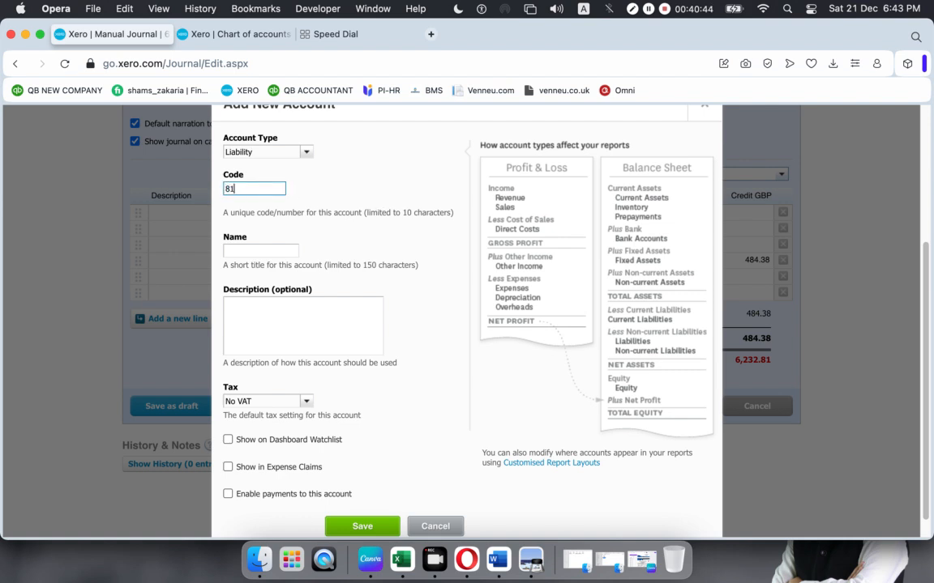
type("6")
- Name the new account Employer Pension Payable and save it to the journal line
left_click(245, 251)
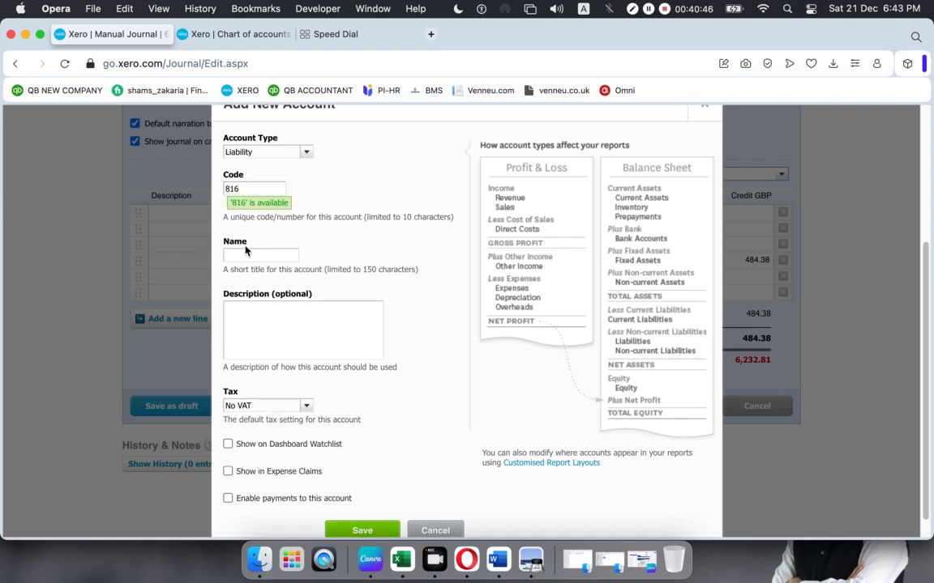
left_click(243, 255)
key("super+v")
triple_click(221, 256)
left_click(405, 315)
left_click(350, 531)
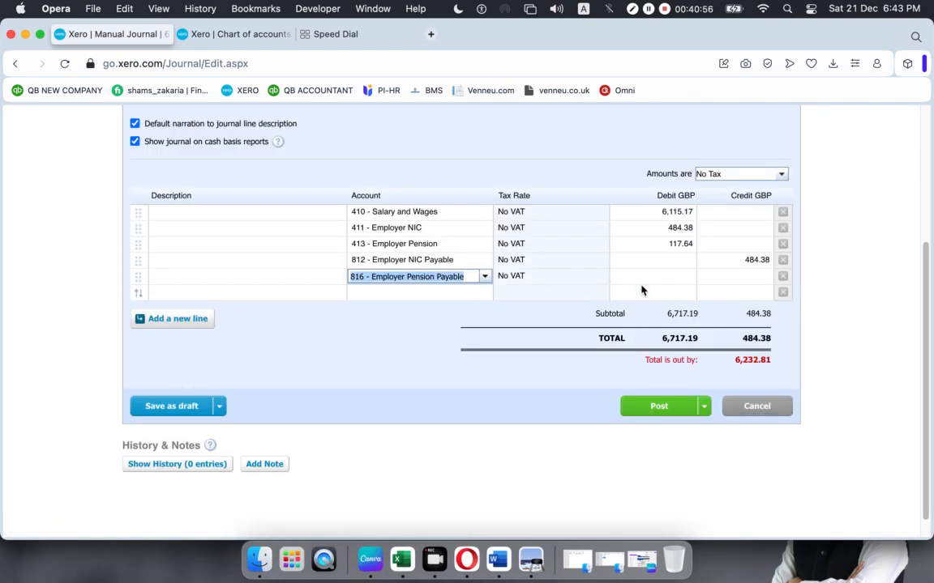
- Check the employer pension total in SUMMARIES.pdf and enter a credit of 117.64 on the Employer Pension Payable line in Xero
left_click(531, 559)
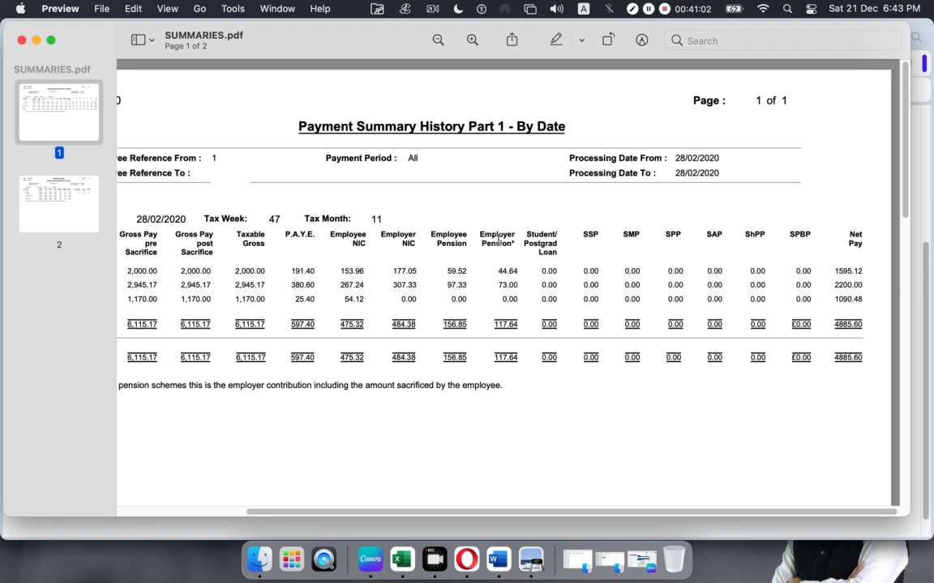
left_click_drag(491, 354, 560, 357)
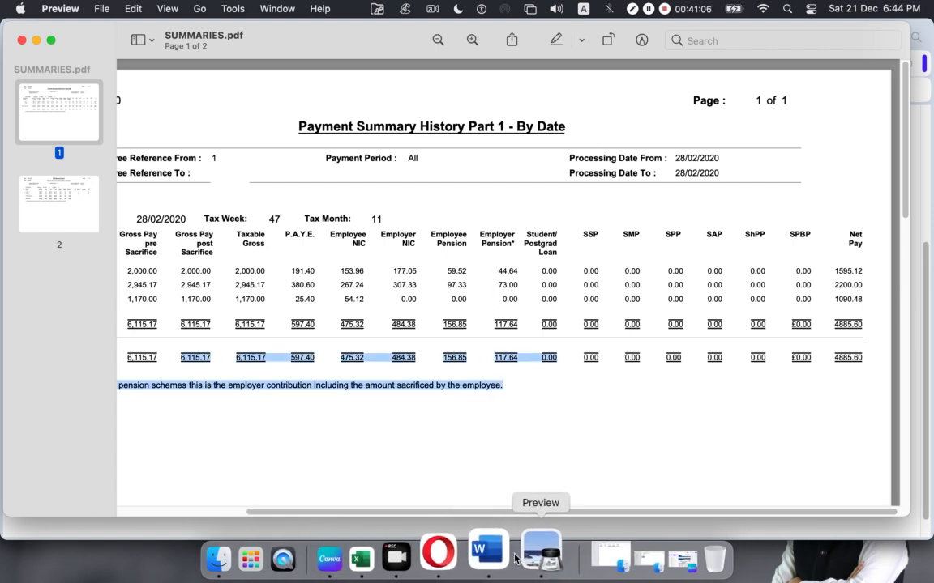
left_click(463, 554)
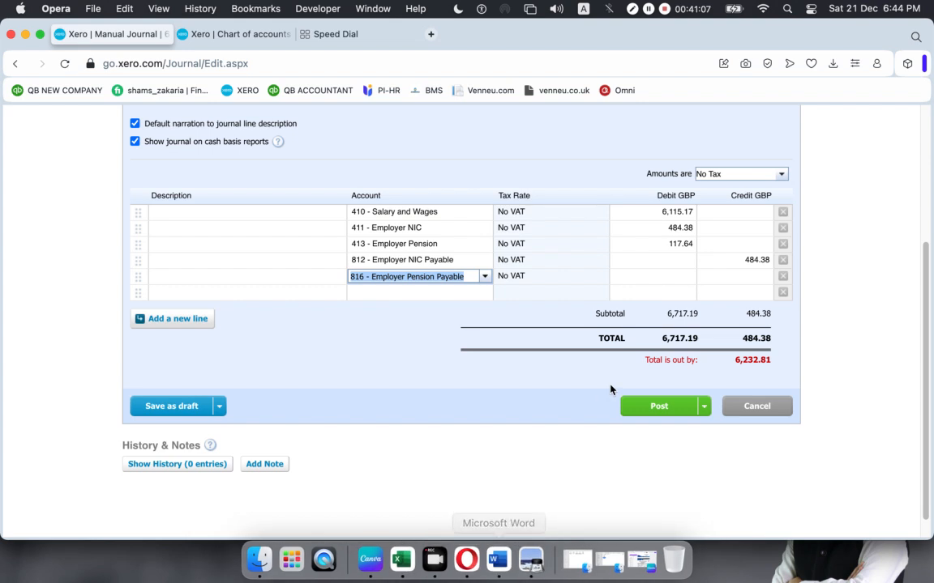
left_click(729, 276)
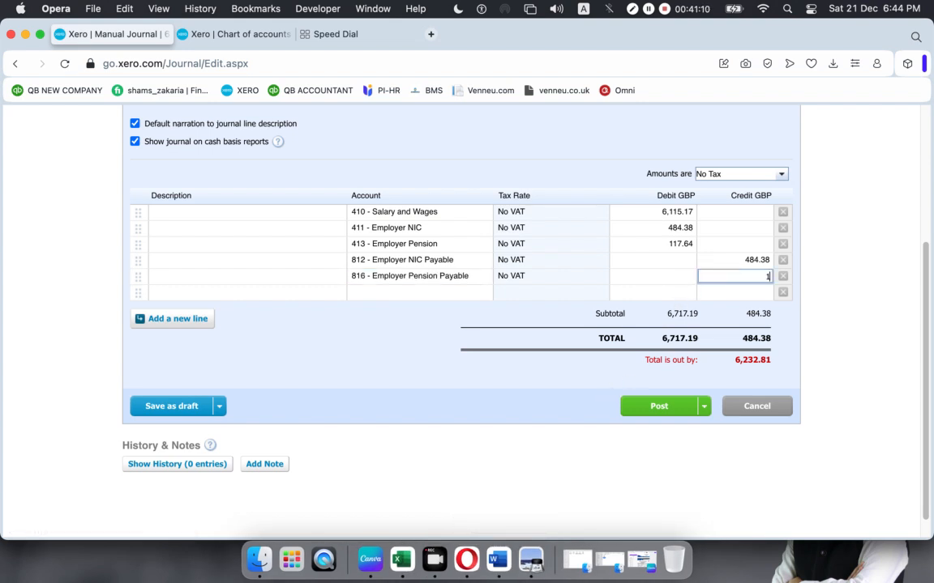
type("117.64")
key("Return")
left_click(461, 292)
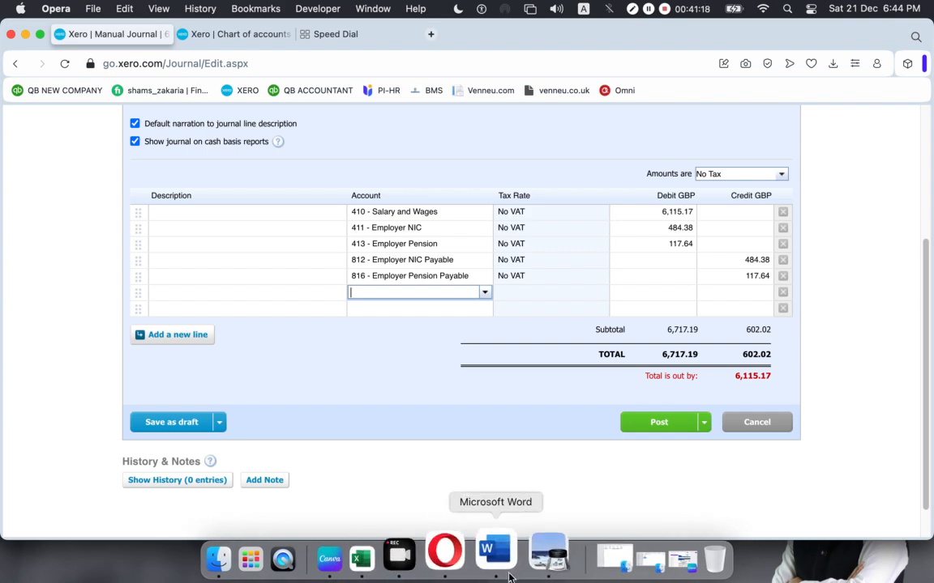
- Switch to Excel, review the payable account rows and copy the account name PAYE Payable from cell B11
left_click(375, 555)
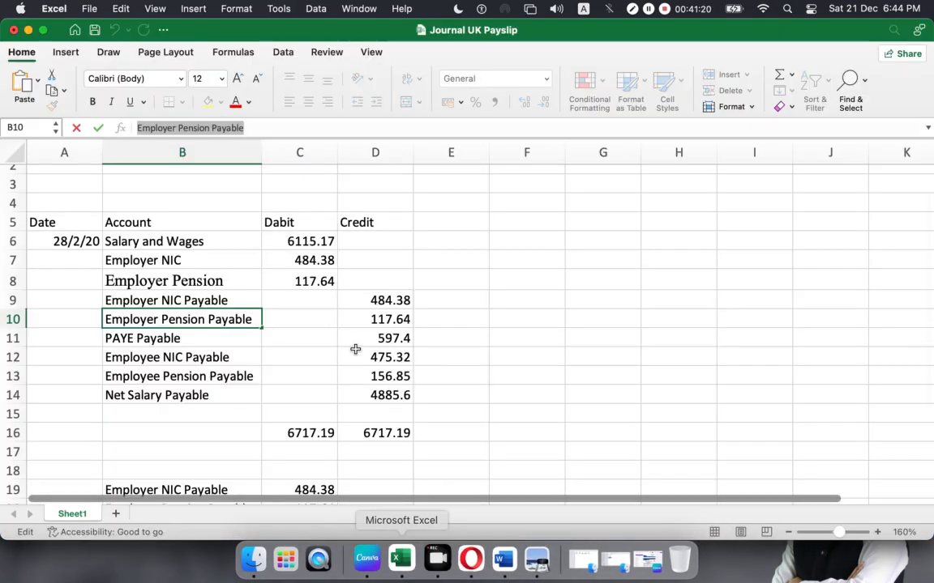
left_click_drag(192, 299, 192, 318)
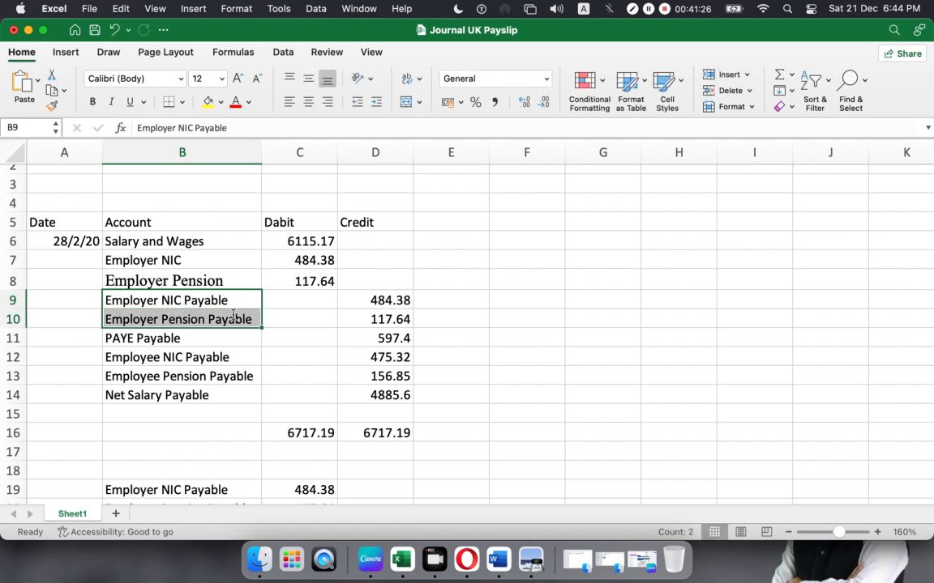
left_click(163, 338)
left_click_drag(163, 338, 159, 378)
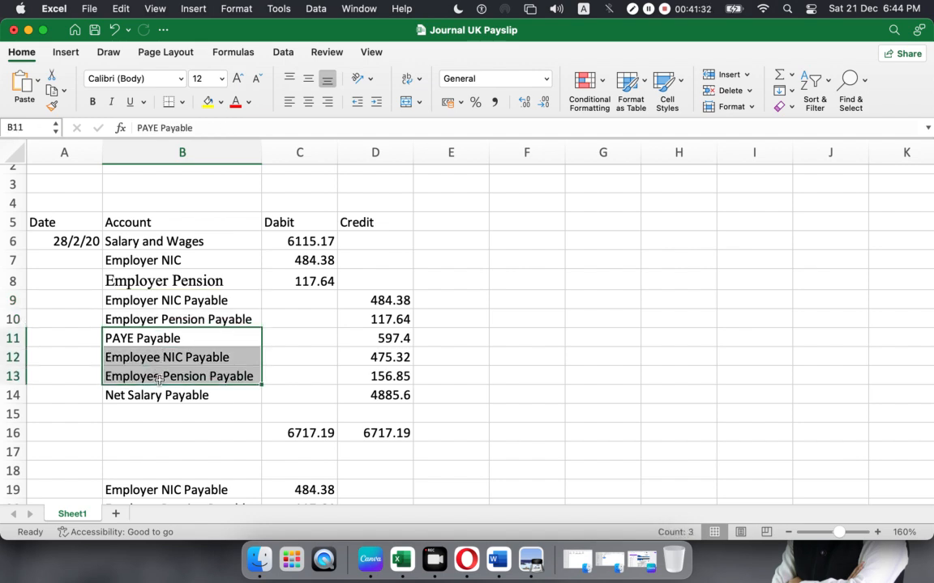
left_click(154, 339)
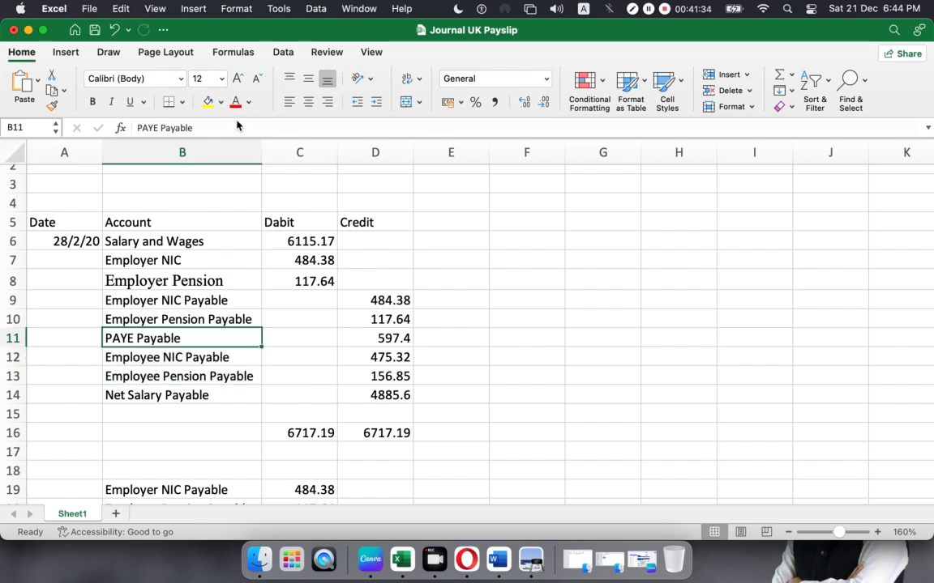
left_click_drag(195, 127, 121, 127)
key("super+c")
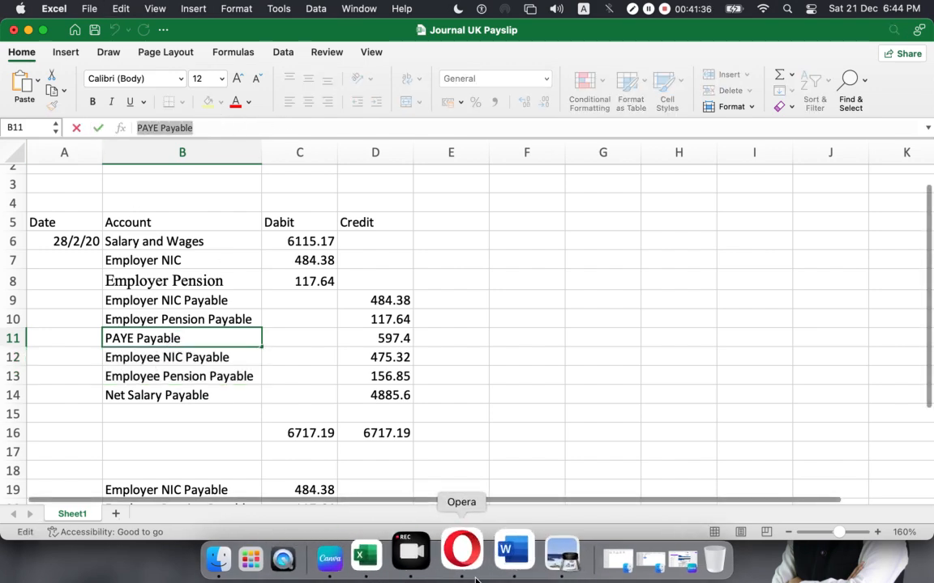
- Look up the PAYE total in SUMMARIES.pdf and assign account 825 - PAYE Payable to the next journal line in Xero
left_click(561, 558)
left_click_drag(290, 236, 283, 319)
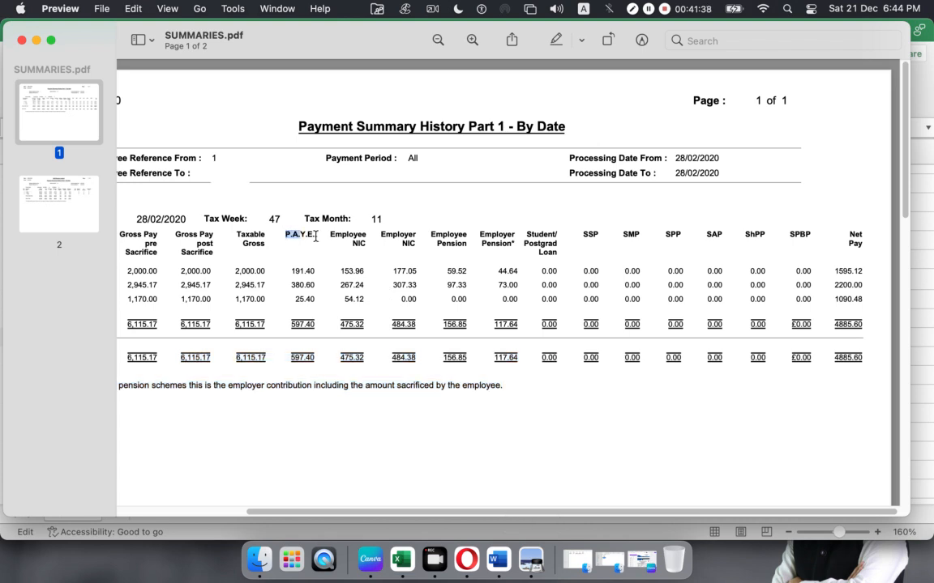
left_click(331, 357)
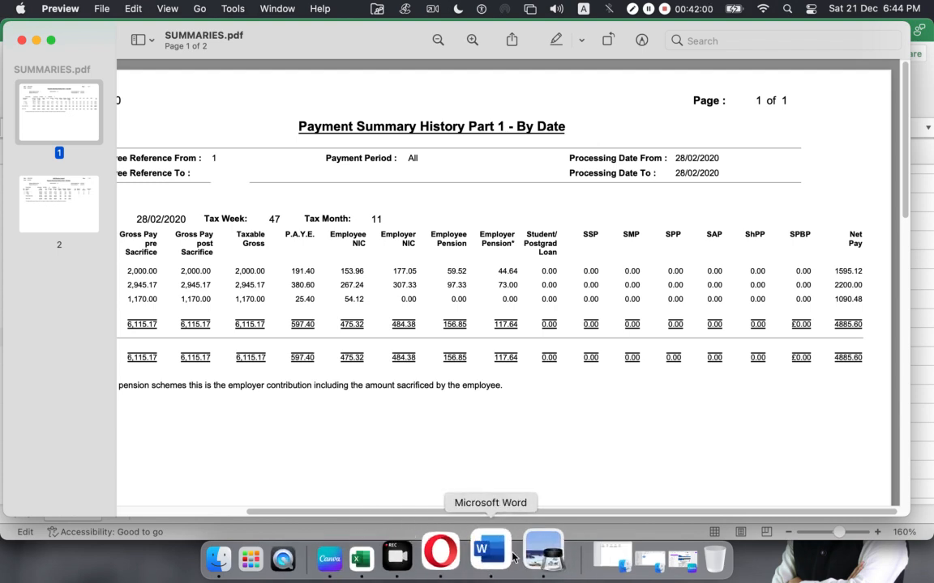
left_click(459, 556)
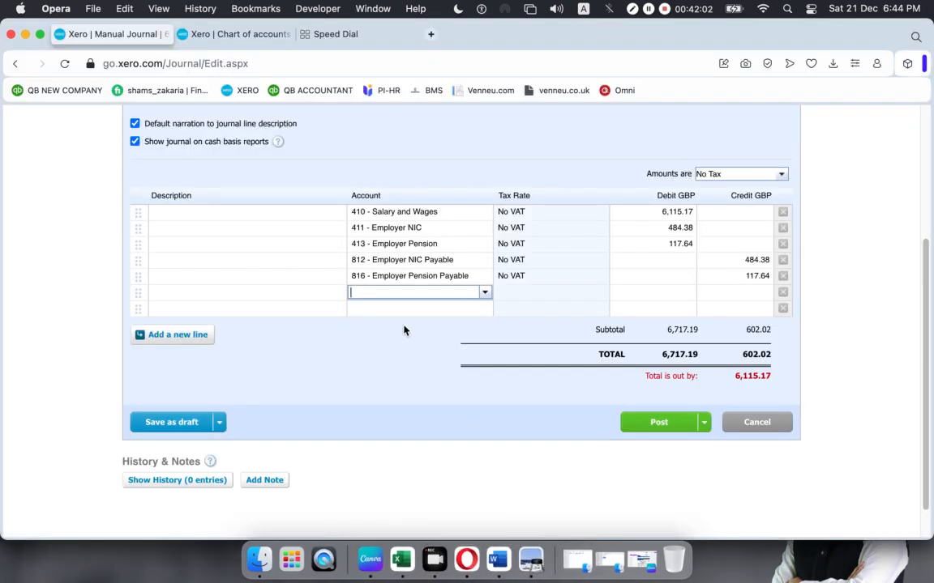
key("super+v")
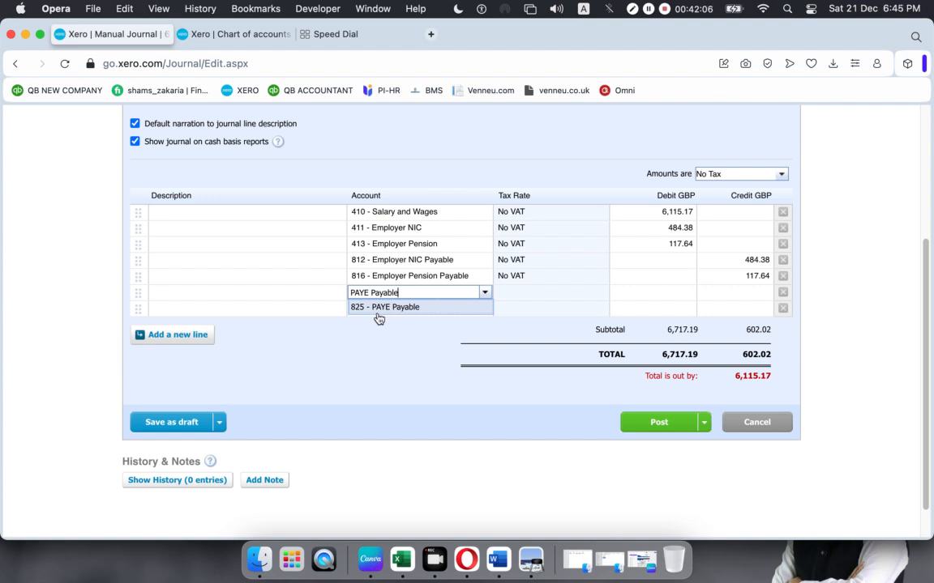
left_click(378, 309)
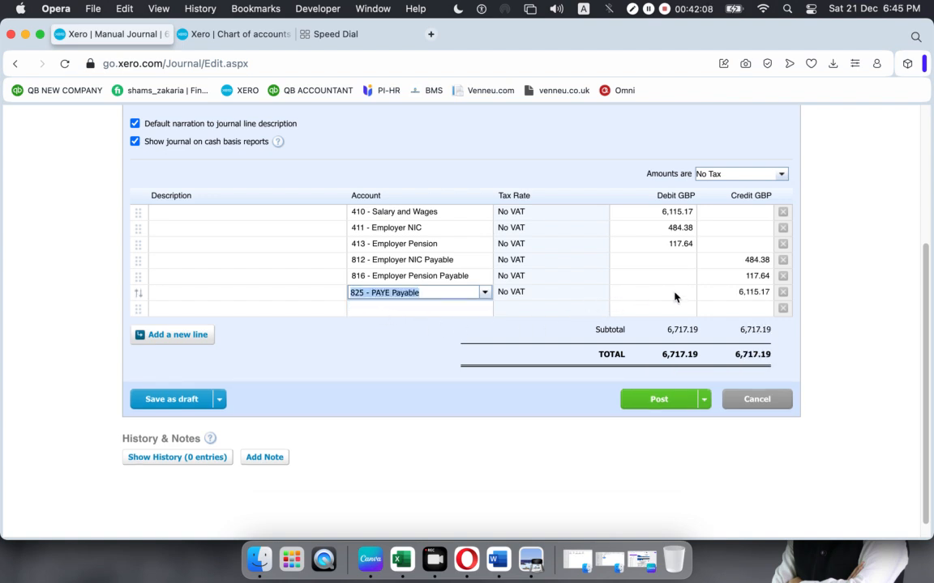
- Recheck the PAYE total in SUMMARIES.pdf and set the PAYE Payable line's credit to 597.40 in Xero
left_click(531, 560)
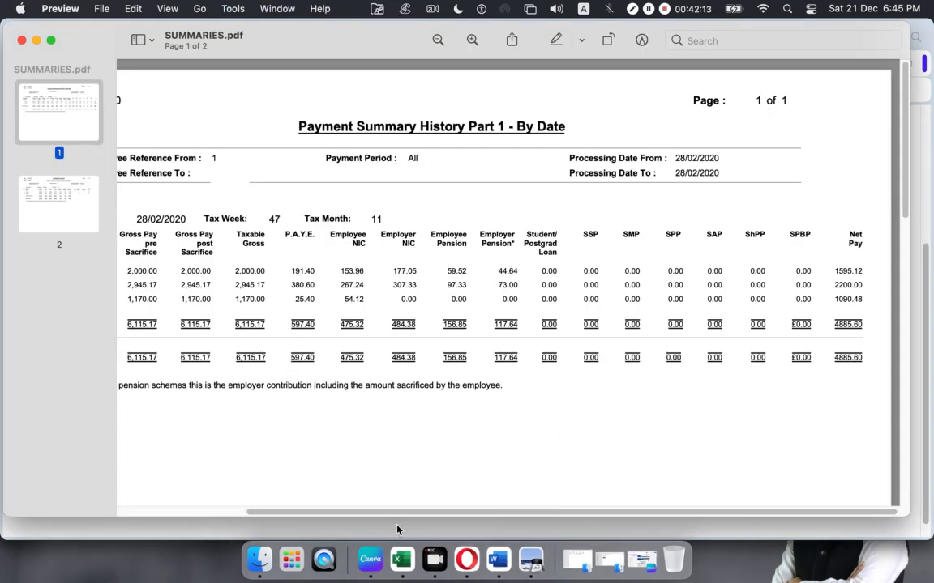
left_click(466, 559)
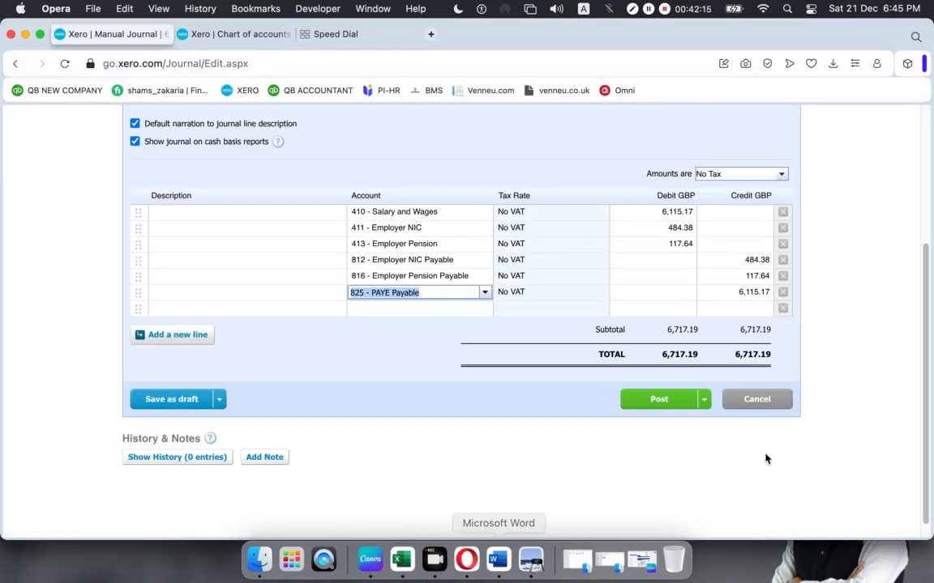
left_click(746, 293)
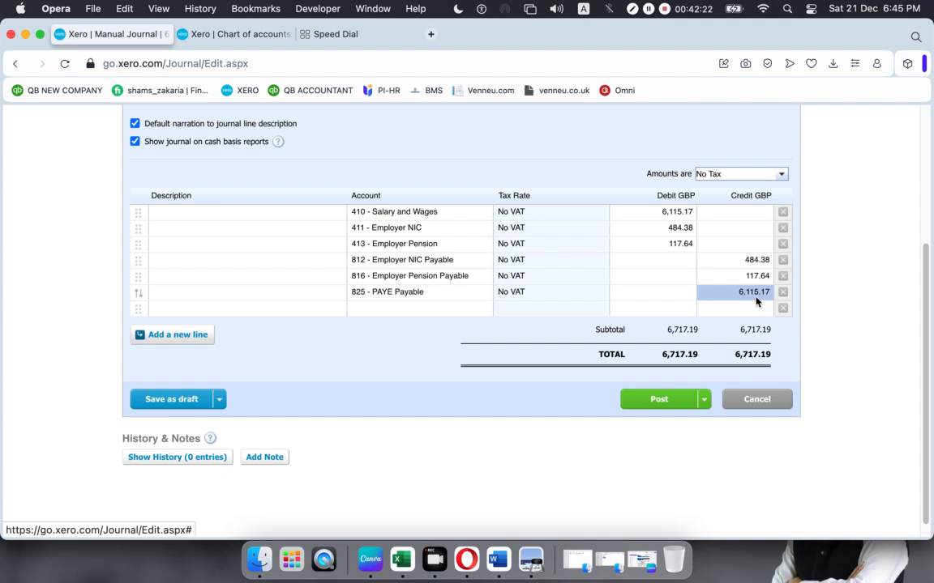
left_click(743, 294)
type("5")
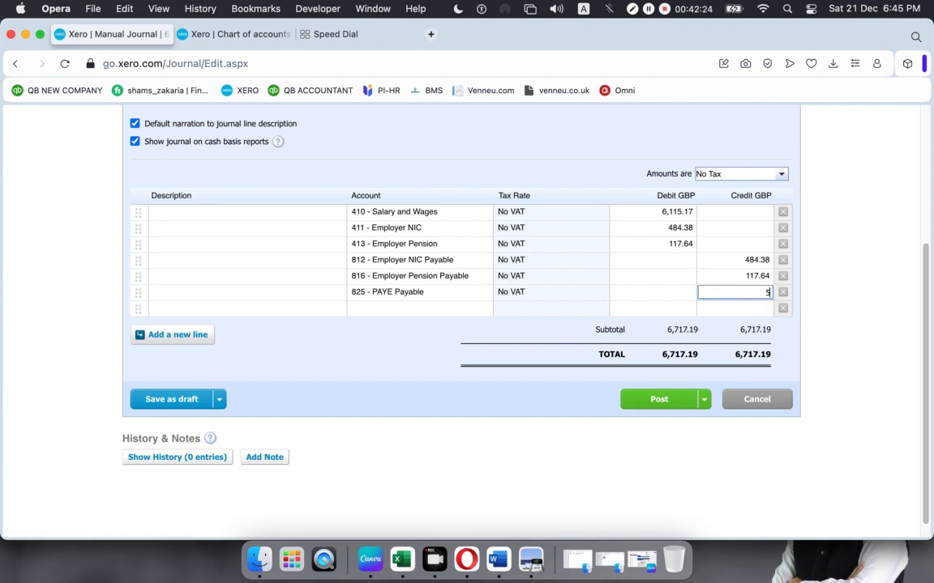
type("97.40")
left_click(424, 308)
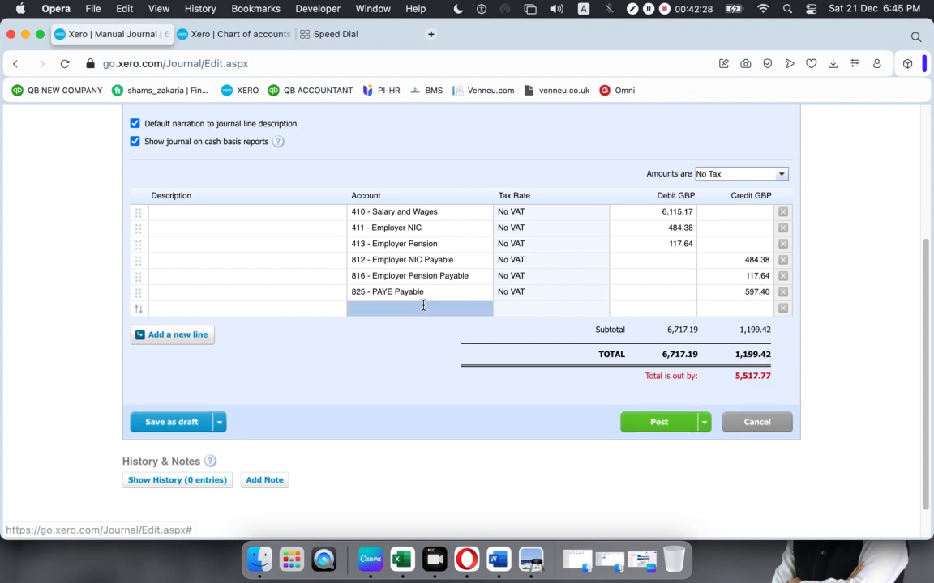
- Switch to Excel and copy the account name Employee NIC Payable from cell B12
left_click(401, 560)
left_click(215, 359)
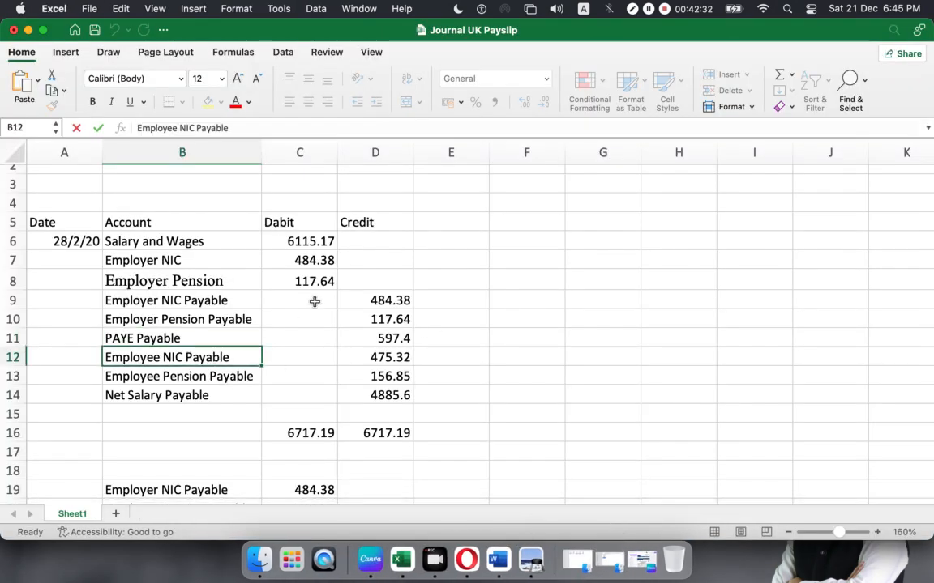
left_click_drag(228, 128, 58, 126)
key("super+c")
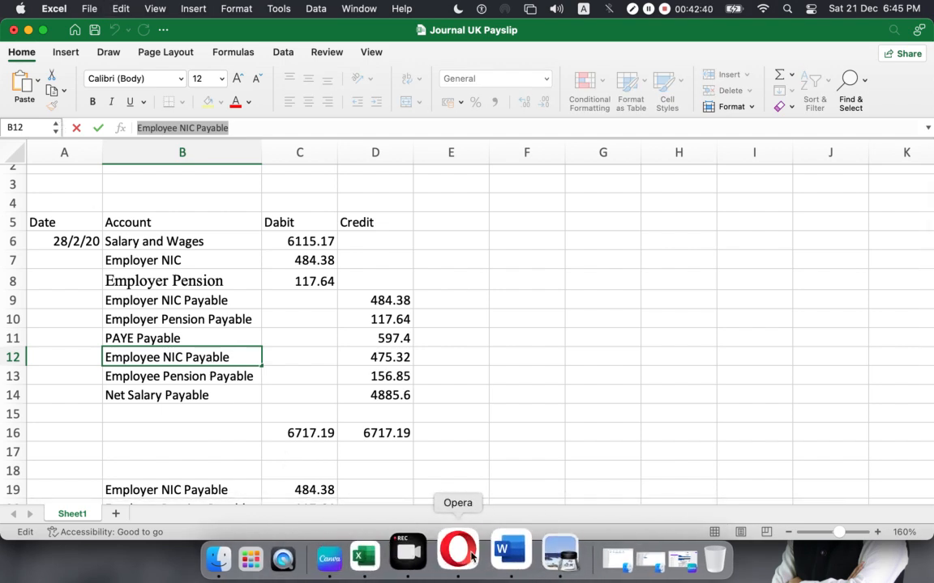
- Switch to Xero, look up Employee NIC Payable on the next journal line and start a new account of type Liability
left_click(432, 556)
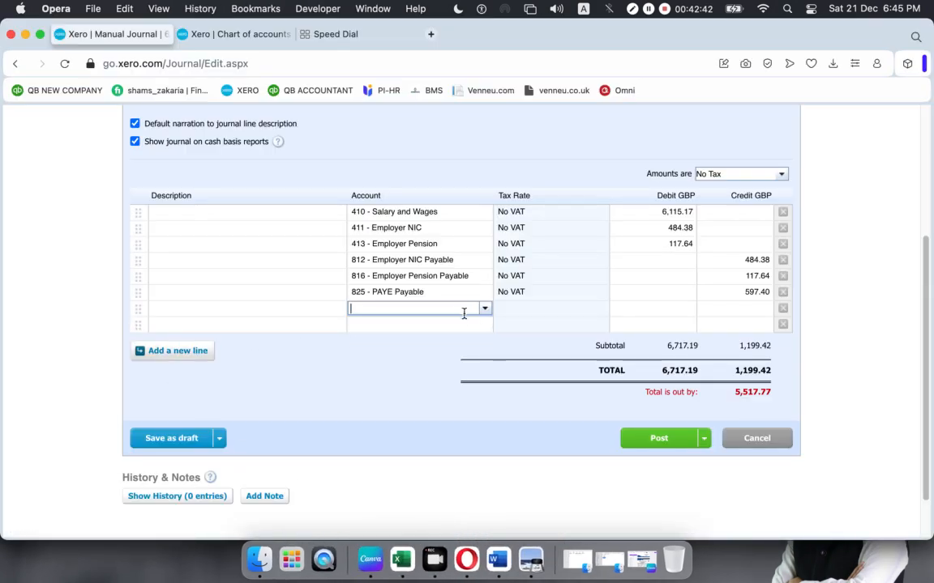
key("super+v")
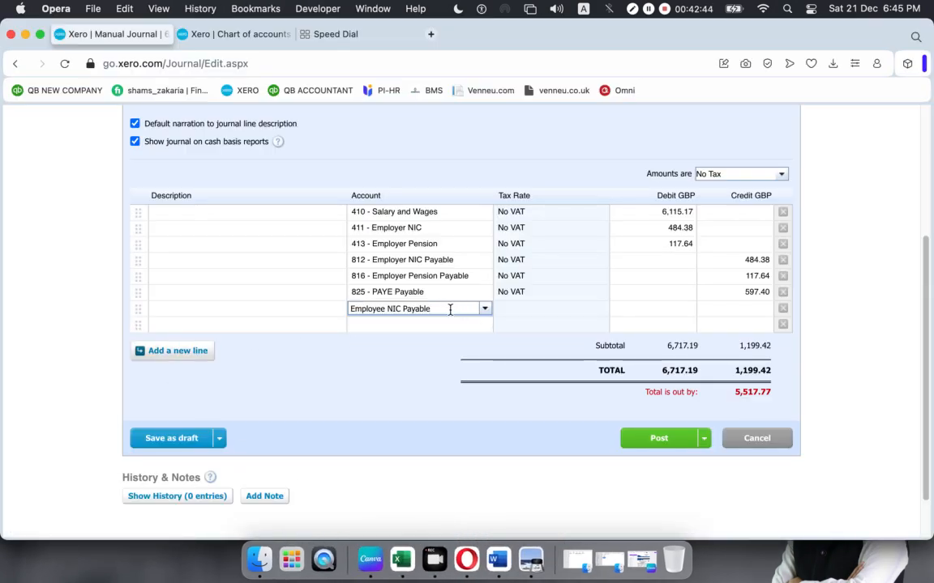
left_click_drag(450, 310, 310, 315)
key("BackSpace")
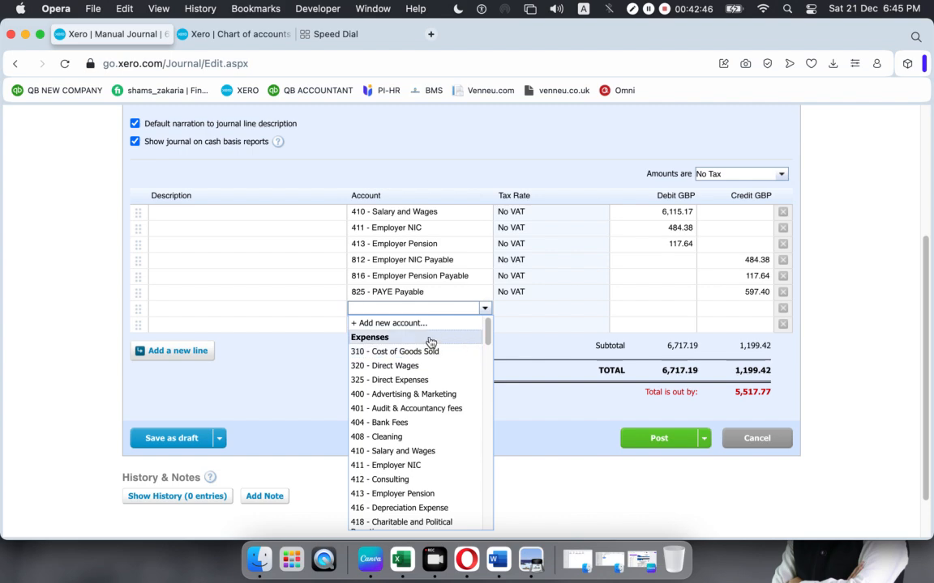
left_click(410, 320)
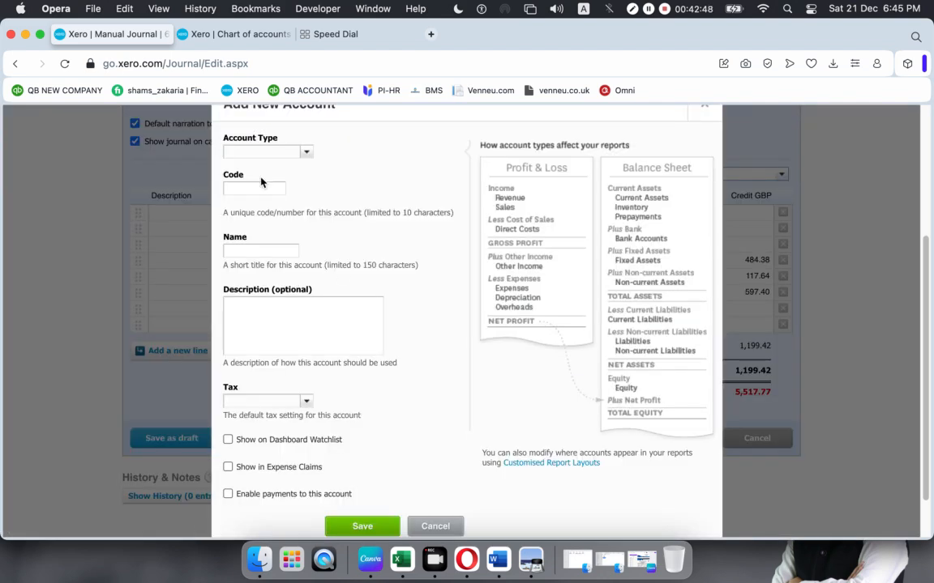
type("li")
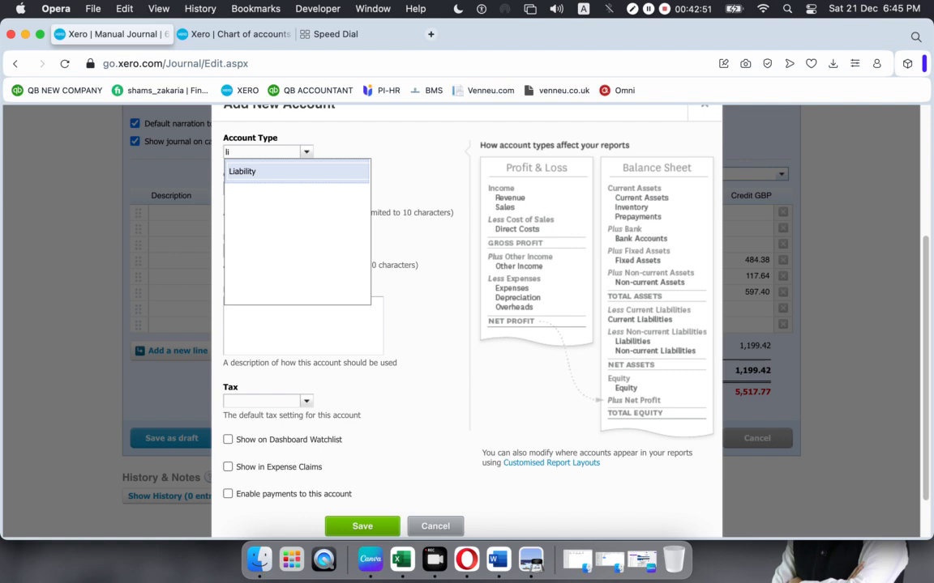
key("Return")
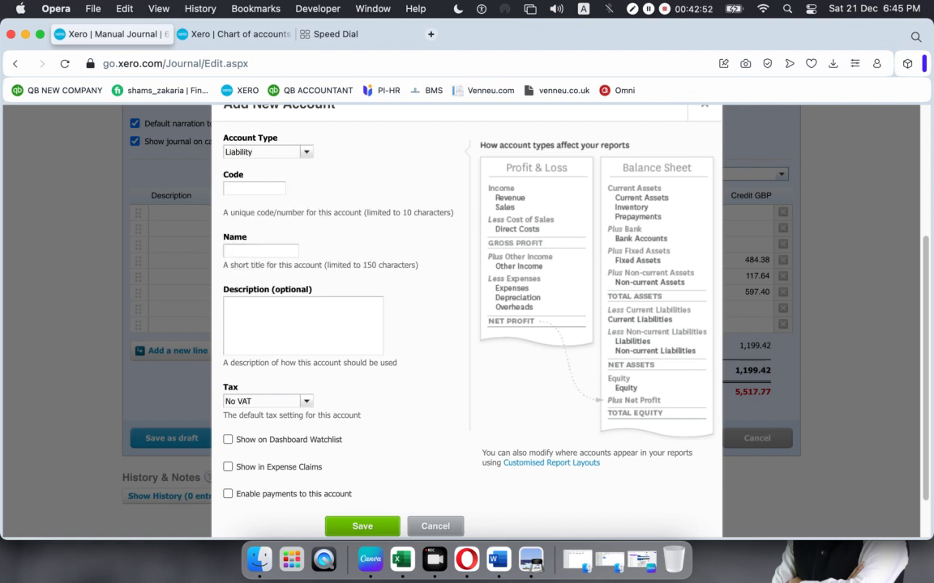
- Check the liability codes in the Chart of accounts and enter 91 as the new account's code
left_click(249, 188)
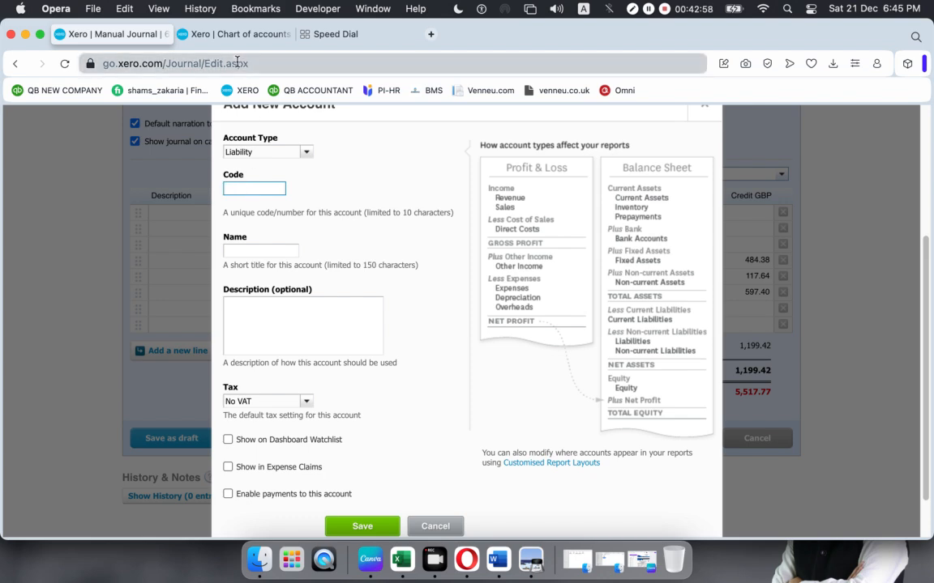
left_click(235, 35)
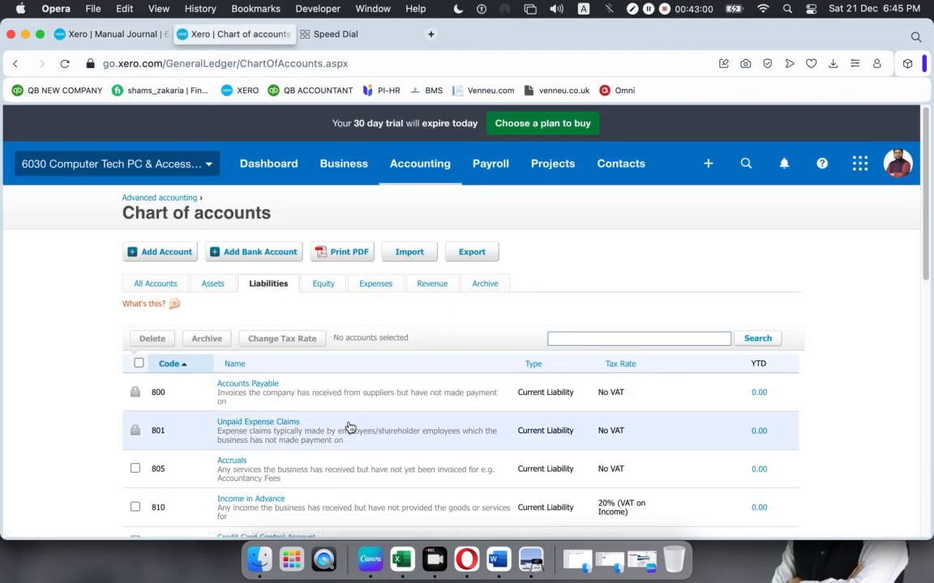
scroll(351, 421, "down", 10)
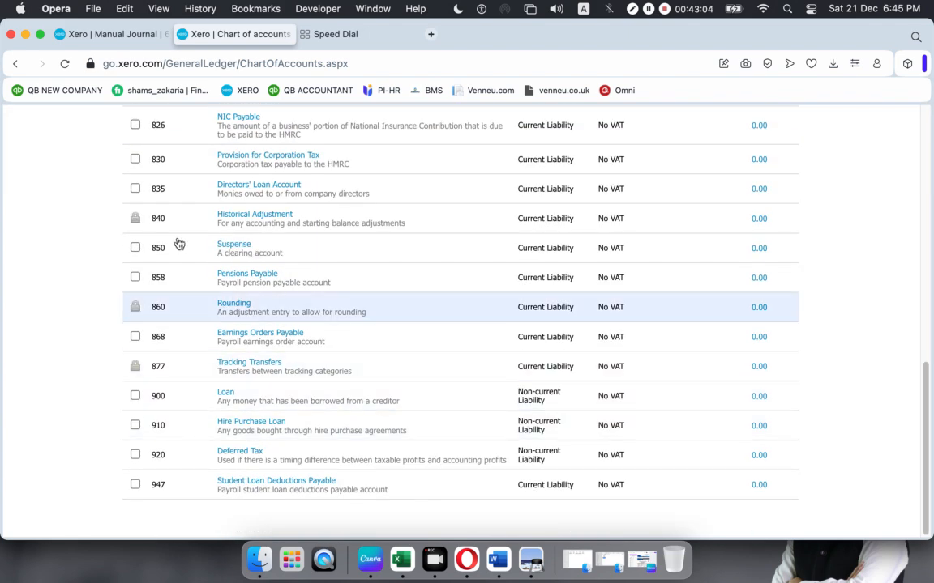
left_click(109, 34)
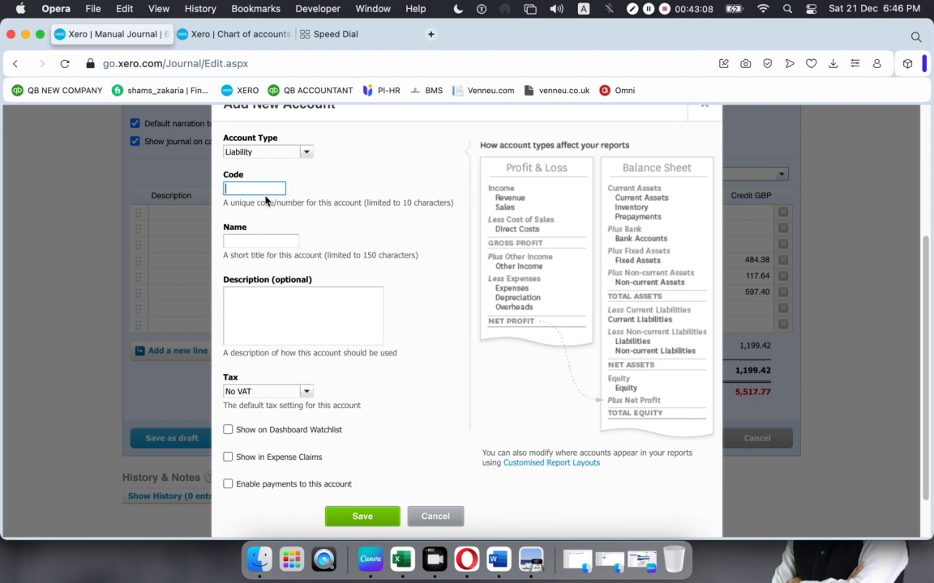
type("91")
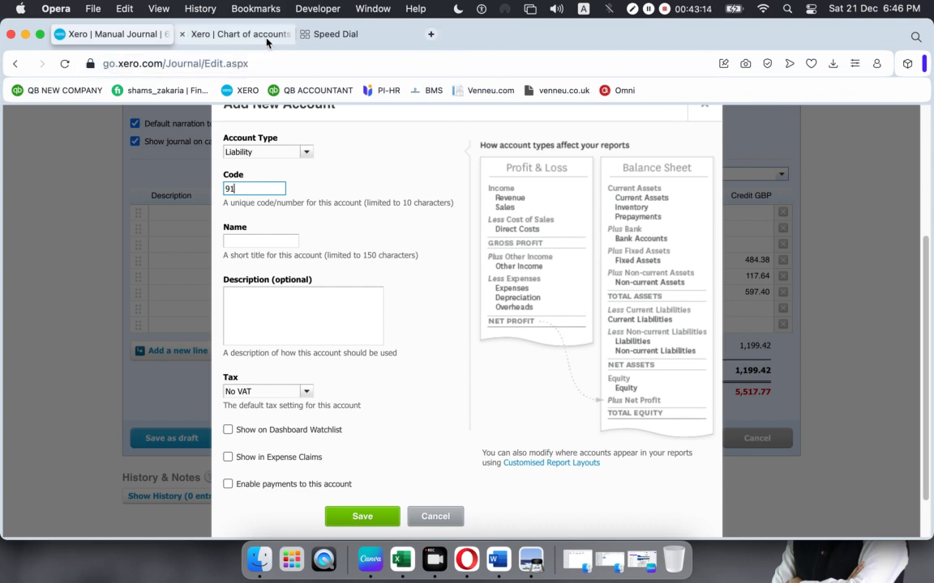
- Review the liability account codes in the Chart of accounts again, with a brief look at the Excel payable rows
left_click(236, 34)
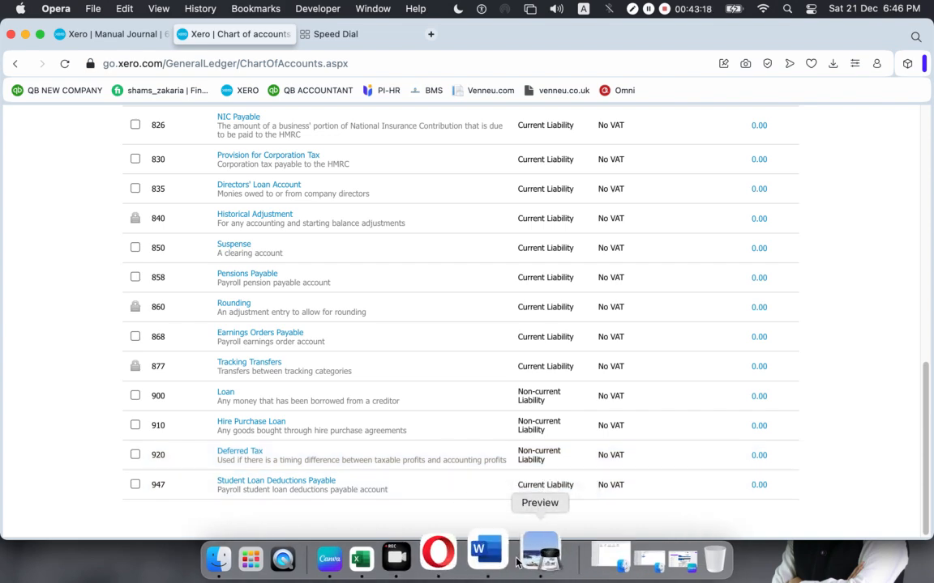
left_click(392, 559)
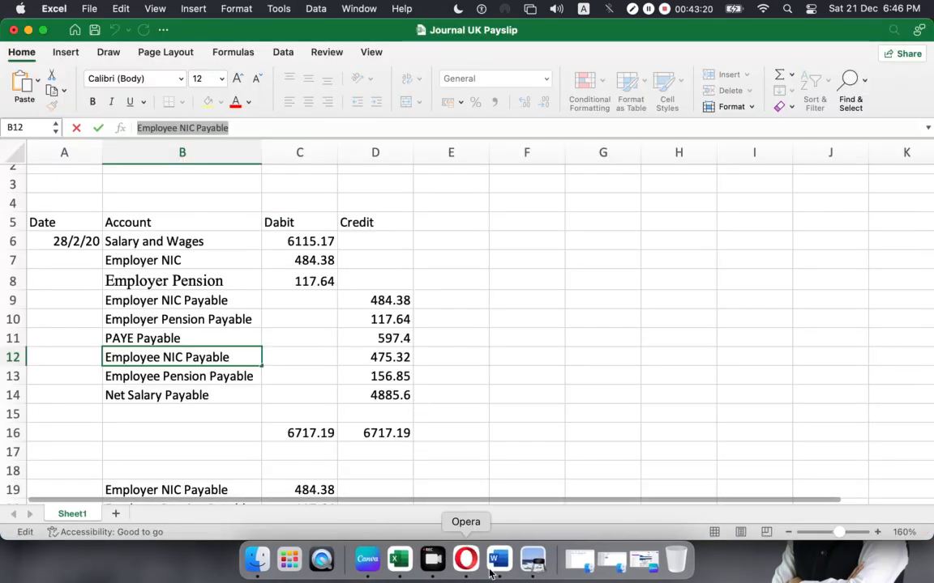
left_click(466, 560)
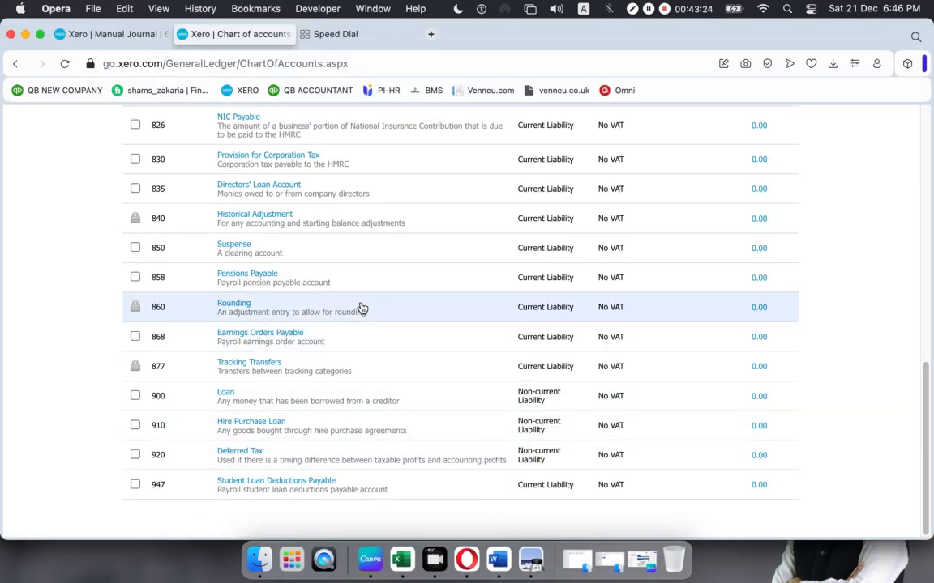
scroll(361, 314, "up", 10)
scroll(361, 315, "down", 10)
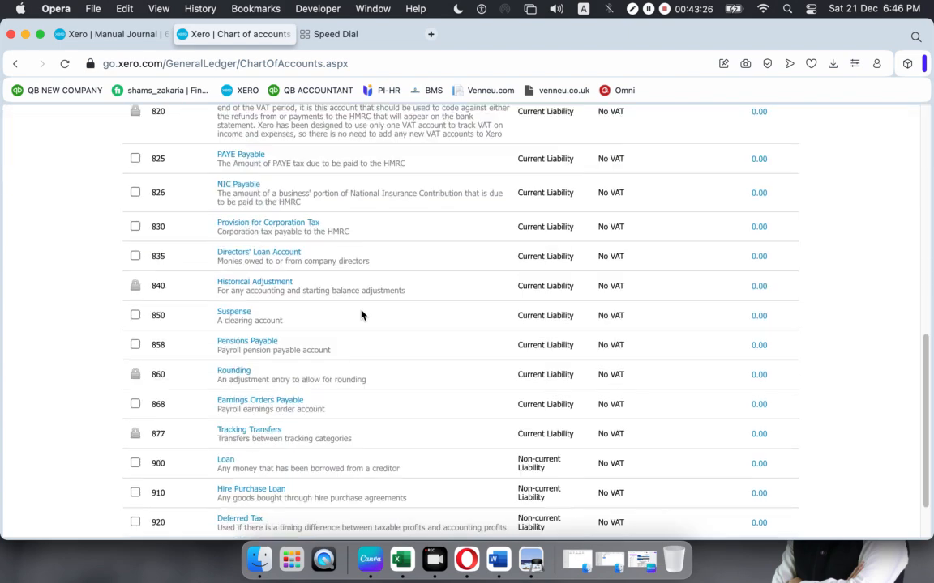
scroll(361, 315, "up", 5)
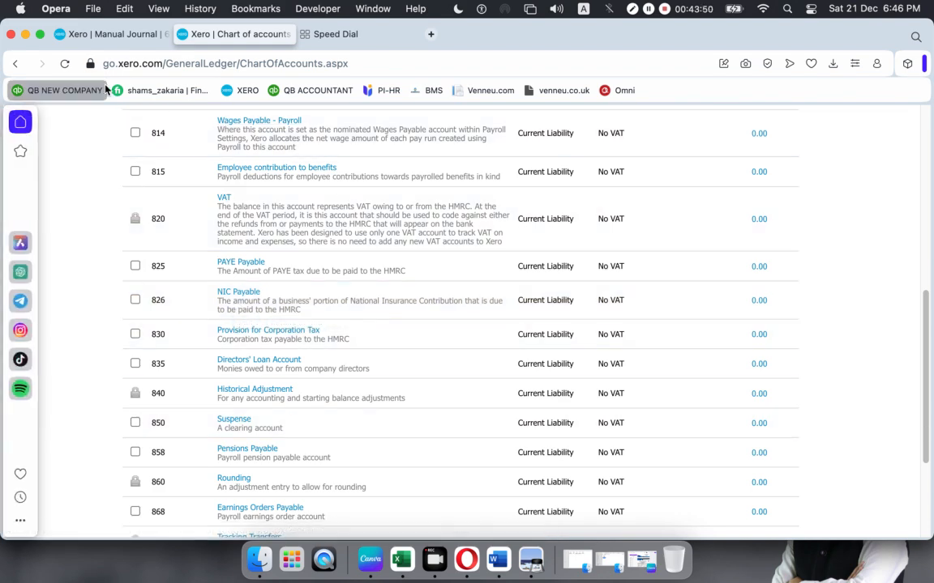
- Return to the new account form and set the account's code to 818
left_click(115, 34)
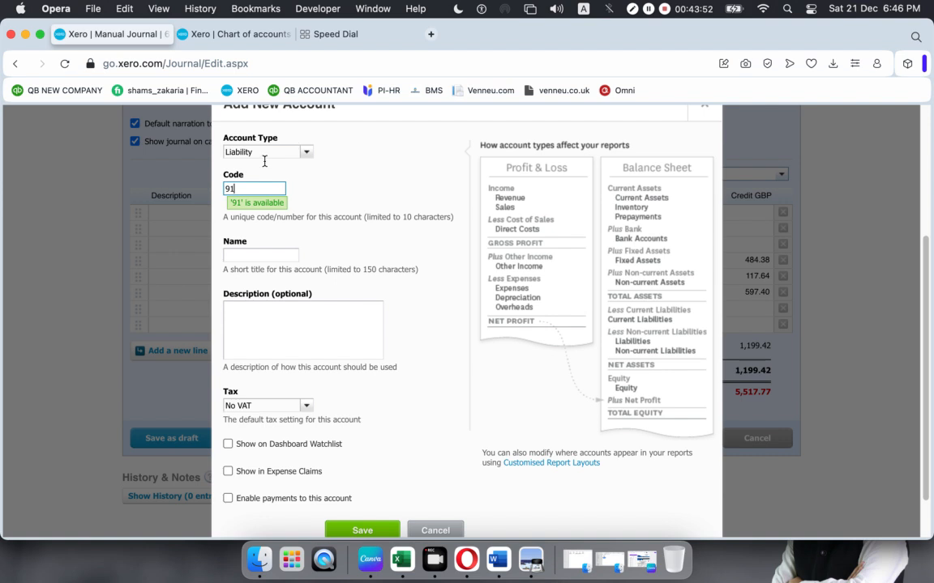
key("BackSpace")
left_click(299, 208)
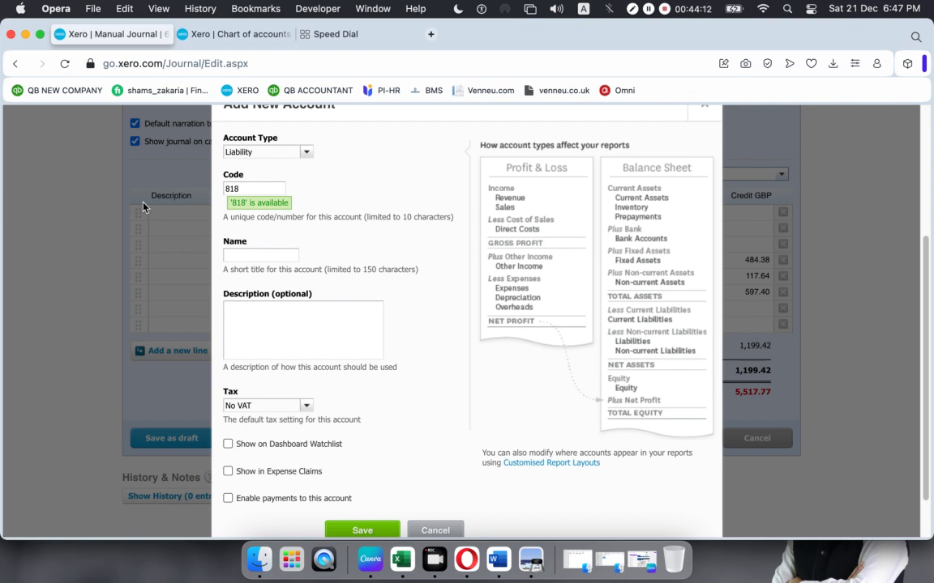
- Name the new liability account Employee NIC Payable and save it
left_click(276, 188)
left_click(249, 253)
type("Employee NIC Payable")
left_click_drag(291, 258, 154, 238)
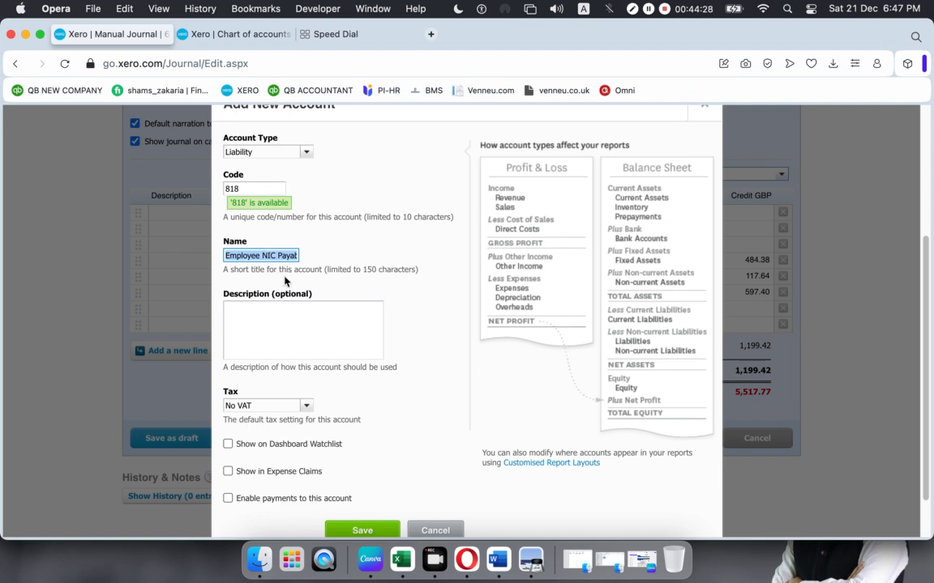
left_click(312, 243)
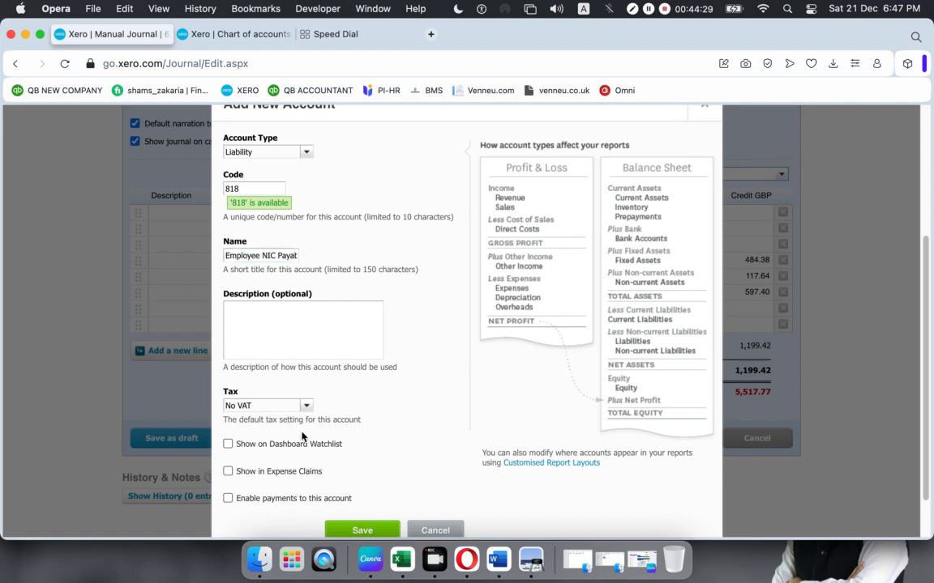
left_click(334, 528)
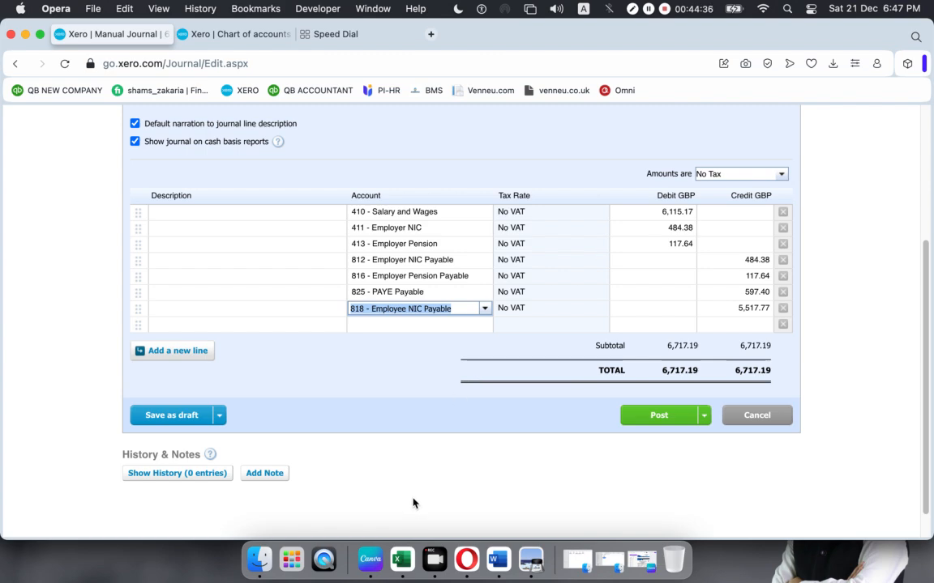
- Look up the Employee NIC Payable credit in Excel cell D12 and set that line's credit to 475.32 in Xero
left_click(401, 559)
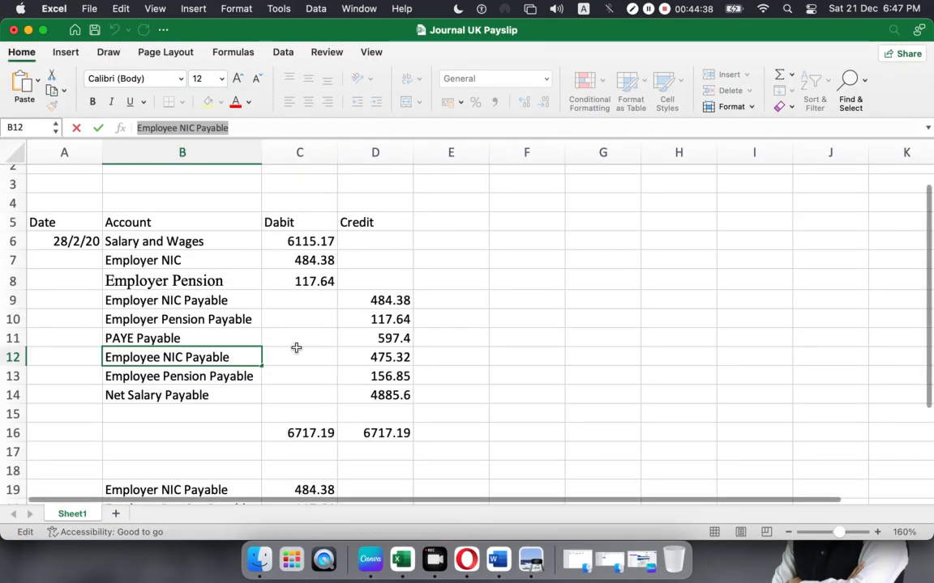
left_click(374, 357)
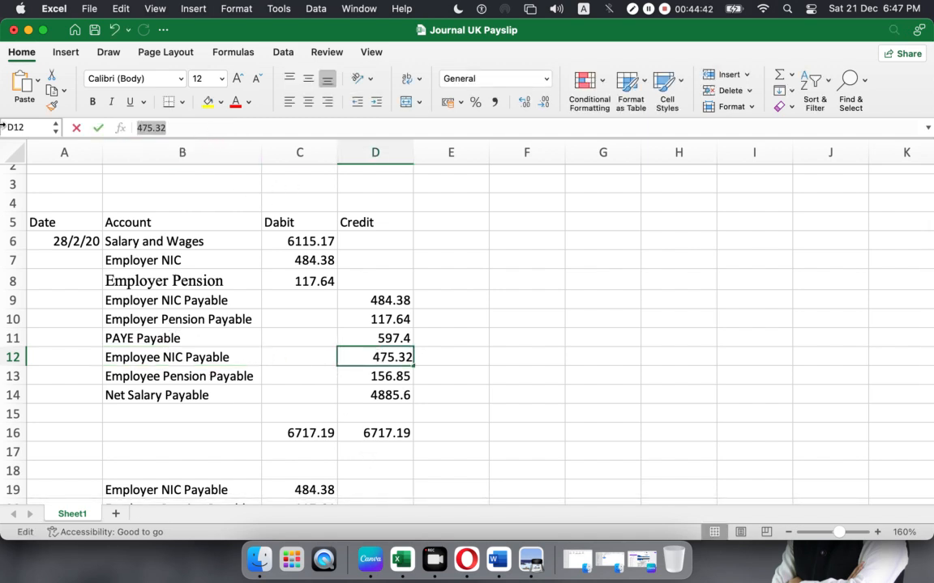
left_click(486, 541)
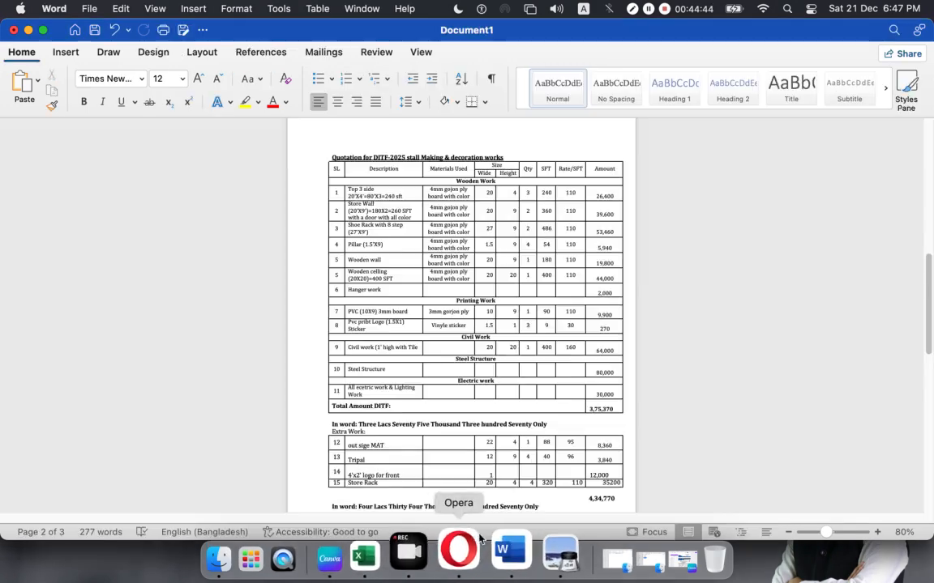
left_click(454, 551)
left_click(753, 308)
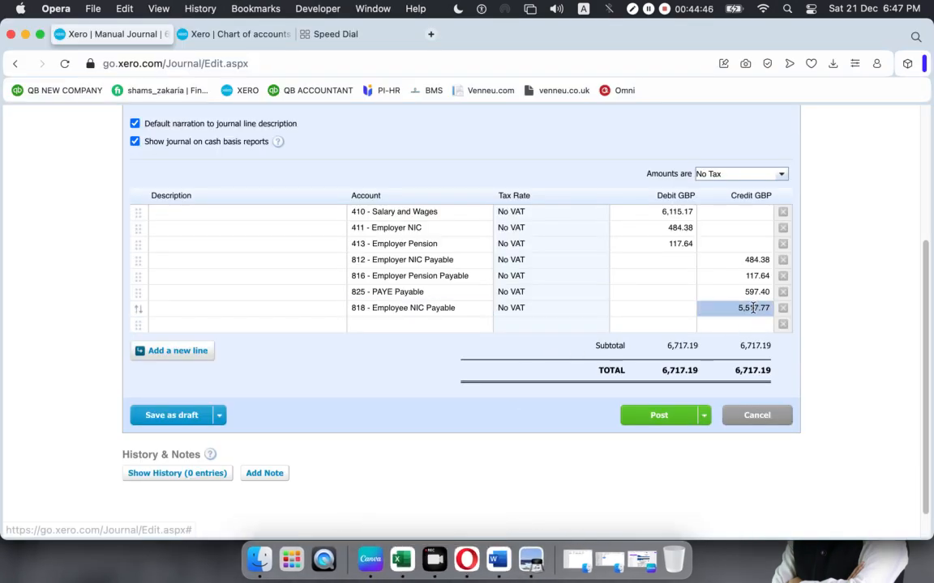
type("475.32")
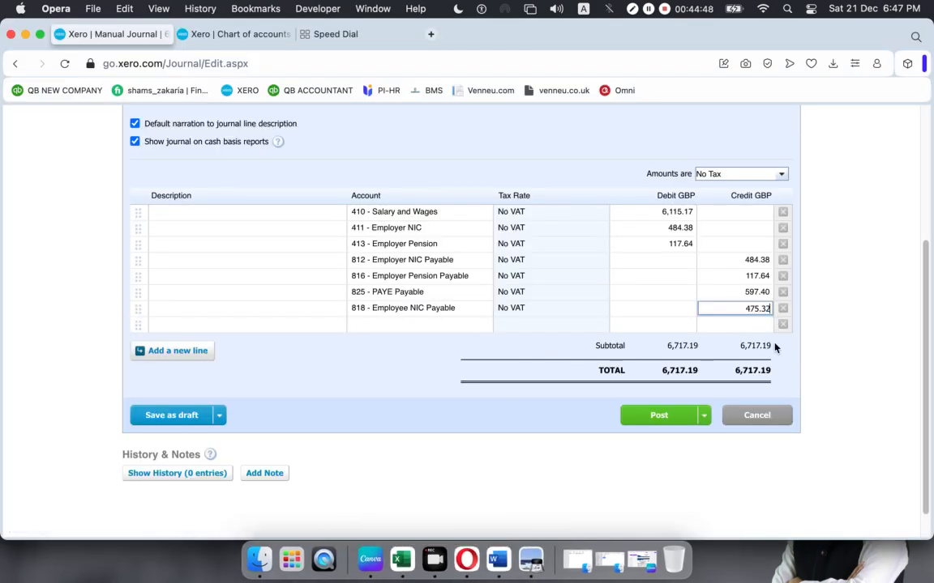
- Copy the account name Employee Pension Payable from Excel cell B13 and paste it as the next journal line's account in Xero
left_click(434, 324)
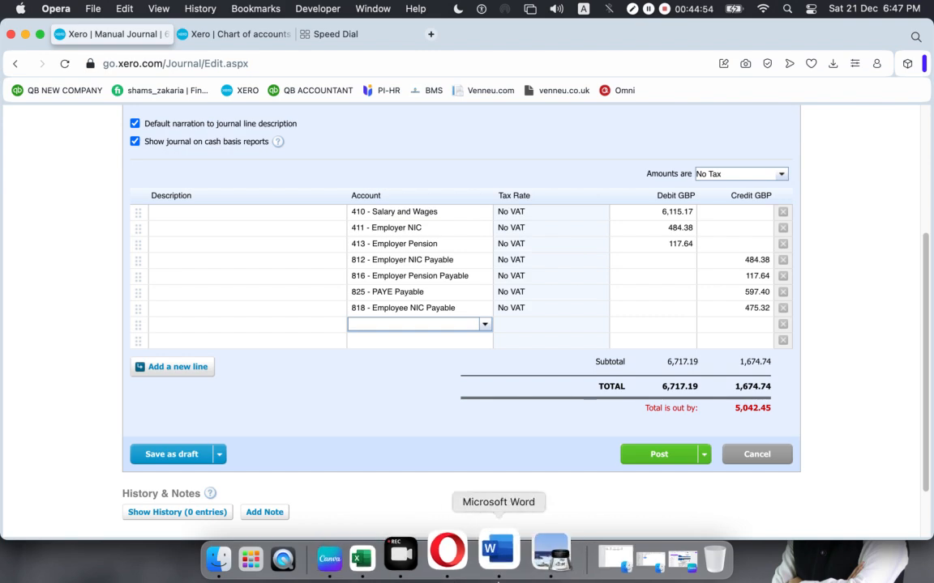
left_click(393, 555)
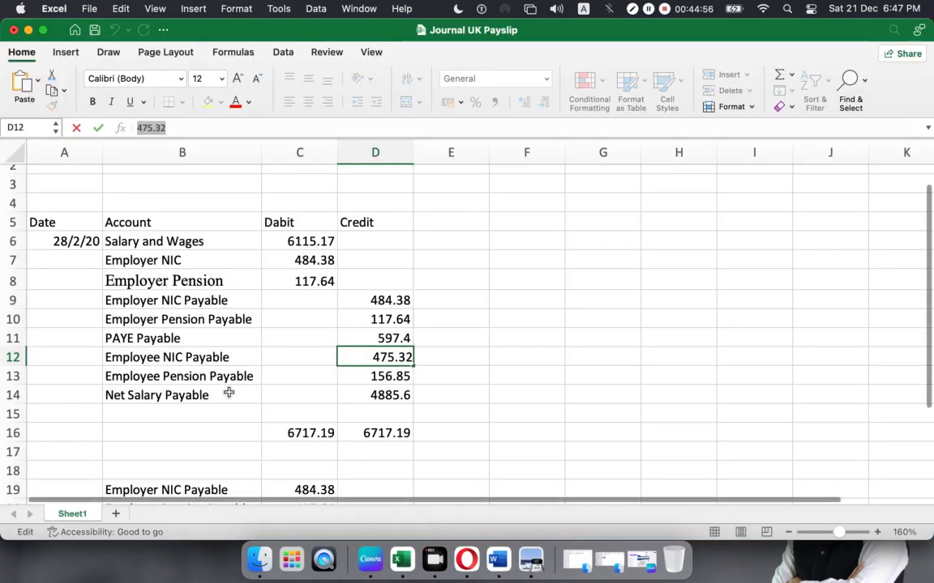
left_click(193, 375)
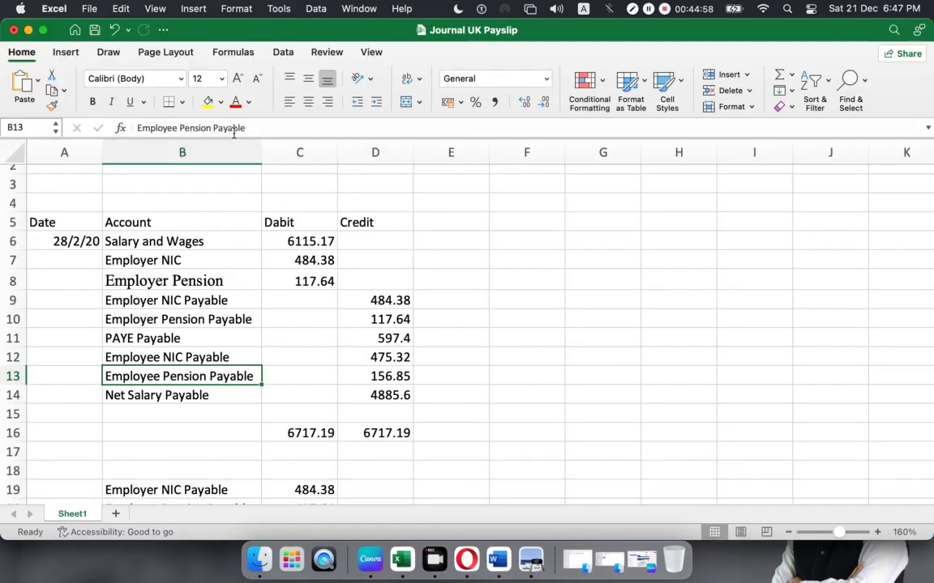
left_click_drag(242, 128, 73, 129)
key("super+c")
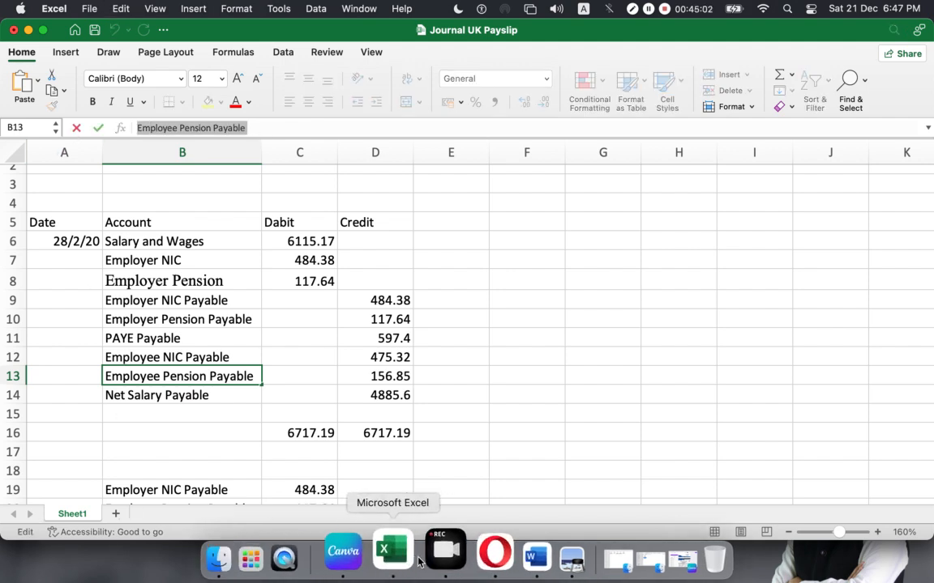
left_click(423, 556)
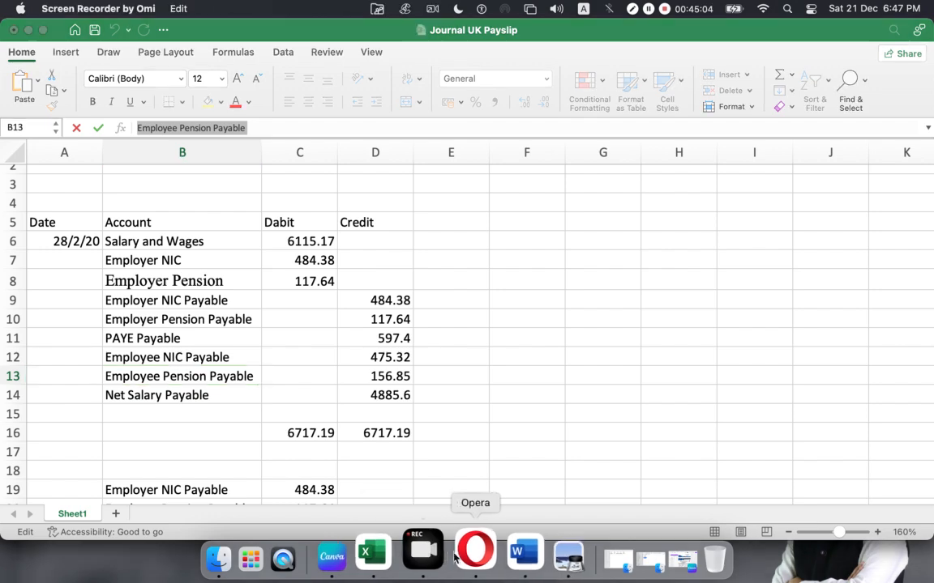
left_click(470, 556)
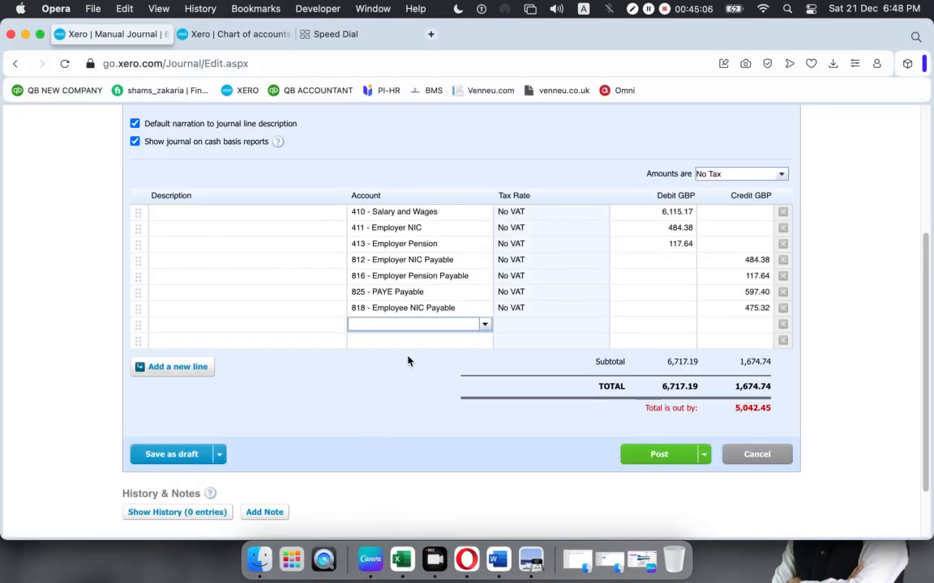
key("super+v")
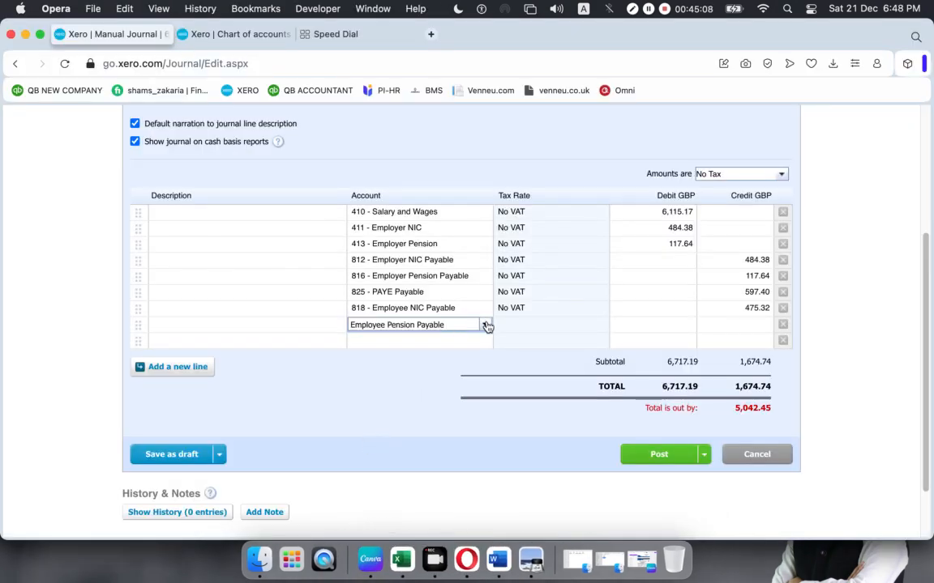
- Copy the unmatched name Employee Pension Payable and start a new account from its journal line, with type Liability and code 819
left_click(377, 325)
key("super+c")
left_click(375, 119)
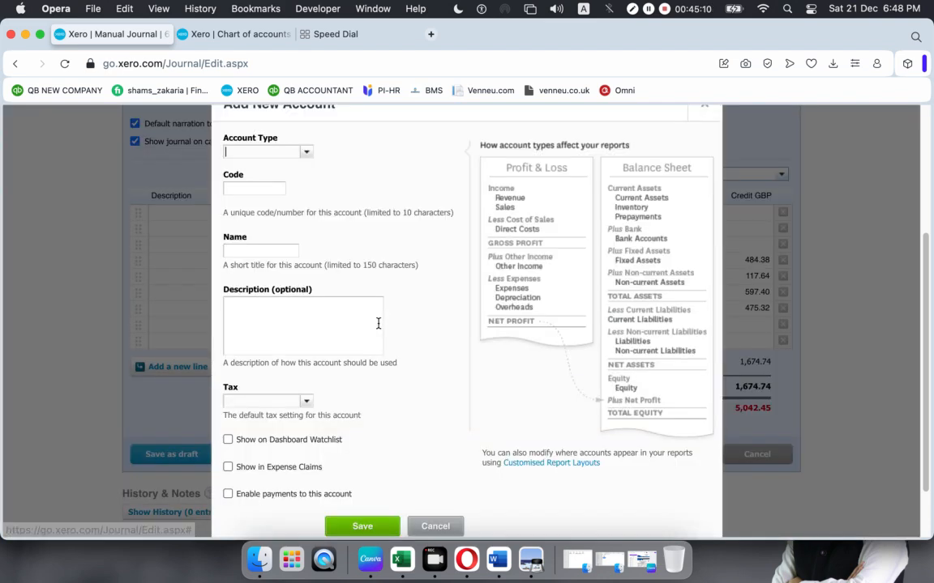
left_click(307, 153)
type("li")
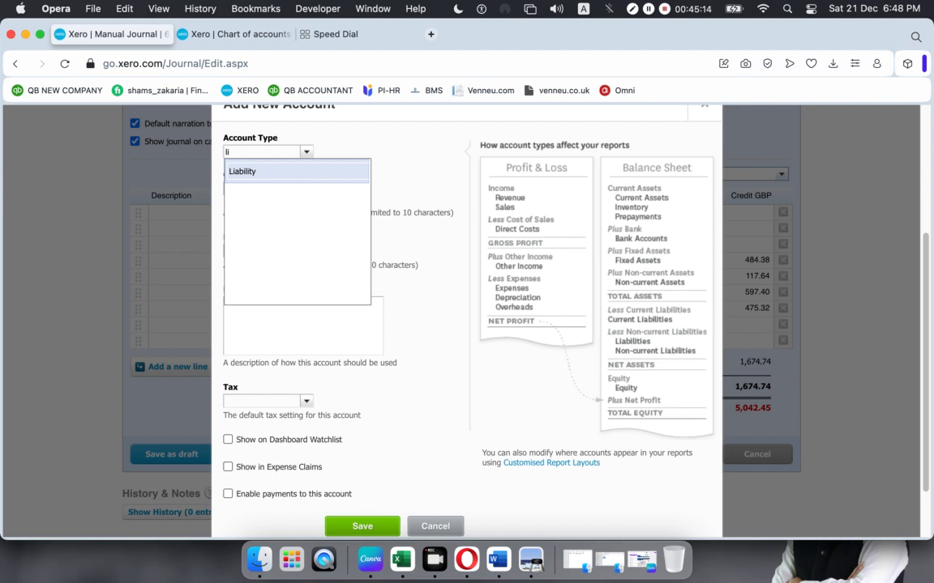
key("Return")
left_click(255, 187)
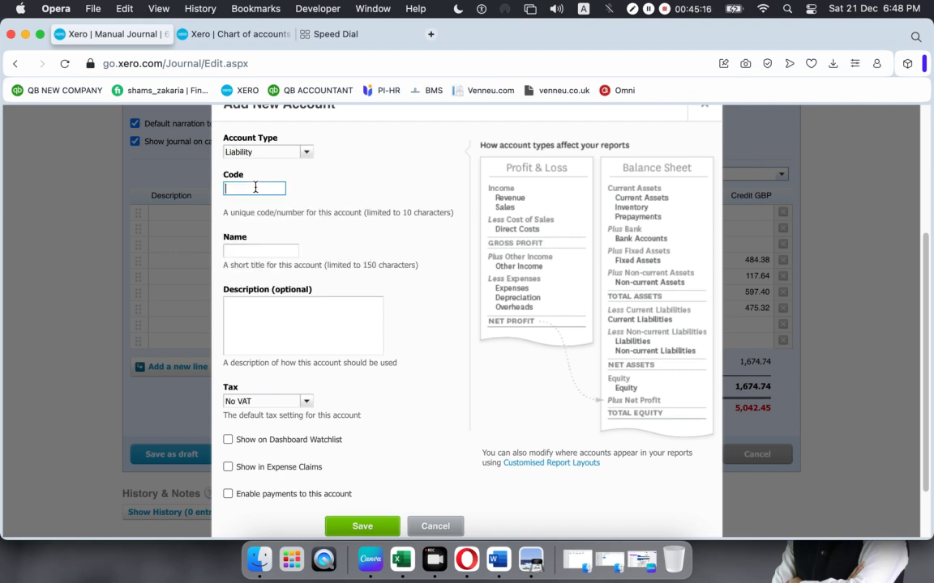
type("819")
right_click(256, 187)
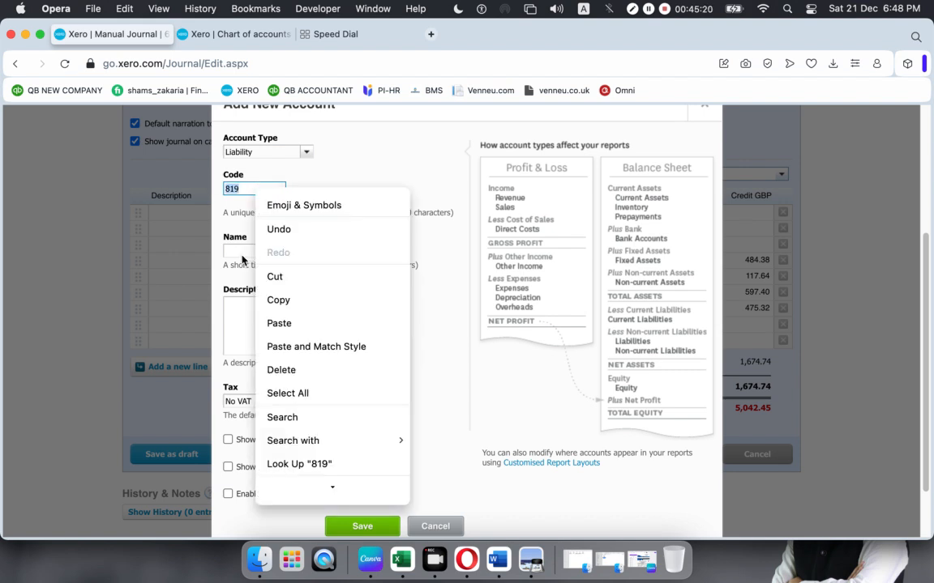
left_click(241, 259)
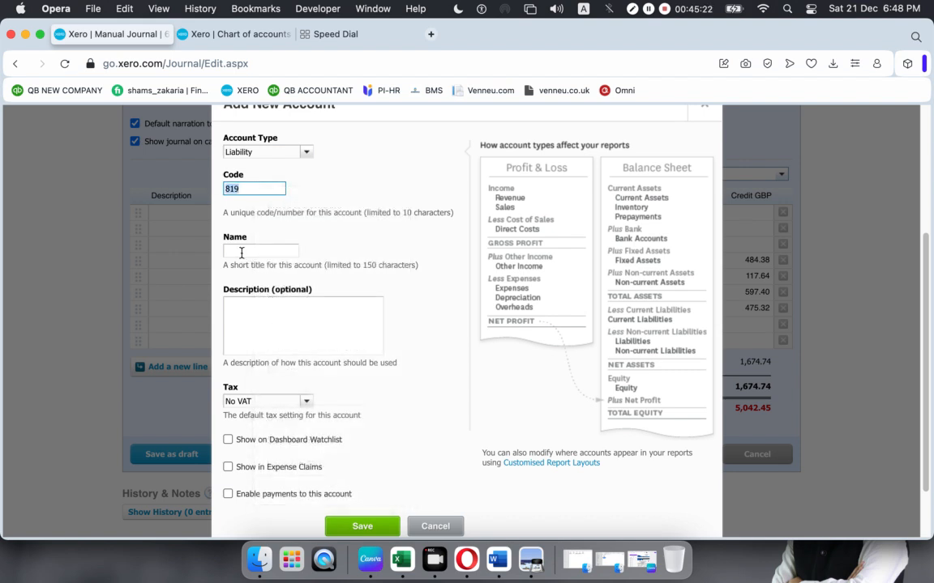
- Name the new liability account Employee Pension Payable and save it
left_click(243, 252)
key("super+v")
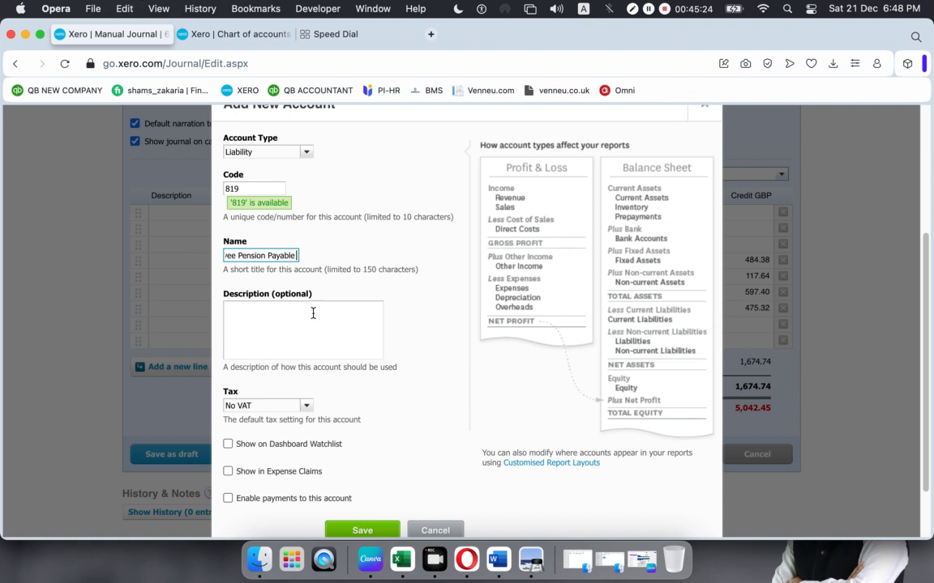
left_click_drag(288, 256, 120, 261)
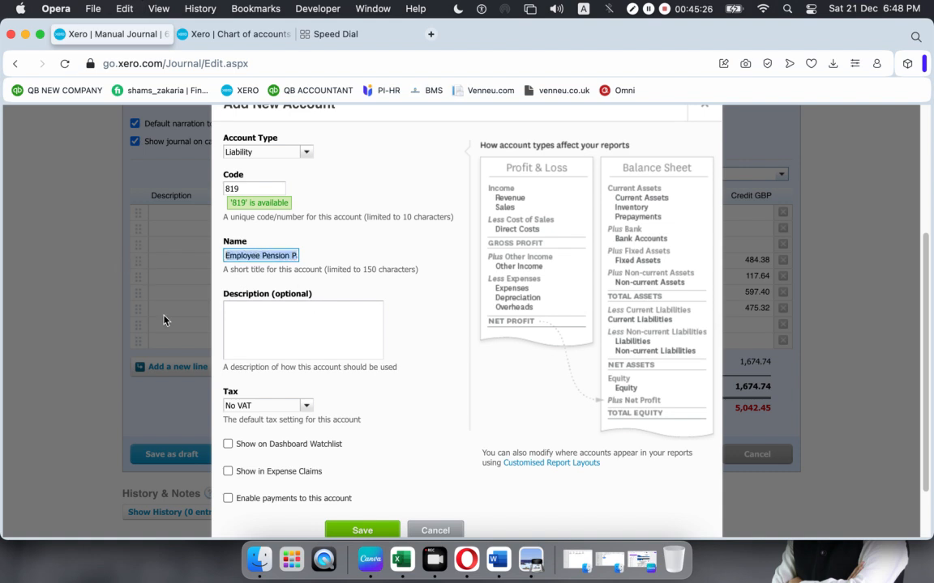
left_click(362, 530)
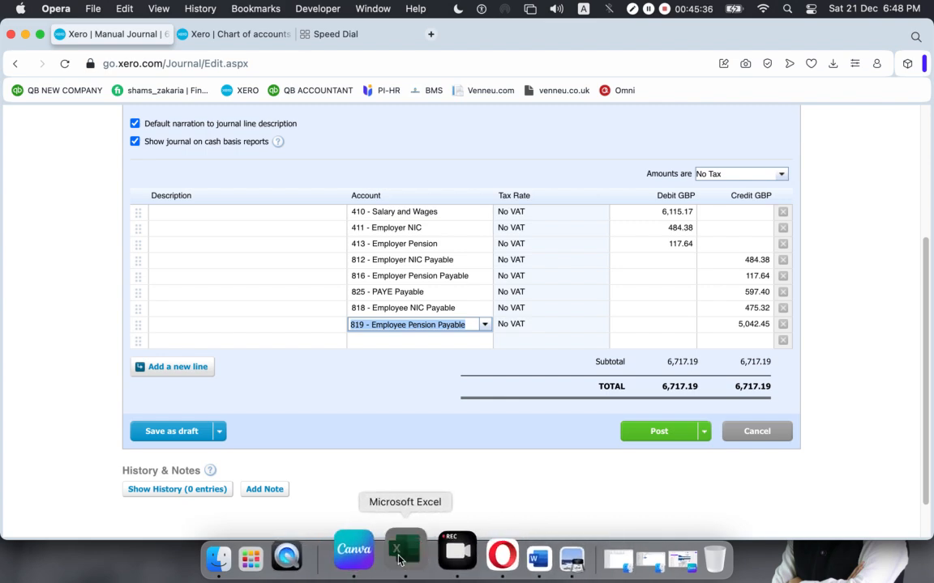
- Copy the Employee Pension Payable credit from Excel cell D13 and set that line's credit to 156.85 in Xero
left_click(399, 559)
left_click(405, 376)
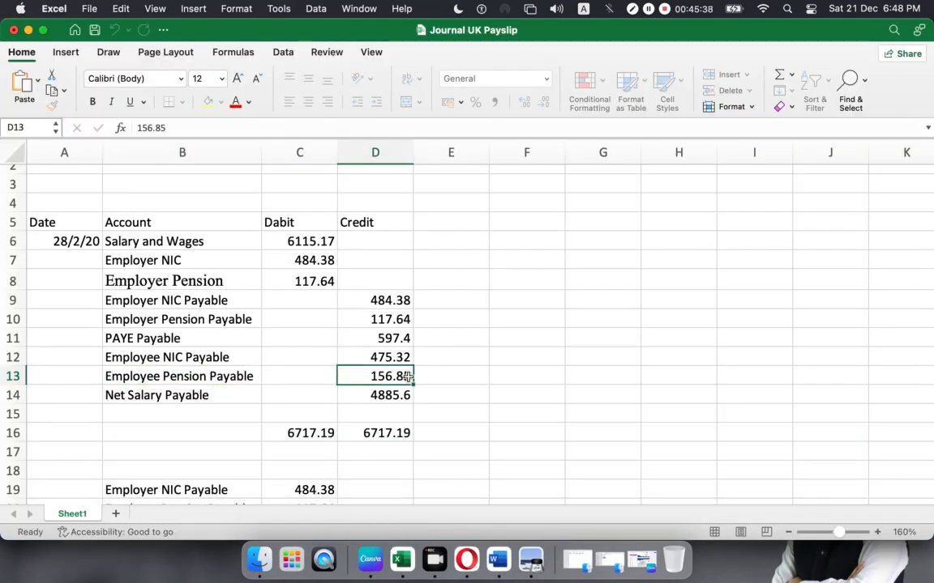
double_click(145, 127)
key("super+c")
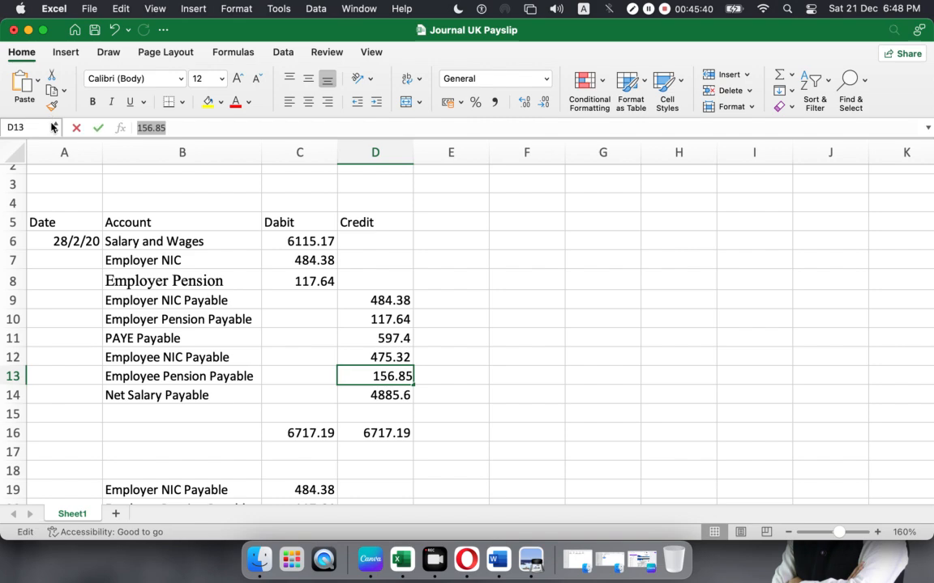
left_click(466, 559)
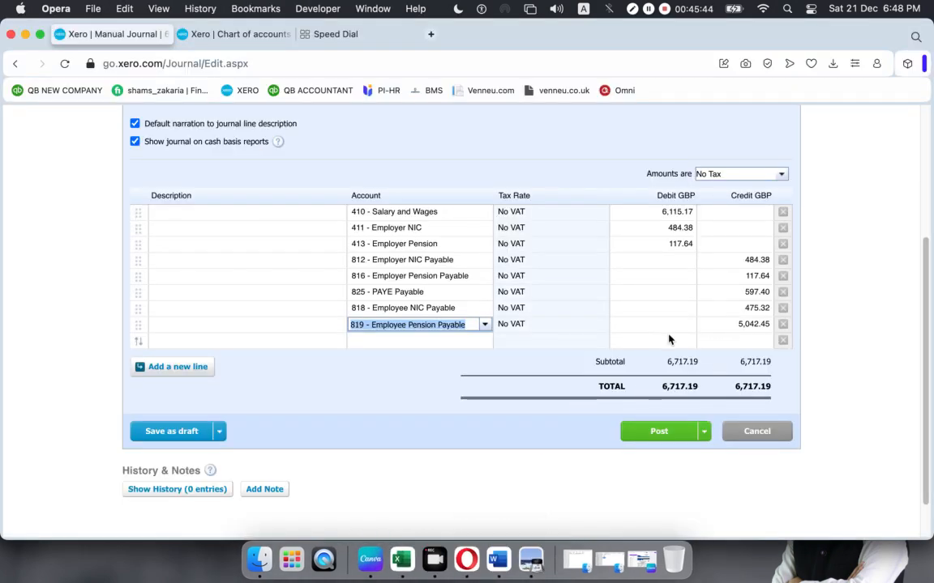
left_click(722, 339)
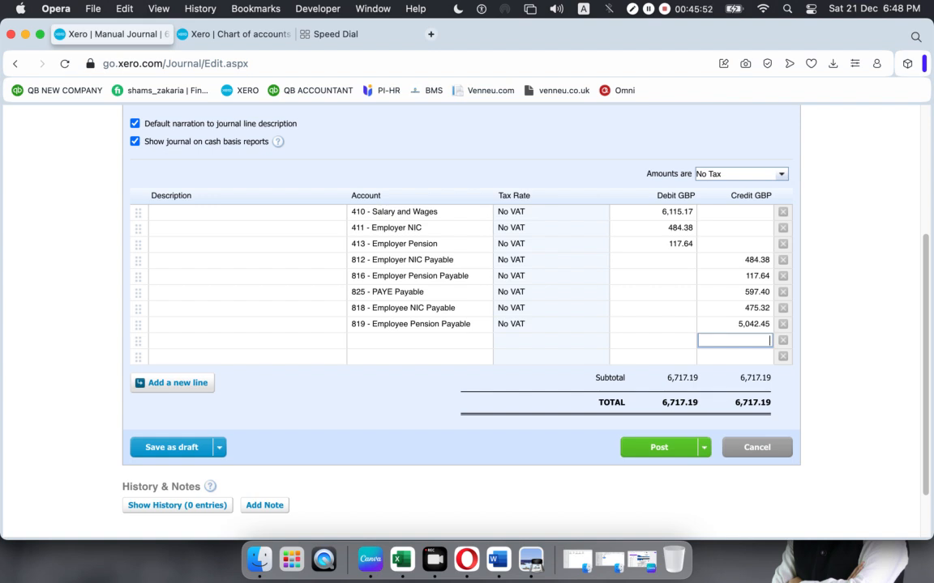
type("156.85")
left_click(725, 323)
key("super+v")
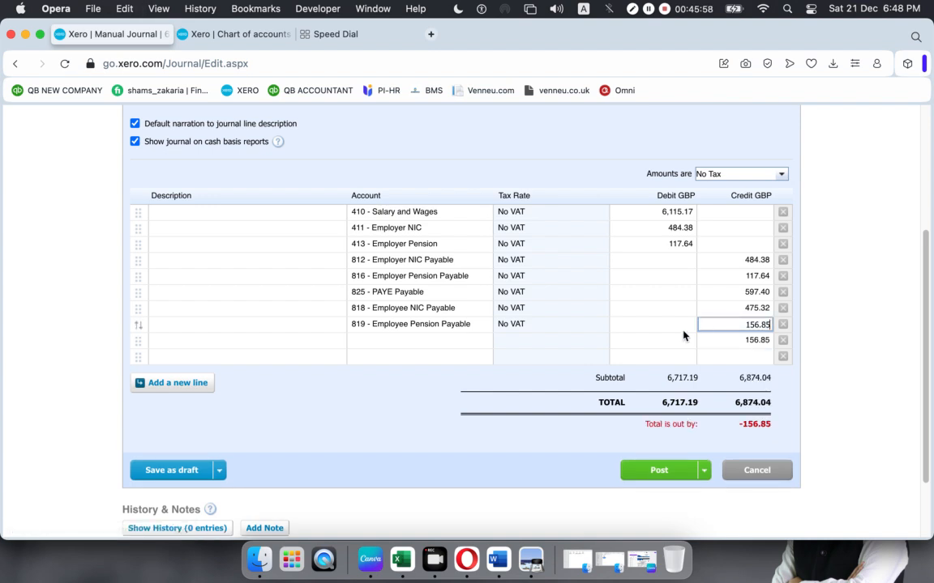
left_click_drag(687, 331, 629, 343)
left_click(584, 361)
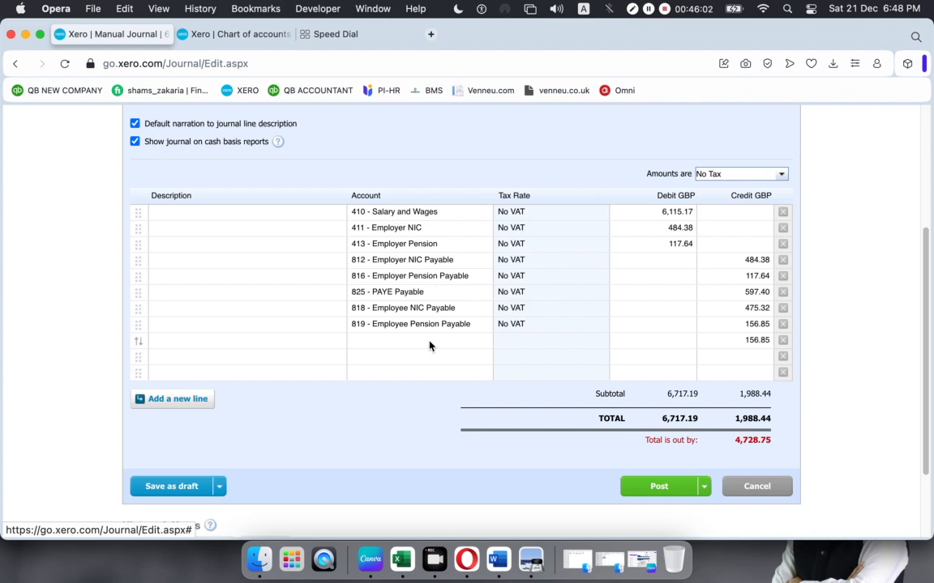
- Copy the account name Net Salary Payable from Excel cell B14 and check the Net Pay column in SUMMARIES.pdf
left_click(401, 559)
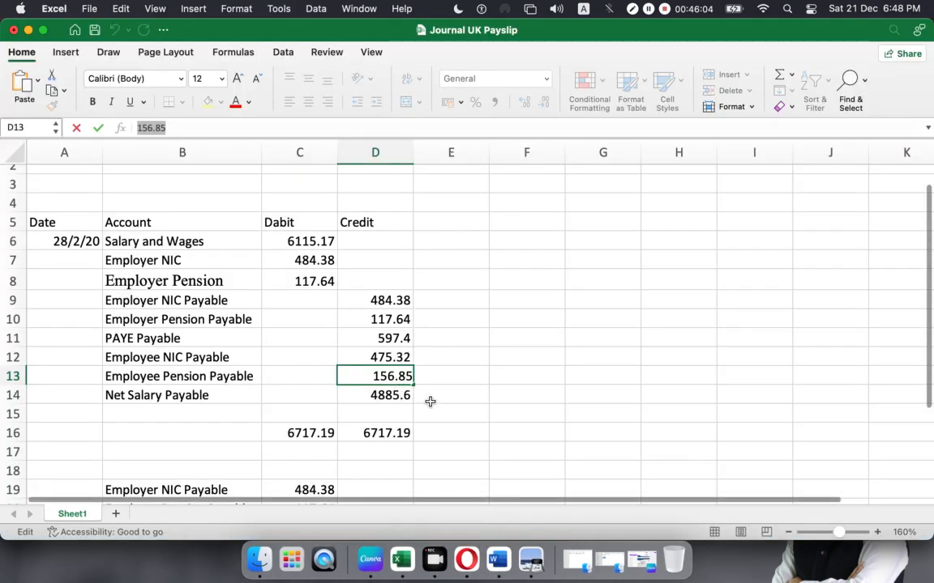
left_click(183, 393)
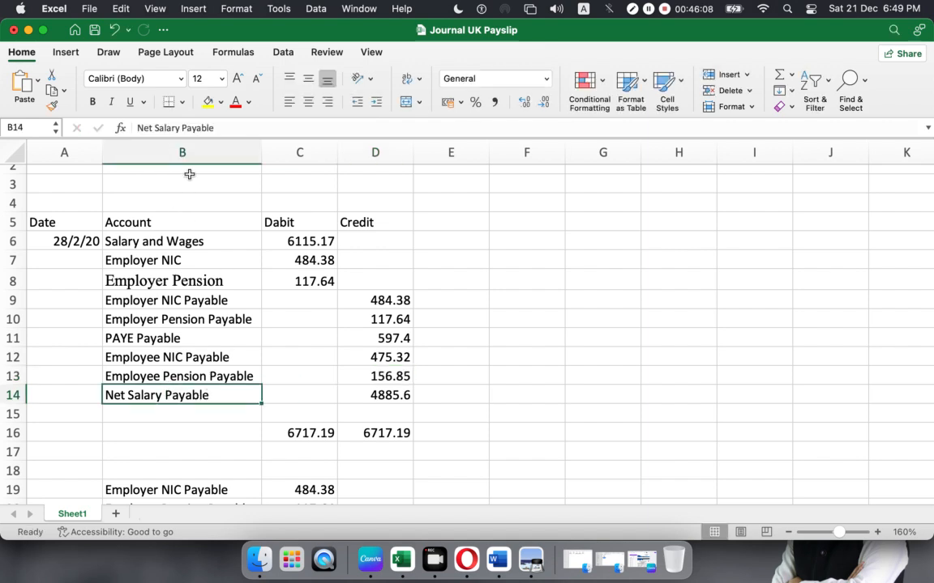
left_click_drag(252, 124, 20, 122)
key("super+c")
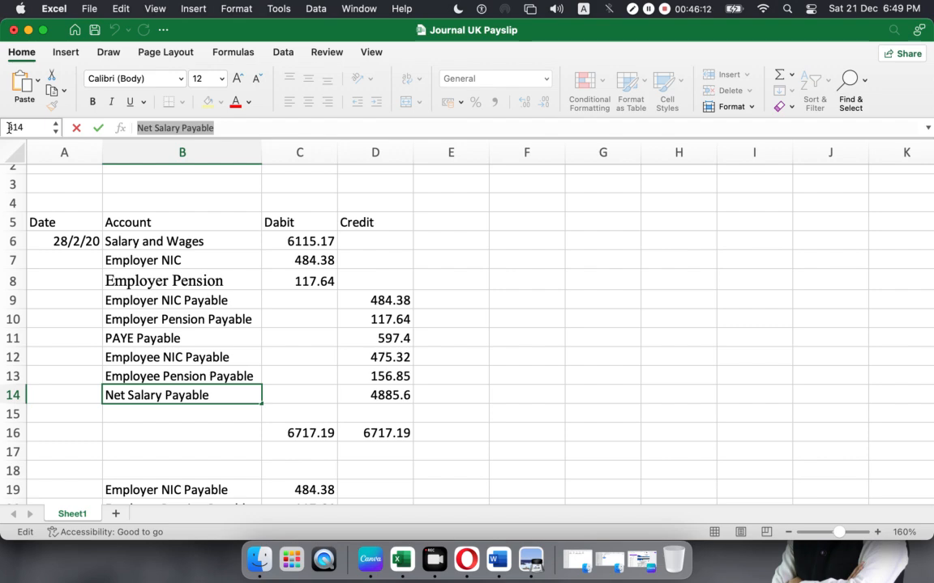
left_click(532, 553)
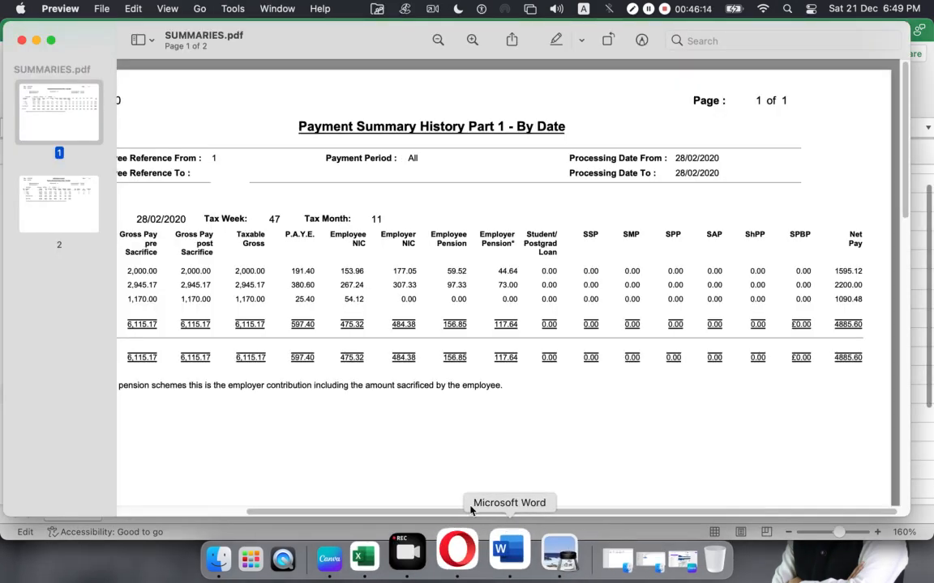
left_click_drag(849, 229, 875, 254)
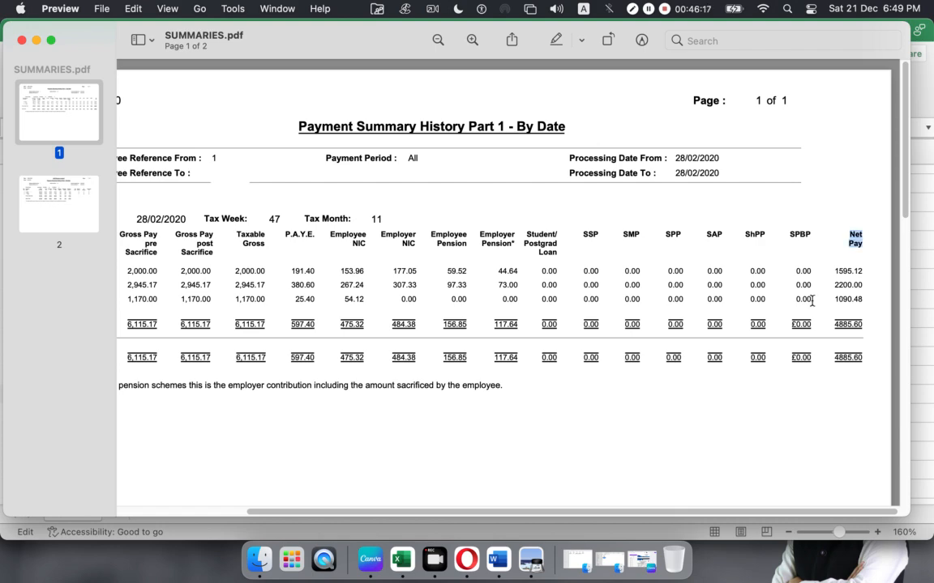
left_click(401, 557)
- Try to paste Net Salary Payable as the account of the ninth journal line in Xero
left_click(467, 553)
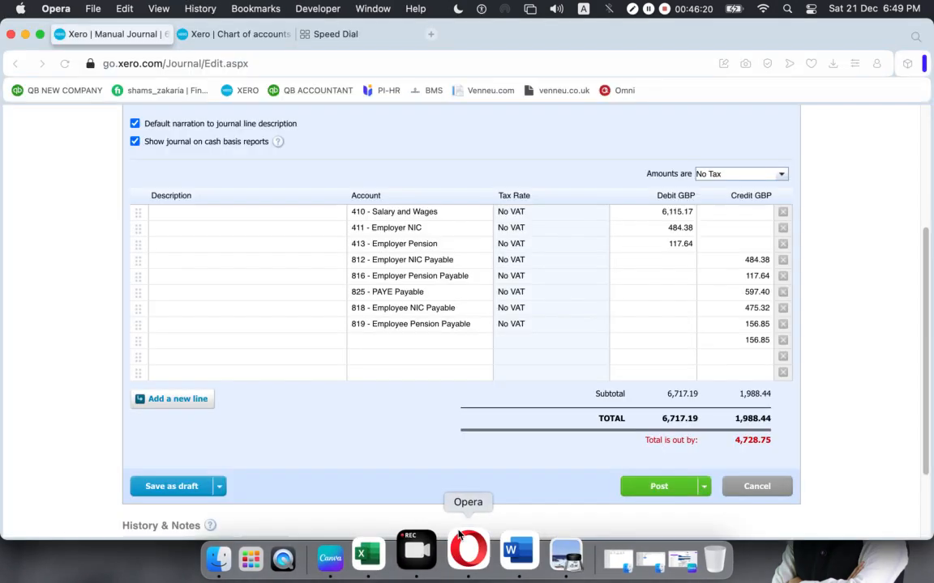
left_click(369, 341)
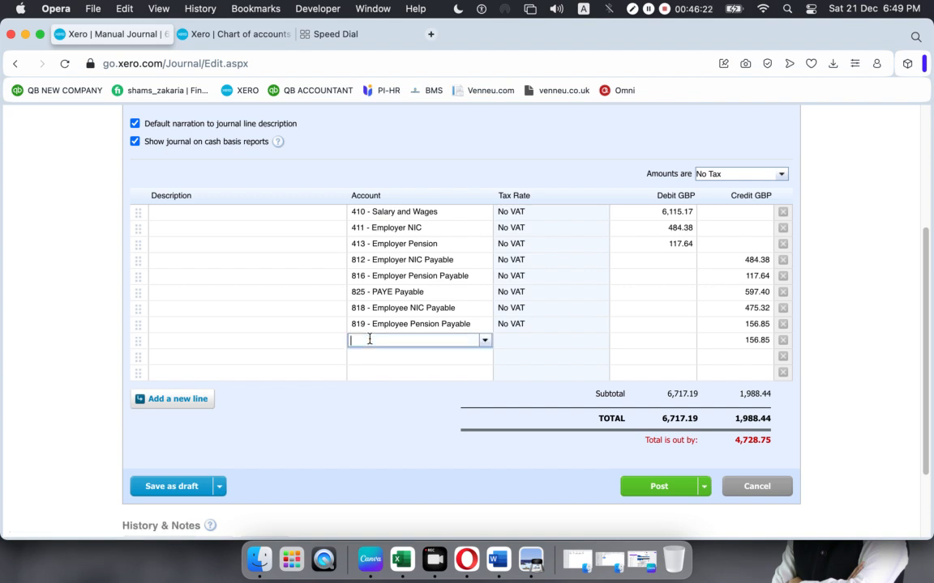
key("super+v")
left_click(406, 368)
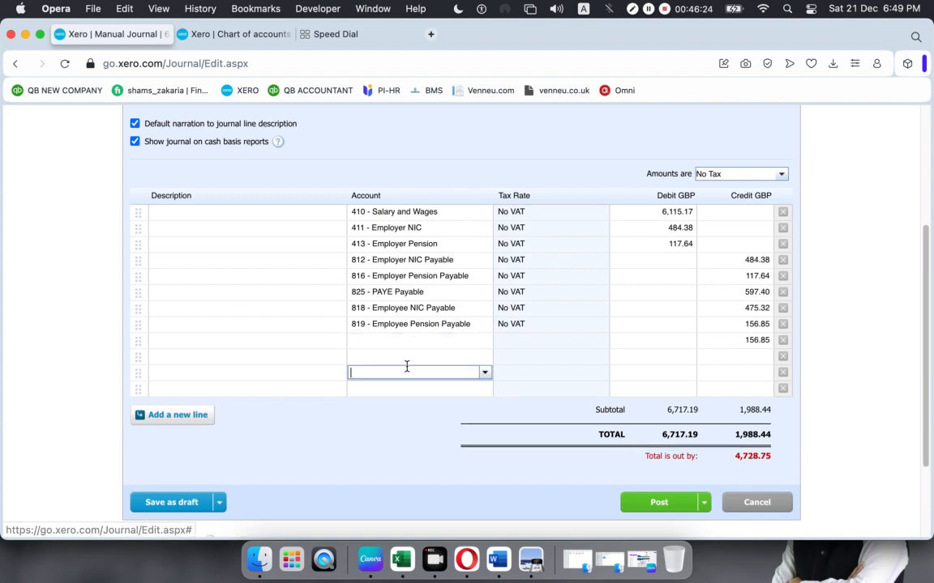
- In Xero, start a new account from the ninth journal line's account field and set its type to Liability
left_click(468, 341)
left_click(487, 348)
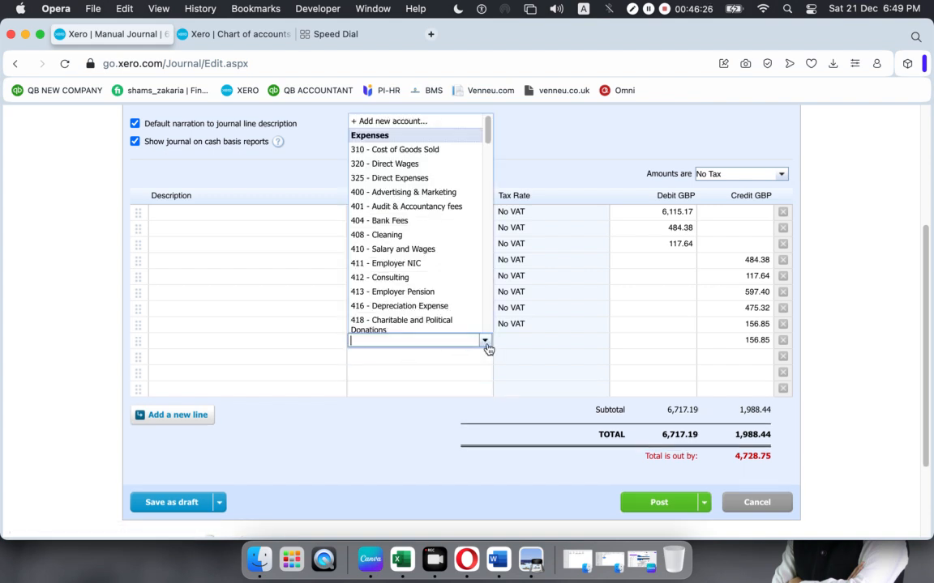
left_click(440, 123)
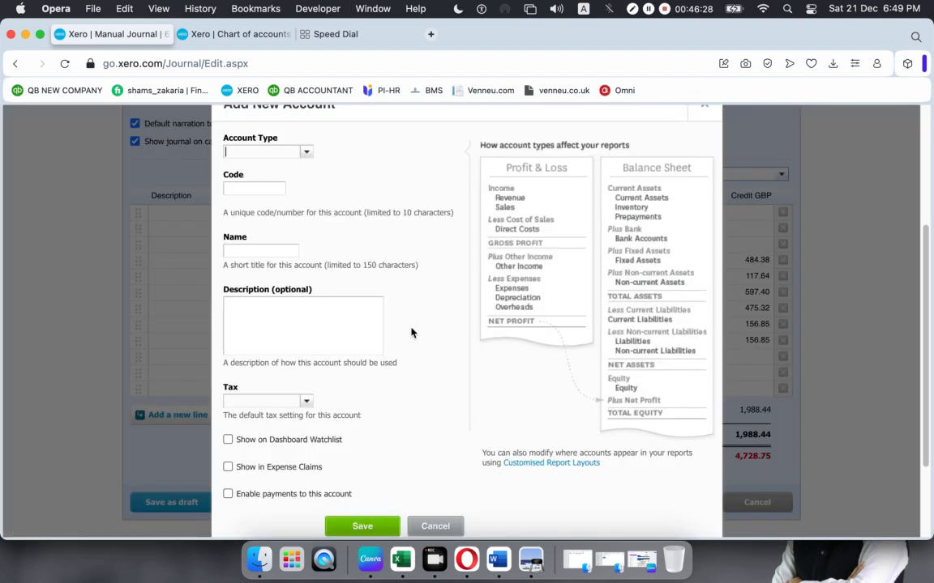
left_click(306, 154)
type("l")
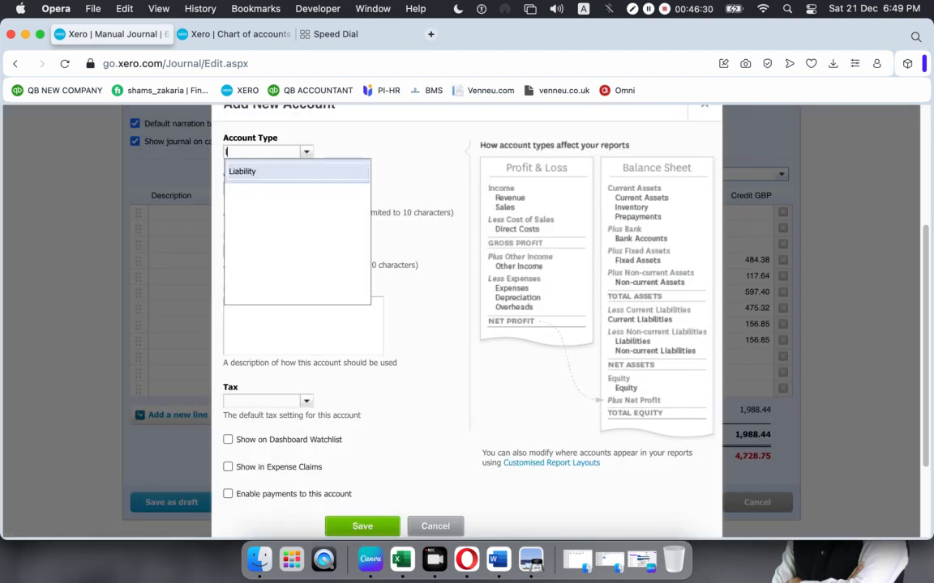
key("Return")
- Give the new liability account the code 821 and the name Net Salary Payable, and save it
left_click(244, 188)
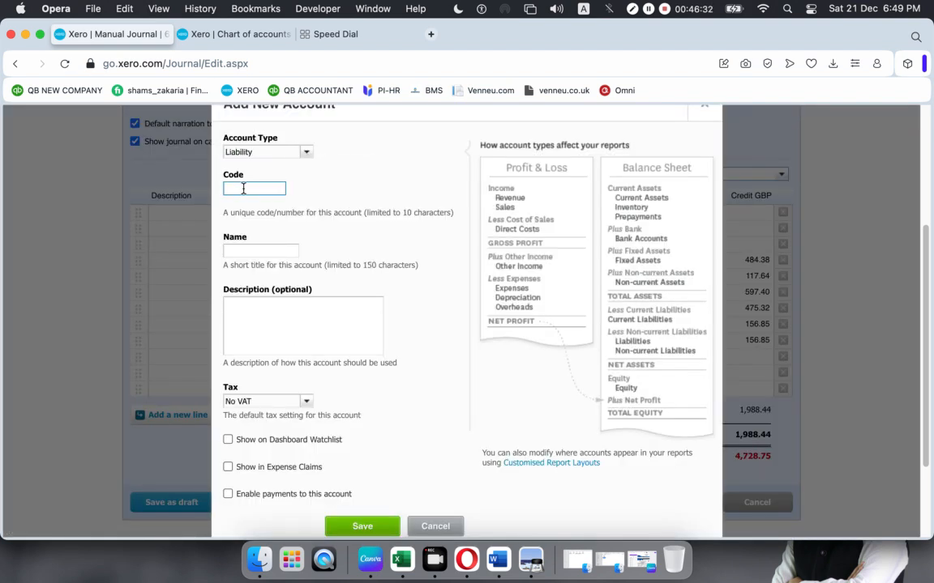
type("8")
key("Tab")
left_click(245, 188)
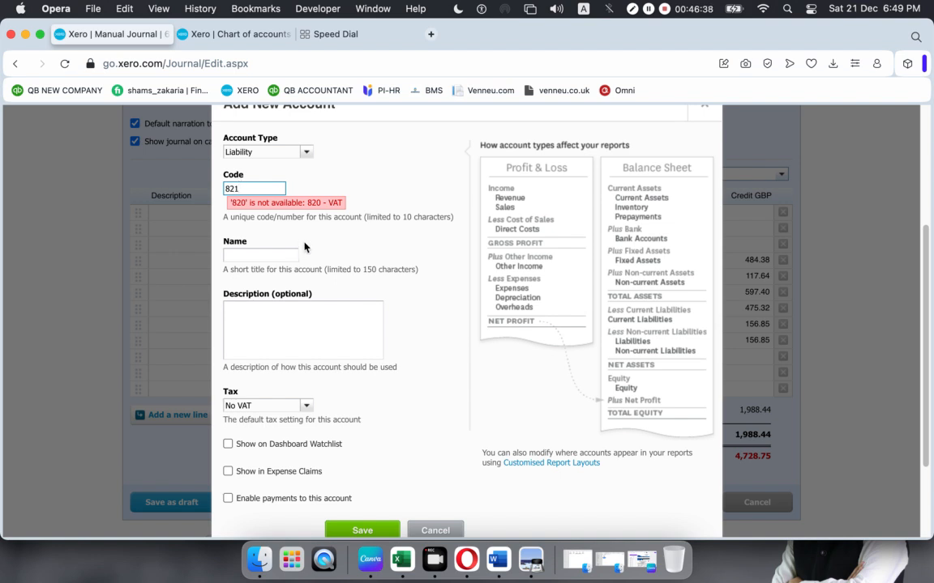
key("Tab")
key("super+v")
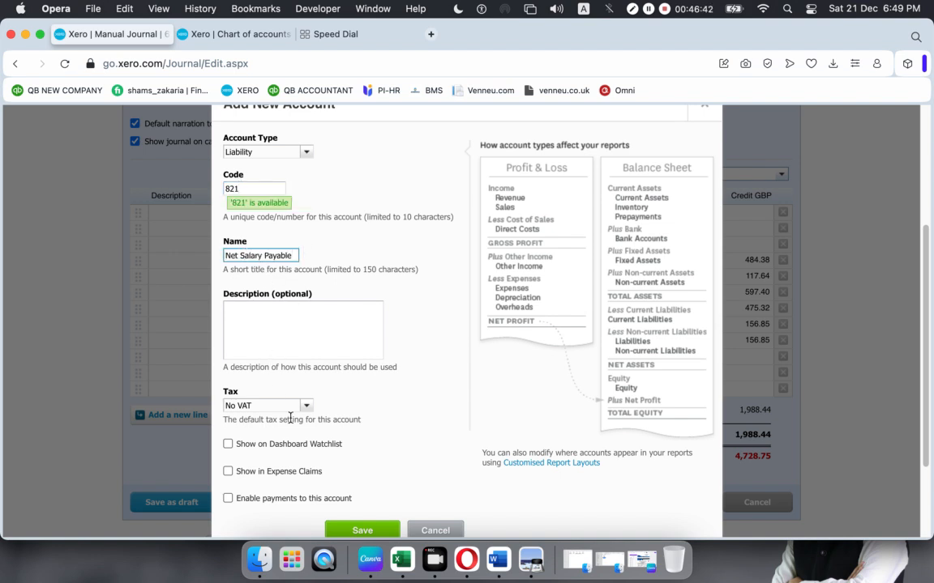
left_click(358, 530)
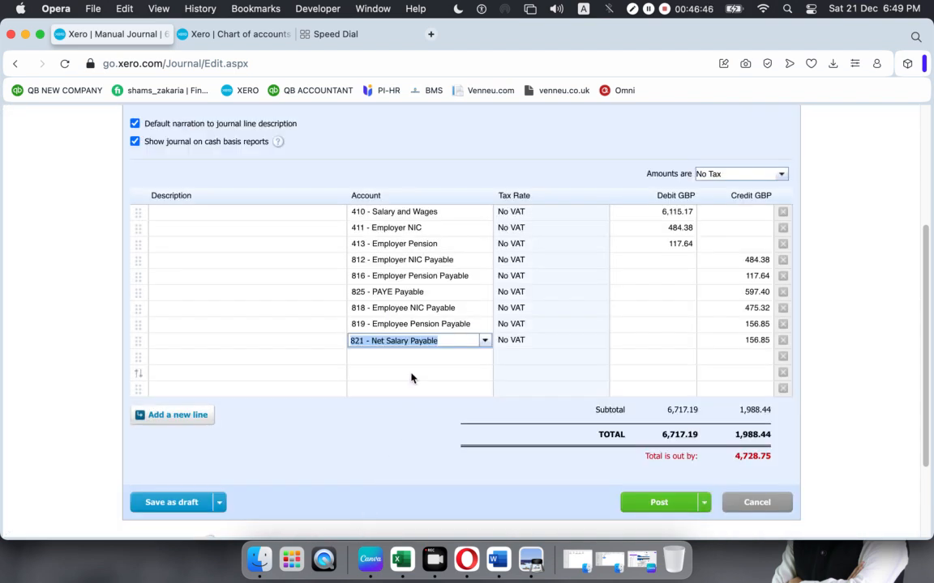
- Look up the net pay total in SUMMARIES.pdf and set the Net Salary Payable line's credit to 4885.60 in Xero
left_click(527, 559)
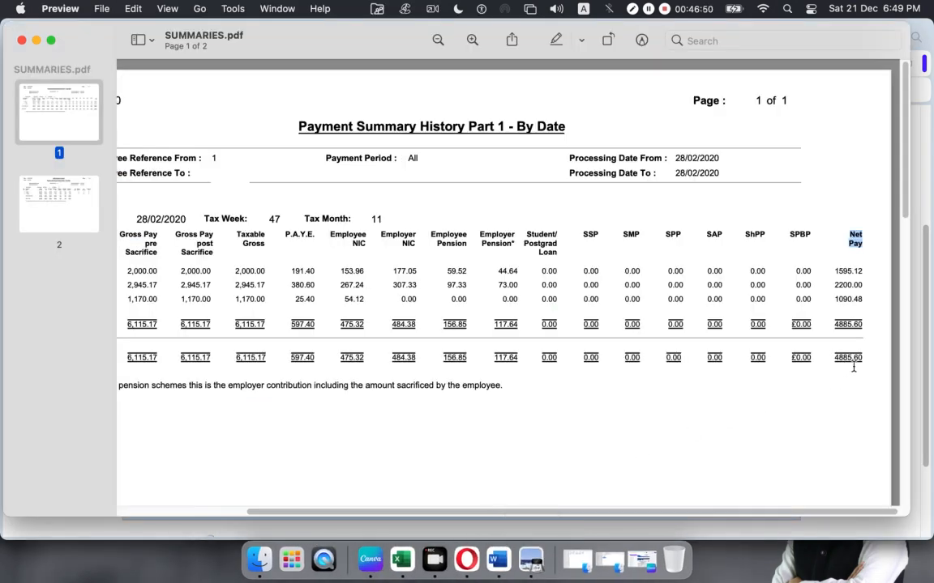
left_click(466, 559)
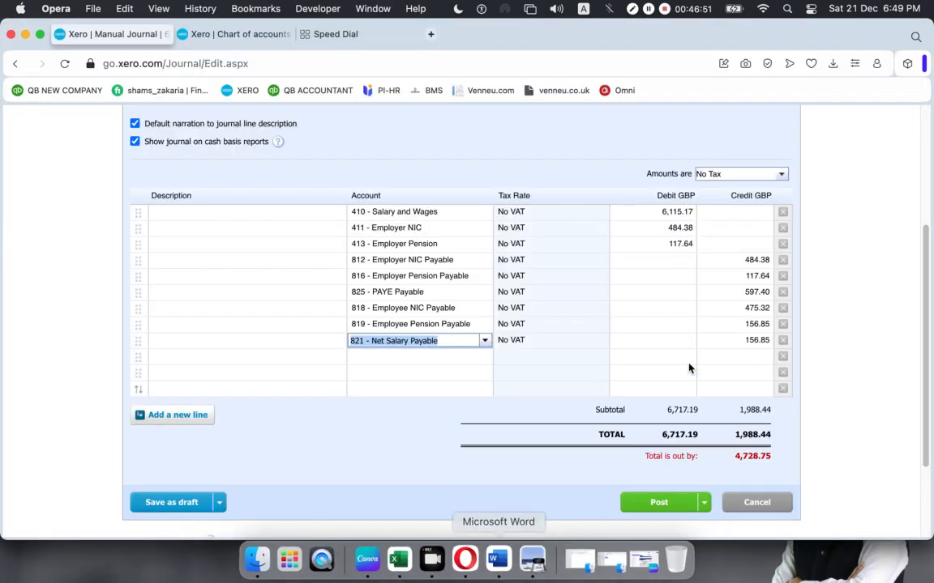
left_click(756, 341)
type("4885.60")
left_click(516, 448)
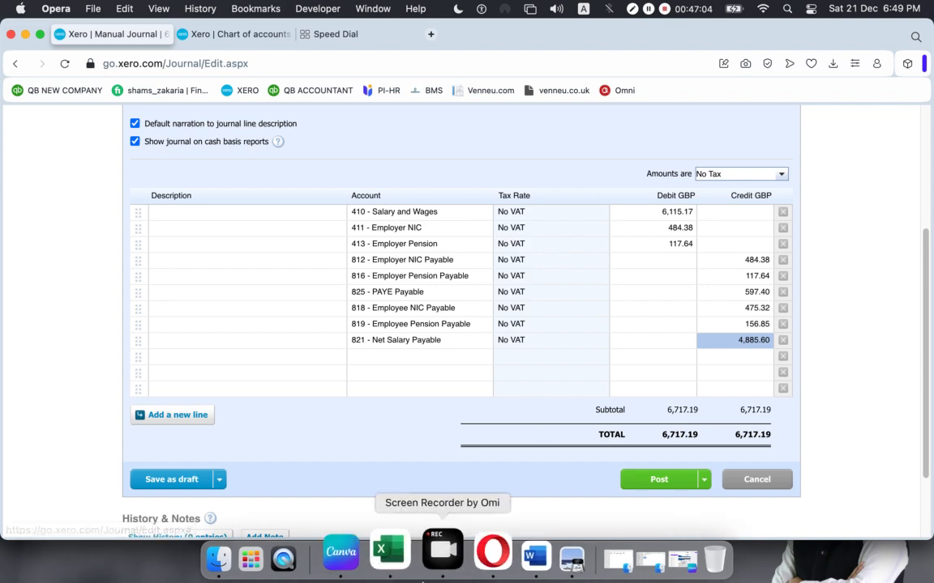
- Check the journal against the Excel sheet and post the manual journal in Xero
left_click(401, 559)
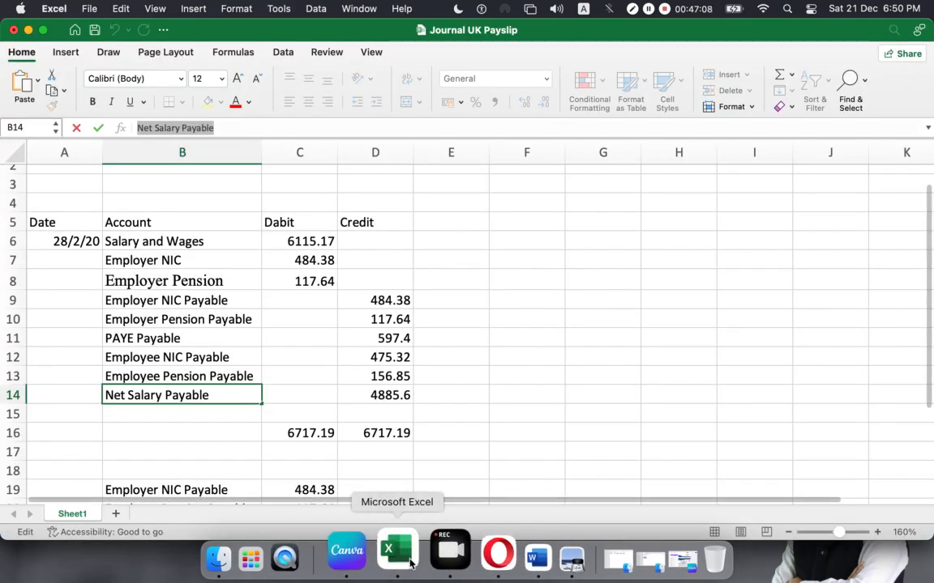
left_click(460, 558)
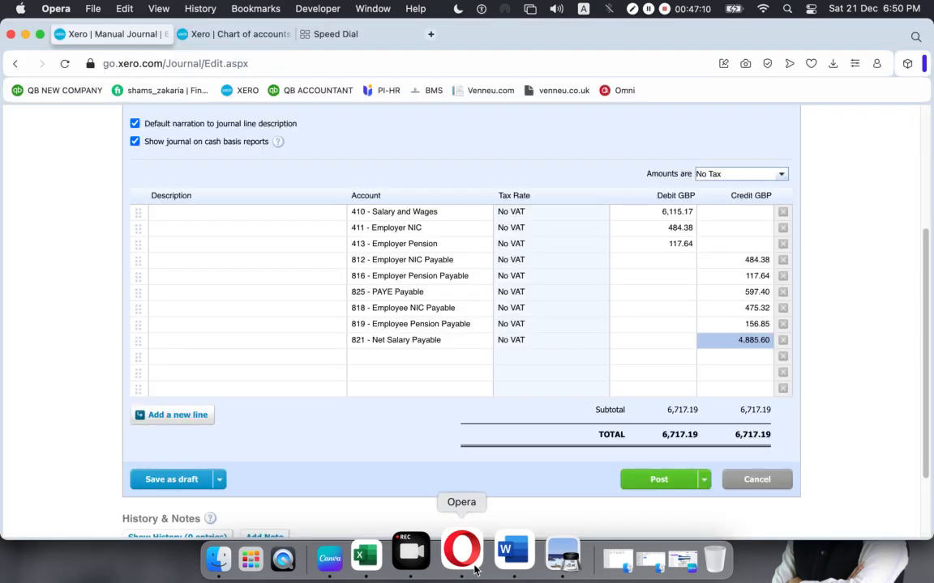
left_click(659, 481)
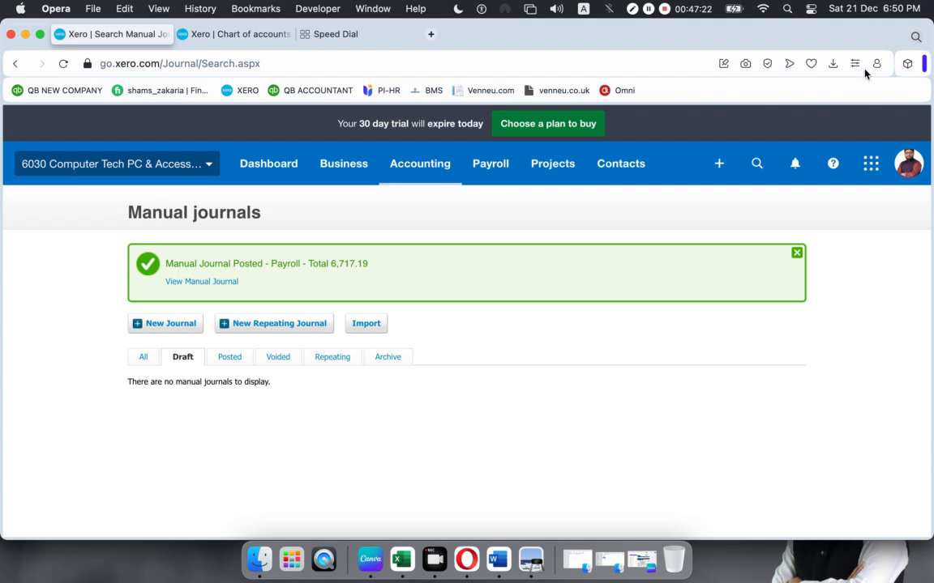
- Review the liability payment entry in the Excel journal sheet, from Employer NIC Payable down to Bank/Cash
left_click(401, 558)
scroll(313, 339, "down", 5)
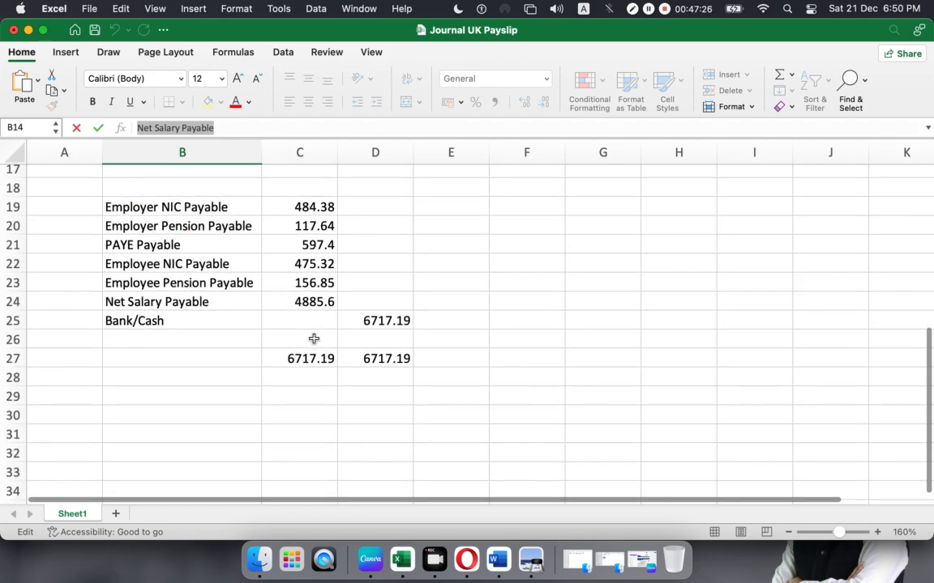
left_click_drag(138, 208, 138, 302)
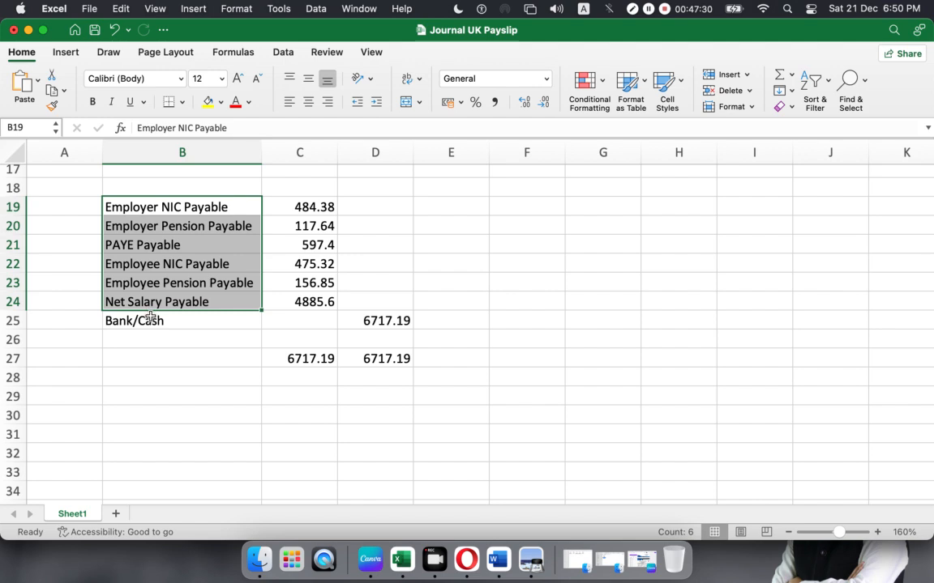
left_click(146, 323)
left_click(401, 305)
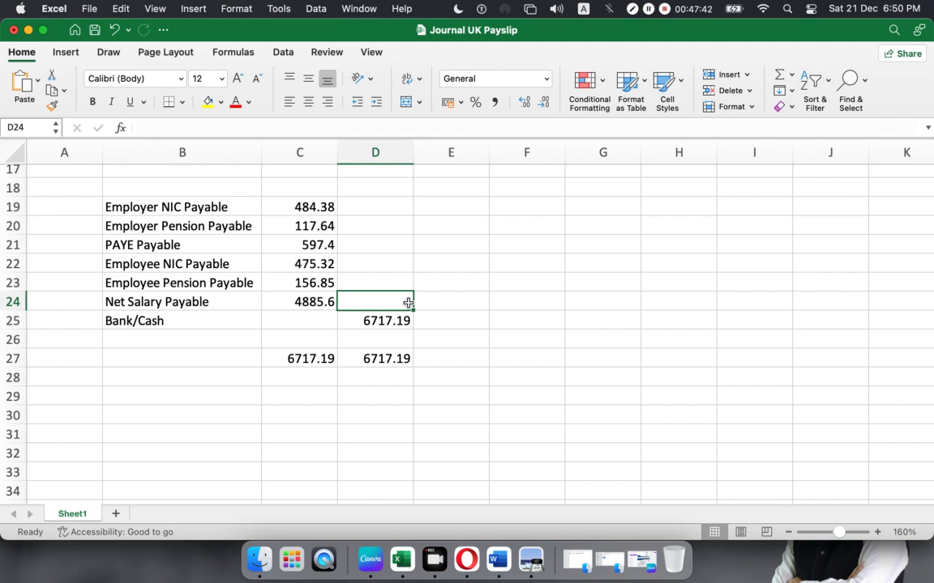
left_click(468, 563)
left_click(166, 325)
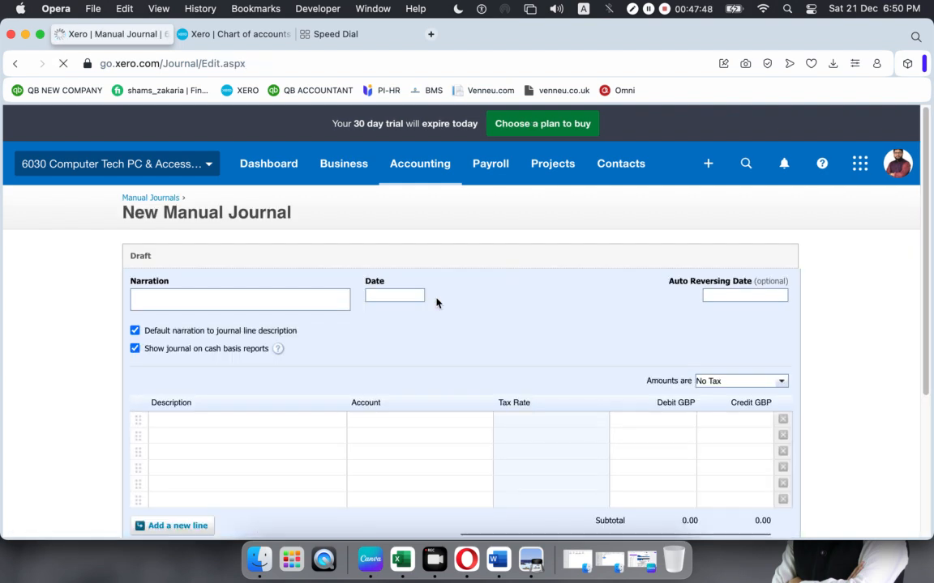
scroll(434, 316, "down", 1)
left_click(431, 403)
left_click(485, 402)
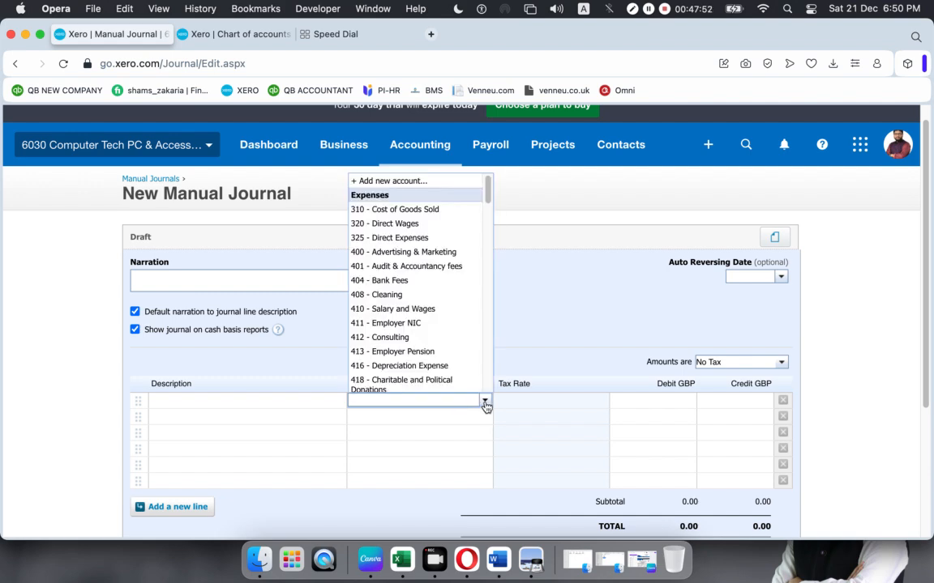
scroll(437, 351, "down", 10)
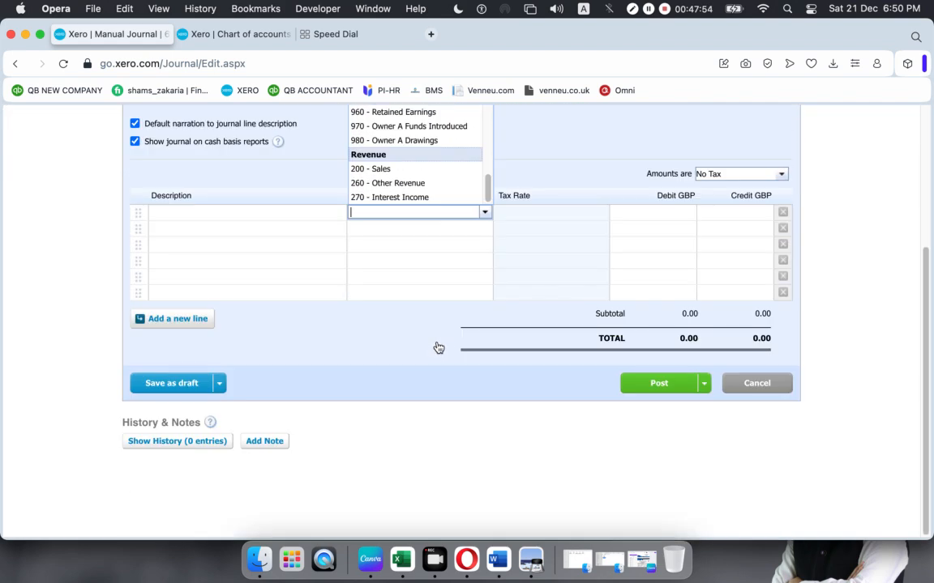
scroll(438, 348, "up", 3)
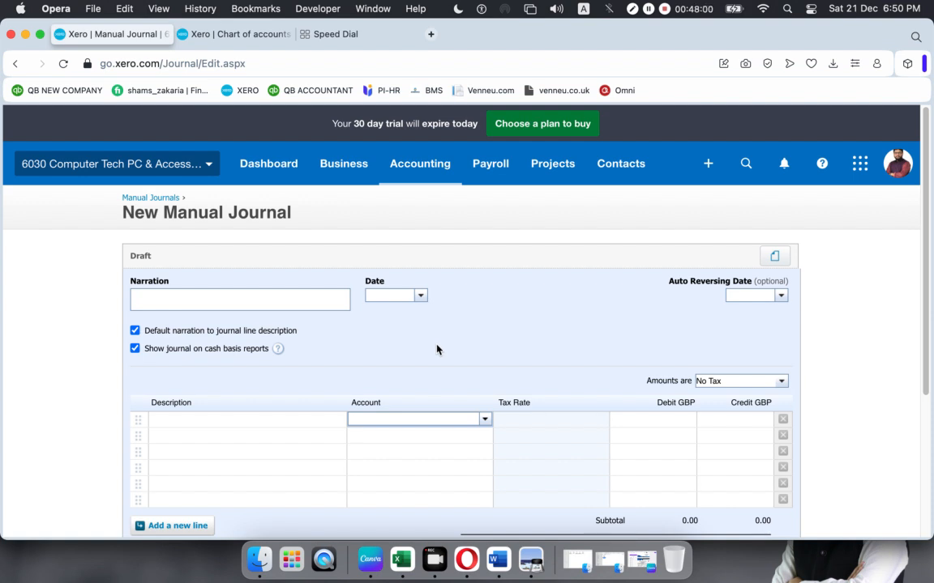
- In Xero, start a new Spend Money transaction paid from the RBS Bank checking account
left_click(710, 167)
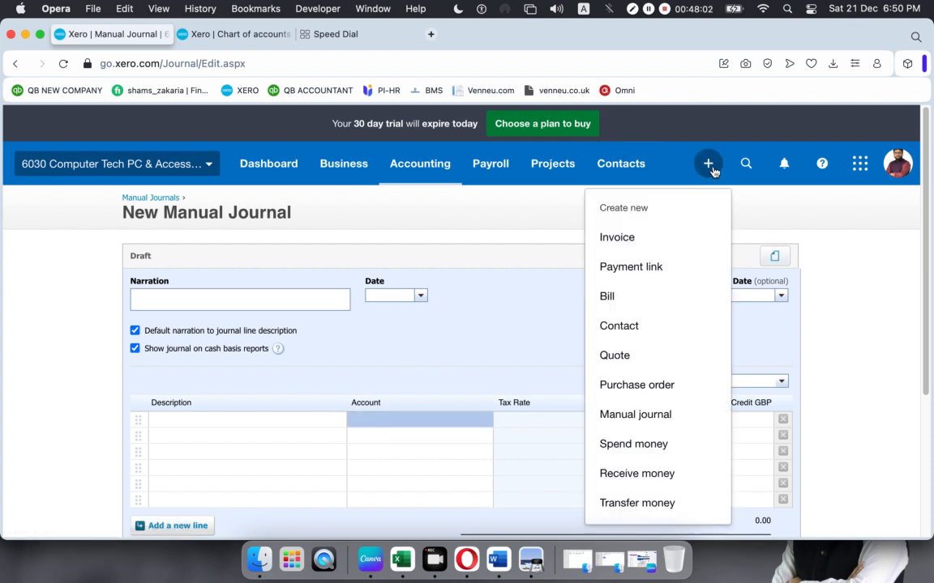
left_click(621, 455)
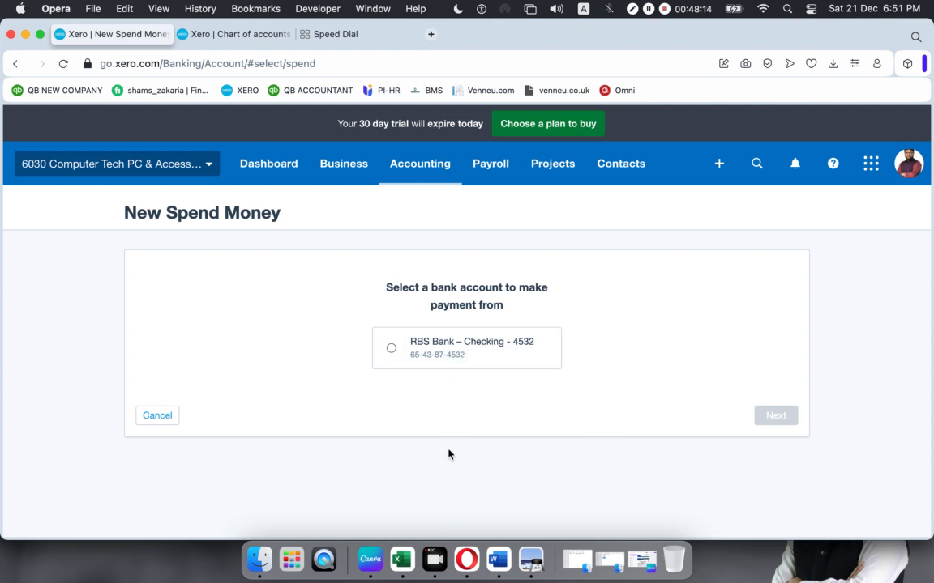
left_click(392, 348)
left_click(762, 416)
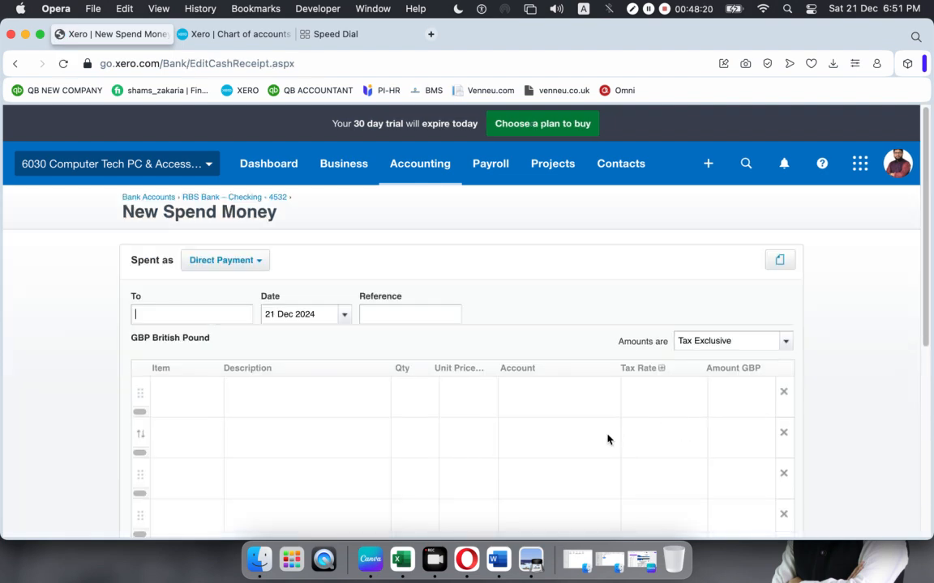
- Enter HMRC as the payee of the Spend Money transaction and add it as a new contact
left_click(220, 315)
type("HMRC")
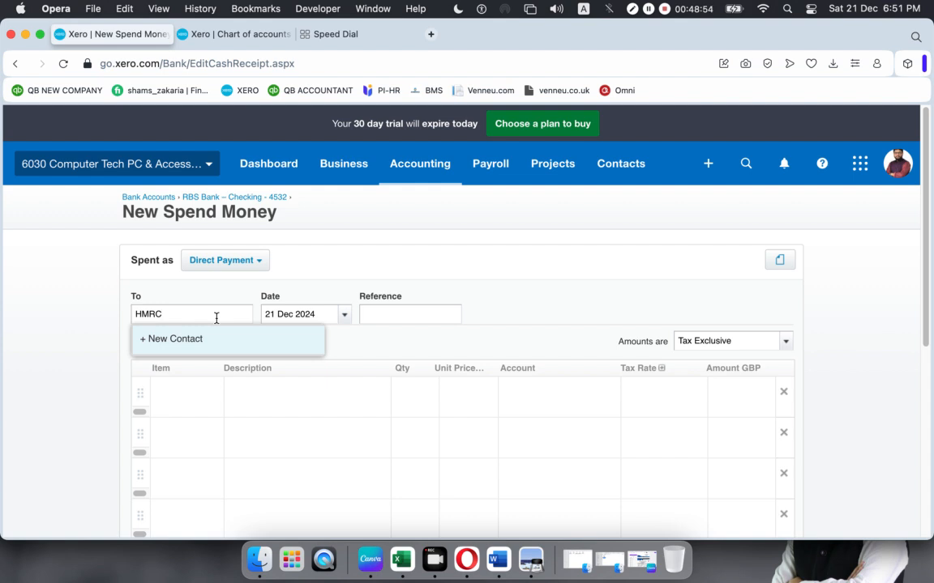
left_click(175, 340)
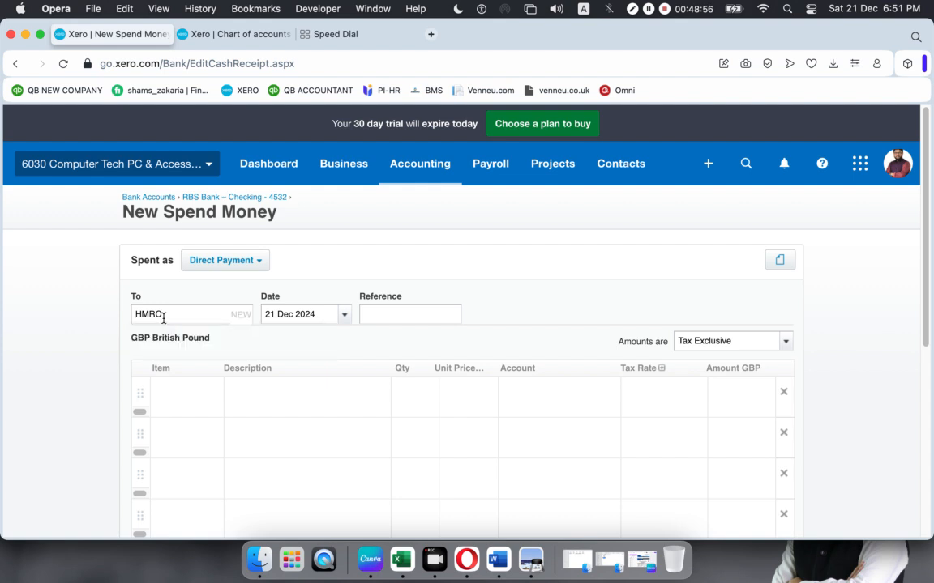
- Set the Spend Money transaction's date to 28 Feb 2020
left_click(344, 316)
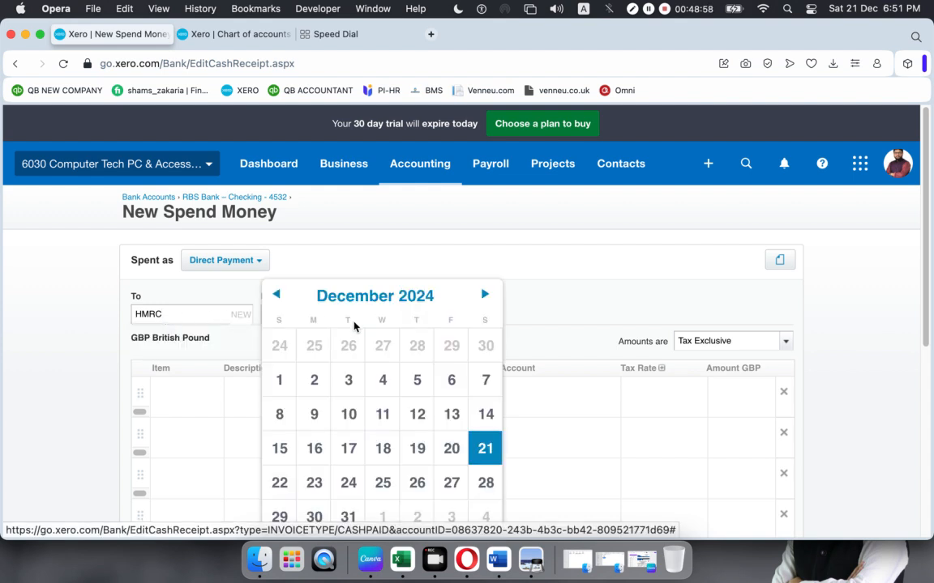
left_click(366, 298)
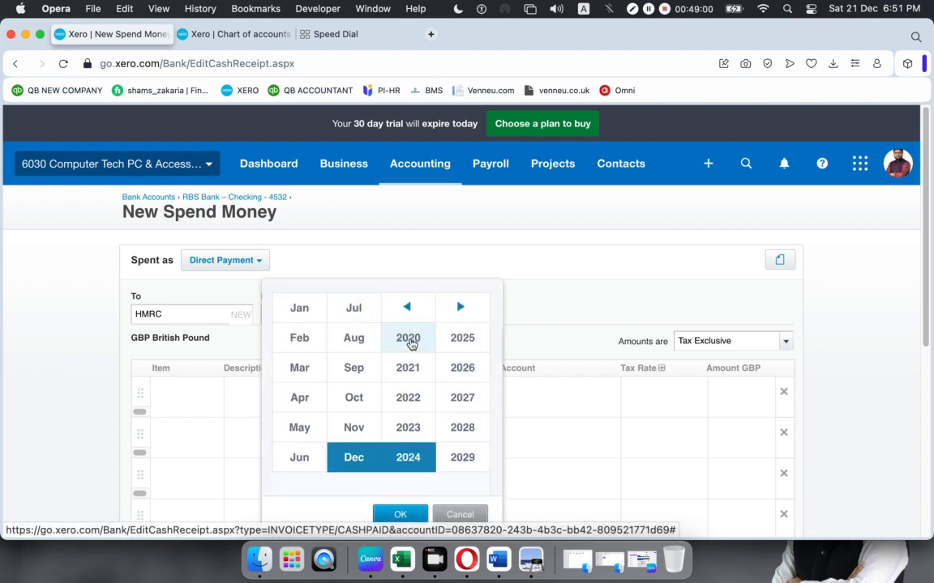
left_click(410, 341)
left_click(300, 341)
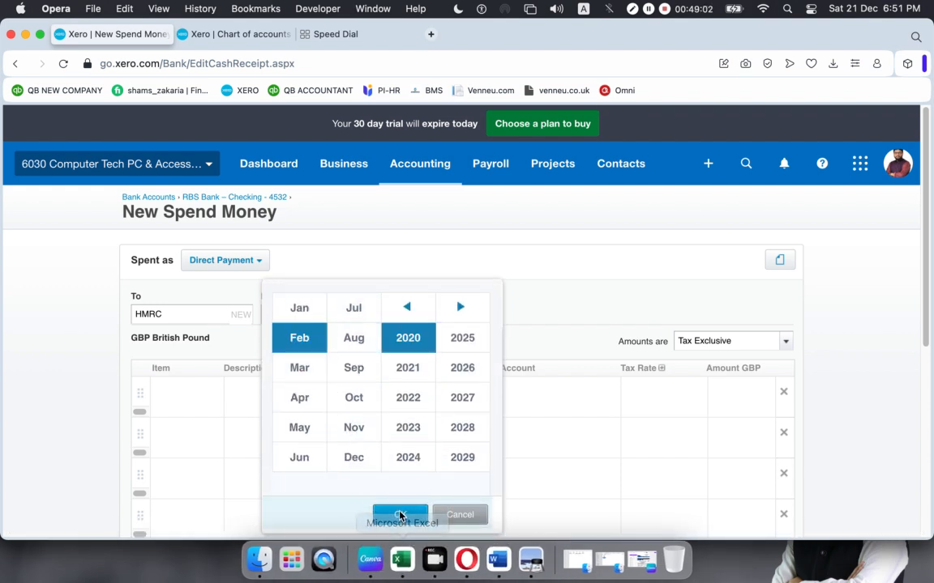
left_click(399, 515)
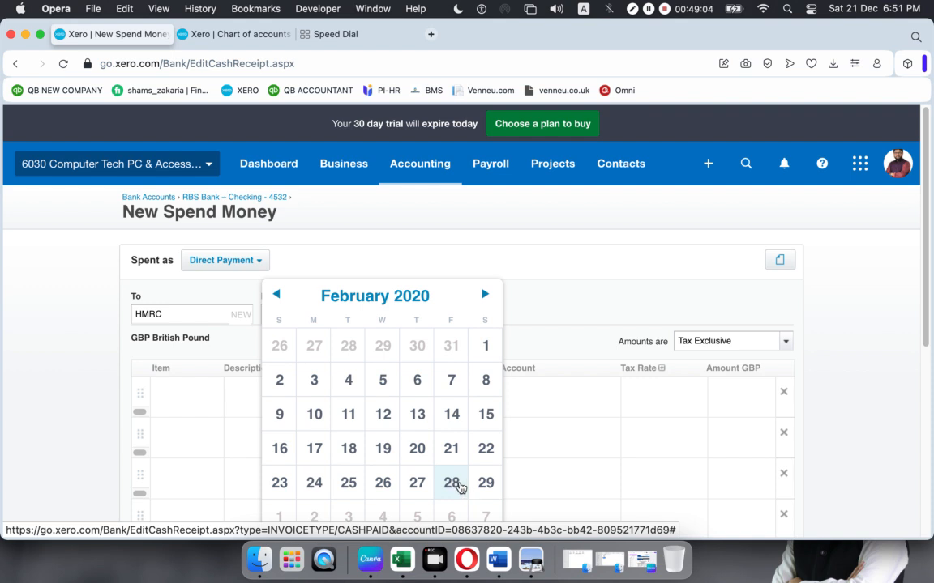
left_click(451, 483)
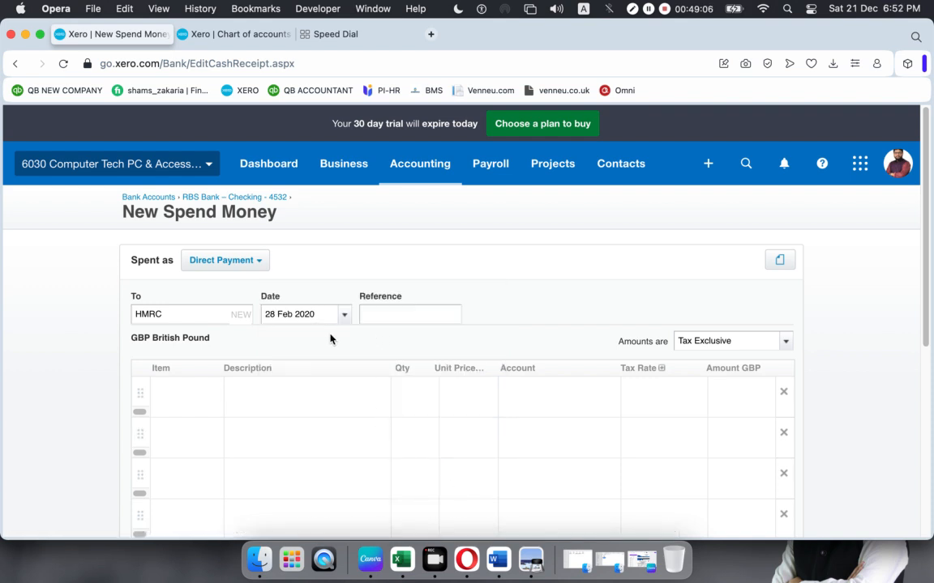
- Describe the first payment line as All TAX PAID and set its quantity to 1
scroll(330, 339, "down", 2)
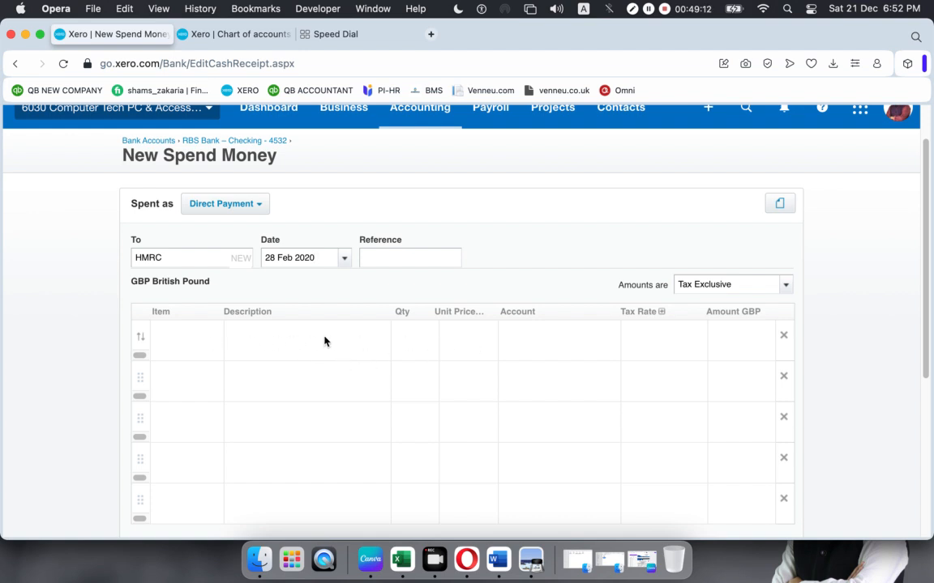
left_click(296, 334)
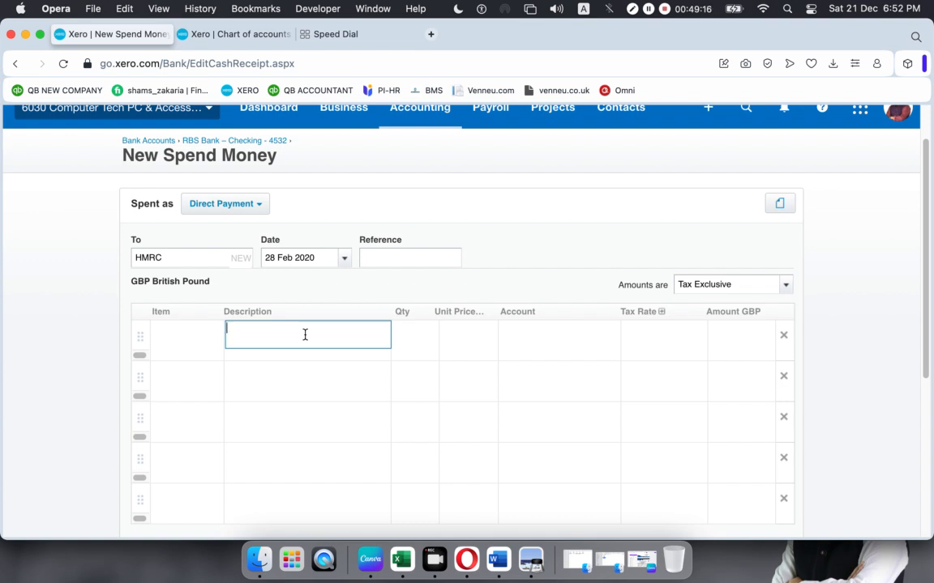
type("AX PAID")
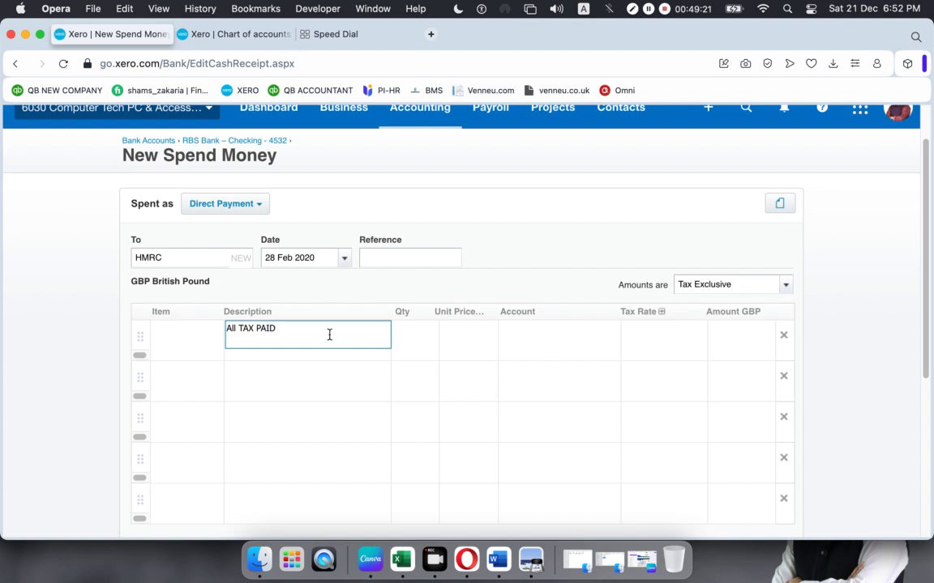
left_click(410, 343)
type("1")
left_click(469, 337)
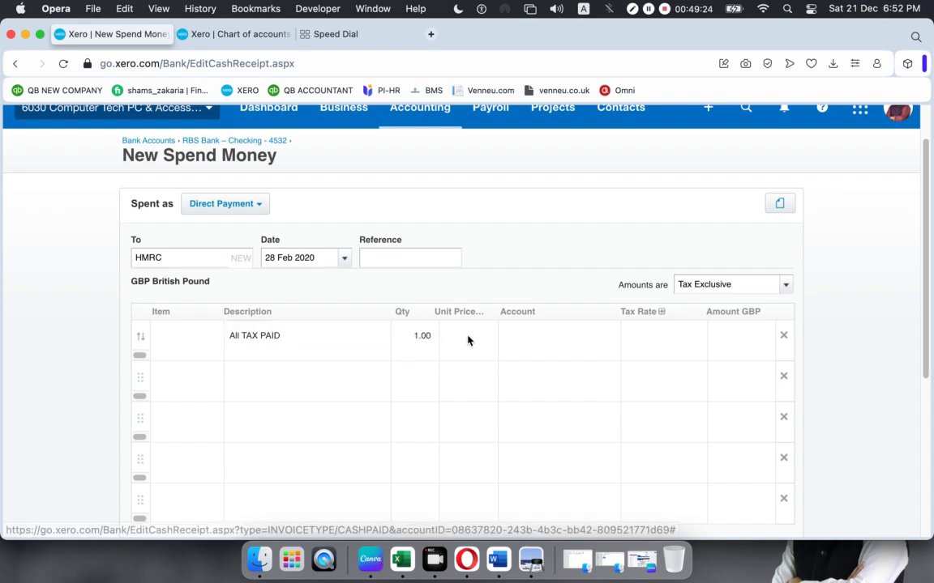
- Copy the Employer NIC Payable account name from the Excel sheet and assign account 812 - Employer NIC Payable to the first payment line in Xero
left_click(403, 539)
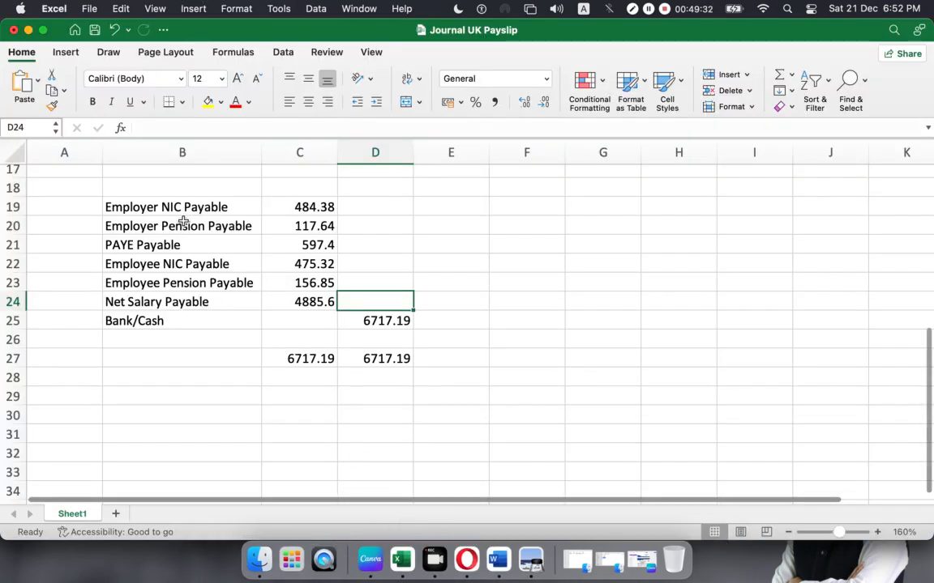
scroll(261, 435, "up", 3)
scroll(261, 435, "up", 5)
scroll(193, 337, "down", 1)
left_click(190, 336)
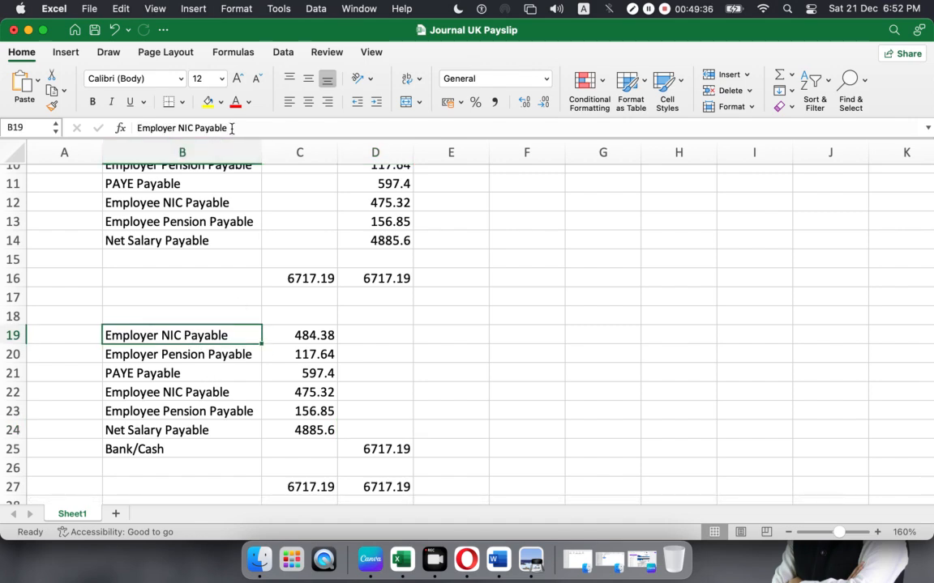
left_click_drag(227, 127, 27, 123)
key("super+c")
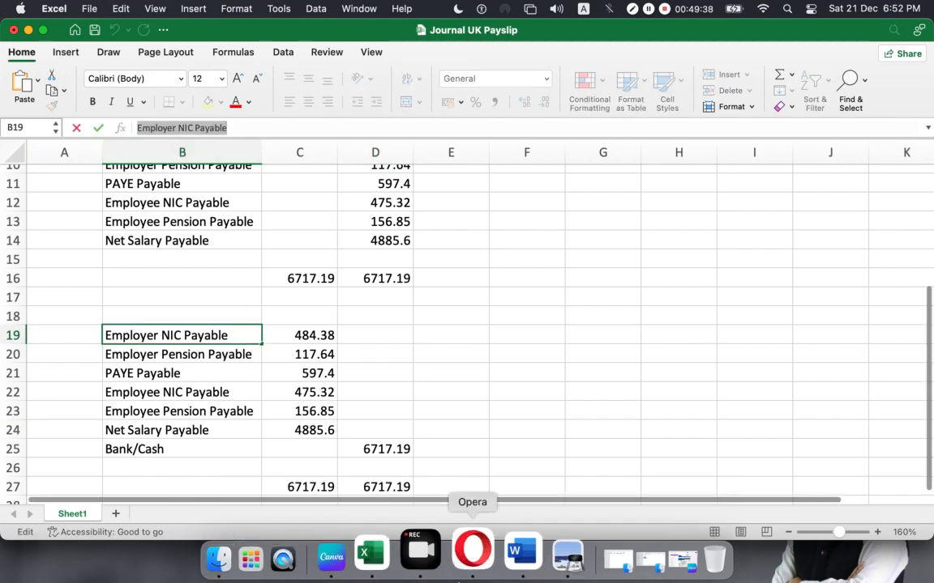
left_click(486, 555)
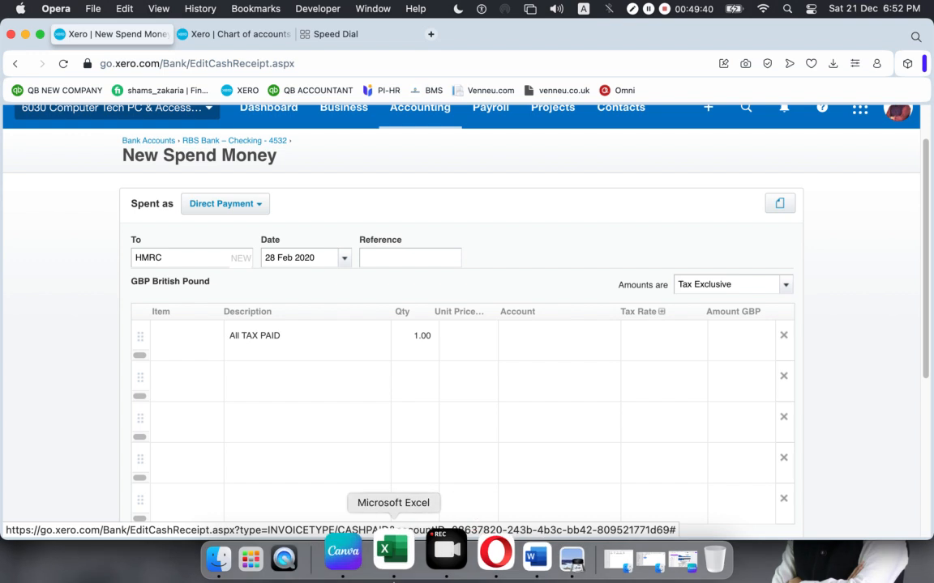
left_click(608, 335)
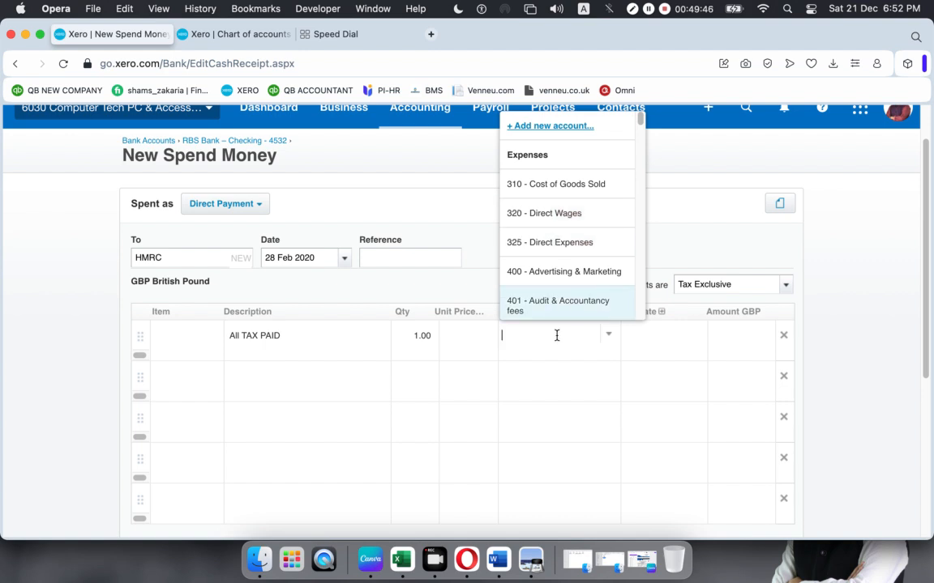
key("super+v")
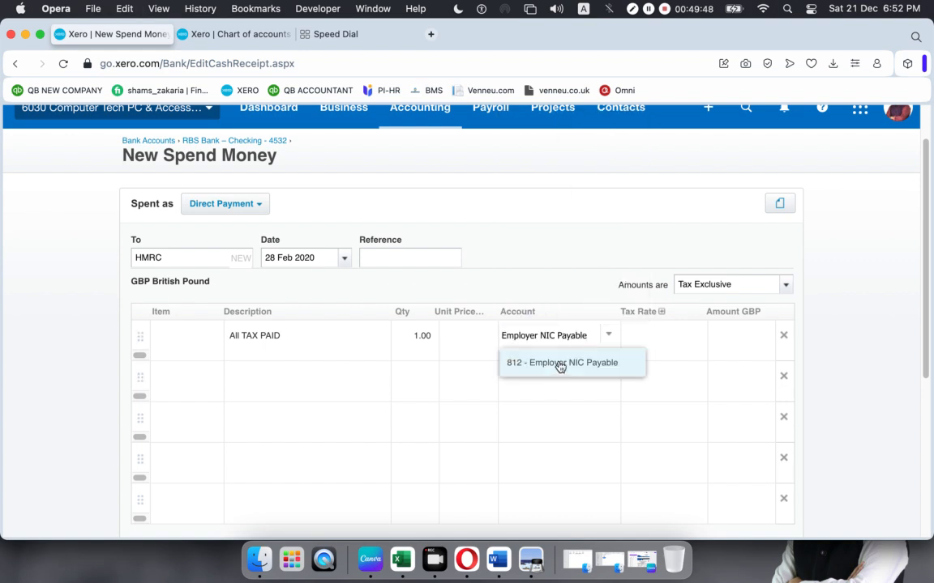
left_click(559, 365)
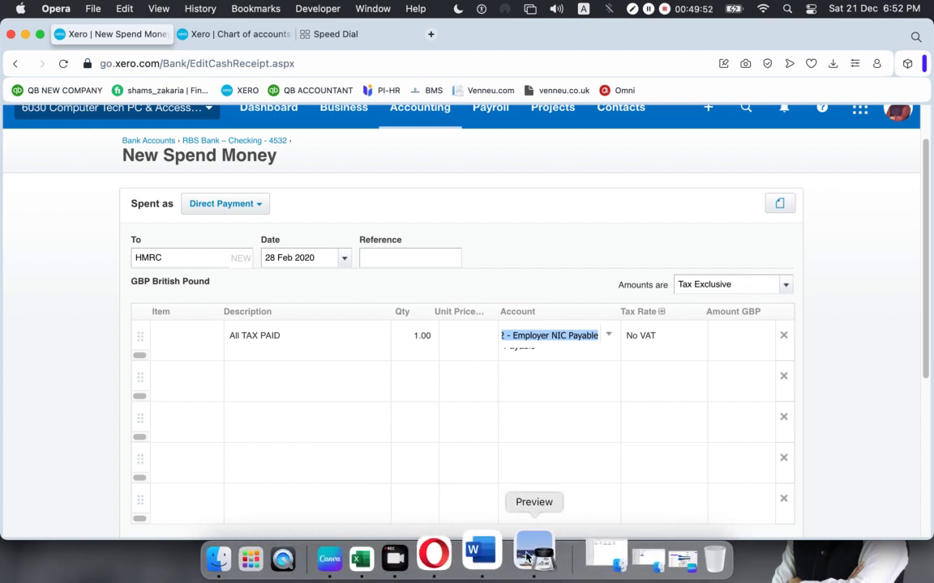
- Copy the Employer NIC Payable amount from Excel and set the first payment line's unit price to 484.38 in Xero
left_click(400, 545)
left_click_drag(316, 354, 280, 333)
left_click(280, 332)
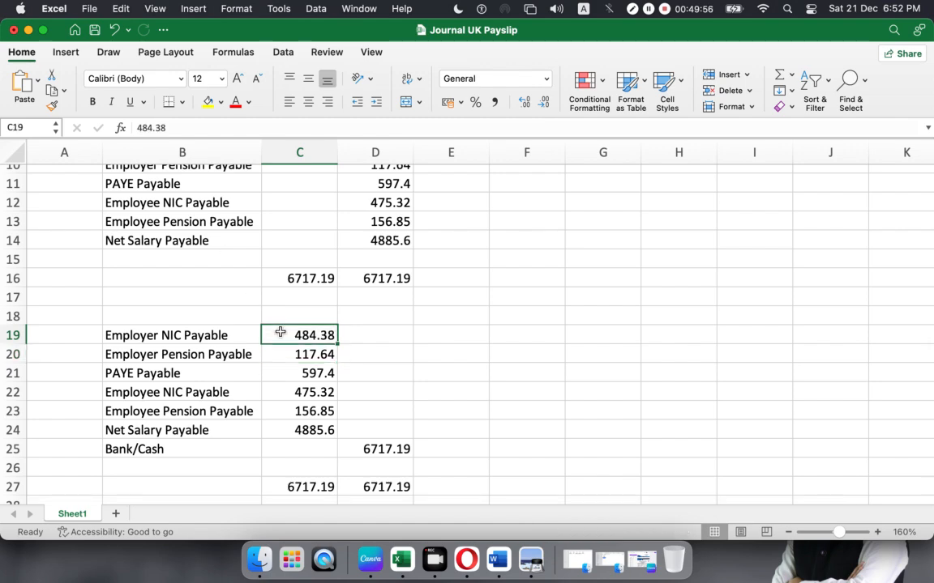
left_click_drag(183, 128, 10, 127)
key("super+c")
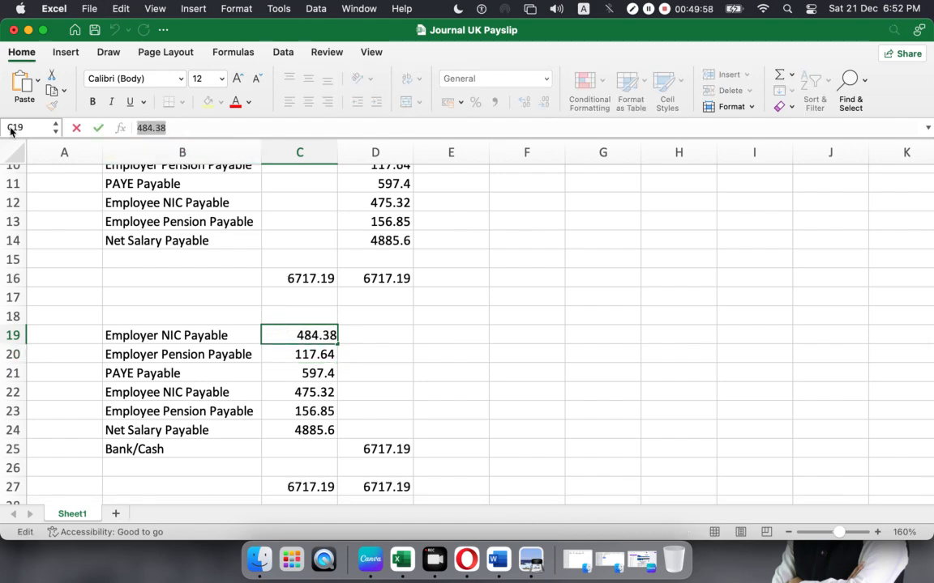
key("super+Tab")
left_click(729, 335)
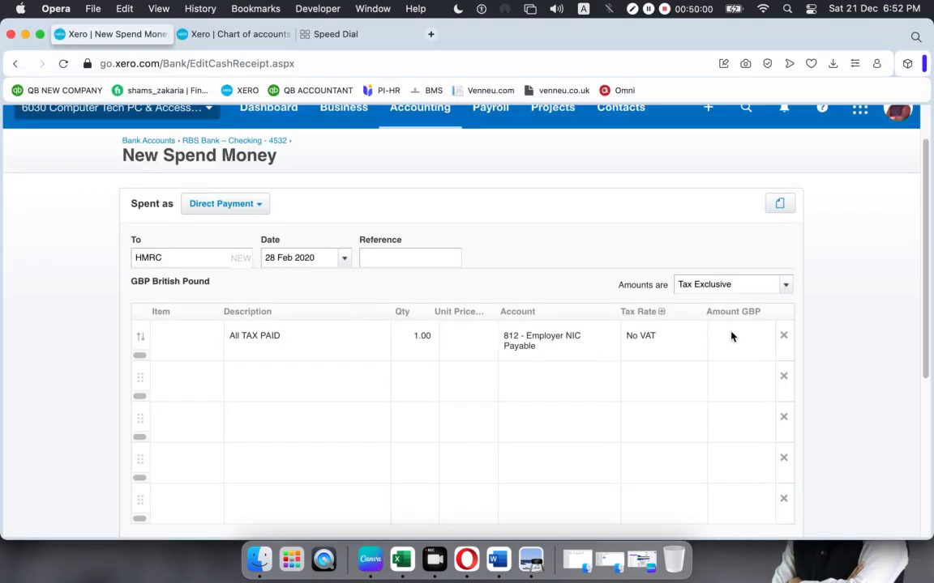
key("super+v")
left_click(475, 338)
type("484.38")
left_click(498, 279)
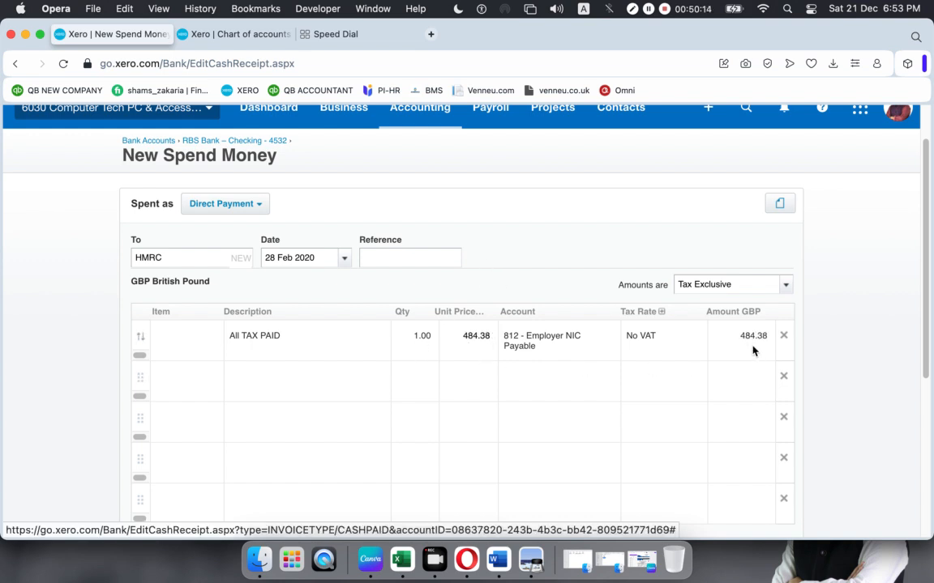
- Copy the Employer NIC Payable name from the Excel sheet and extend the first payment line's description in Xero to All TAX PAID (Employer NIC Payable)
left_click(284, 340)
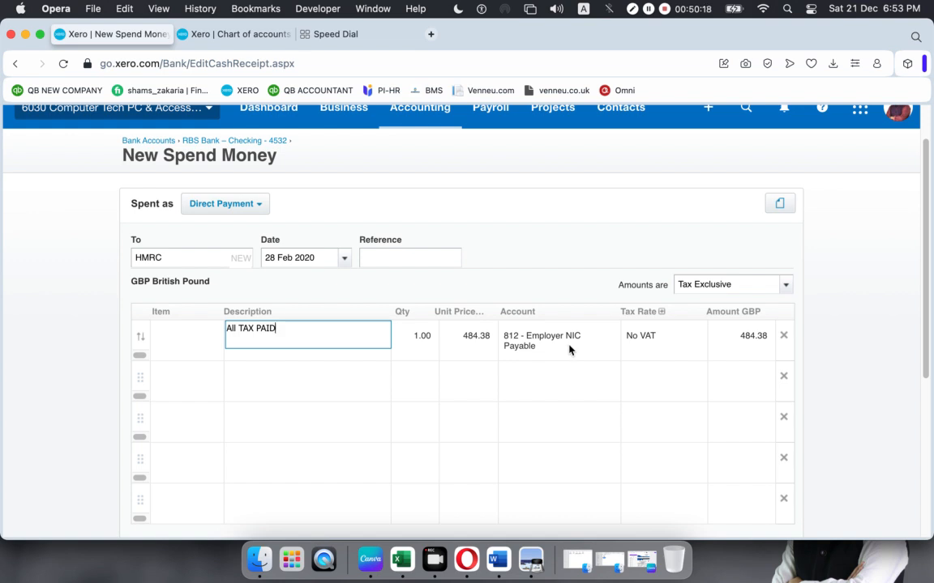
left_click(403, 551)
left_click(200, 330)
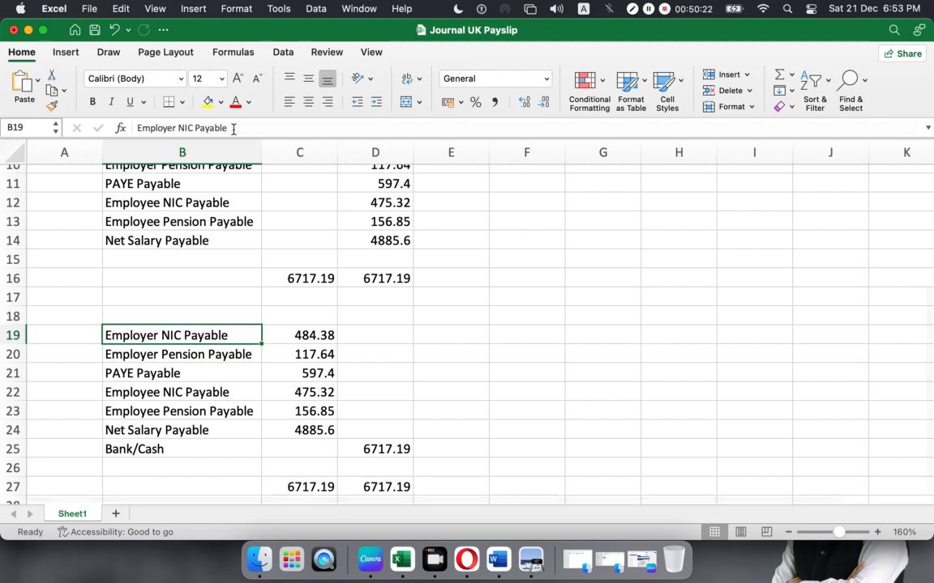
left_click_drag(233, 128, 136, 128)
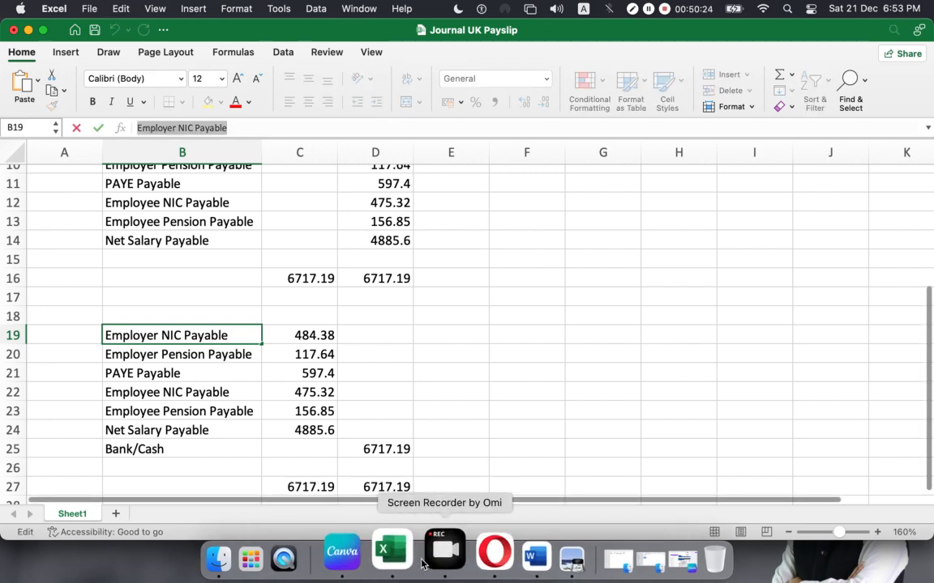
left_click(464, 551)
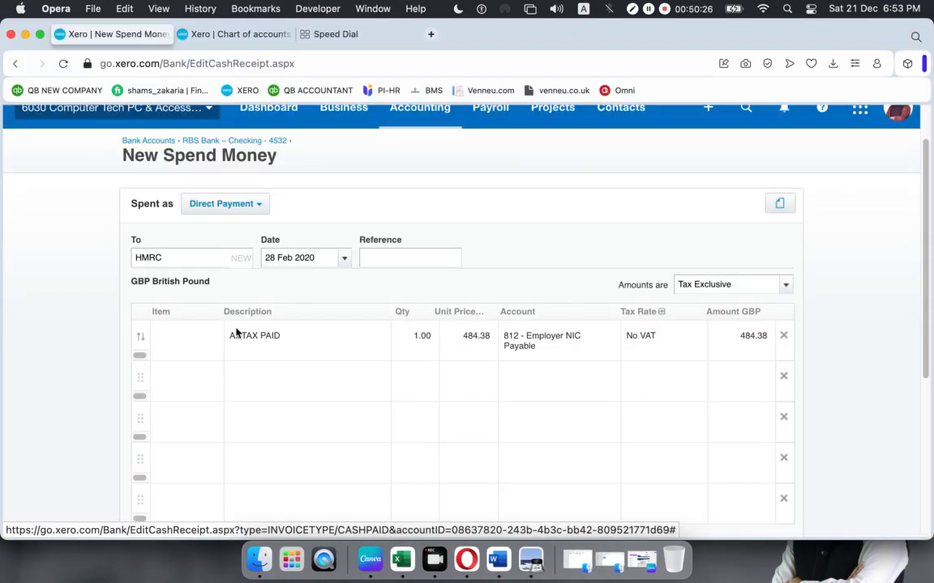
left_click(291, 337)
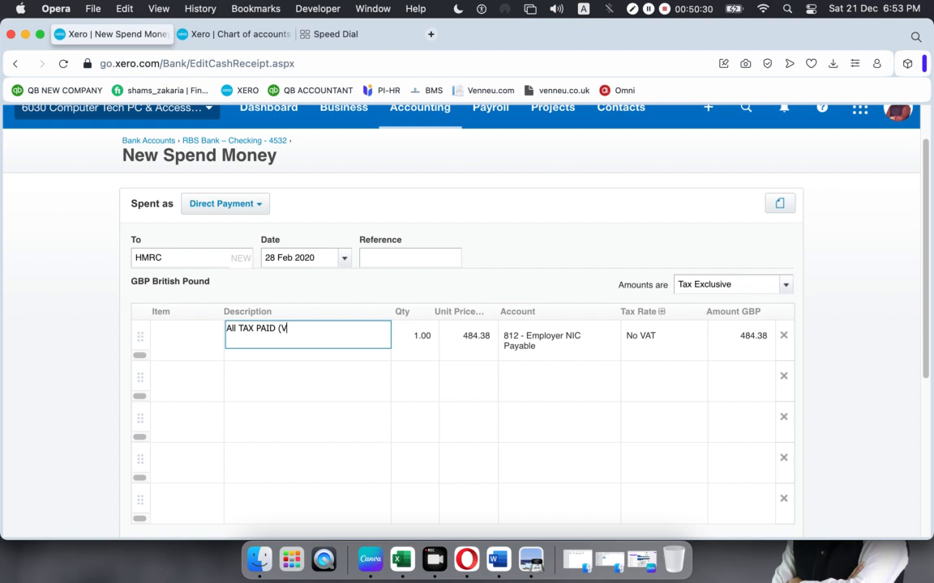
key("BackSpace")
key("super+v")
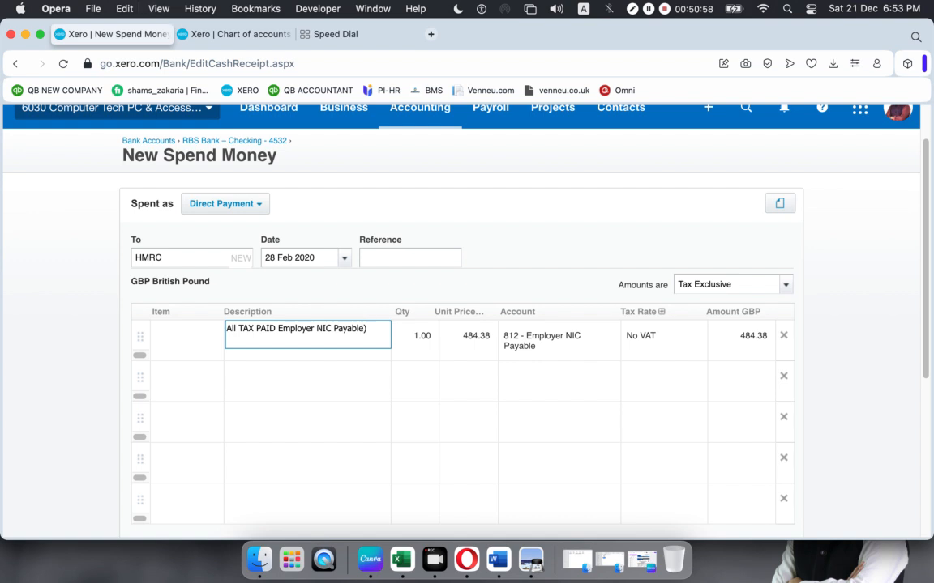
left_click(277, 328)
type("(")
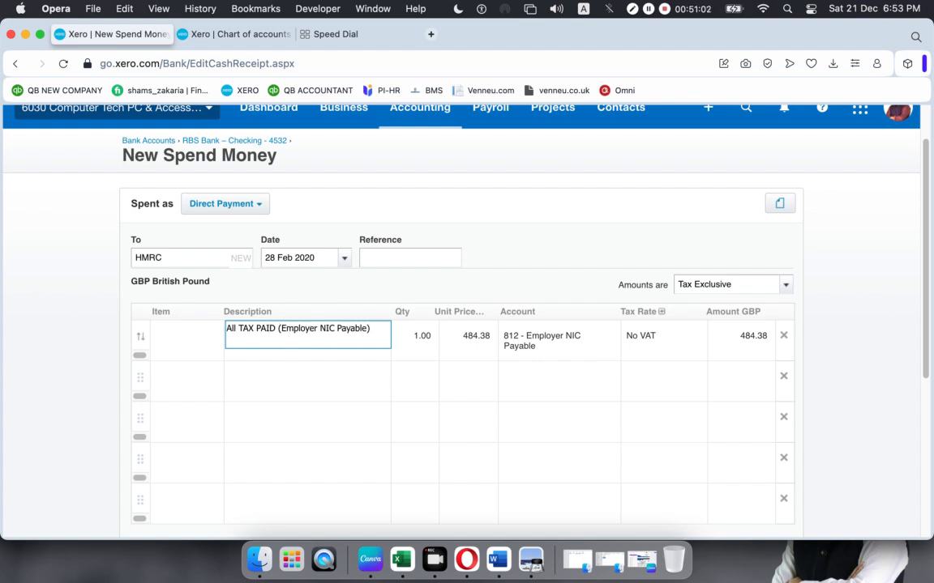
- Copy the Employer Pension Payable name from the Excel sheet into the second payment line's description in Xero
left_click(342, 386)
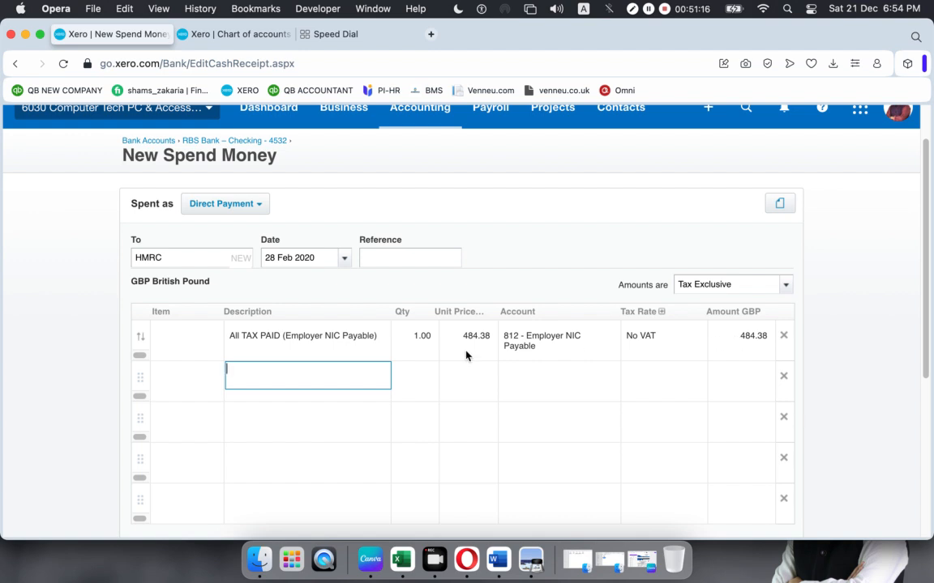
scroll(428, 354, "down", 3)
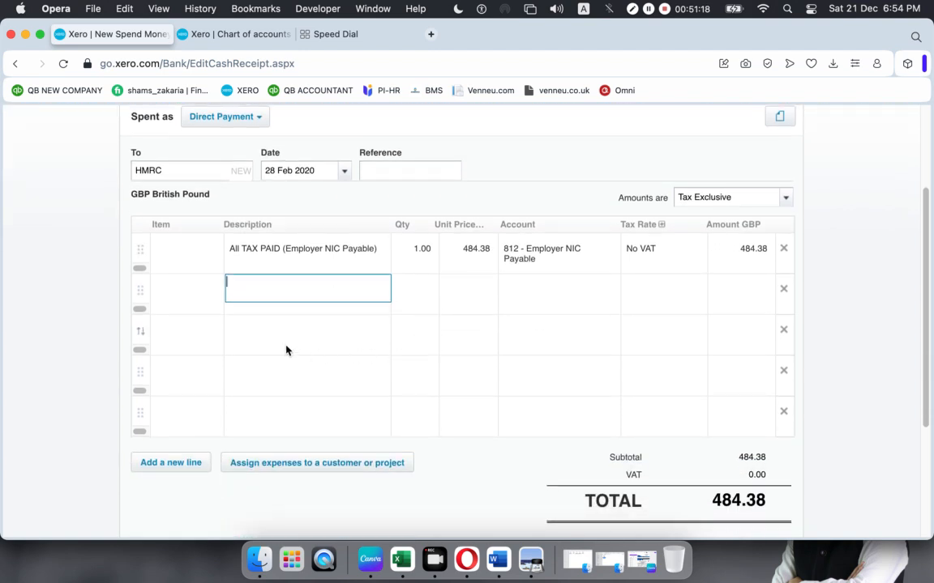
left_click(397, 559)
left_click(171, 357)
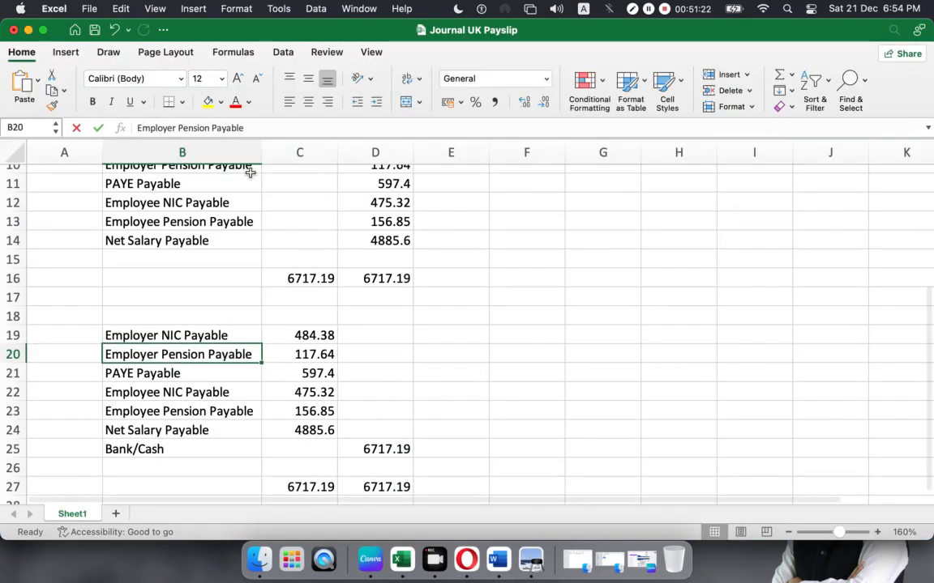
left_click_drag(244, 127, 129, 128)
key("super+c")
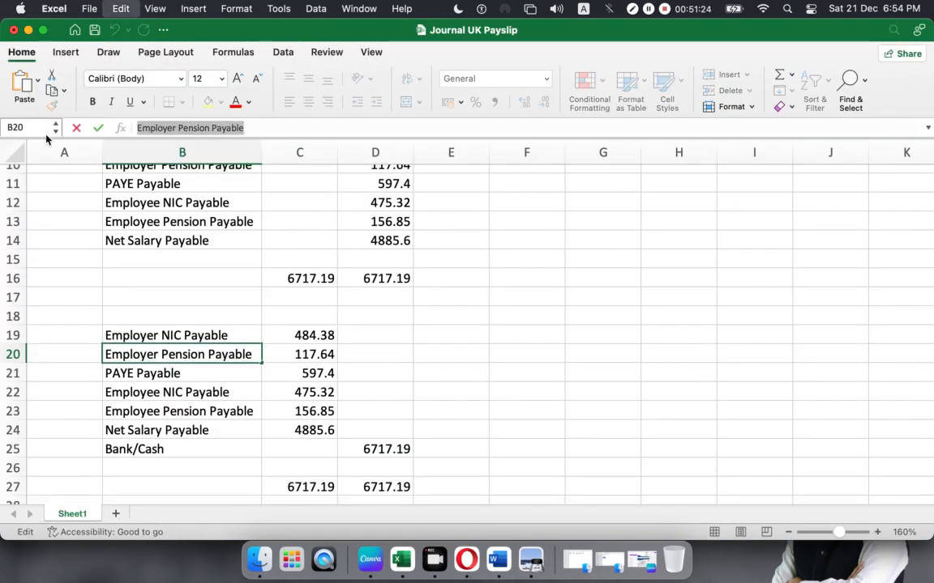
key("super+Tab")
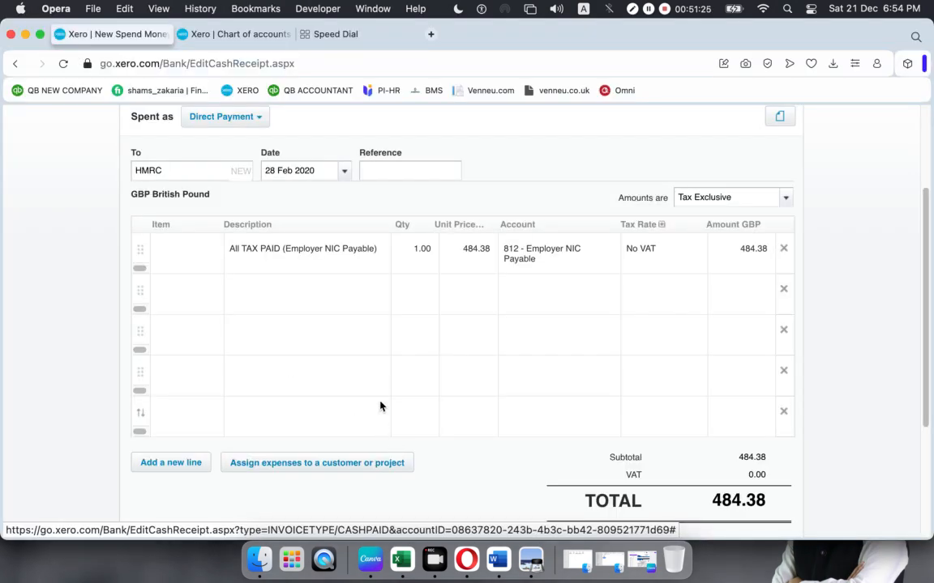
left_click(302, 292)
key("super+v")
- Set the Employer Pension Payable line's quantity to 1 and its unit price to 117.64
left_click(425, 293)
left_click(409, 288)
type("1")
left_click(465, 295)
left_click(479, 289)
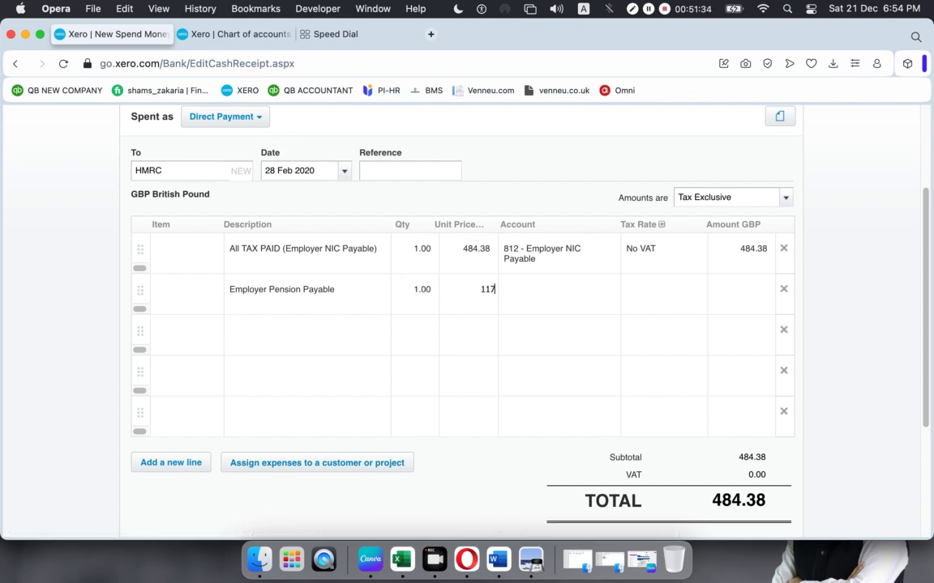
type("117.64")
- Assign account 816 - Employer Pension Payable to the second payment line
left_click(561, 294)
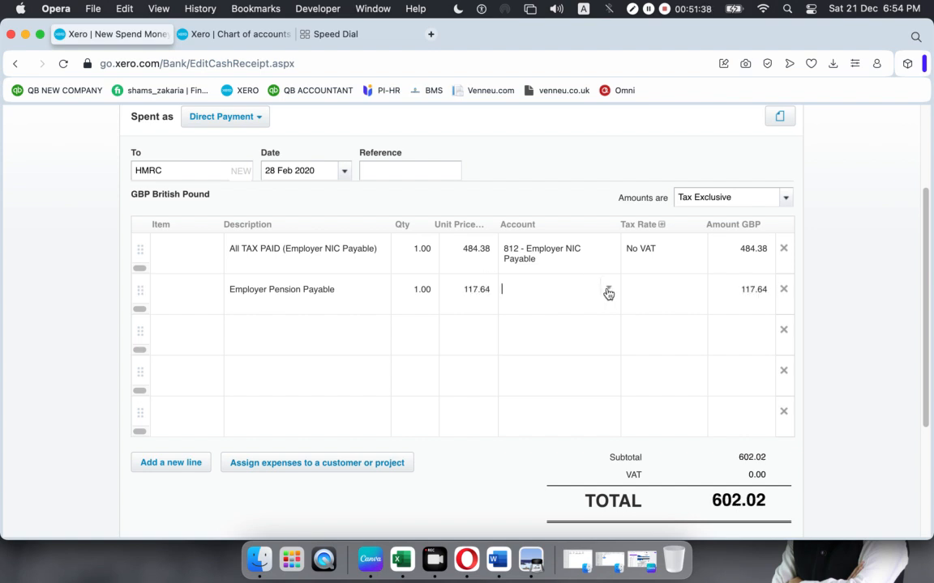
left_click(607, 290)
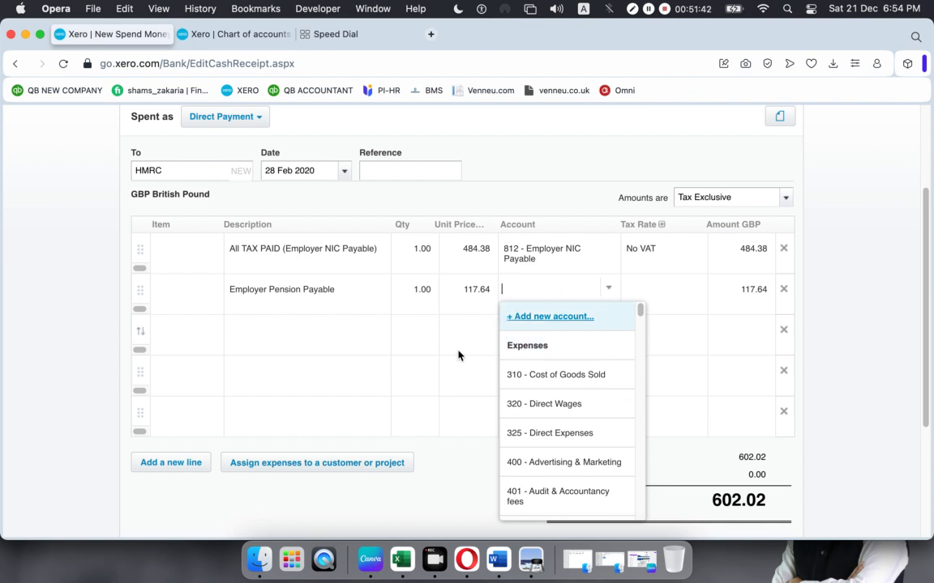
key("super+v")
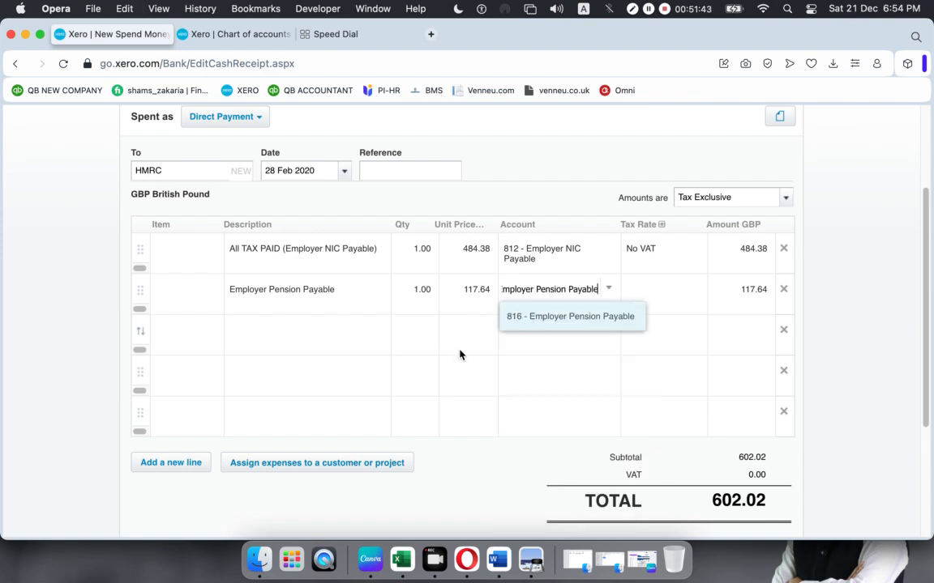
left_click(544, 318)
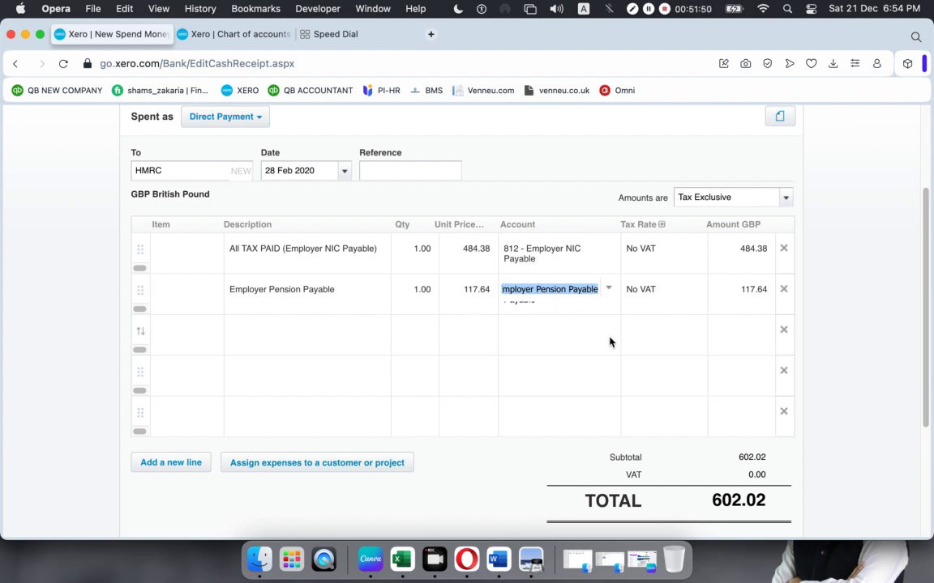
- Copy the PAYE Payable name from the Excel sheet into the third payment line's description in Xero and set its quantity to 1
left_click(401, 559)
left_click(173, 377)
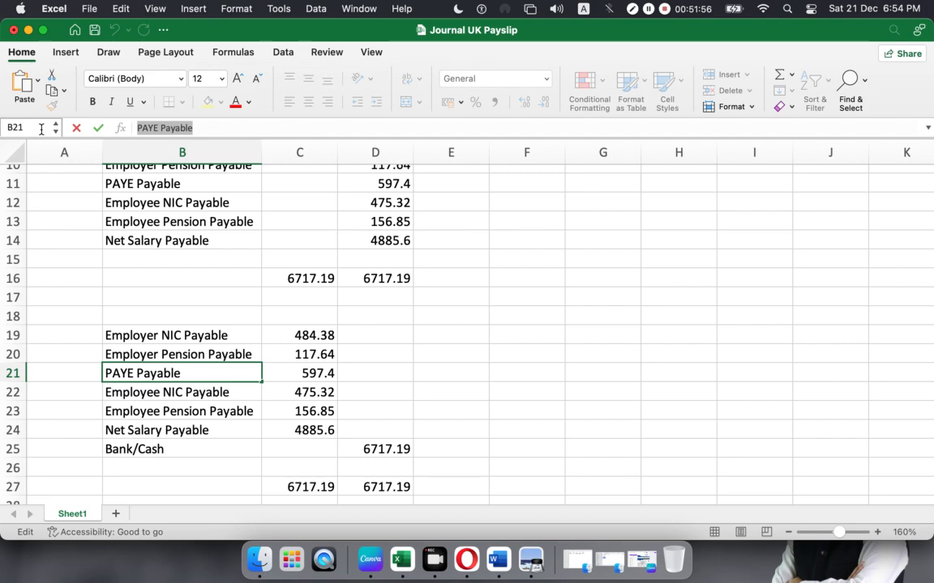
left_click(468, 556)
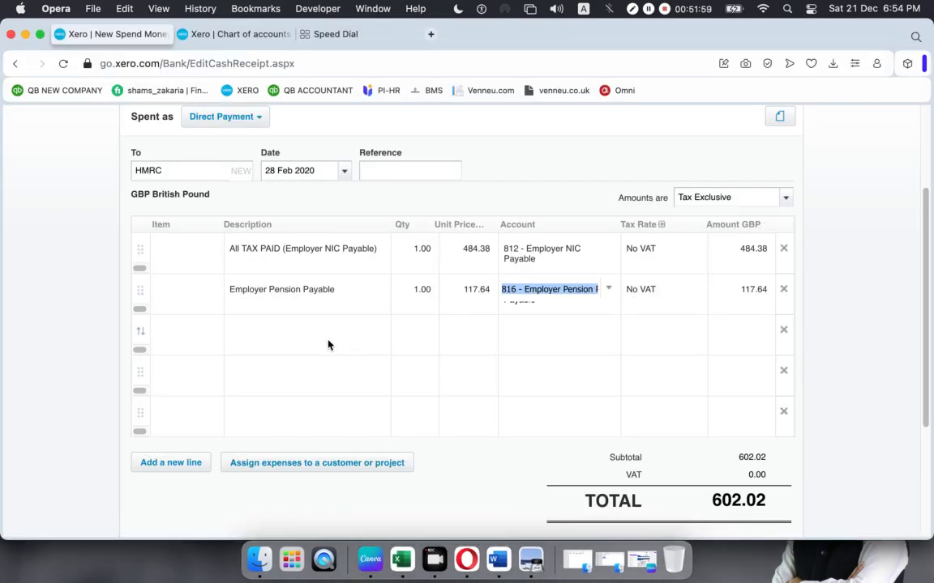
left_click(327, 336)
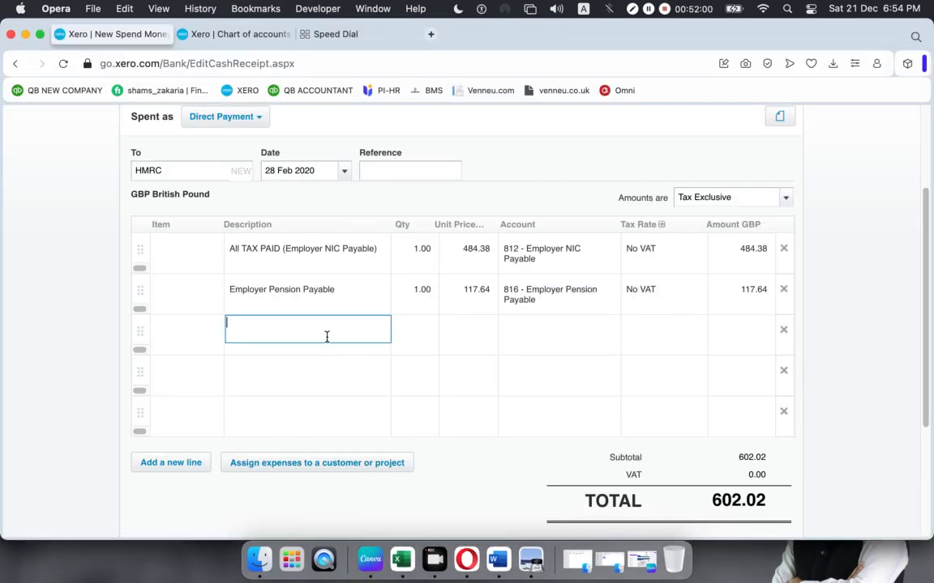
key("super+v")
left_click(422, 328)
left_click(405, 328)
type("1")
- Copy the PAYE Payable amount from Excel and set the third payment line's unit price to 597.4 in Xero
left_click(479, 338)
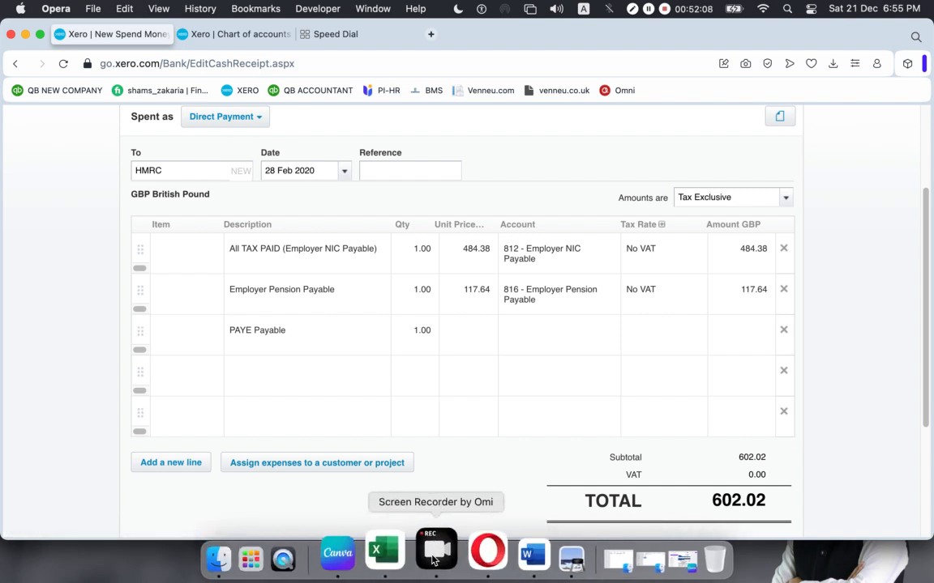
left_click(402, 559)
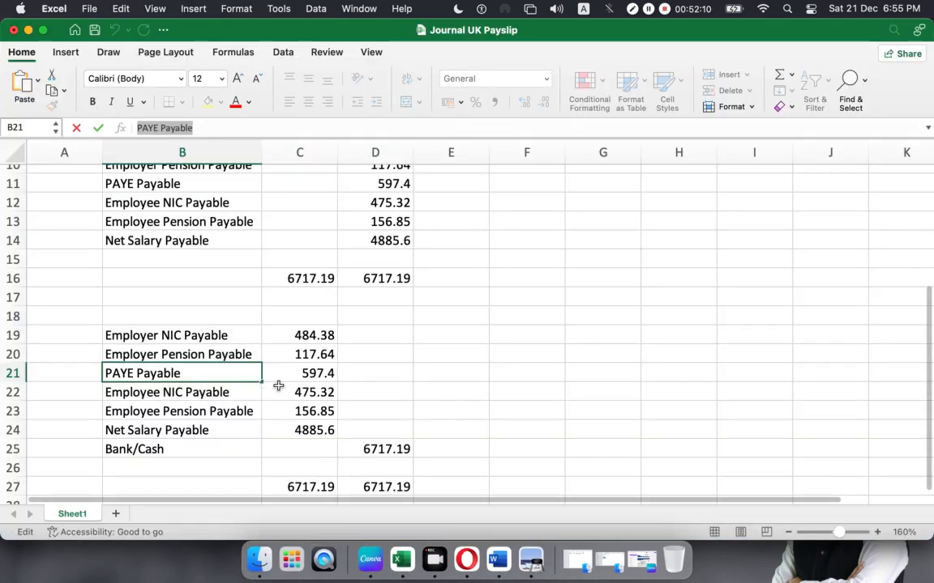
left_click(297, 374)
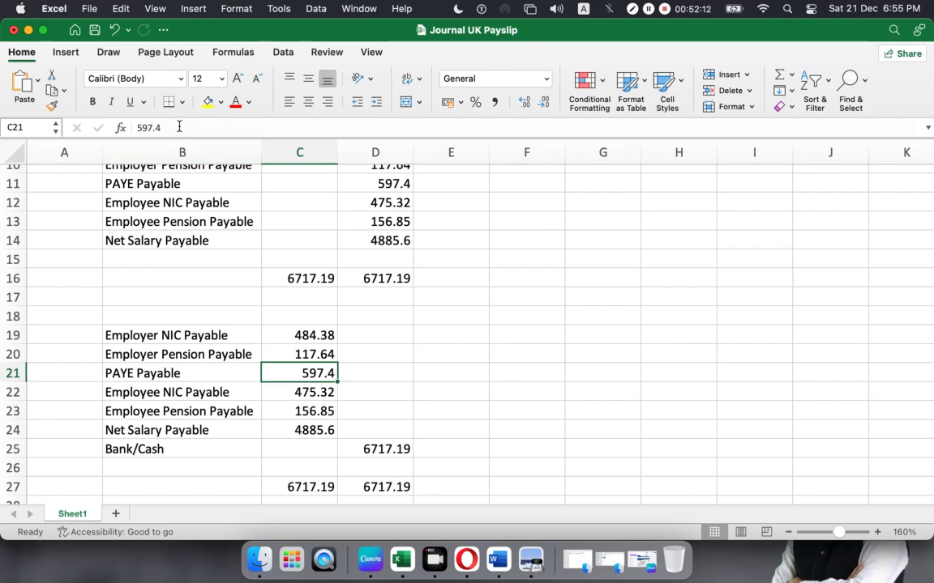
left_click_drag(179, 128, 58, 132)
key("super+c")
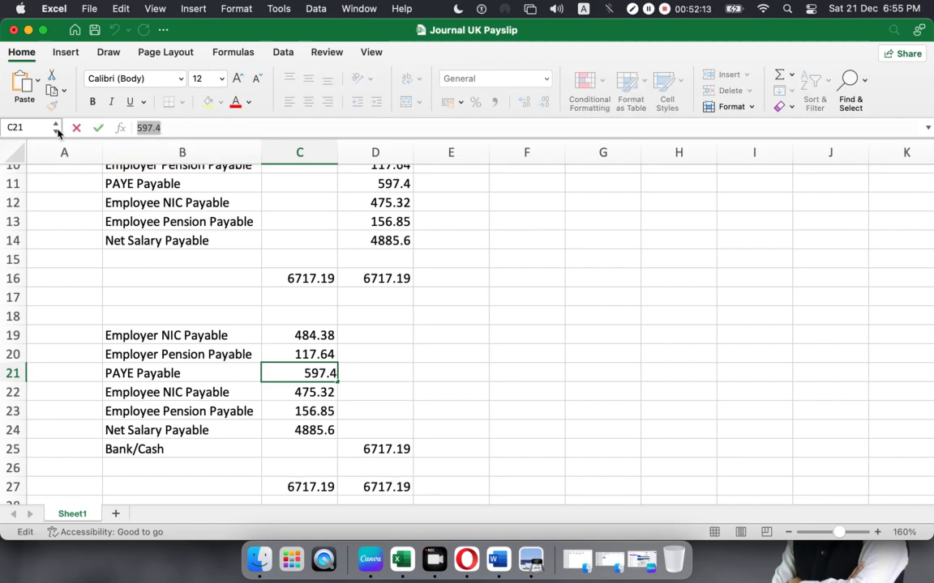
left_click(466, 559)
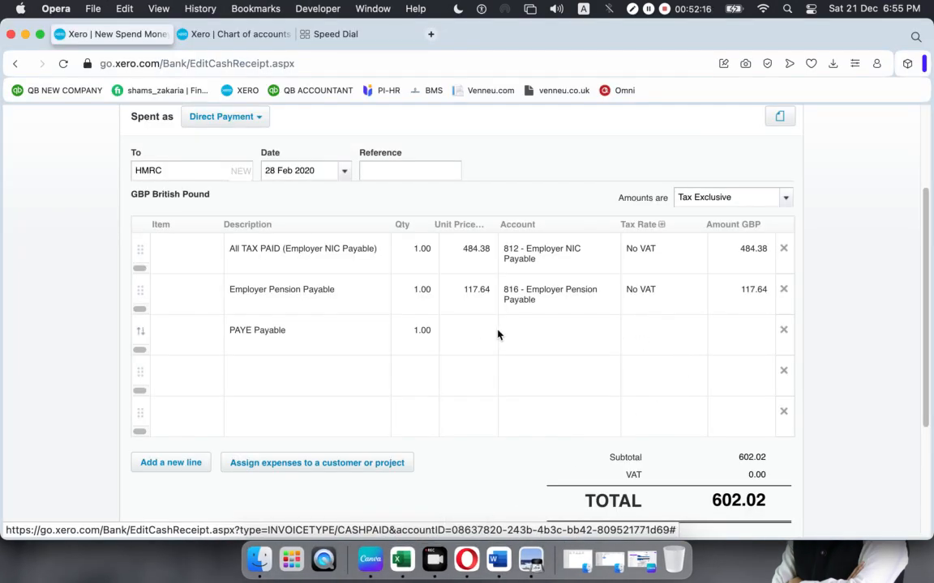
left_click(475, 330)
key("super+v")
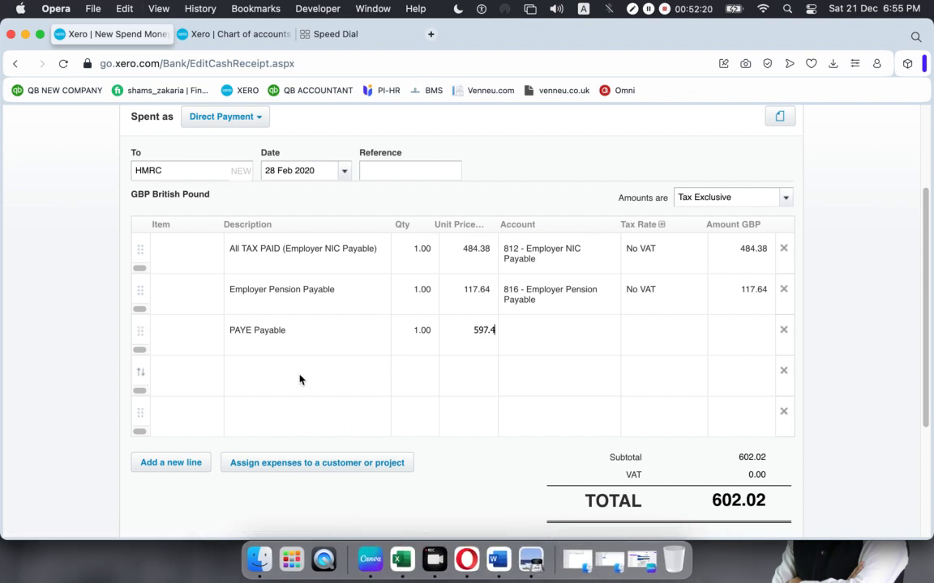
- Copy the third payment line's description and use it to assign account 825 - PAYE Payable to that line
mouse_move(294, 333)
left_mouse_down()
mouse_move(193, 333)
mouse_move(290, 336)
left_mouse_up()
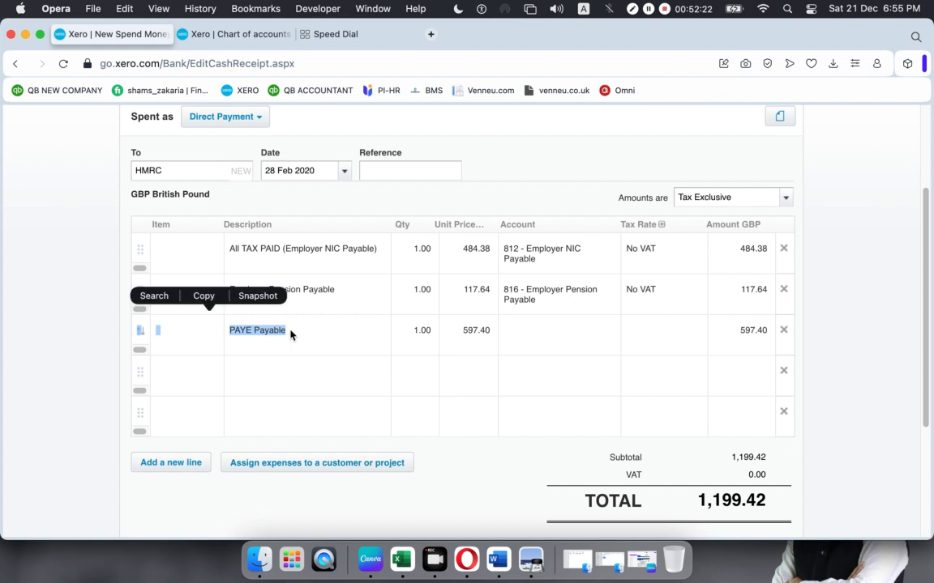
left_click(295, 340)
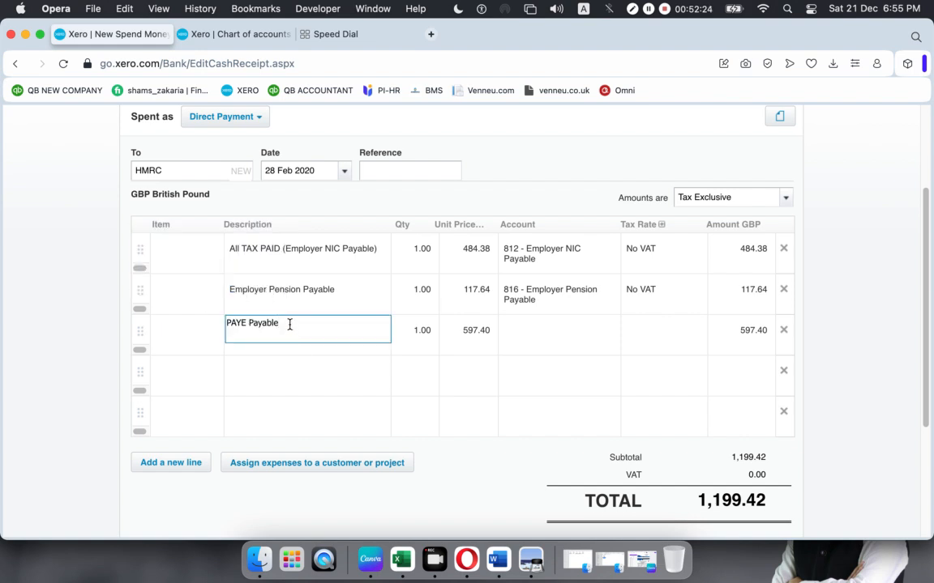
left_click_drag(289, 323, 228, 324)
key("super+c")
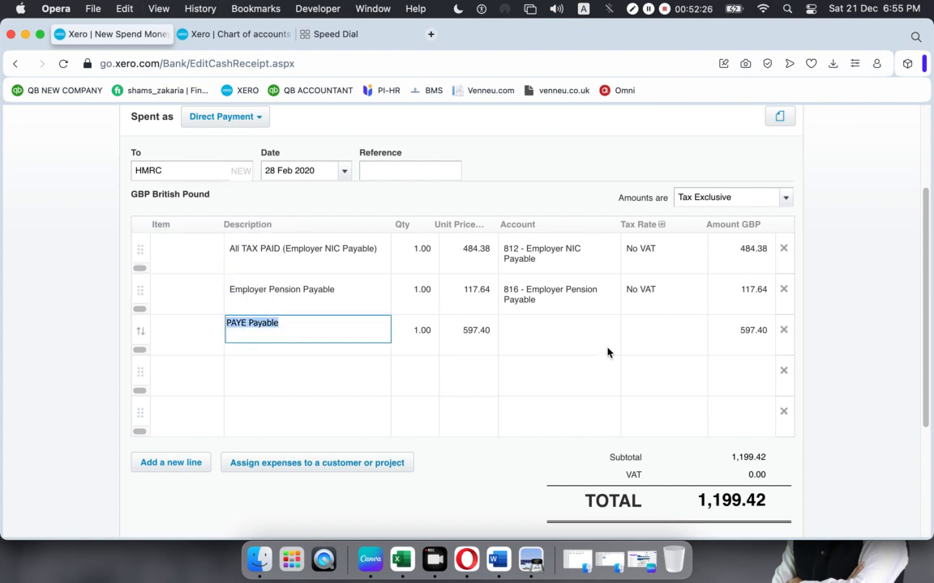
left_click(577, 336)
key("super+v")
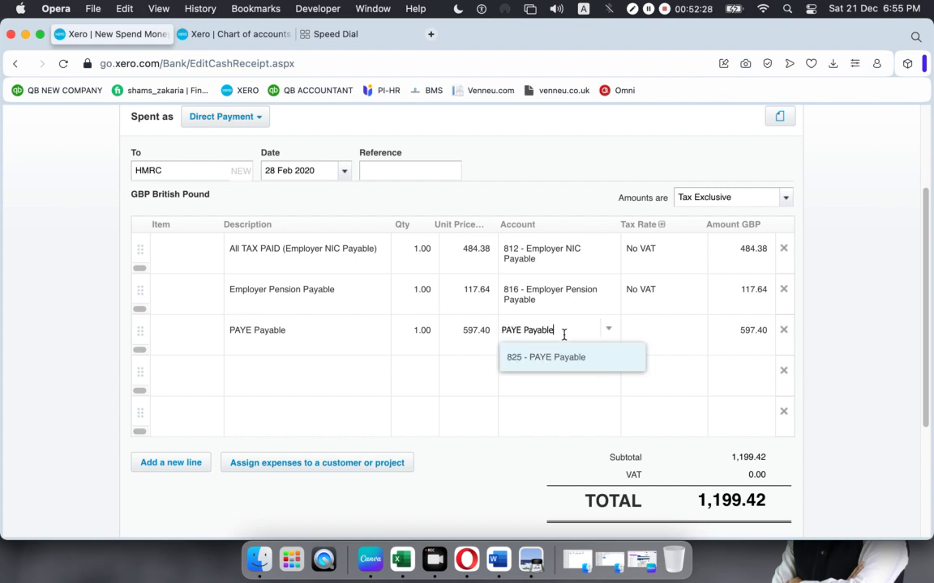
left_click(556, 359)
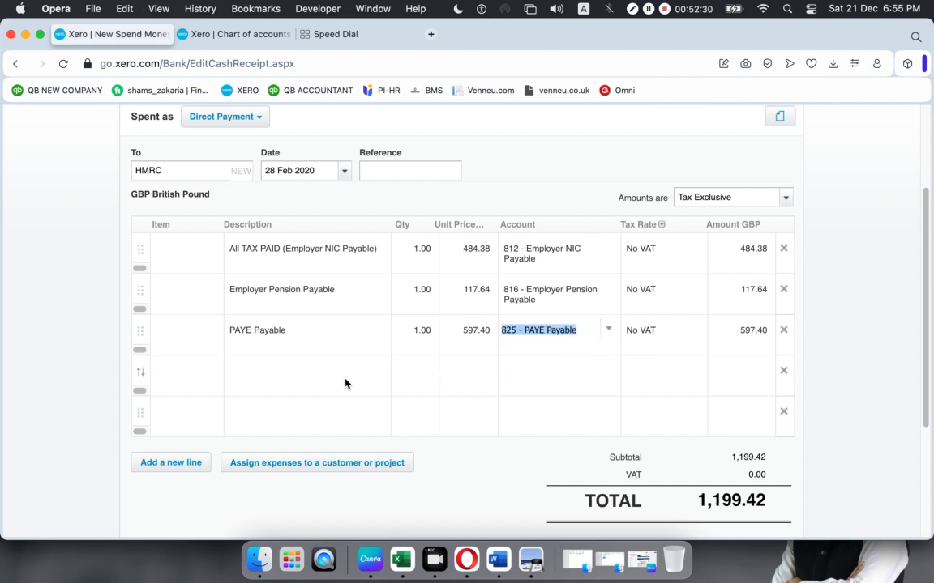
- Copy the Employee NIC Payable name from Excel into the fourth payment line's description in Xero and set its quantity to 1
left_click(401, 559)
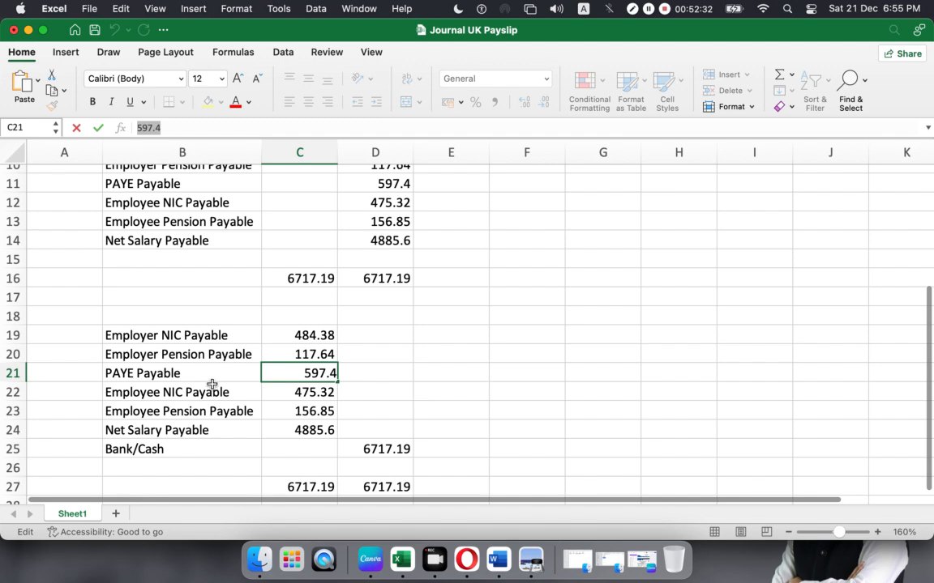
left_click(225, 392)
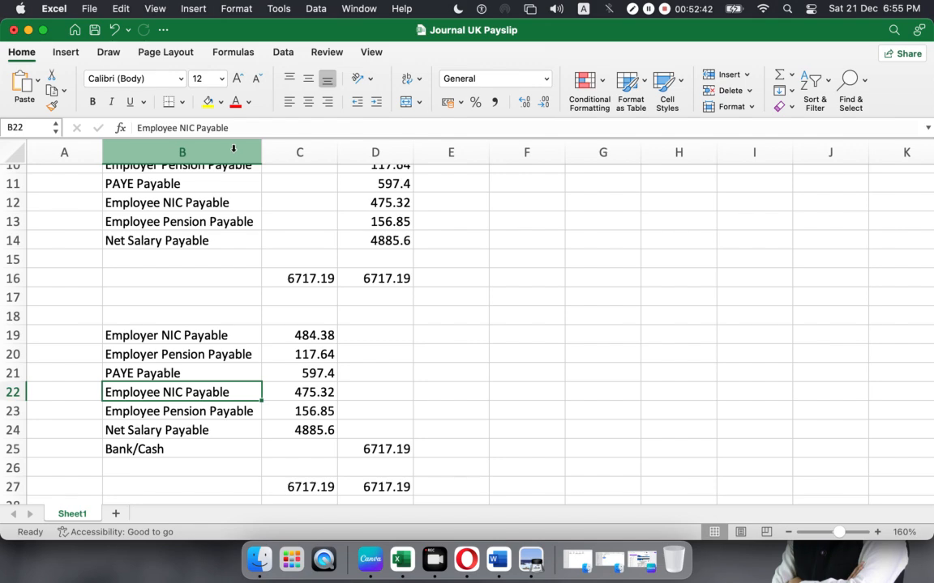
left_click_drag(231, 128, 67, 127)
key("super+c")
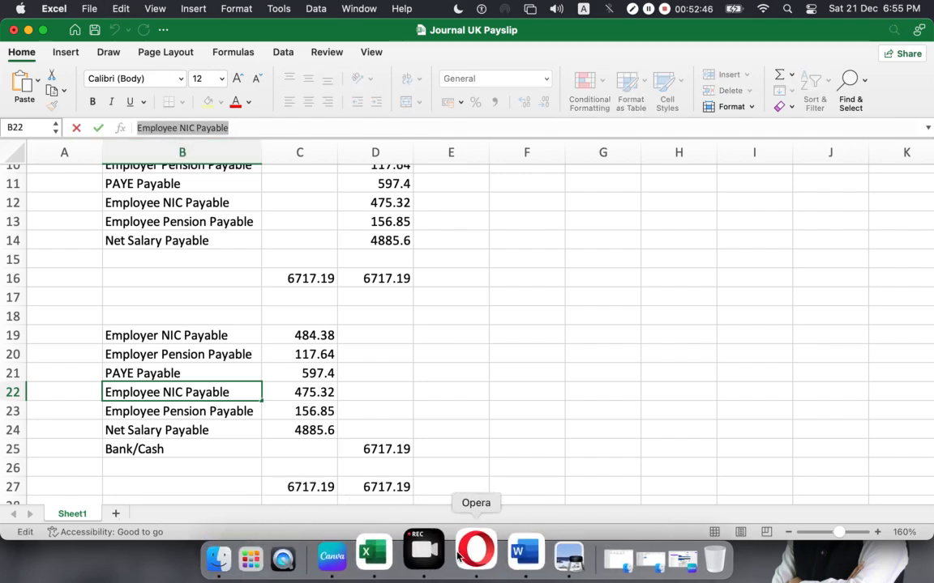
left_click(485, 553)
left_click(303, 376)
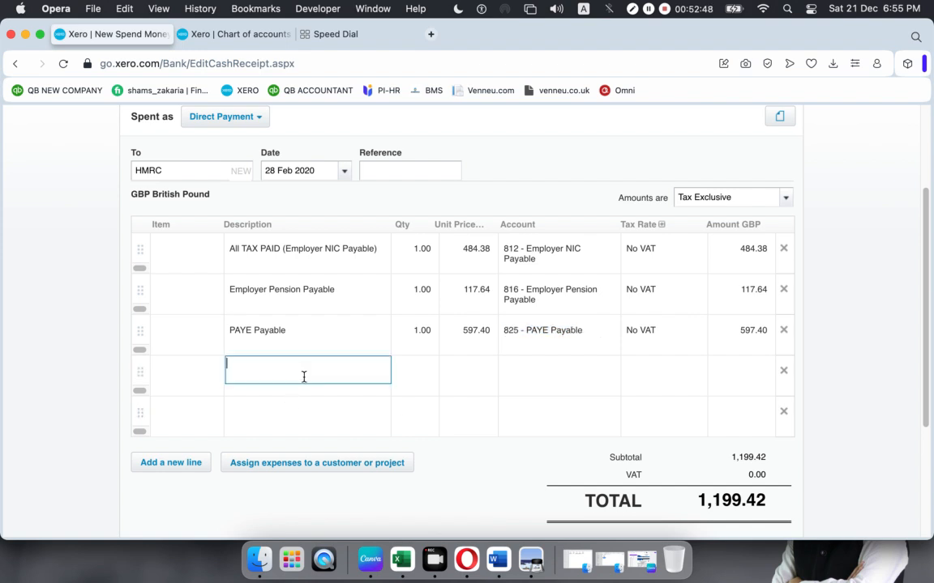
key("super+v")
left_click(423, 370)
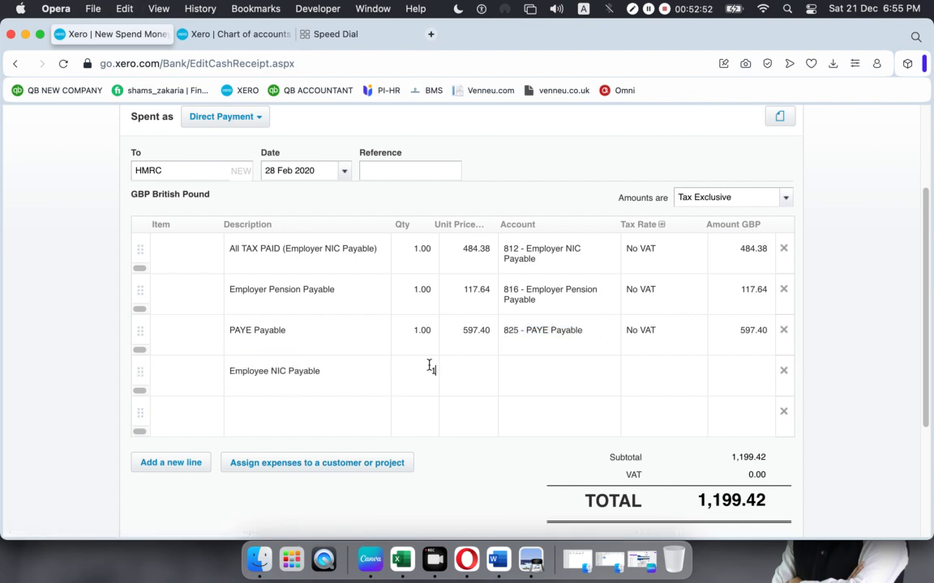
- Check the amount in Excel, then set the fourth payment line's unit price to 475.32 and its account to 818 - Employee NIC Payable in Xero
left_click(401, 559)
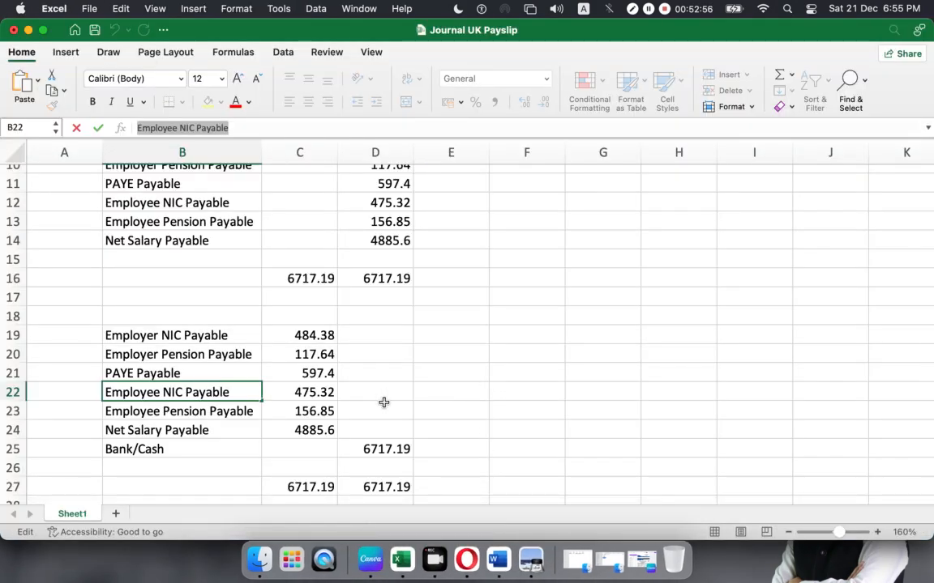
left_click(467, 559)
left_click(473, 369)
type("475.32")
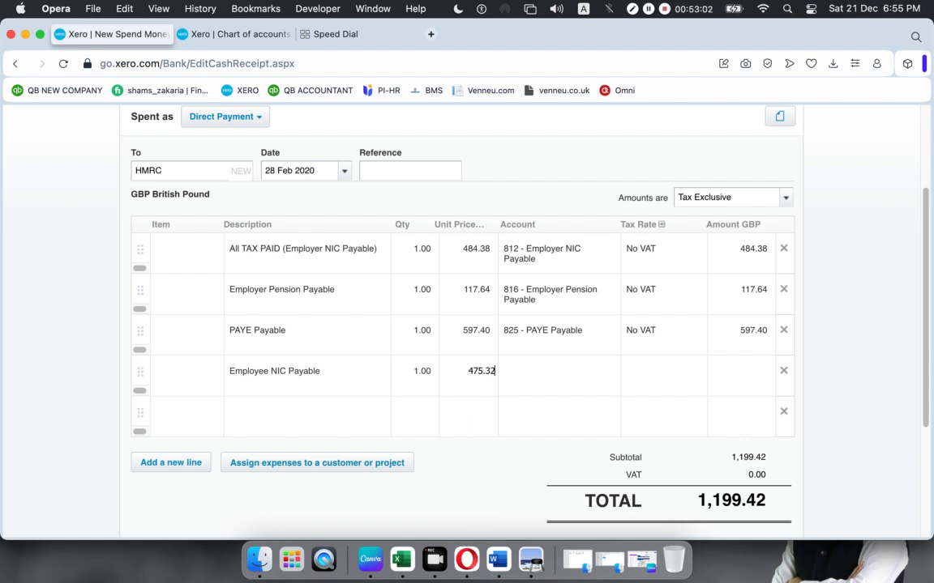
left_click(556, 382)
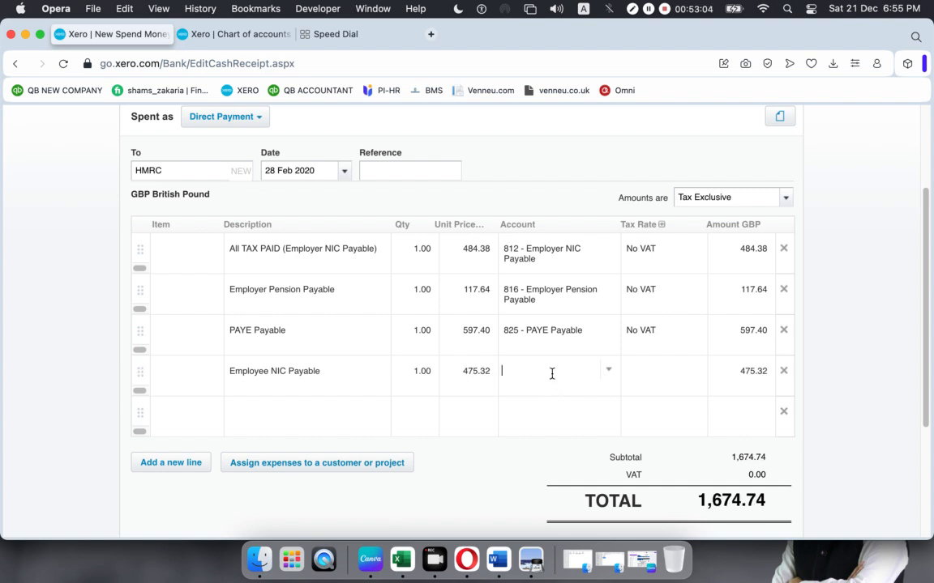
key("super+v")
left_click(552, 403)
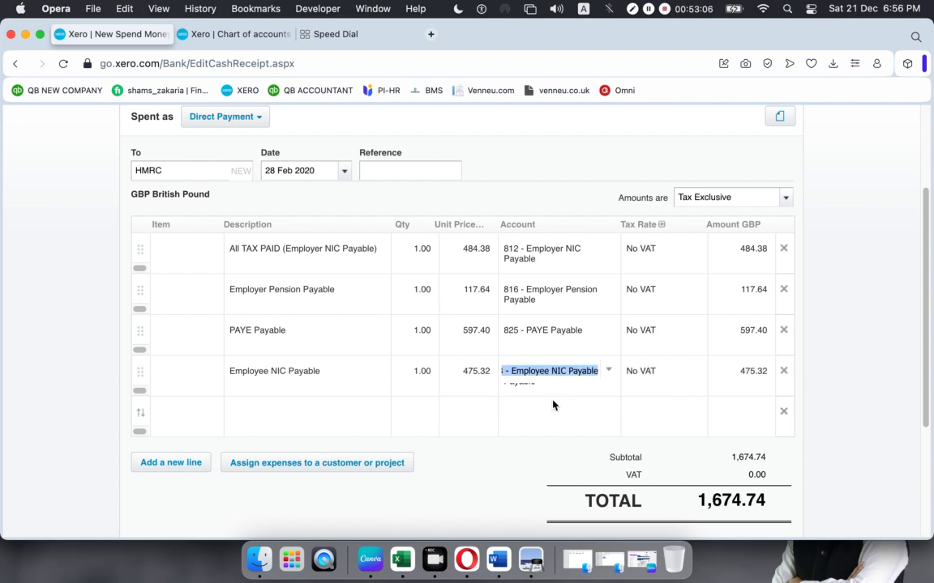
- Copy the Employee Pension Payable name from Excel into the fifth payment line's description in Xero and set its quantity to 1
left_click(281, 411)
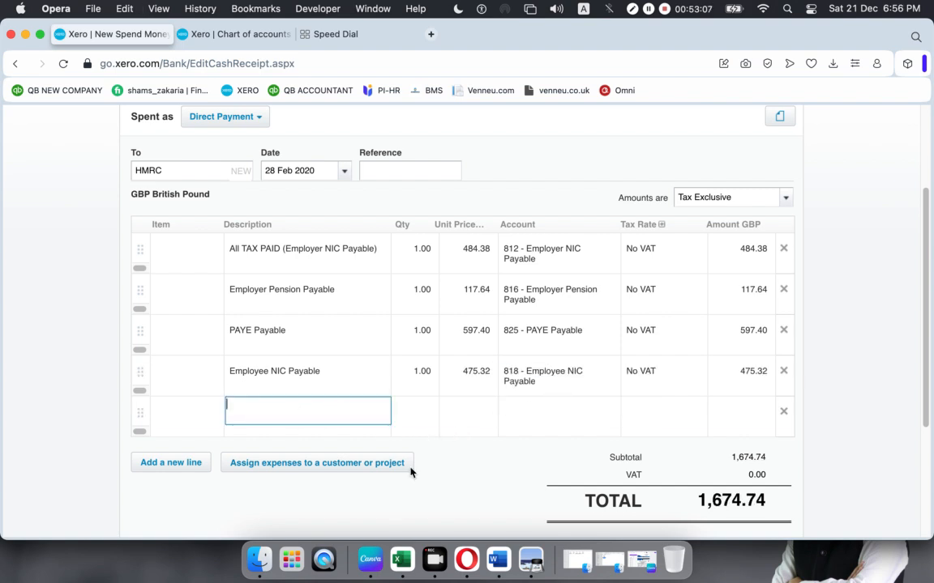
left_click(411, 554)
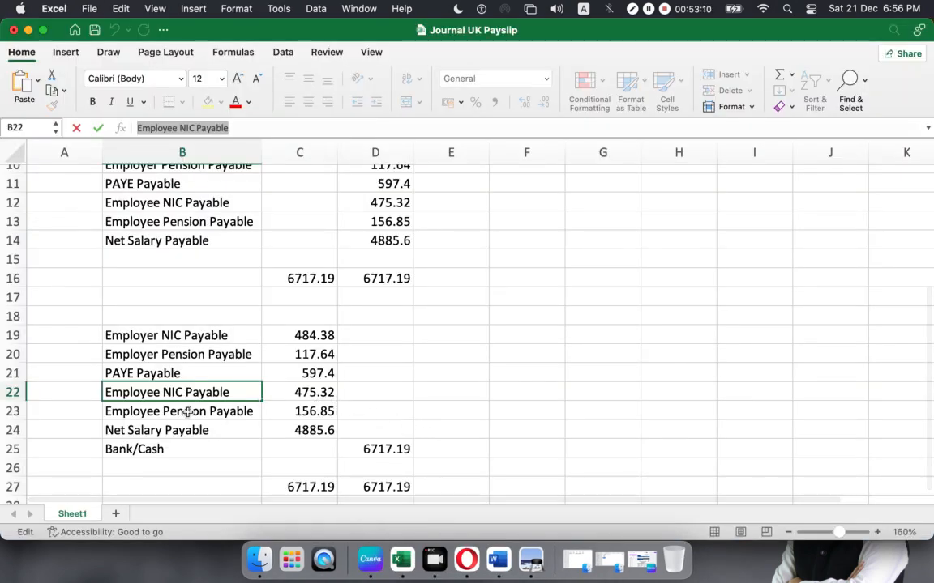
left_click(230, 411)
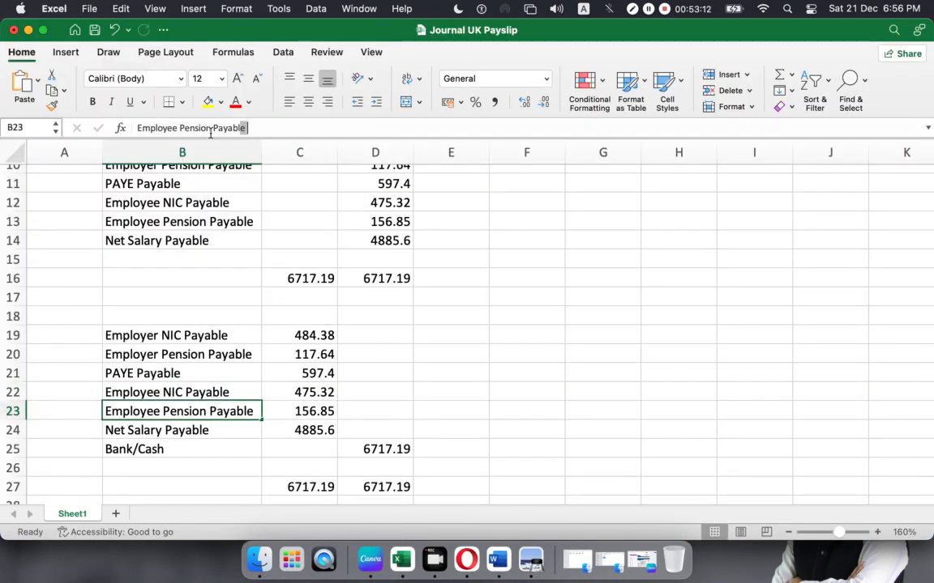
left_click_drag(248, 128, 62, 138)
key("super+c")
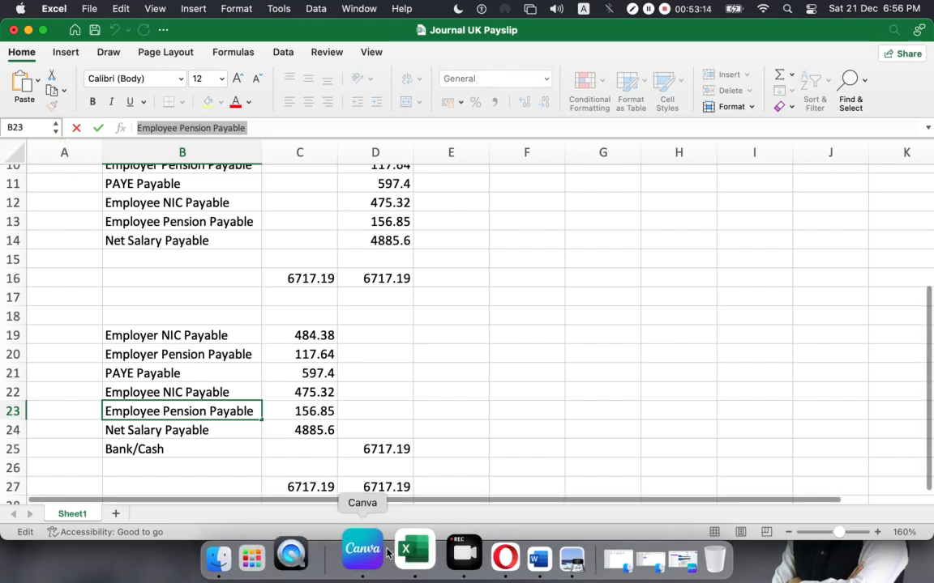
left_click(466, 555)
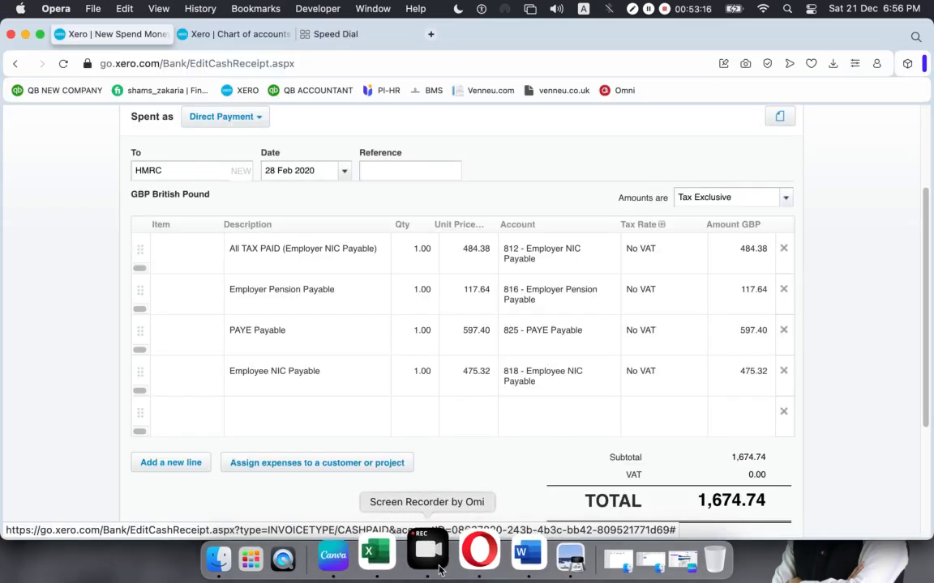
left_click(261, 430)
key("super+v")
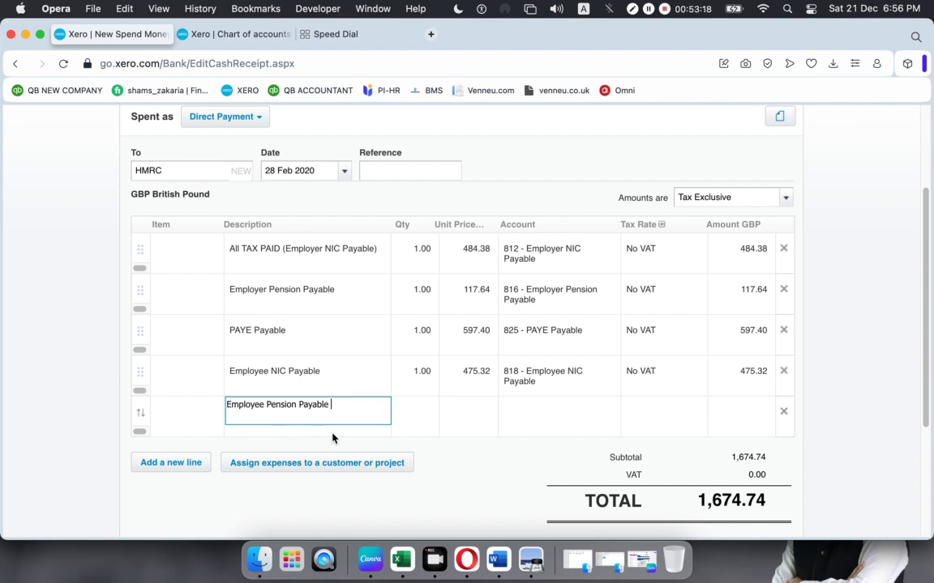
left_click(396, 419)
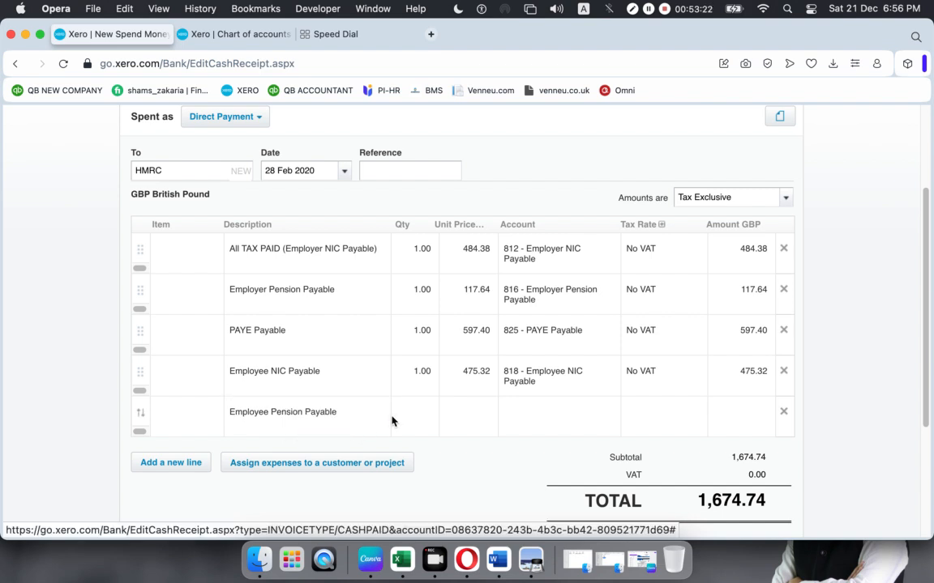
left_click(401, 409)
type("1")
- Set the Employee Pension Payable line's unit price to 156.85
left_click(474, 414)
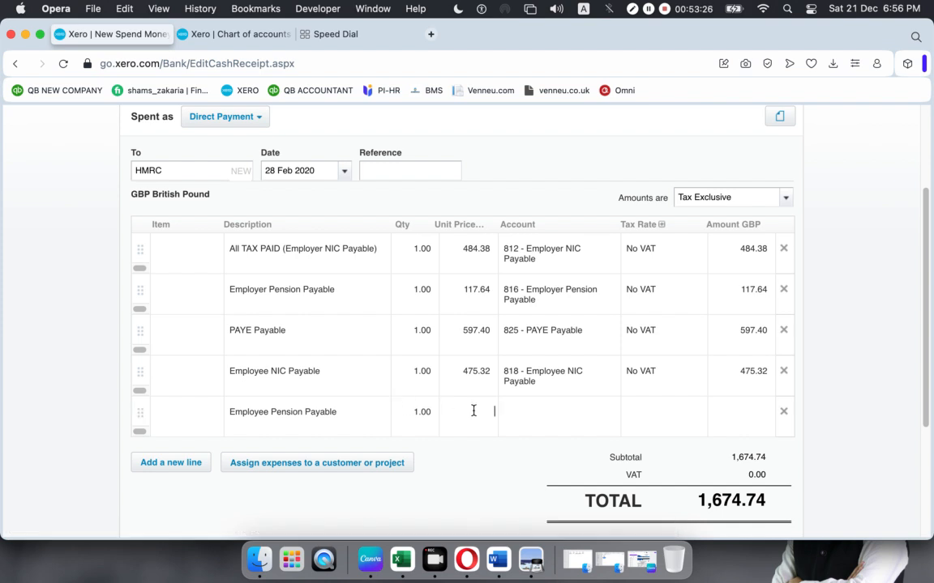
type("15")
type("6.85")
- Try to find the fifth payment line's account with the pasted name Employee Pension Payable, and clear the entry
left_click(577, 424)
left_click(560, 413)
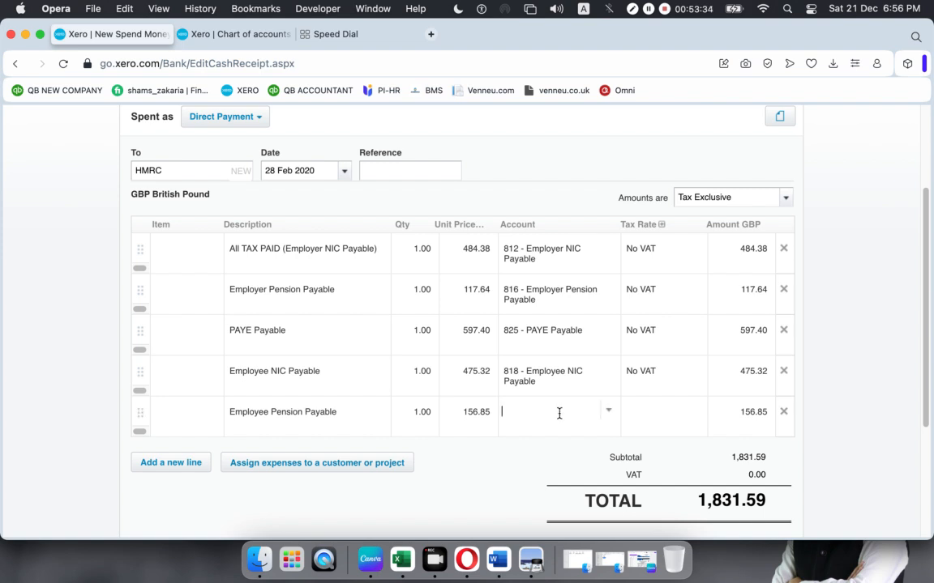
key("super+v")
left_click(503, 411)
key("super+a")
key("BackSpace")
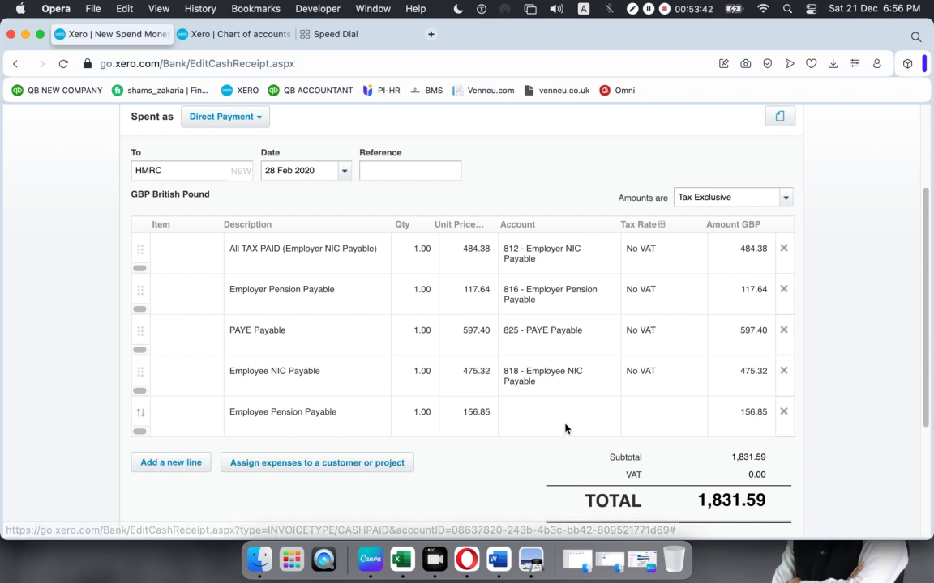
key("super+v")
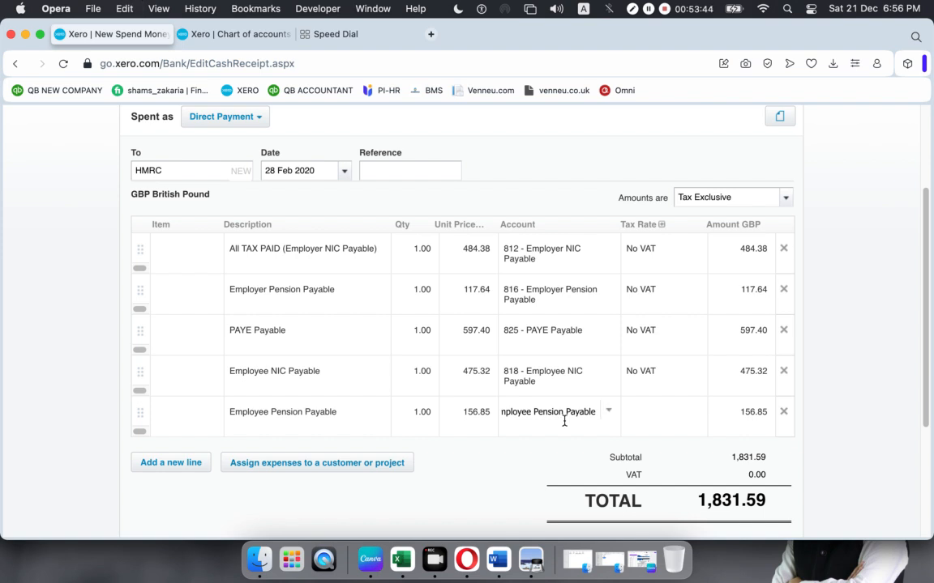
key("BackSpace")
key("BackSpace")
key("BackSpace")
key("BackSpace")
key("BackSpace")
key("BackSpace")
key("BackSpace")
key("BackSpace")
key("BackSpace")
key("BackSpace")
key("BackSpace")
key("BackSpace")
key("BackSpace")
key("BackSpace")
key("BackSpace")
key("BackSpace")
key("BackSpace")
key("BackSpace")
key("BackSpace")
key("BackSpace")
key("BackSpace")
key("BackSpace")
key("BackSpace")
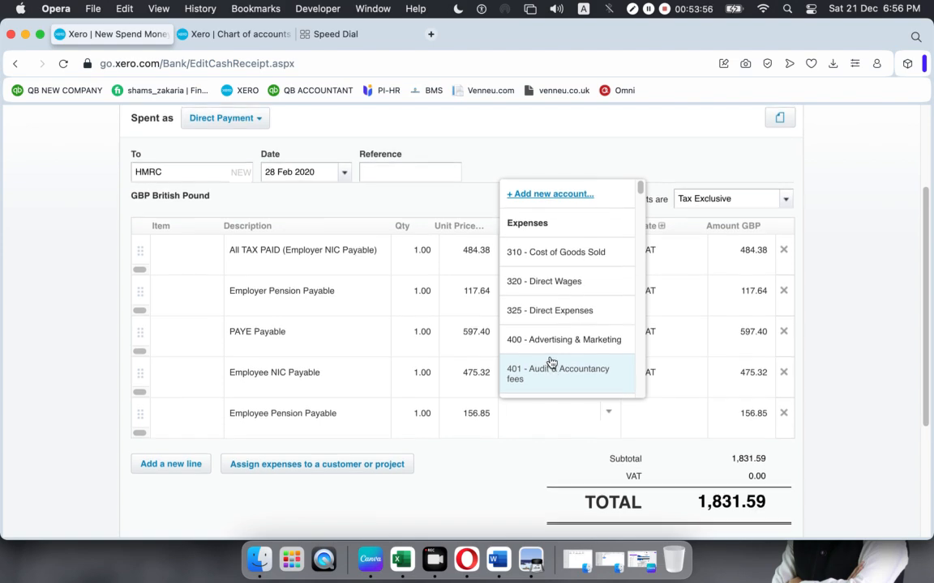
- Assign account 819 - Employee Pension Payable to the fifth payment line and add a new empty line below it
scroll(550, 362, "up", 3)
scroll(550, 361, "down", 3)
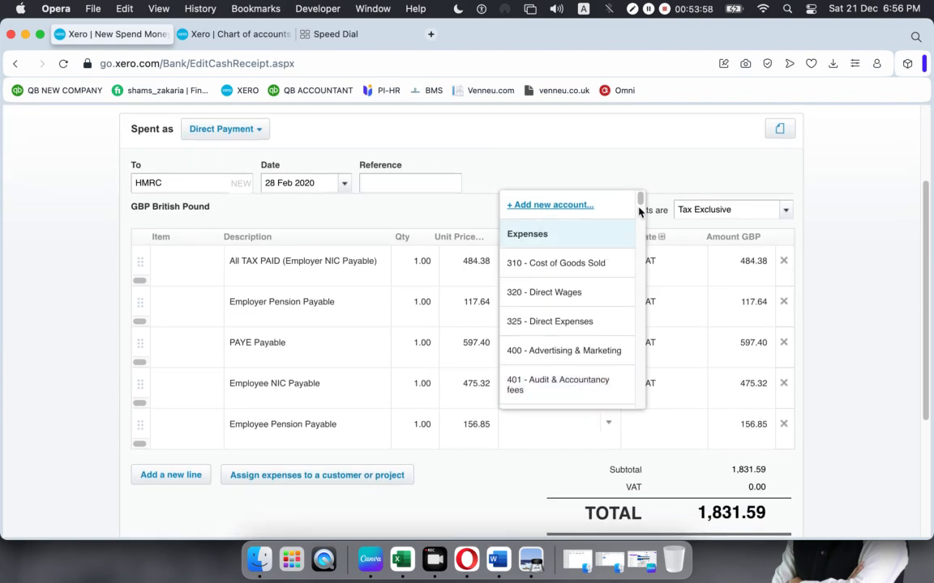
left_click_drag(640, 199, 640, 219)
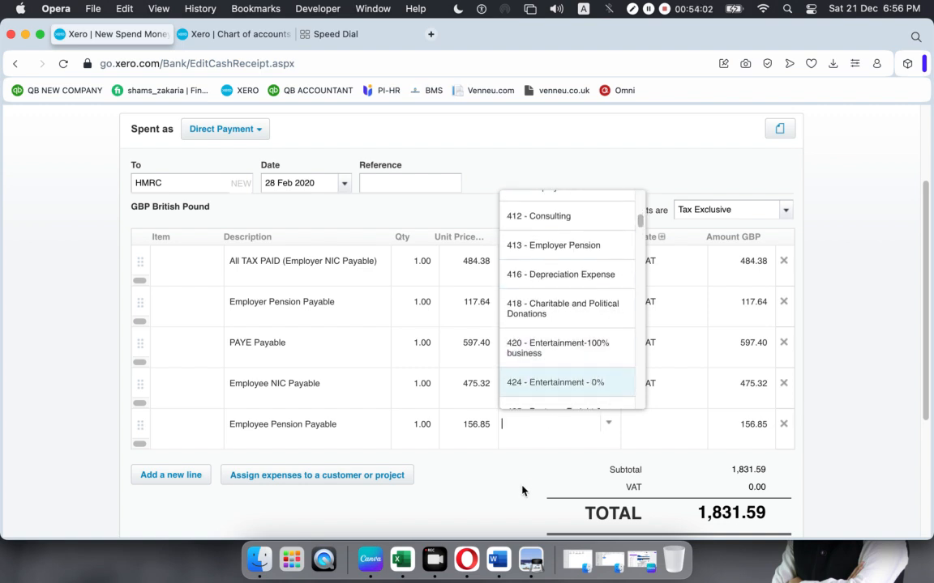
type("819")
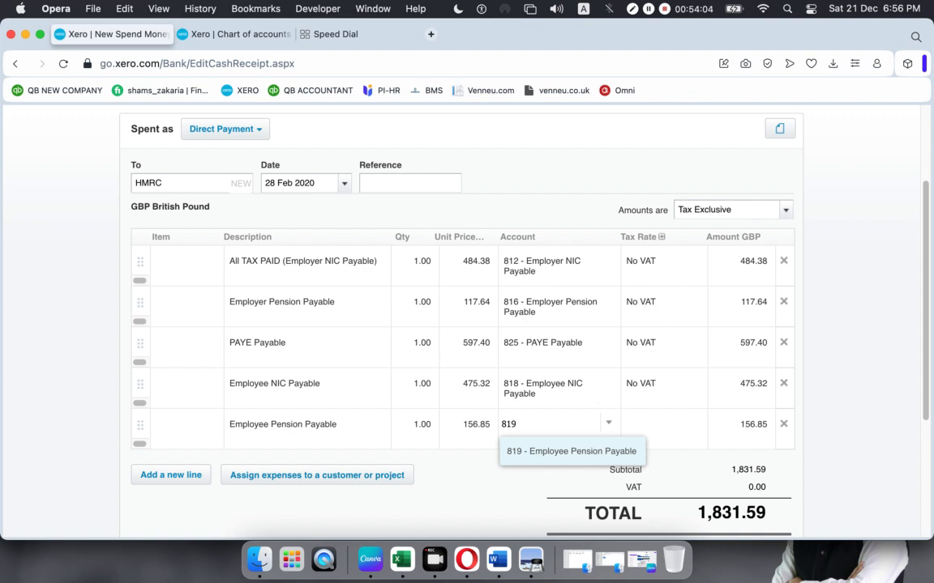
left_click(562, 452)
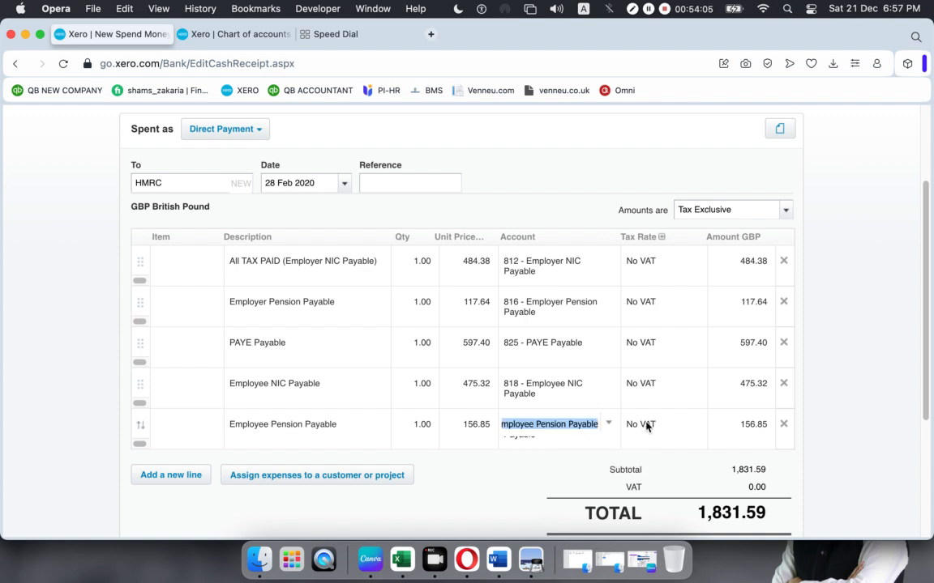
left_click(444, 503)
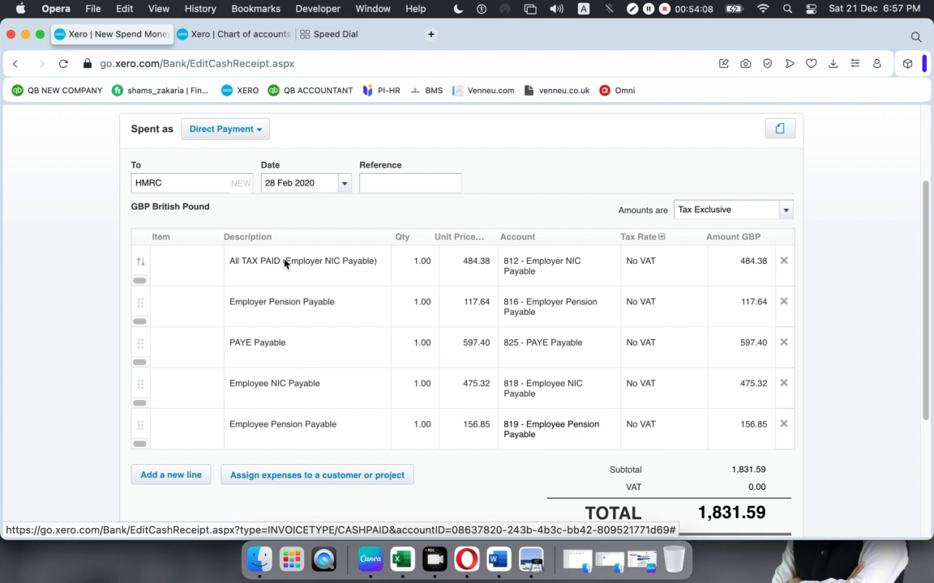
left_click(161, 480)
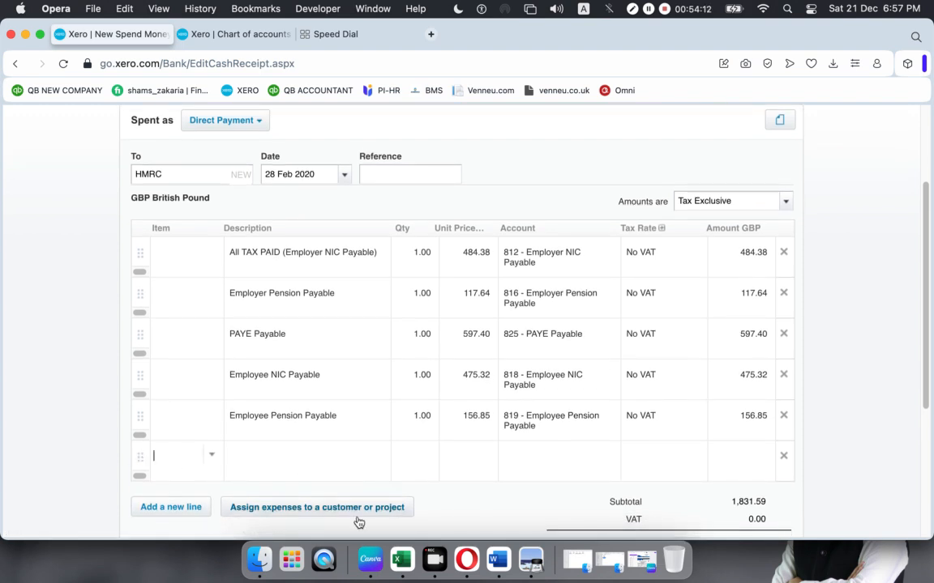
- Switch to Excel and move the Net Salary Payable name and amount from B24:C24 to B29:C29, below the payment totals
left_click(397, 550)
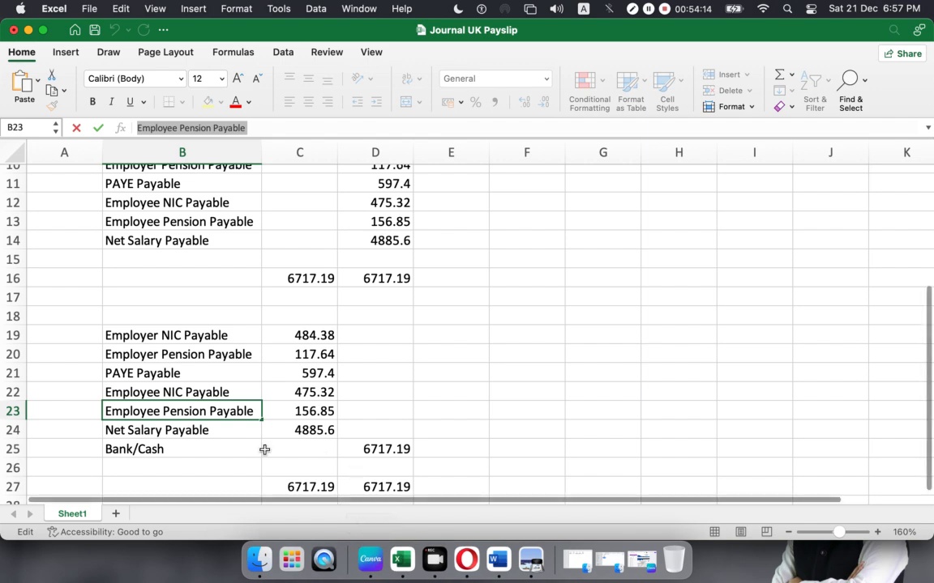
key("Down")
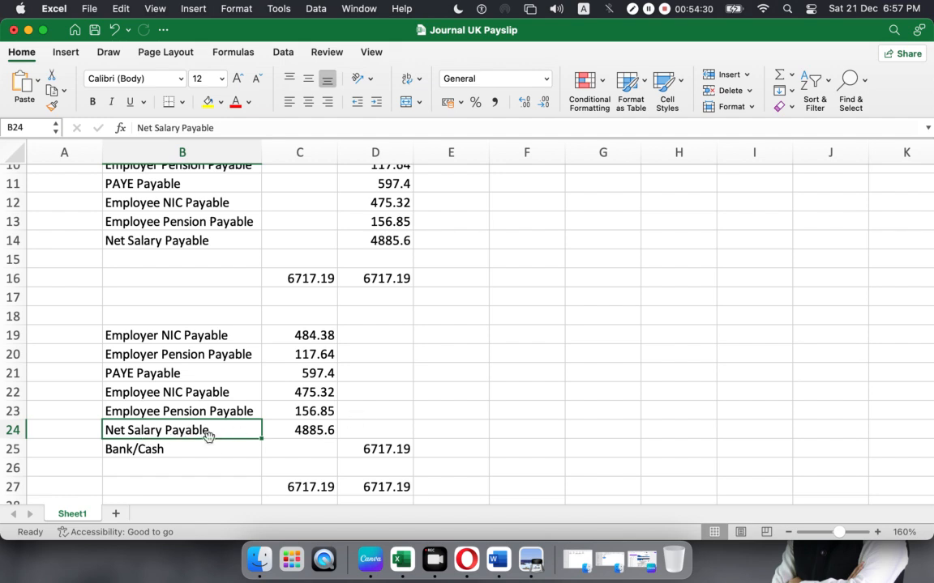
scroll(230, 470, "down", 2)
left_click(220, 468)
left_click_drag(133, 399, 302, 396)
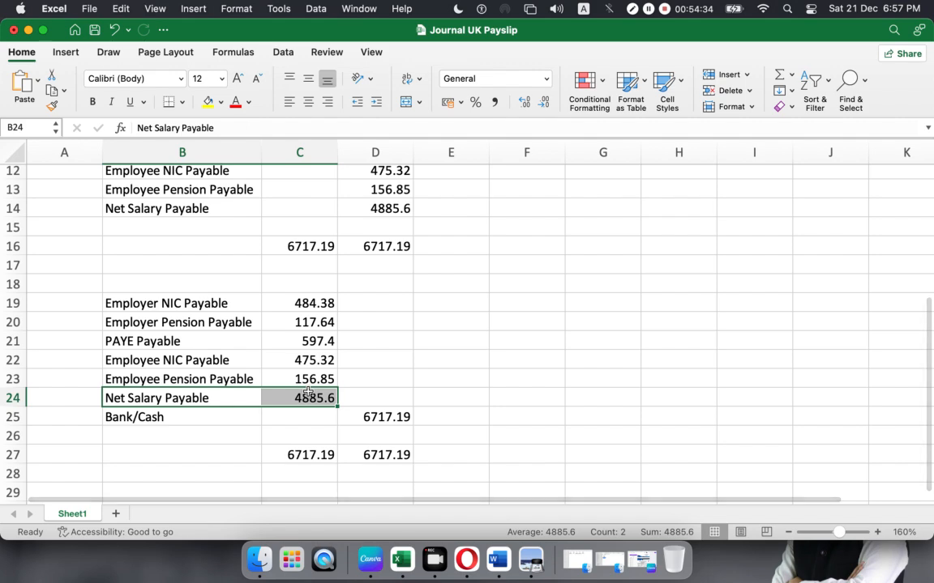
key("super+c")
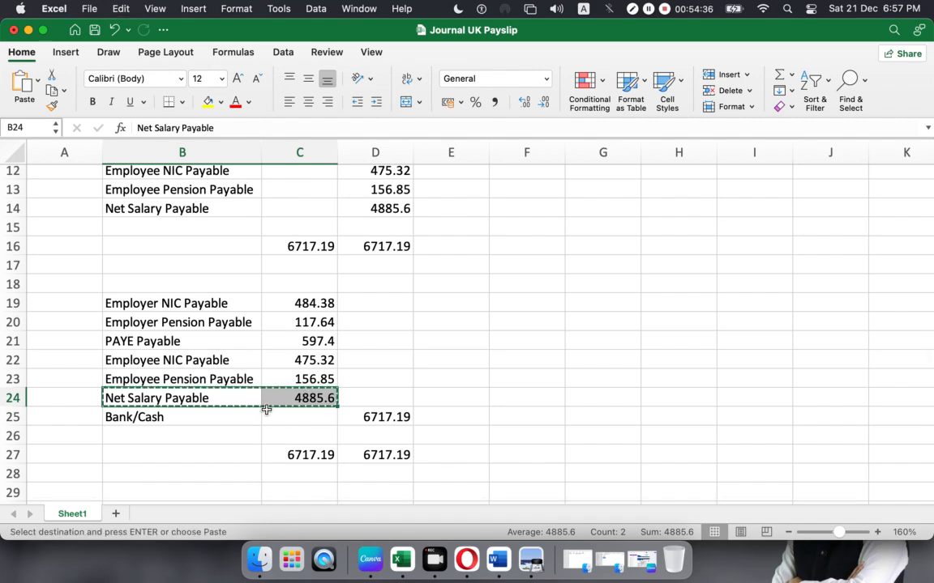
scroll(264, 409, "up", 2)
scroll(264, 408, "down", 6)
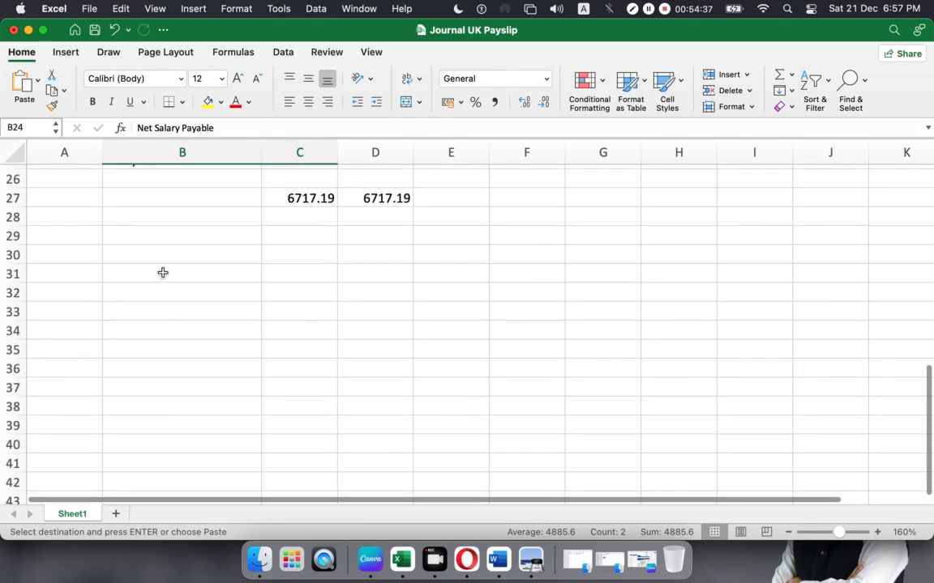
left_click(142, 238)
key("Return")
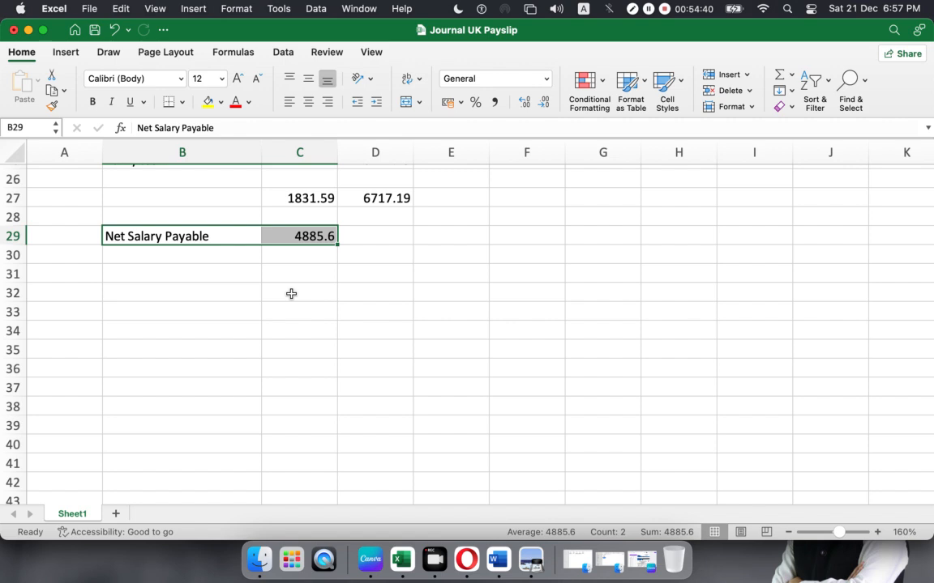
scroll(291, 294, "down", 1)
scroll(291, 293, "up", 4)
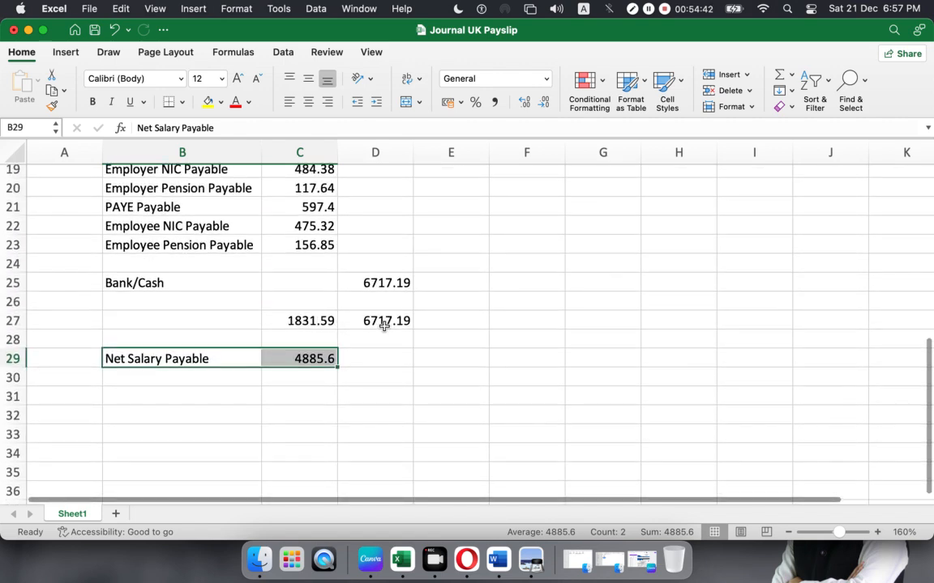
left_click(303, 323)
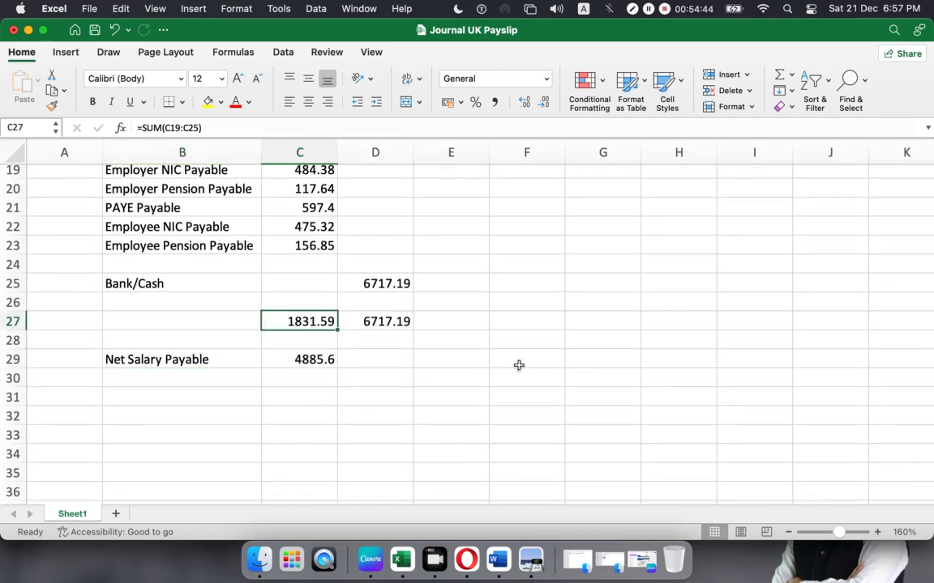
- Set cell D27 to 1831.59, matching the debit total beside it
left_click(361, 323)
type("1")
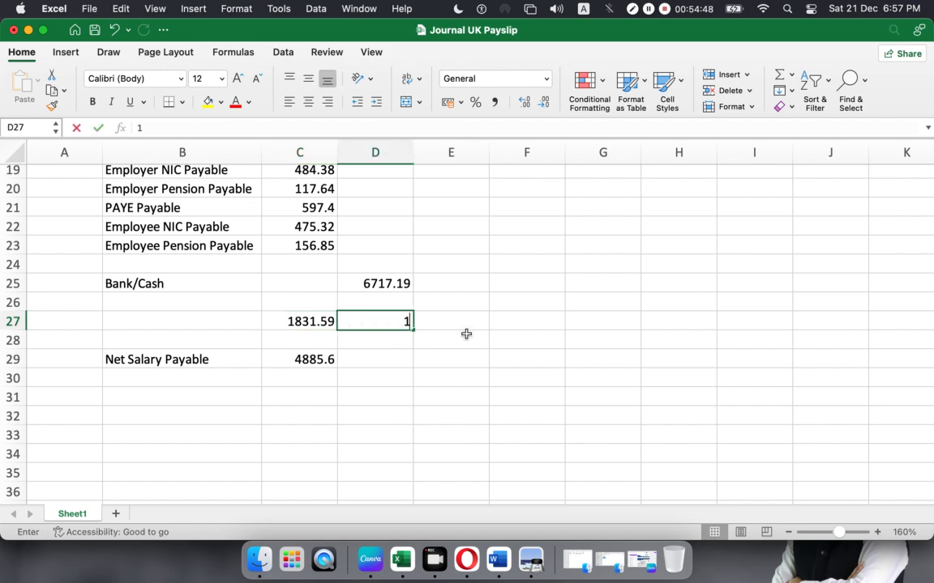
type("831.59")
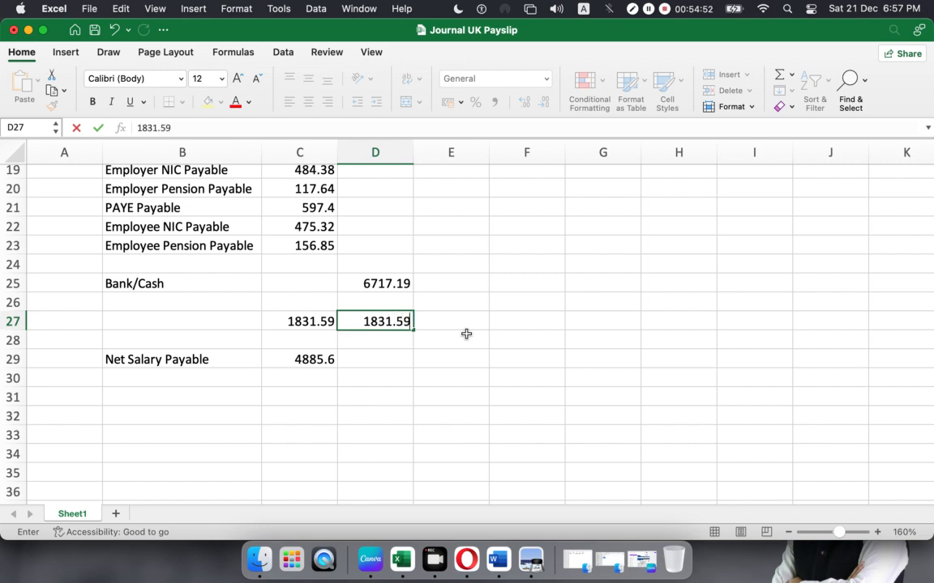
left_click(444, 394)
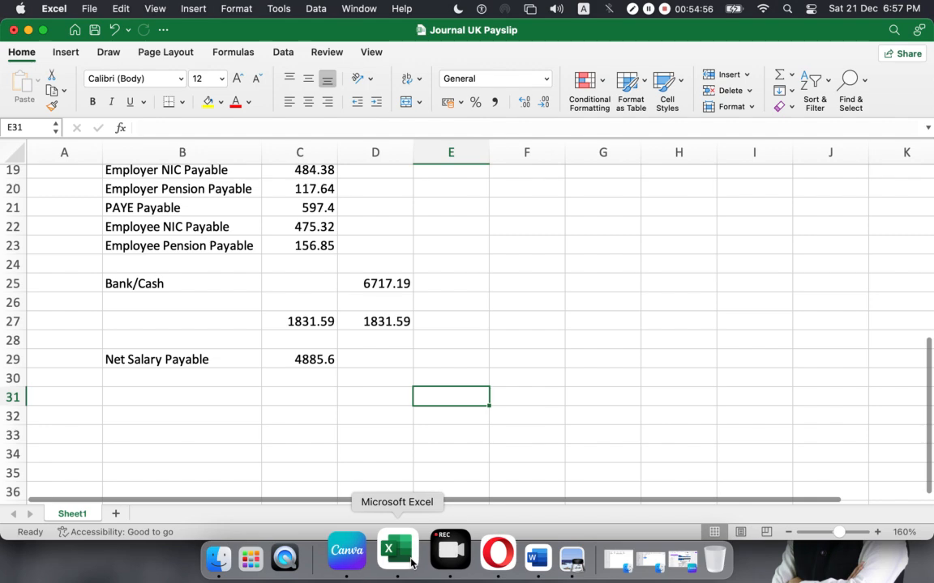
- Switch to Xero in Opera, review the HMRC payment's lines and total, and save the Spend Money transaction
left_click(457, 567)
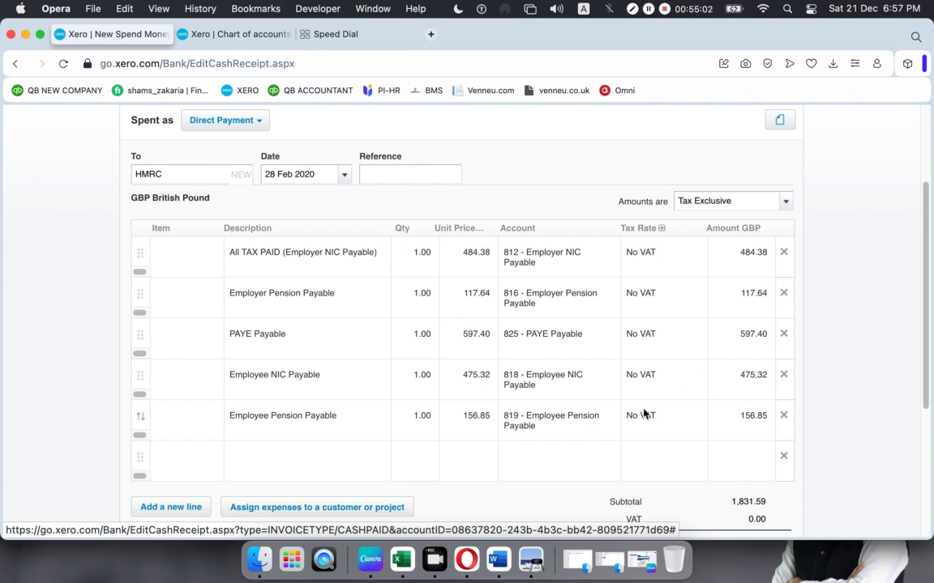
scroll(644, 415, "down", 3)
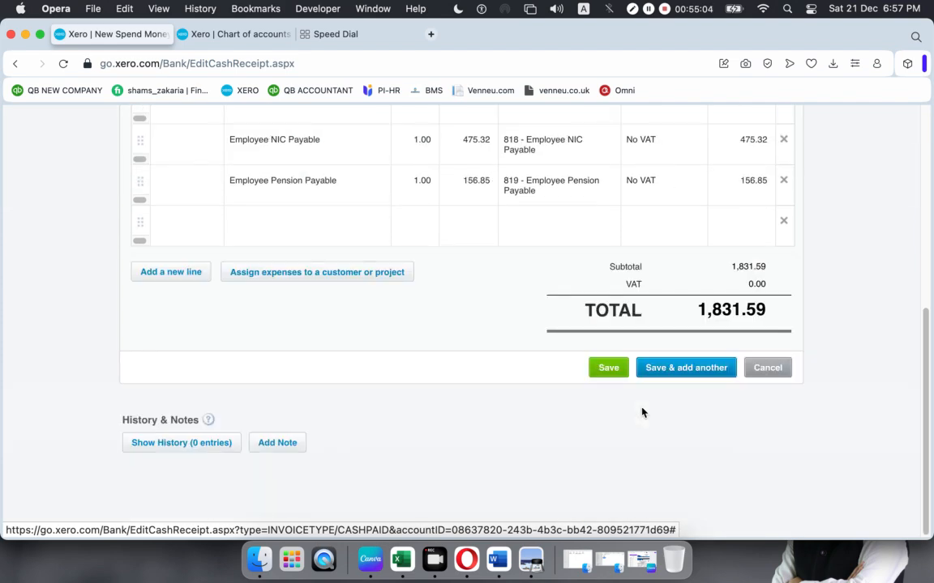
scroll(486, 390, "up", 3)
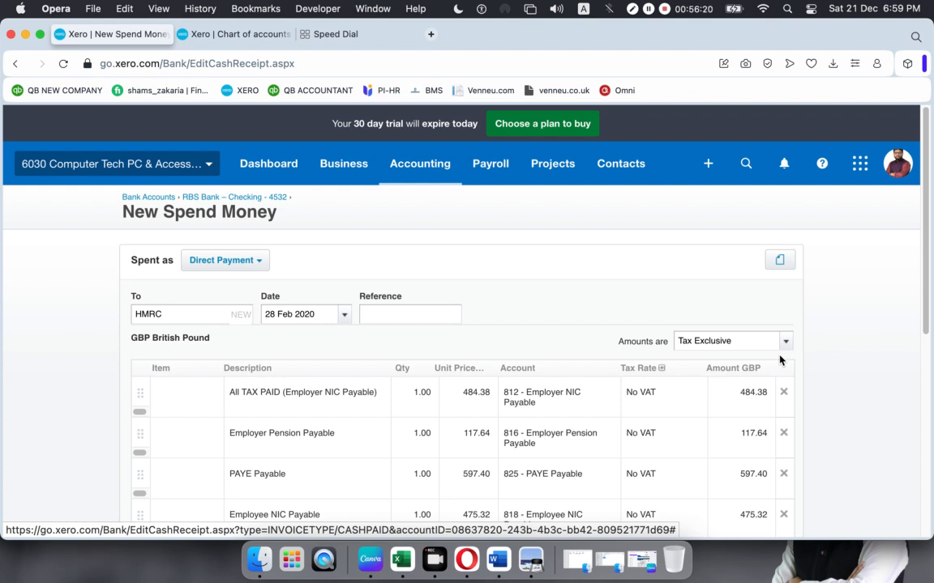
scroll(665, 391, "down", 10)
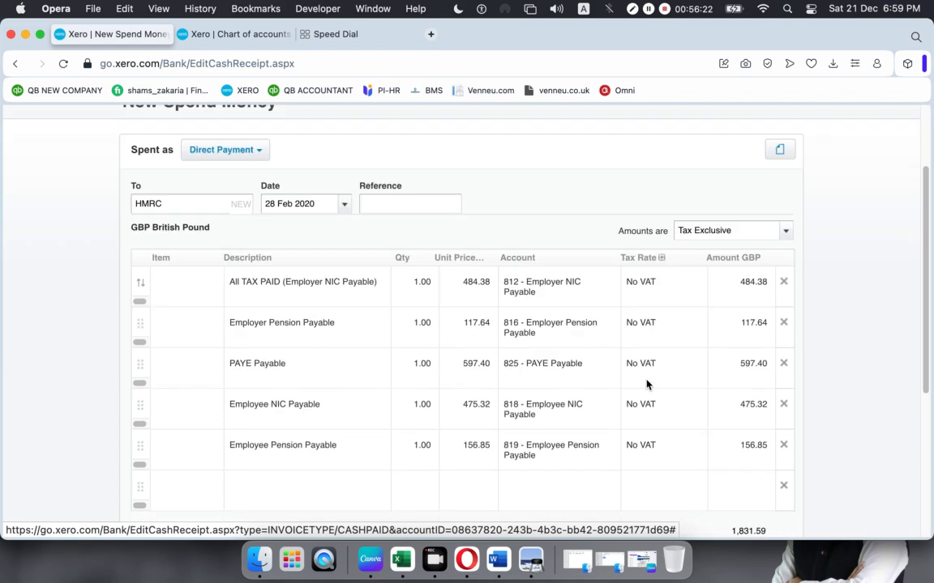
left_click(610, 371)
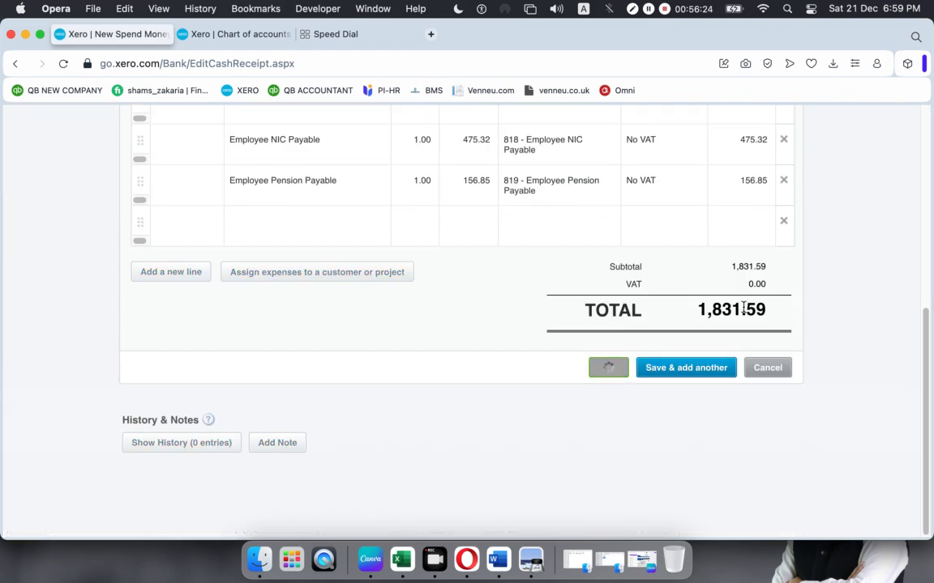
- Switch to Excel and copy the text Net Salary Payable from cell B29
left_click(403, 542)
left_click(131, 360)
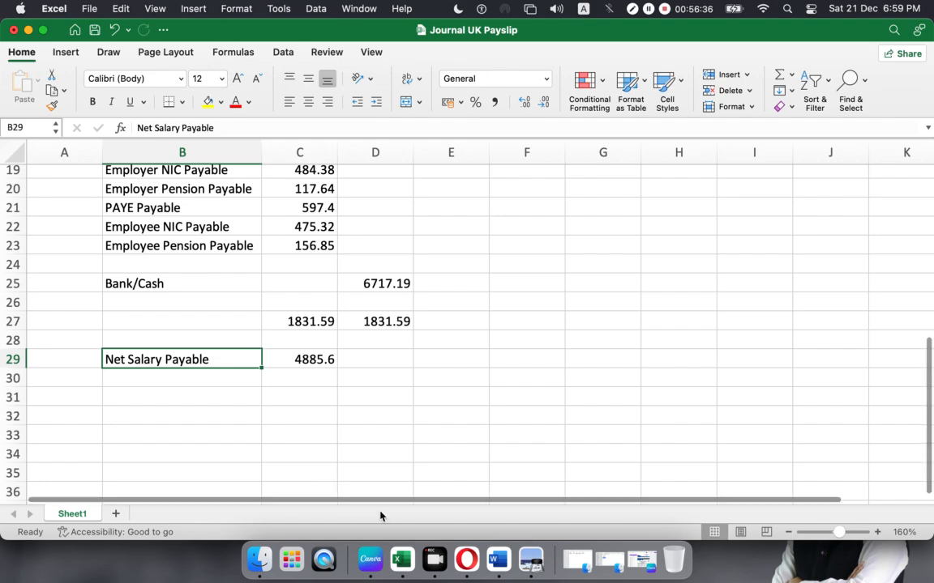
left_click_drag(236, 128, 36, 127)
key("super+c")
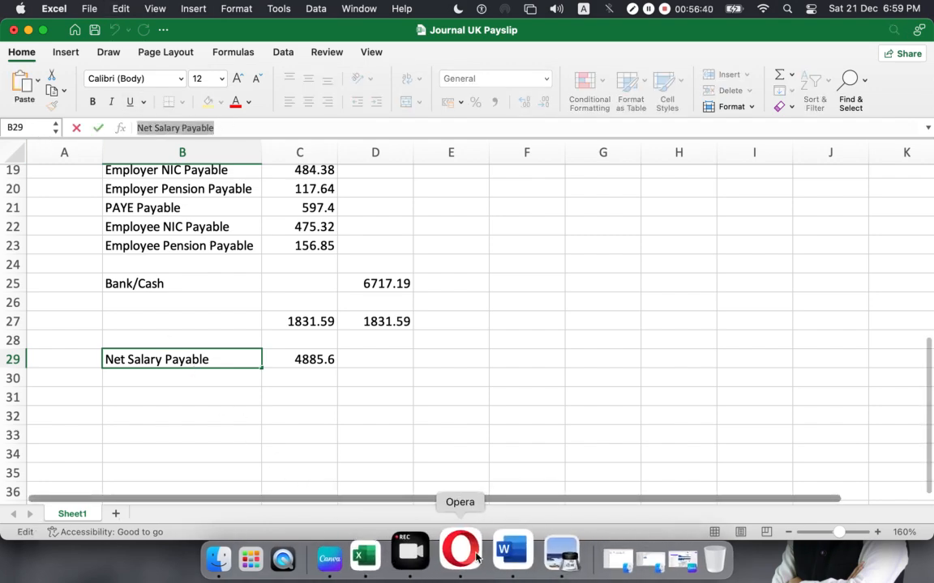
- Switch to Xero in Opera and start a new Spend Money transaction from the RBS Bank checking account
left_click(463, 555)
left_click(709, 166)
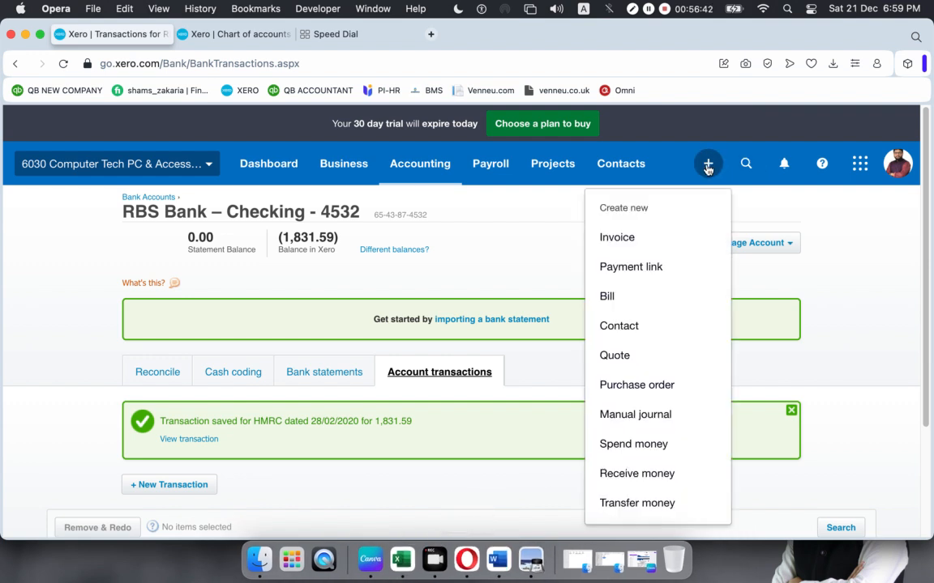
left_click(650, 417)
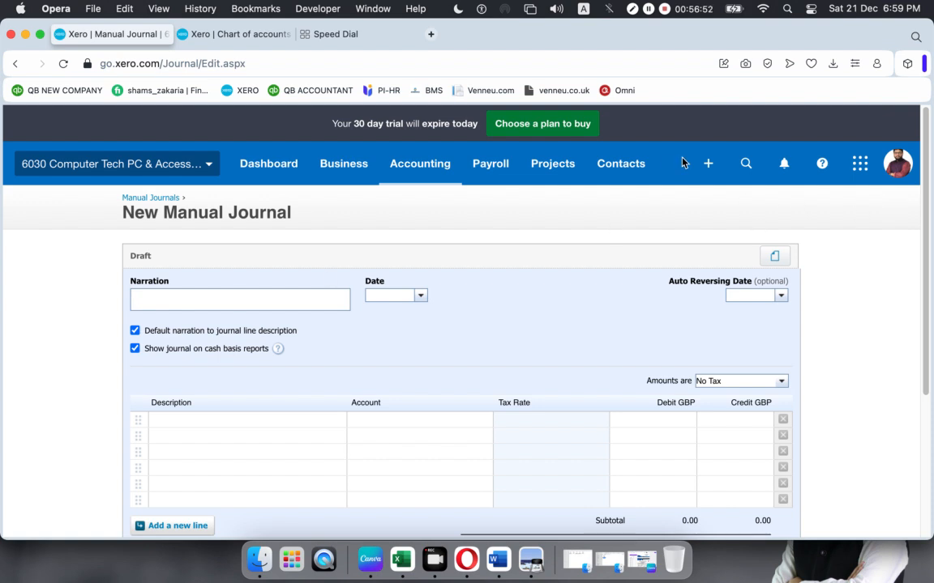
left_click(707, 163)
left_click(624, 444)
left_click(435, 348)
left_click(779, 420)
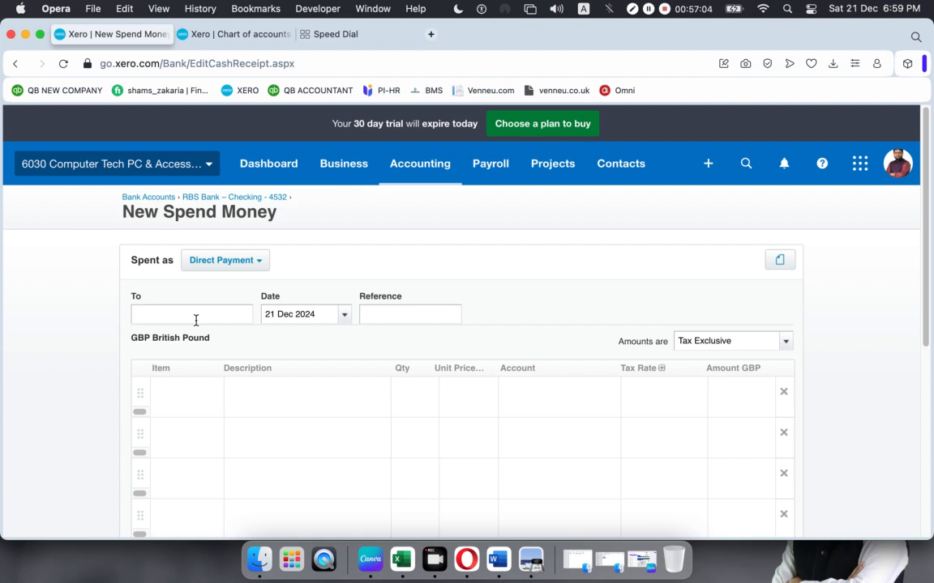
- Set the payee to a new contact named Staff and the payment date to 28 Feb 2020
type("Staff")
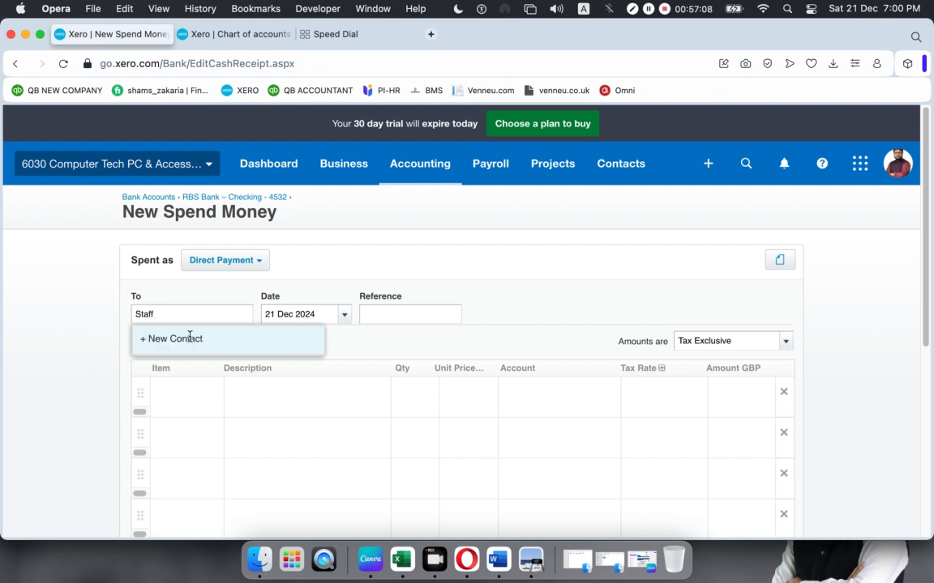
left_click(188, 338)
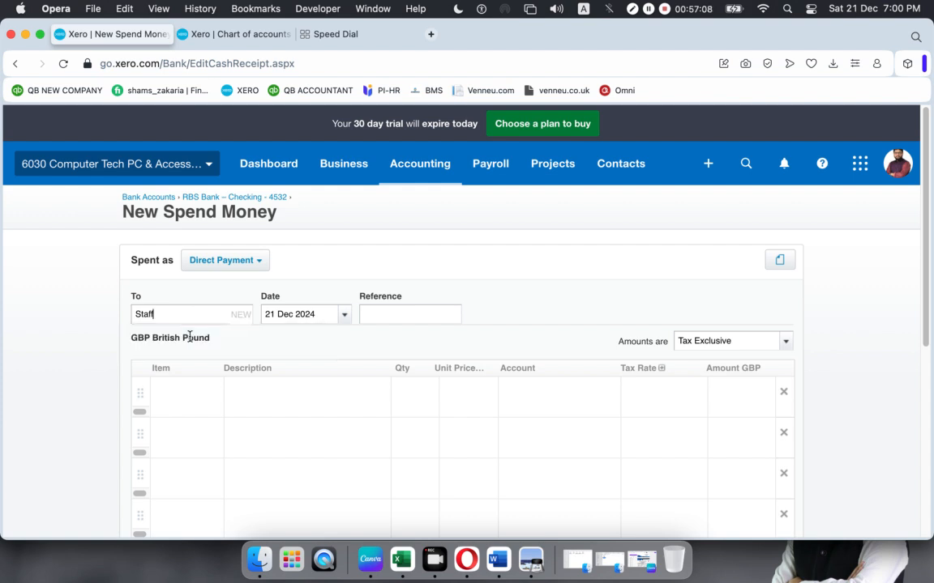
left_click(346, 316)
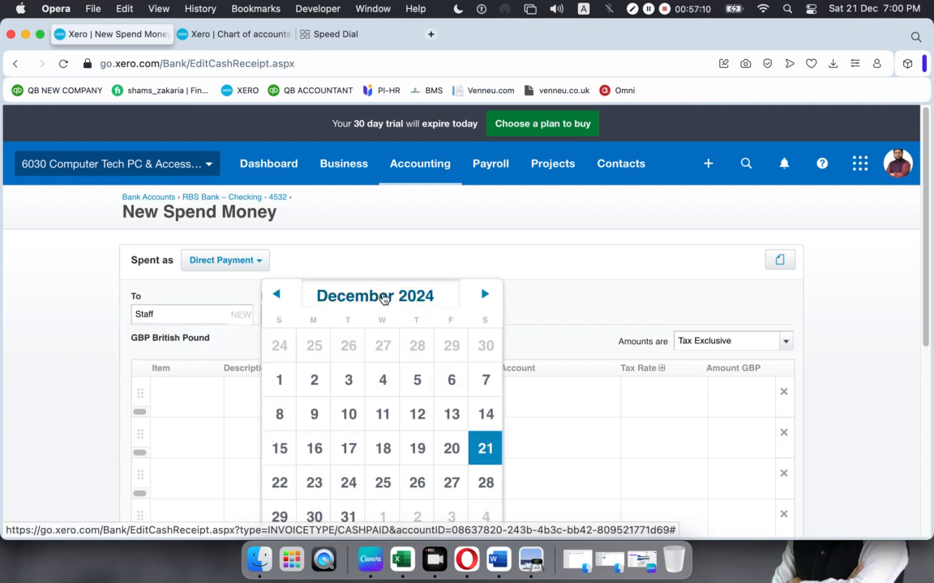
left_click(379, 296)
left_click(407, 337)
left_click(319, 341)
left_click(399, 515)
left_click(451, 483)
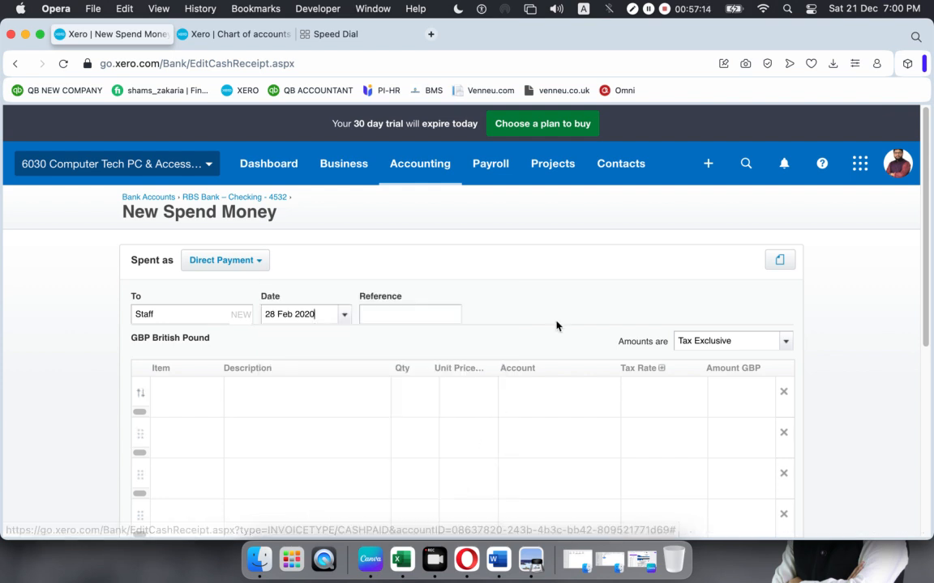
- Enter the copied Net Salary Payable as the first payment line's description, with quantity 1
left_click(303, 392)
key("super+v")
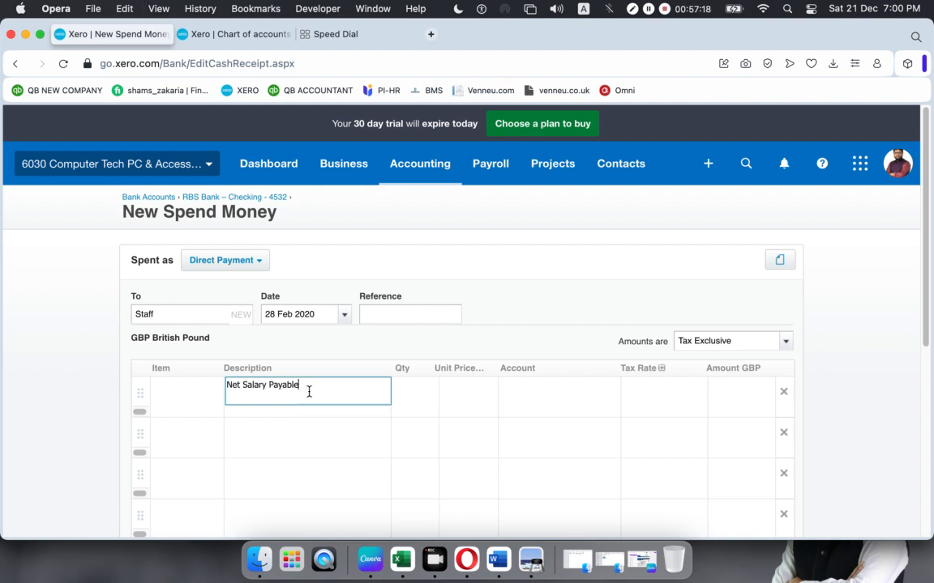
left_click(424, 393)
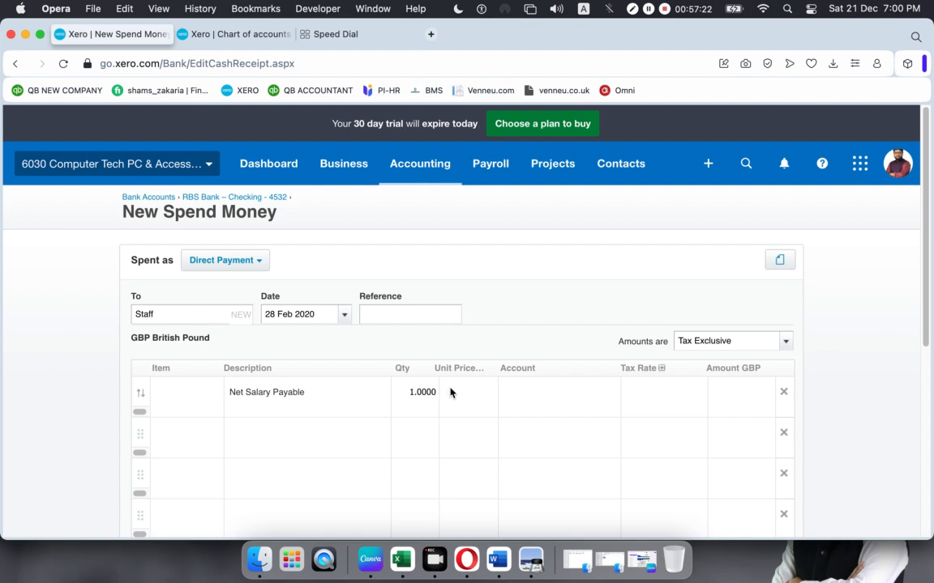
- Copy the net salary amount from C29 in Excel and set the Net Salary Payable line's unit price to 4885.6 in Xero
triple_click(450, 390)
left_click(403, 558)
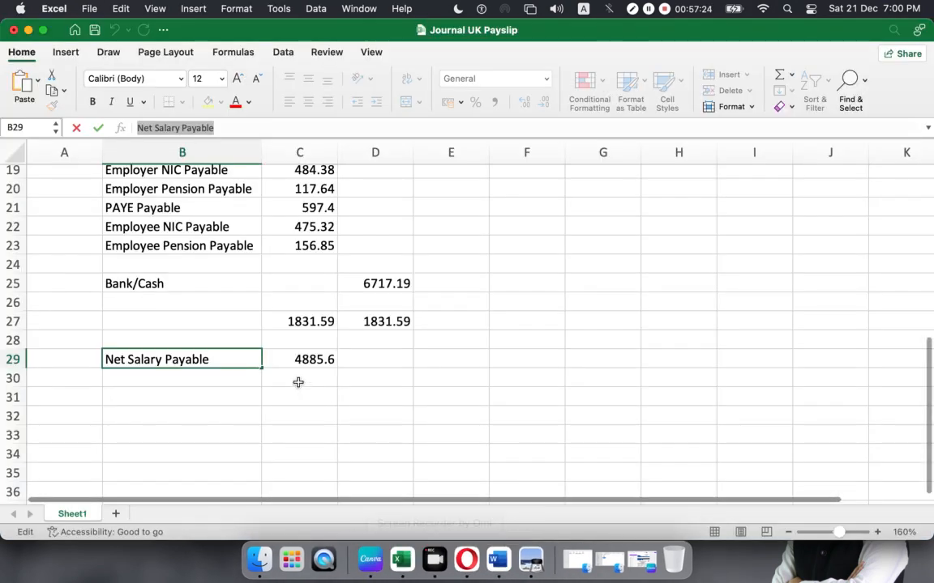
left_click(300, 359)
double_click(156, 128)
key("super+c")
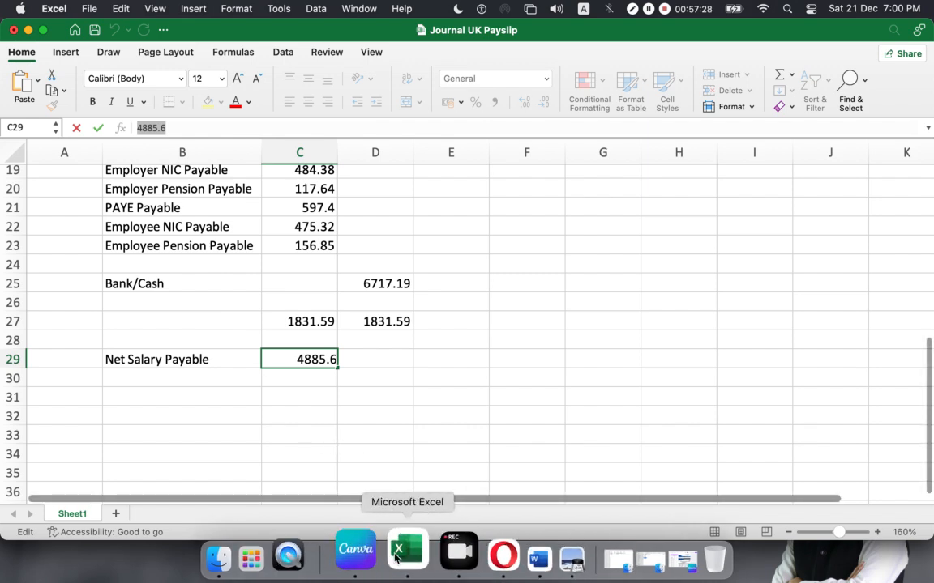
left_click(472, 558)
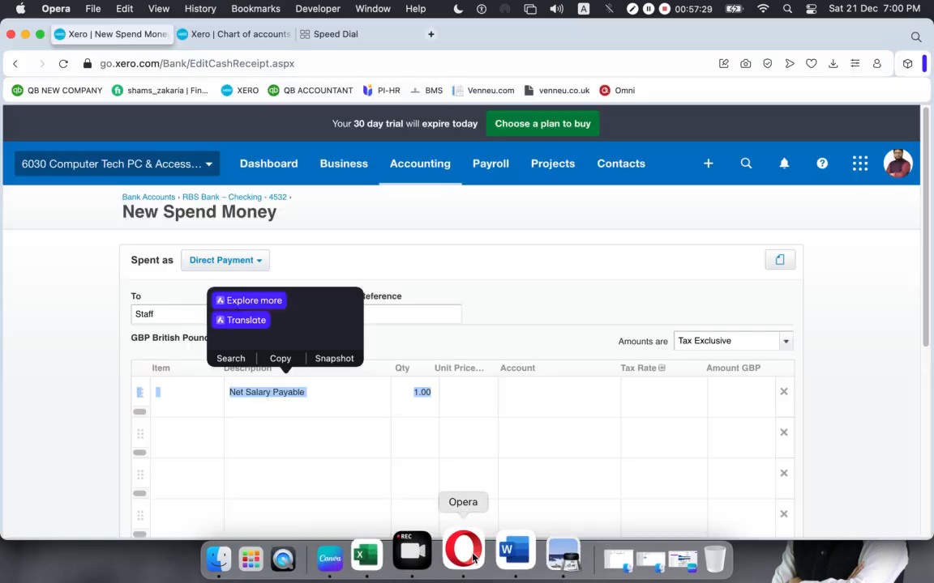
left_click(476, 392)
key("super+v")
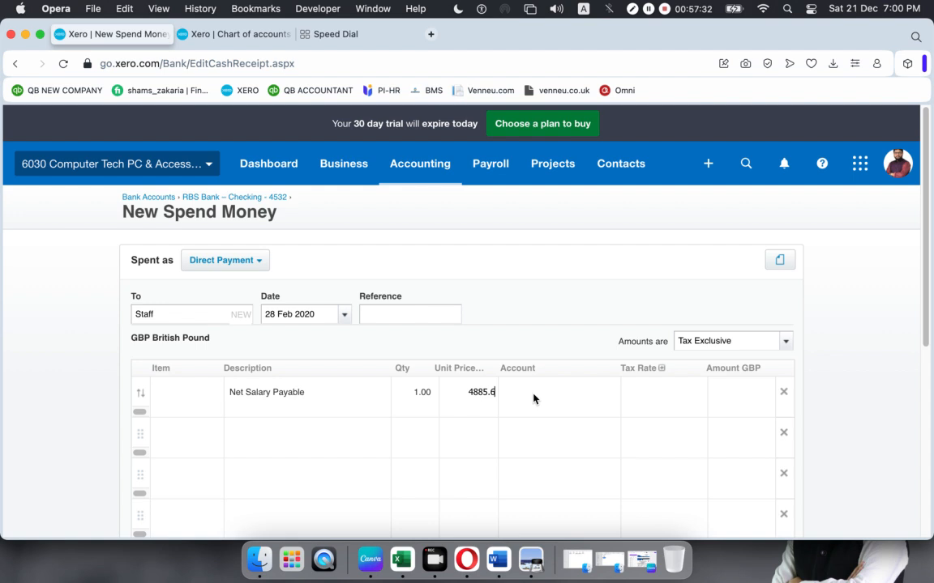
- Copy the line's description to find its account, and assign account 821 - Net Salary Payable
left_click(303, 392)
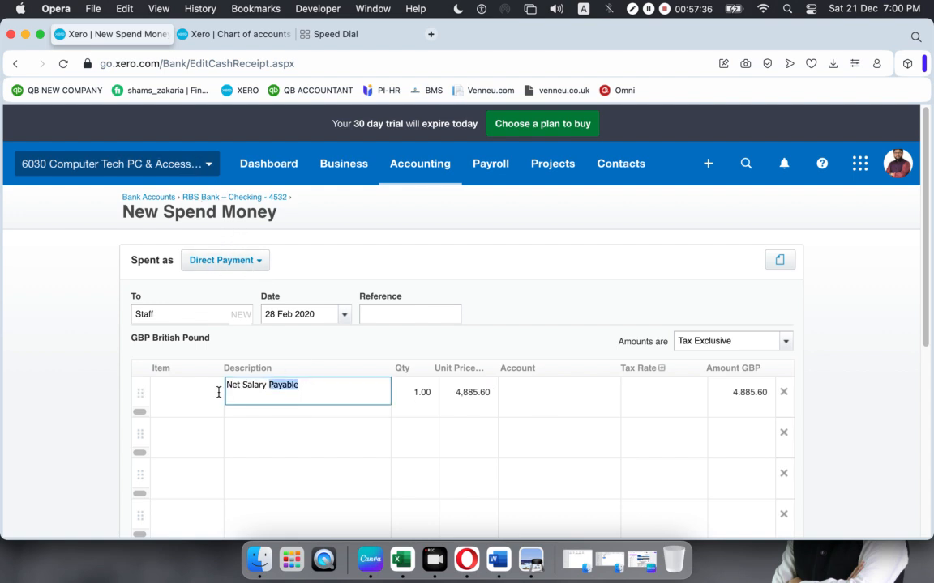
key("super+a")
key("super+c")
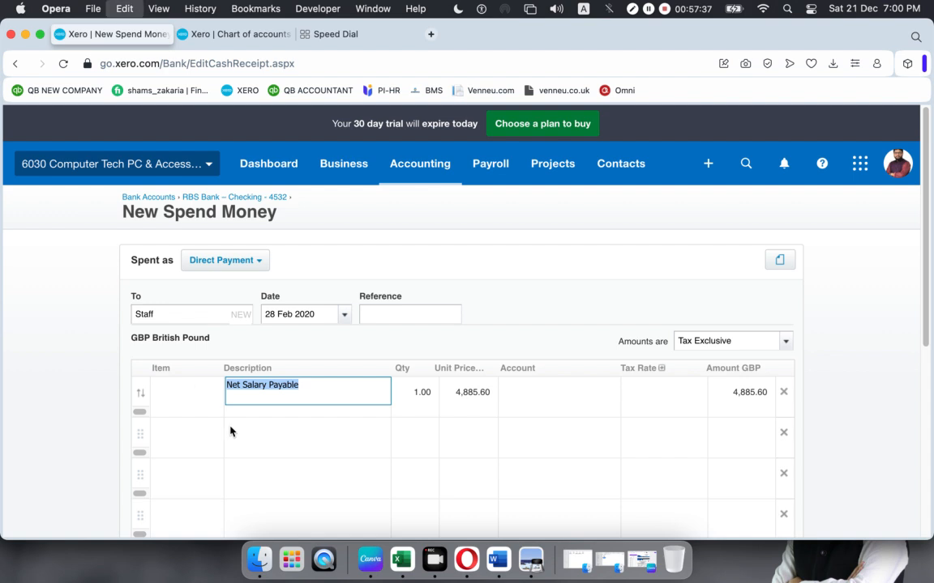
left_click(554, 394)
key("super+v")
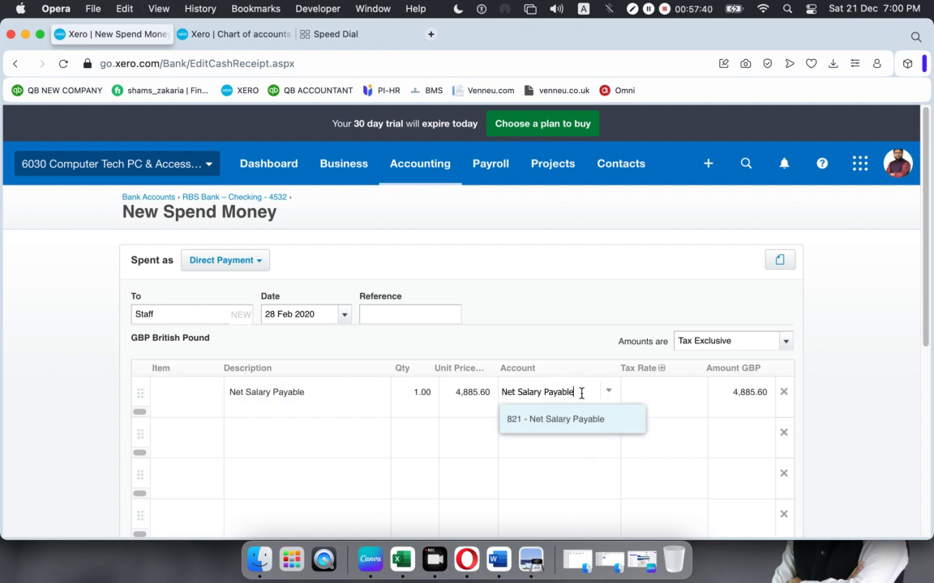
left_click(563, 421)
left_click(846, 372)
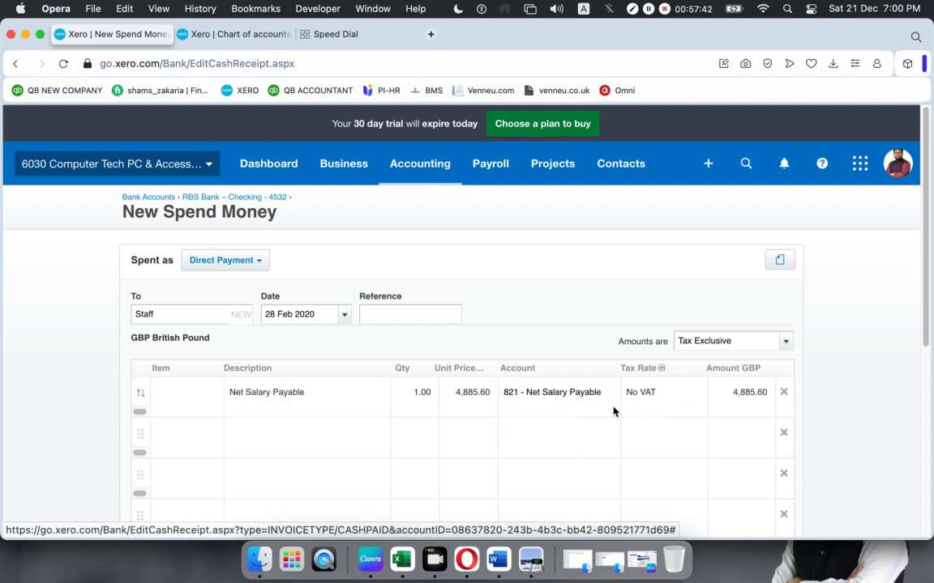
- Save the Spend Money transaction for Staff and dismiss the notification above the account transactions
scroll(501, 417, "down", 7)
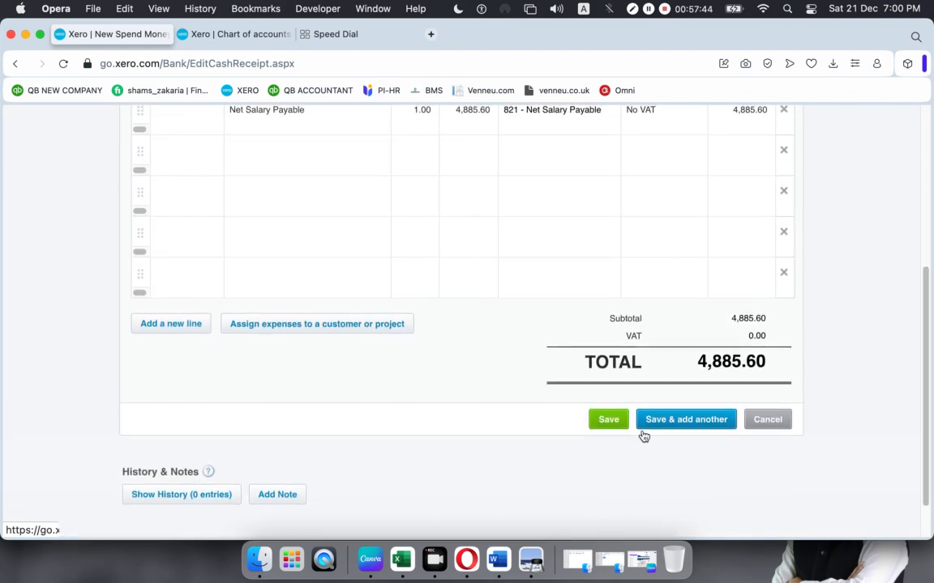
left_click(609, 419)
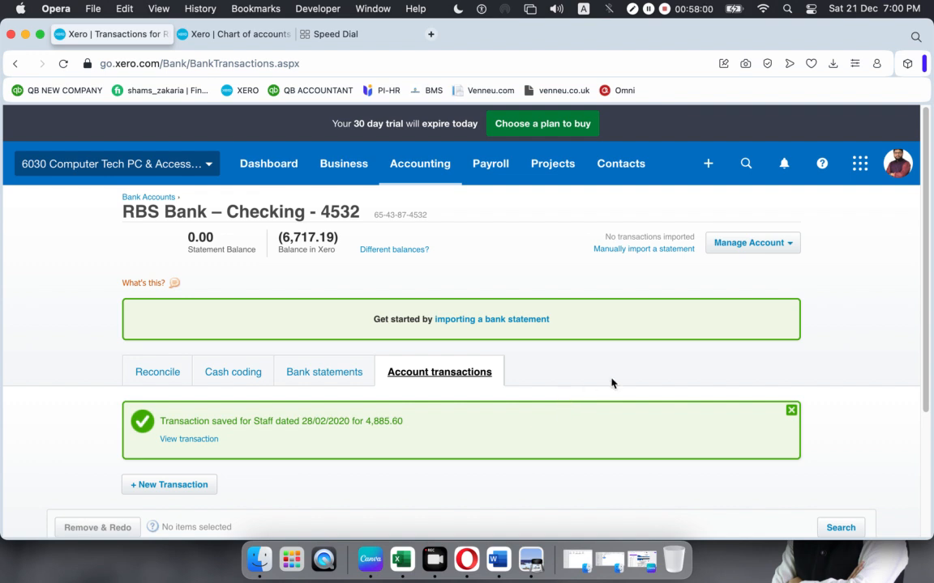
left_click(791, 410)
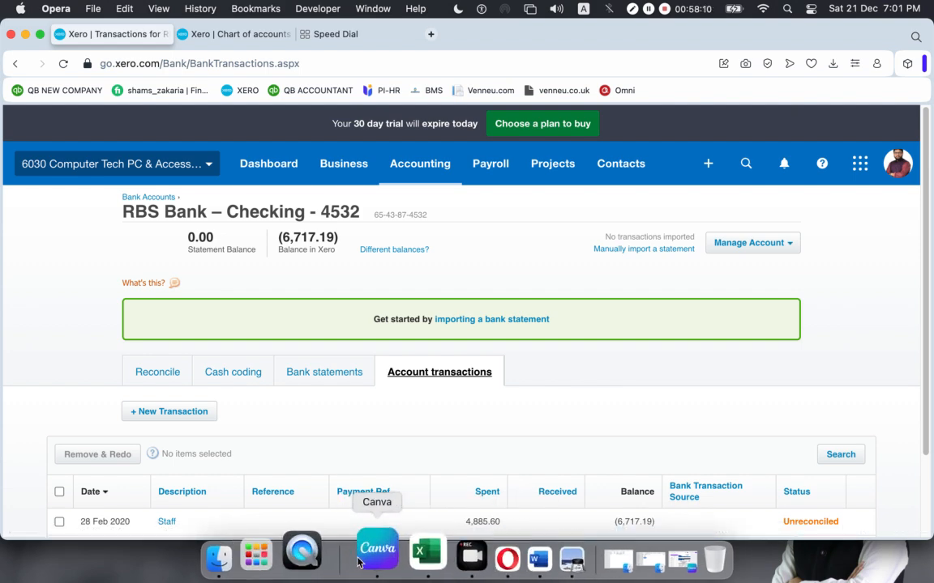
- Open Safari and go to Facebook from the favourites
left_click(296, 555)
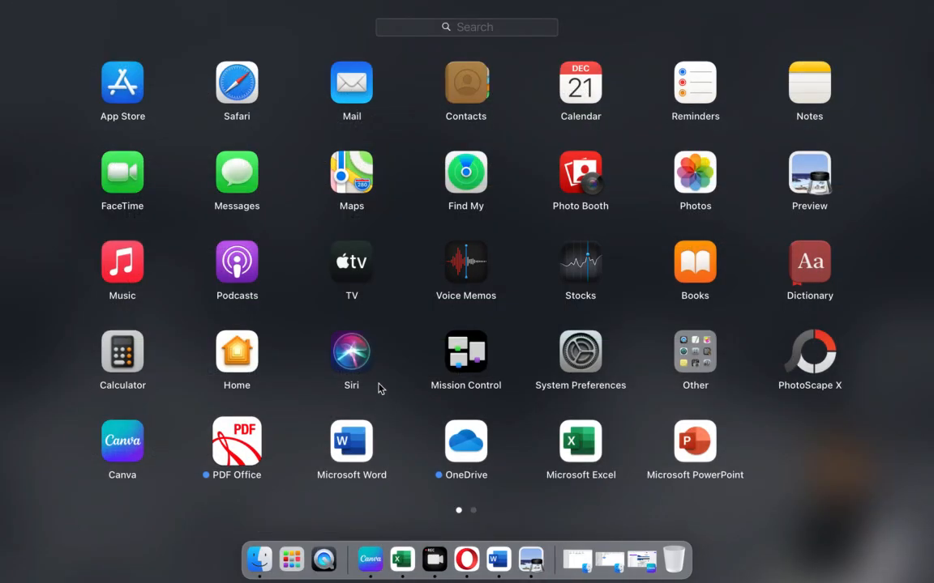
left_click(209, 87)
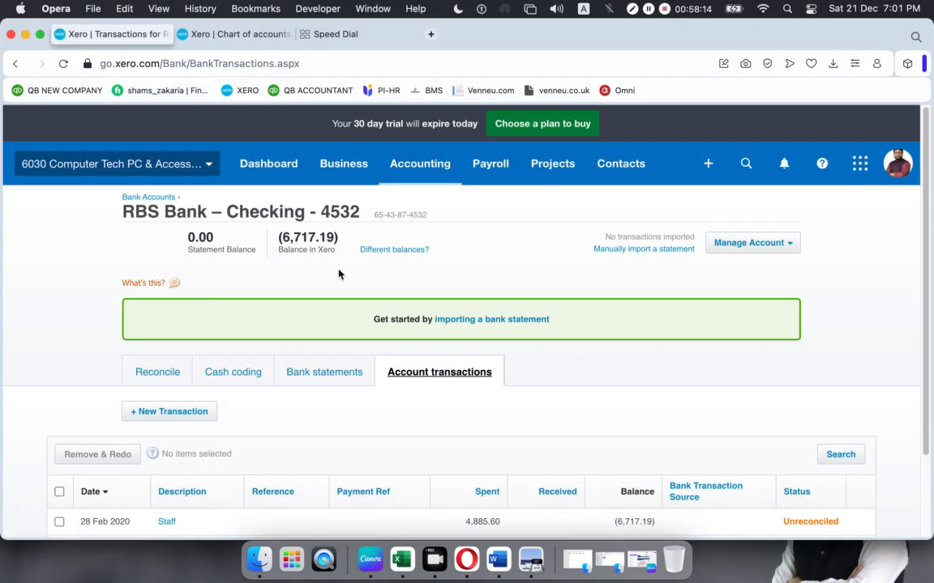
left_click(291, 558)
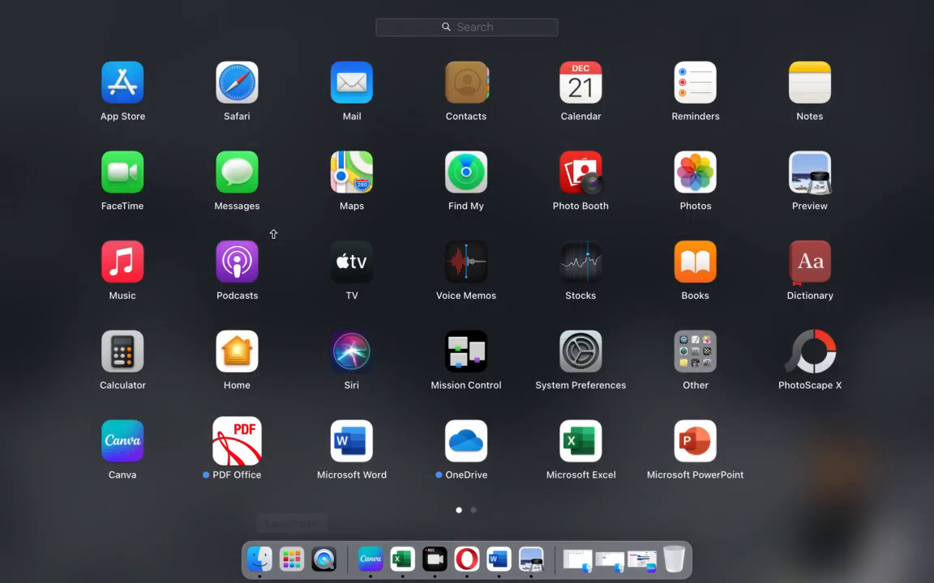
left_click(248, 96)
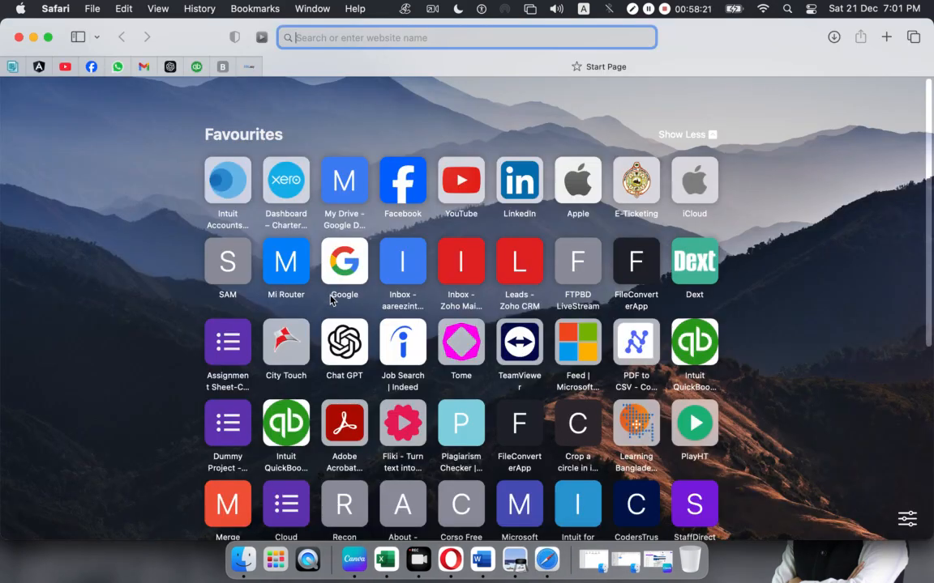
left_click(90, 67)
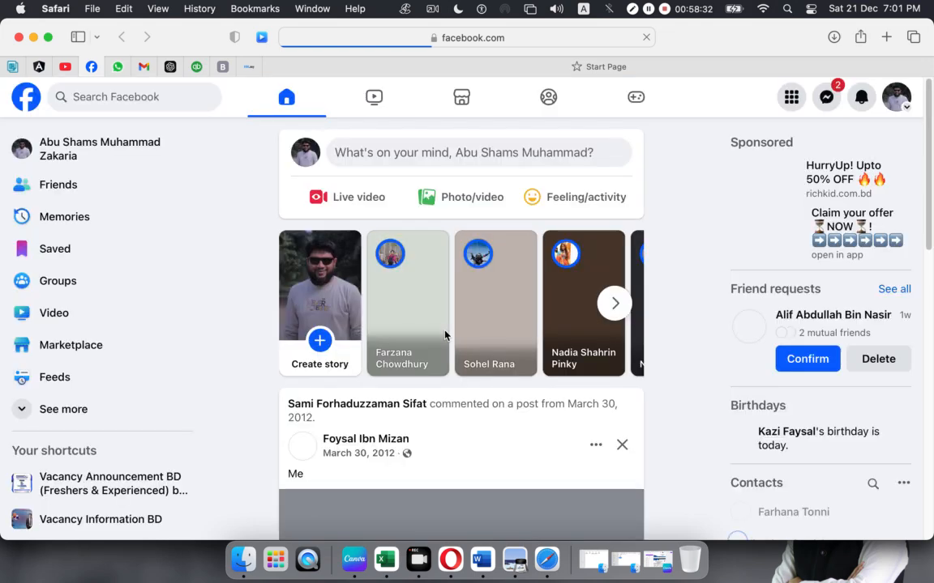
- Open the Ams 5370 group chat in Facebook Messenger, and minimise the Safari and Xero windows
left_click(828, 99)
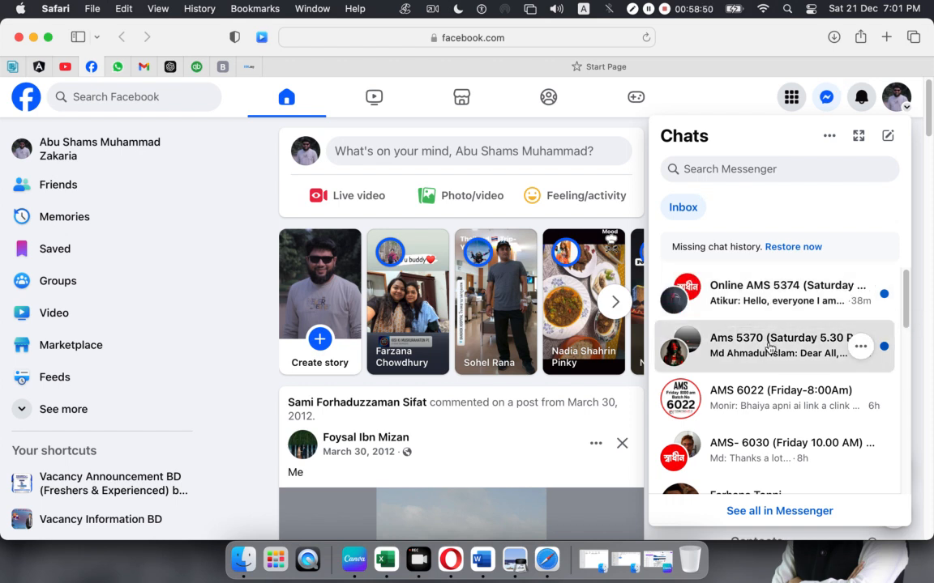
left_click(773, 334)
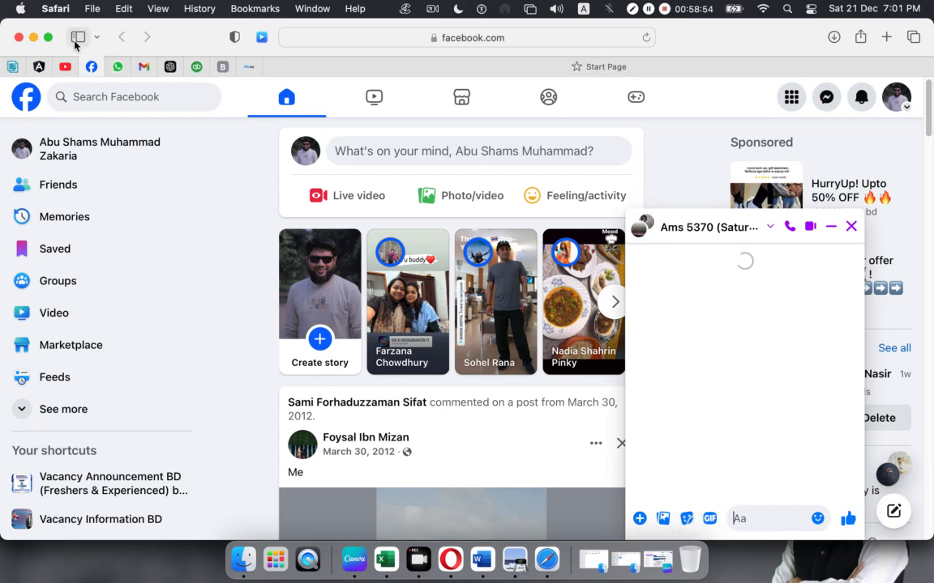
left_click(33, 36)
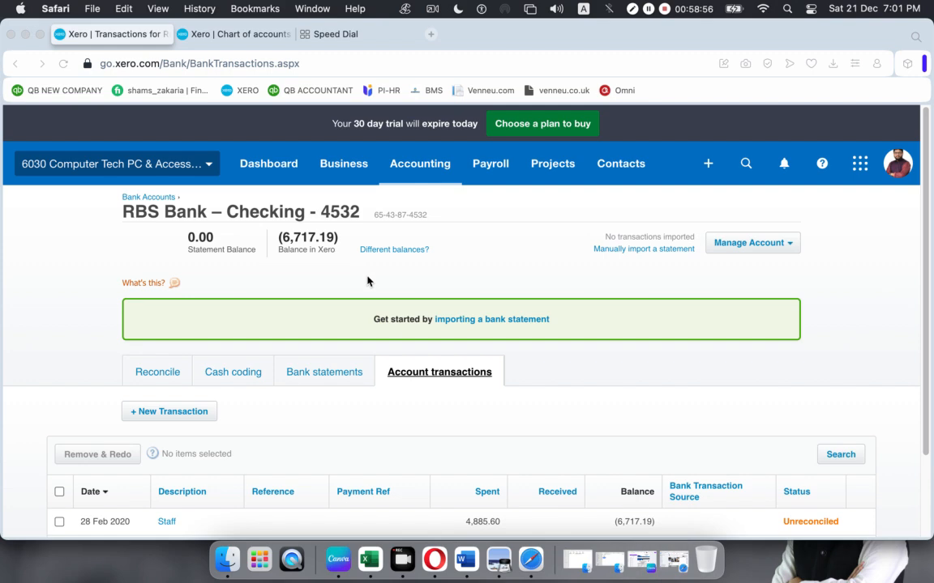
left_click(26, 34)
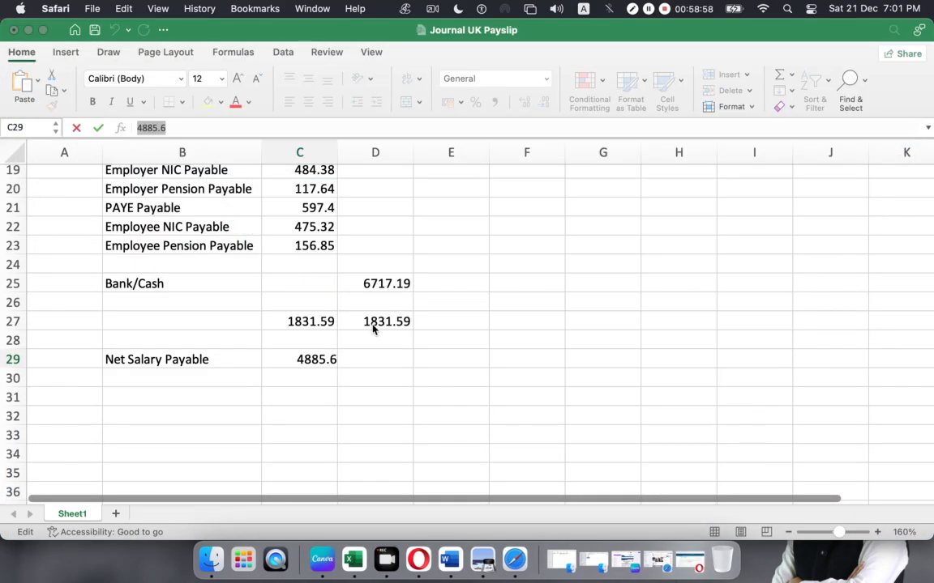
- Switch to Finder, go up from the Payroll folder to Xero-05, and look inside its Canada Payroll subfolder
left_click(593, 559)
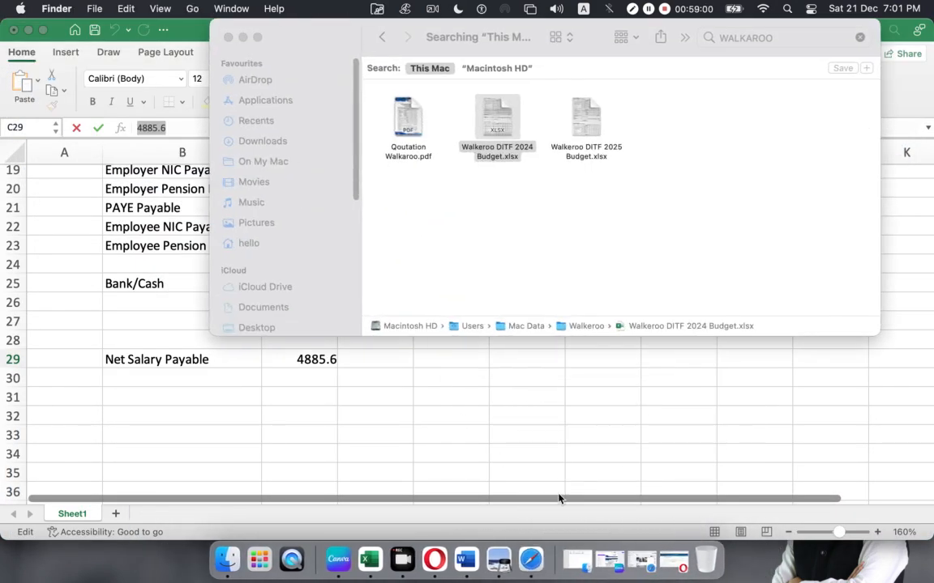
left_click(242, 38)
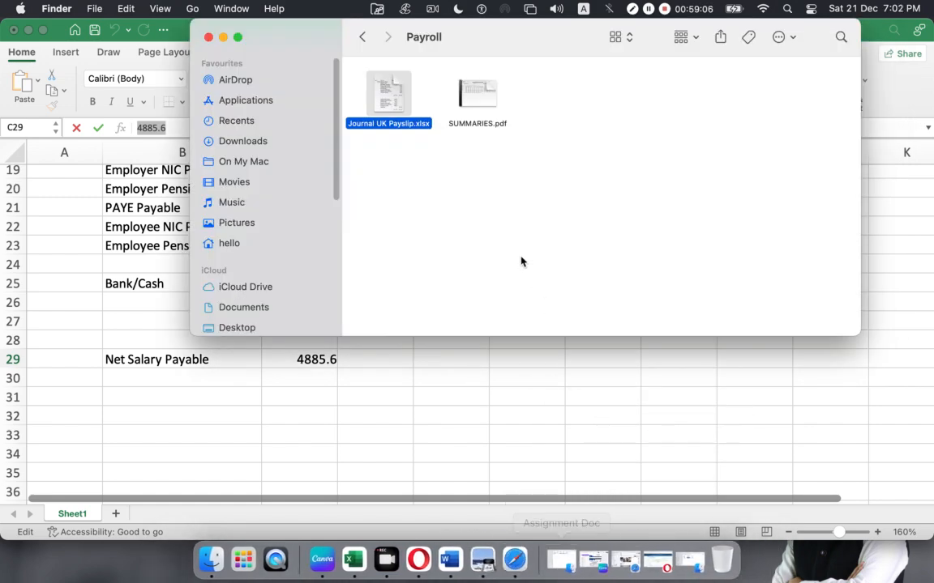
left_click(363, 37)
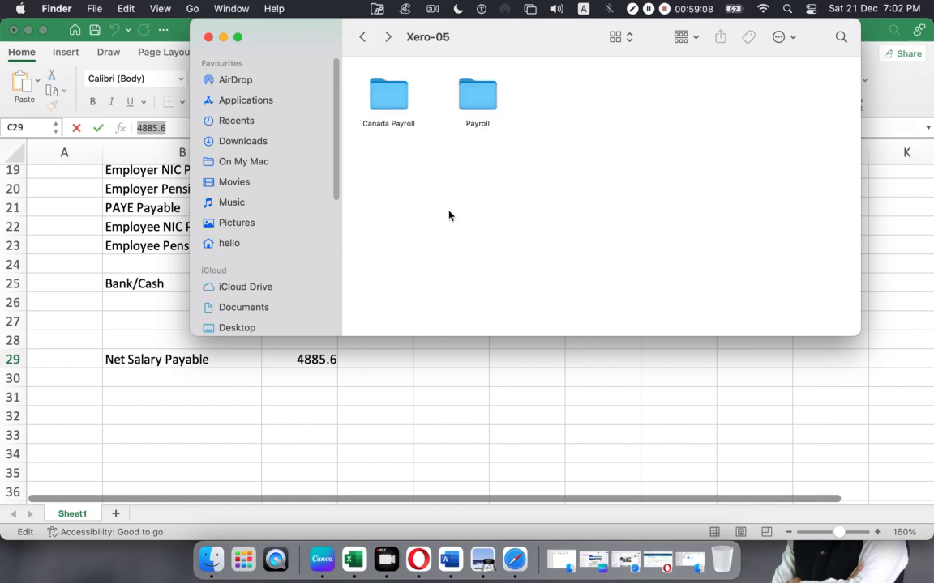
left_click(396, 111)
double_click(397, 111)
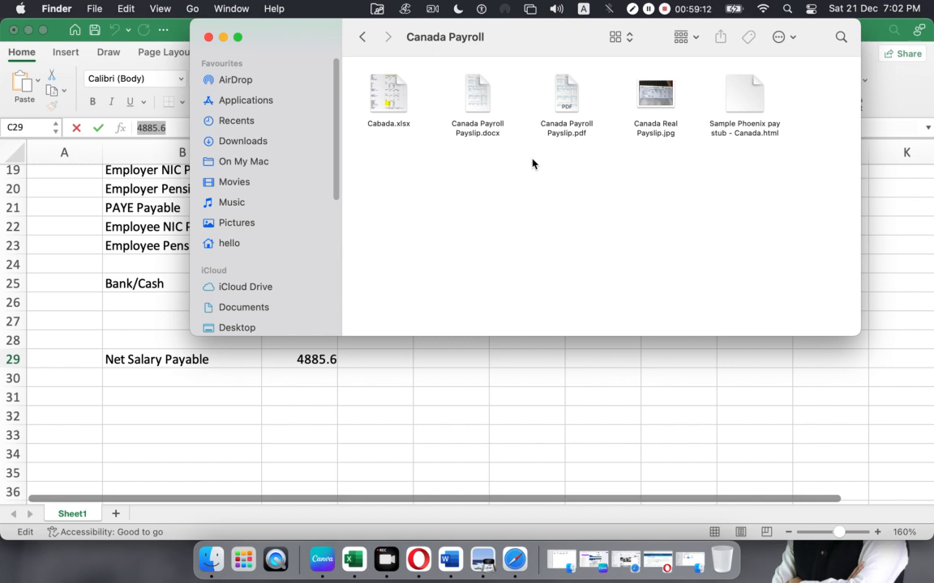
left_click(363, 37)
- Copy Journal UK Payslip.xlsx and SUMMARIES.pdf from the Payroll folder, and send both to the Ams 5370 chat in Safari
left_click(478, 96)
double_click(477, 95)
left_click_drag(547, 77, 385, 111)
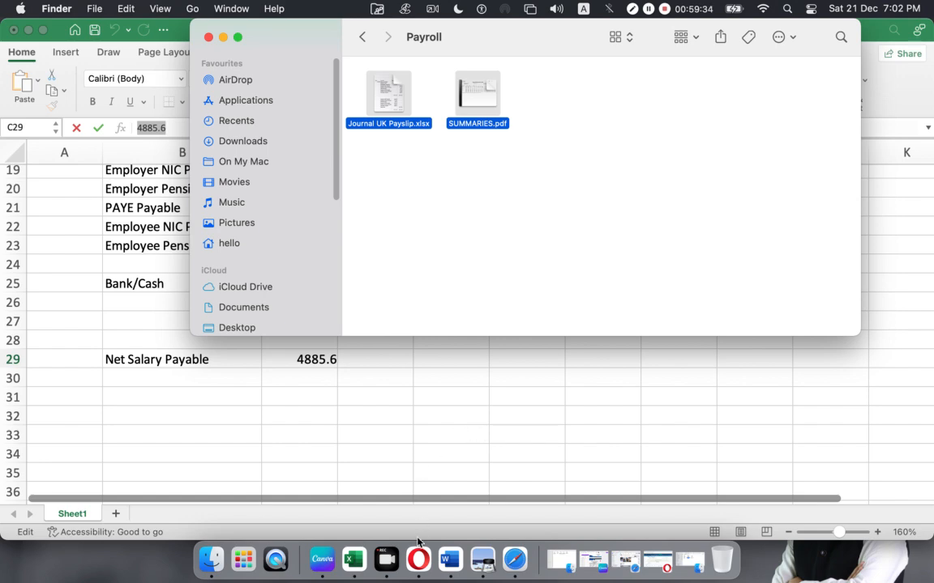
left_click(523, 561)
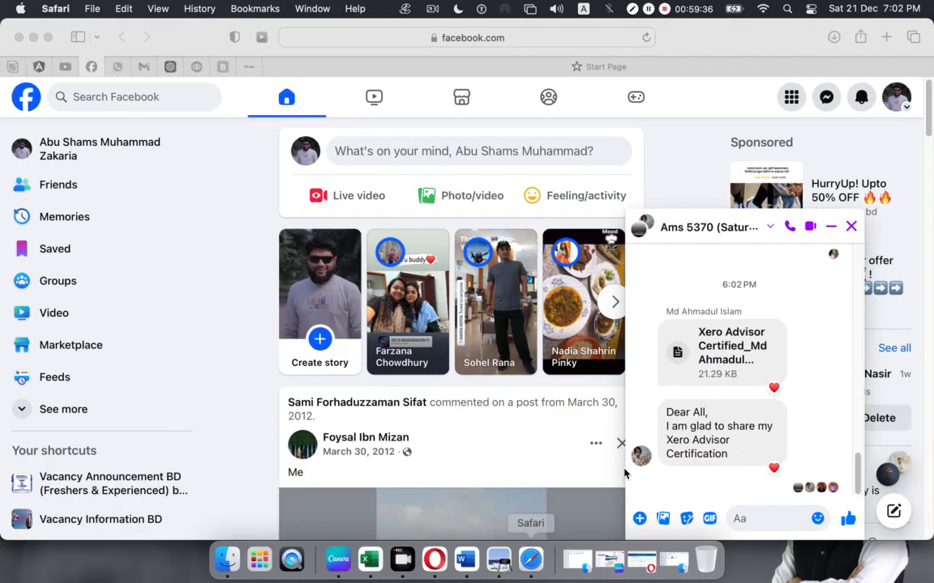
key("super+v")
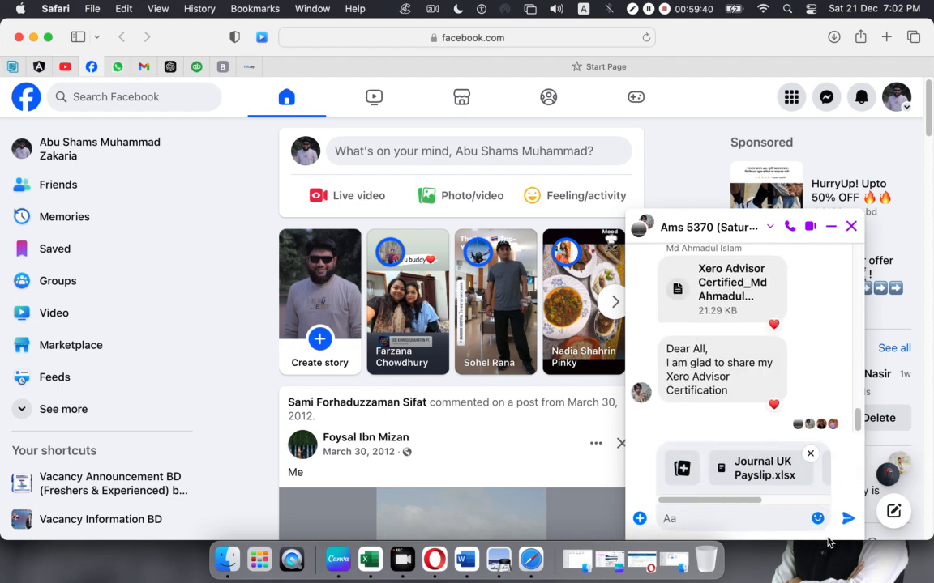
left_click(845, 519)
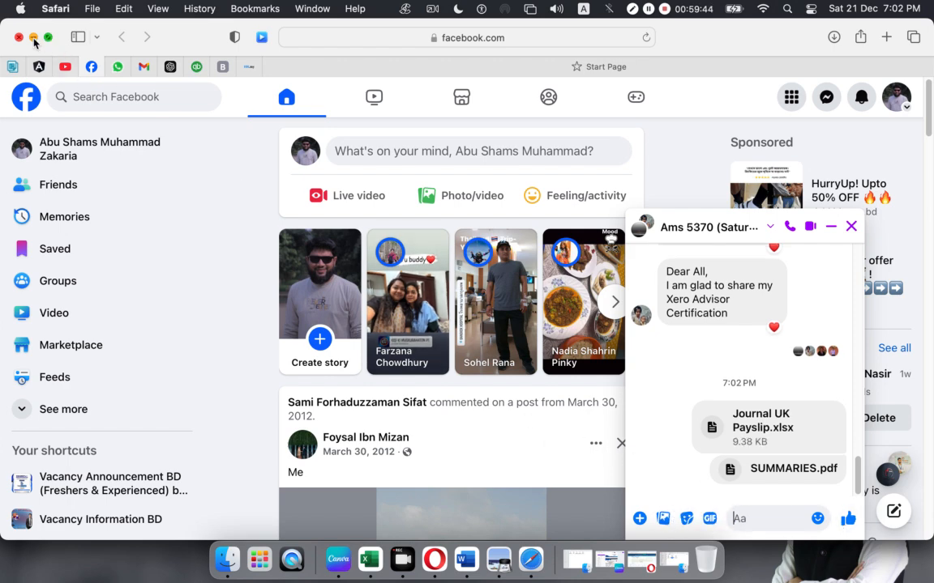
- Minimise the Safari, Finder, Excel and SUMMARIES.pdf windows
left_click(33, 38)
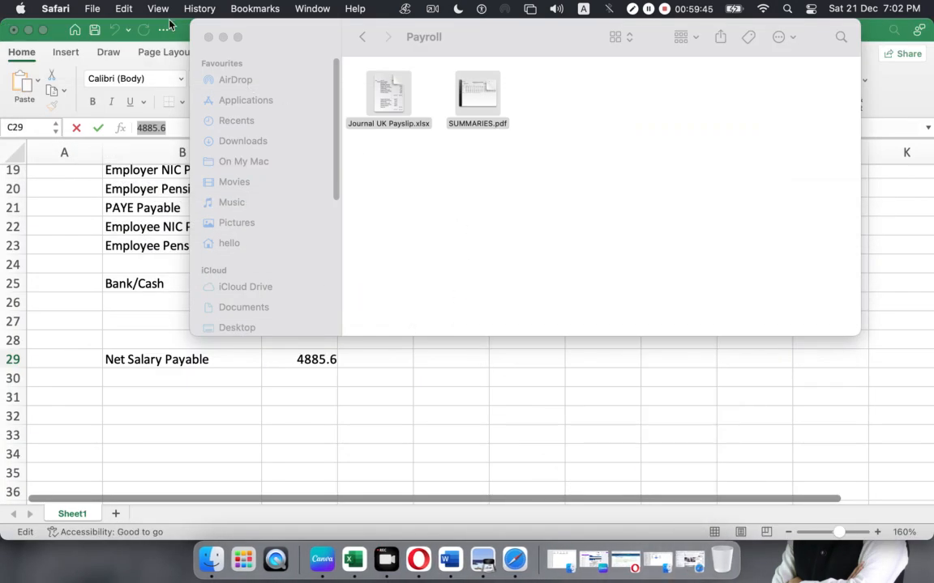
left_click(223, 36)
left_click(30, 31)
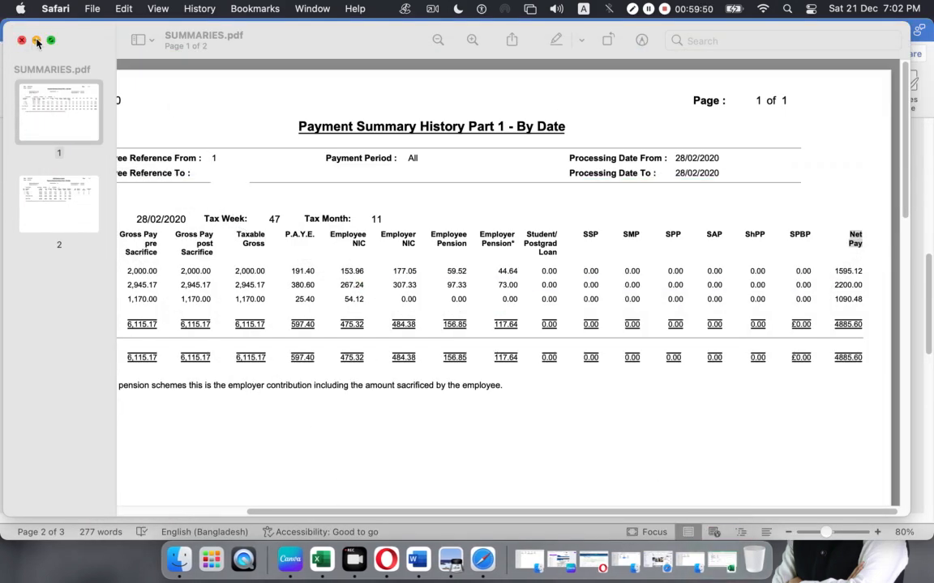
left_click(35, 40)
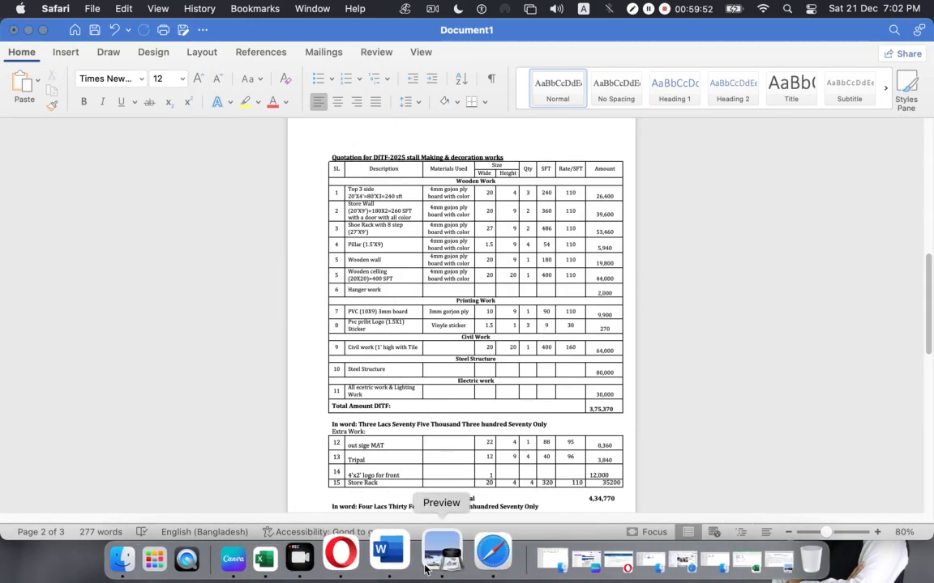
- Return to Safari, go to Gmail and open Google Drive from the Google apps
left_click(455, 539)
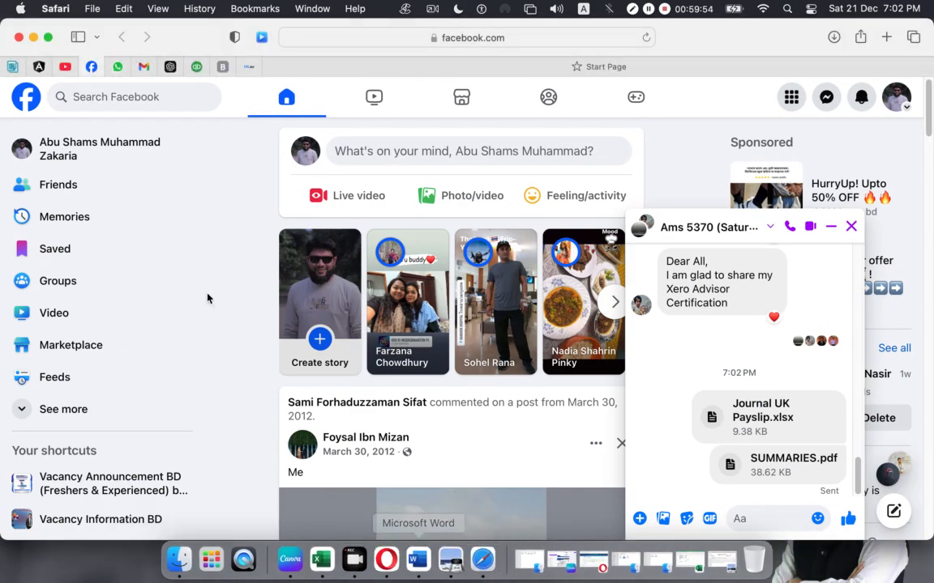
left_click(141, 66)
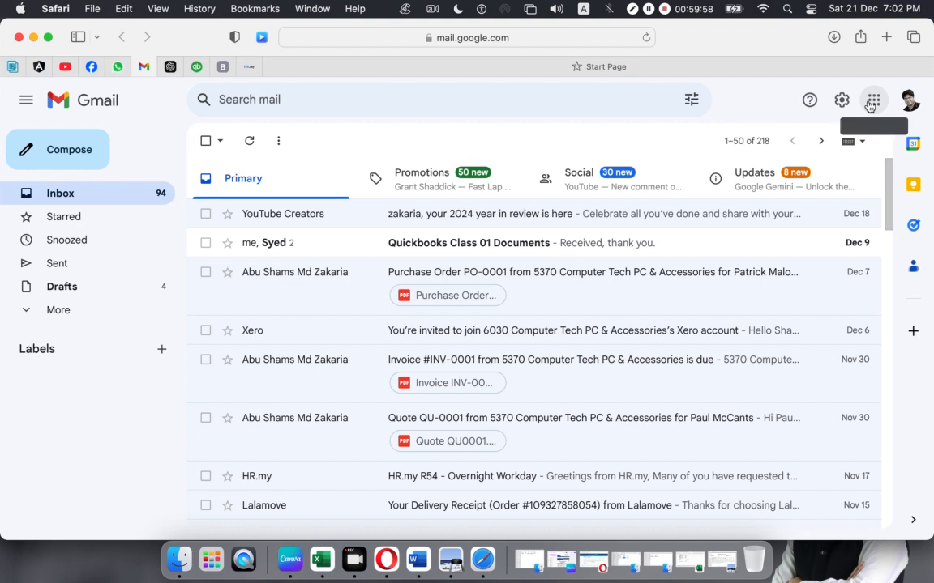
left_click(872, 101)
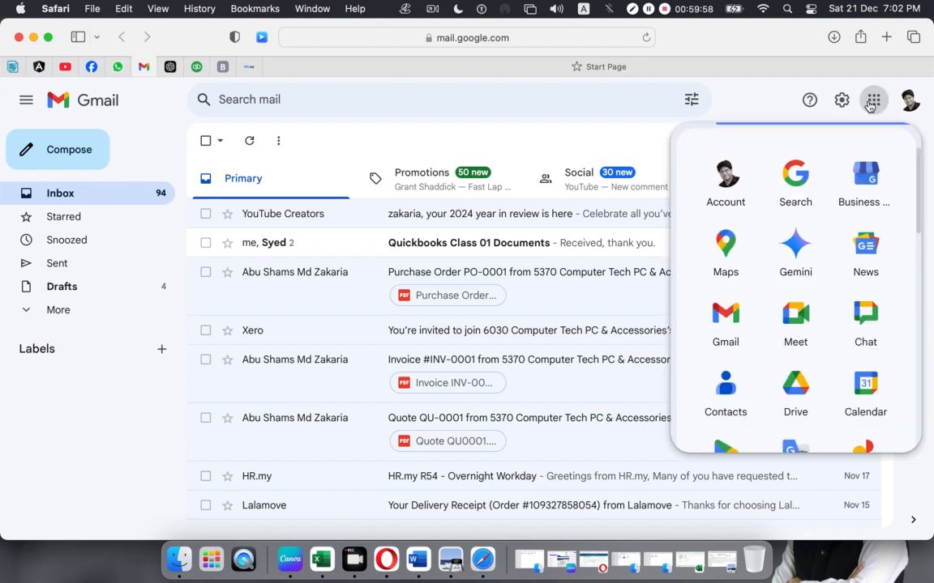
left_click(814, 384)
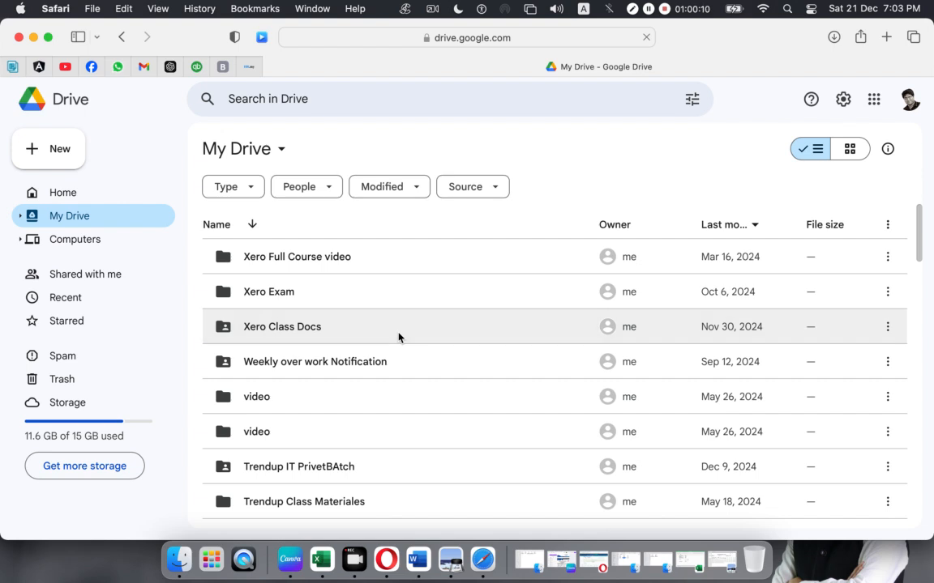
- Look inside the Xero Class Docs folder in Google Drive and return to My Drive
left_click(302, 327)
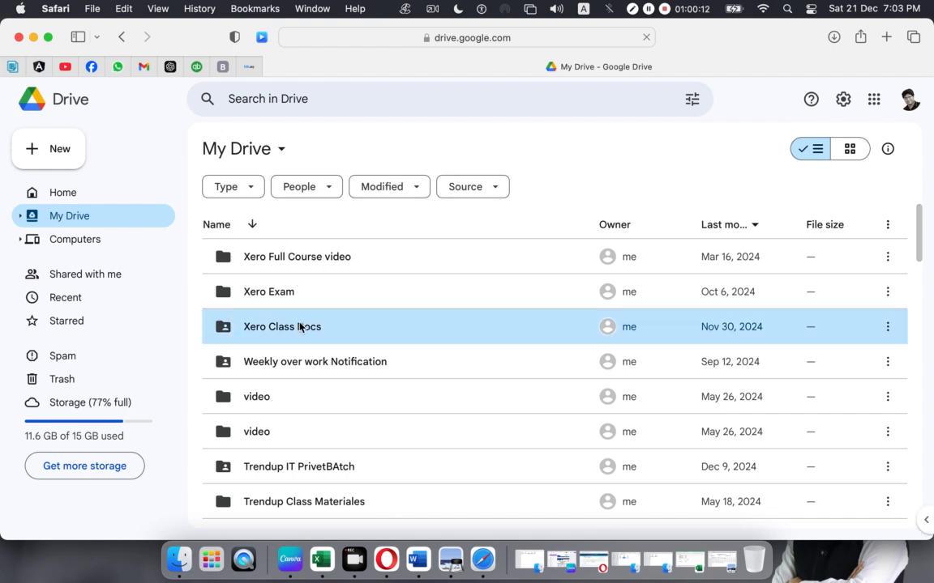
double_click(412, 337)
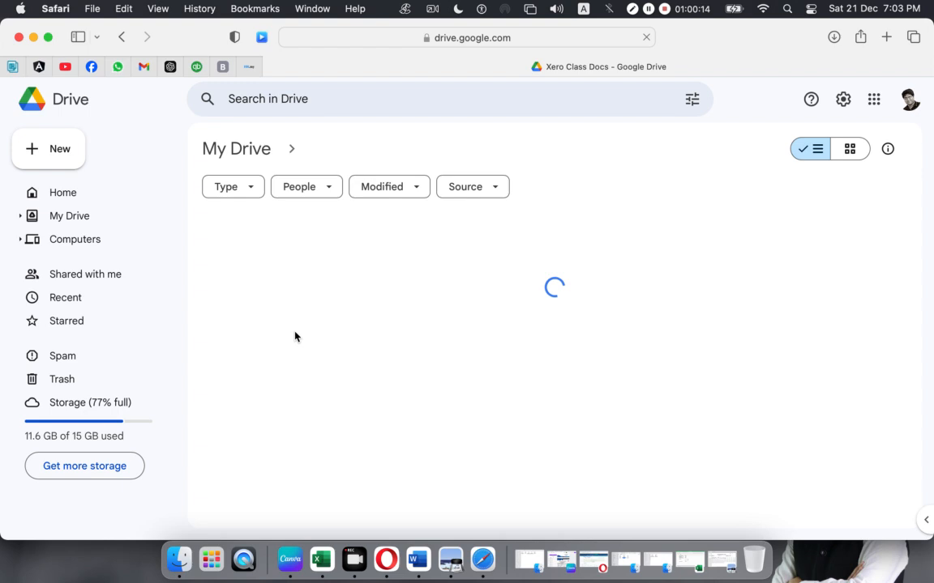
left_click(120, 37)
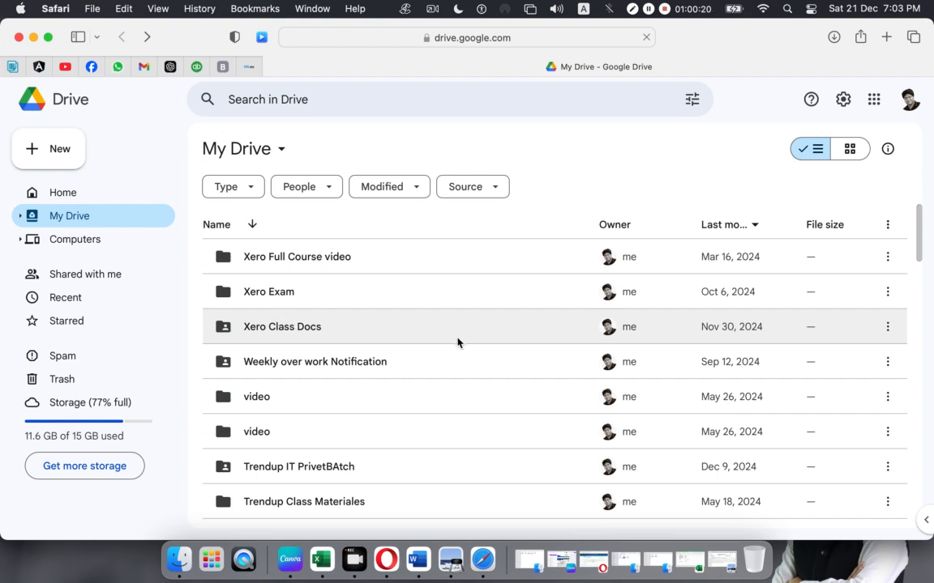
left_click(887, 328)
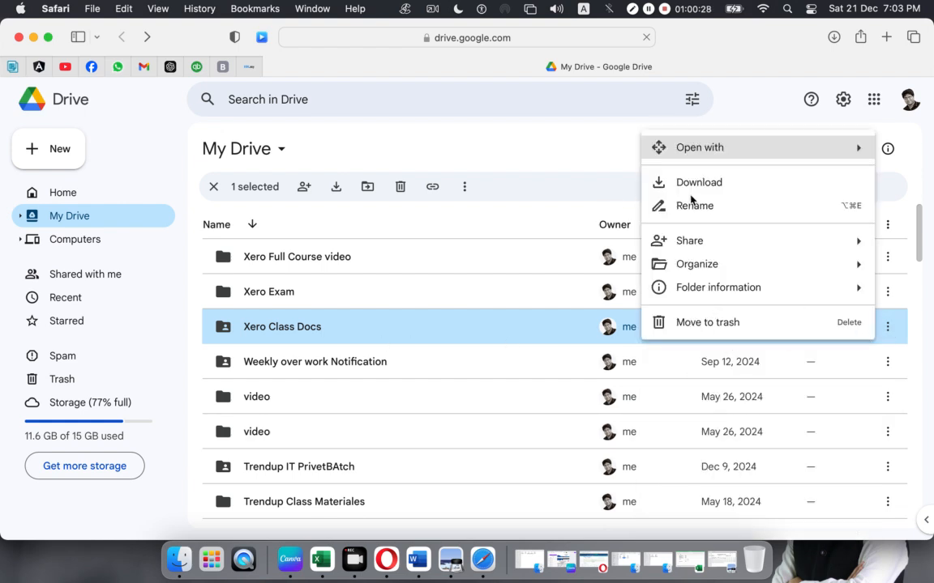
mouse_move(689, 245)
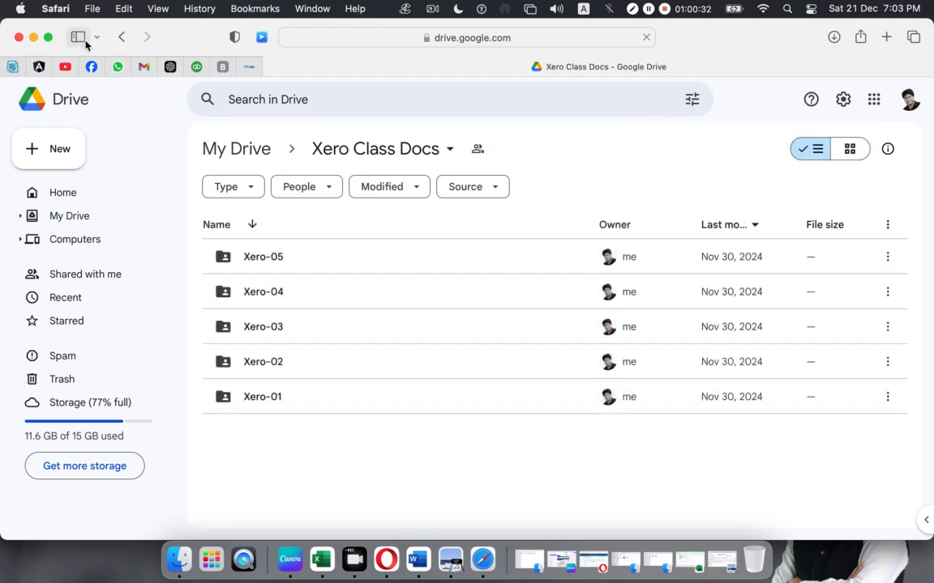
left_click(121, 37)
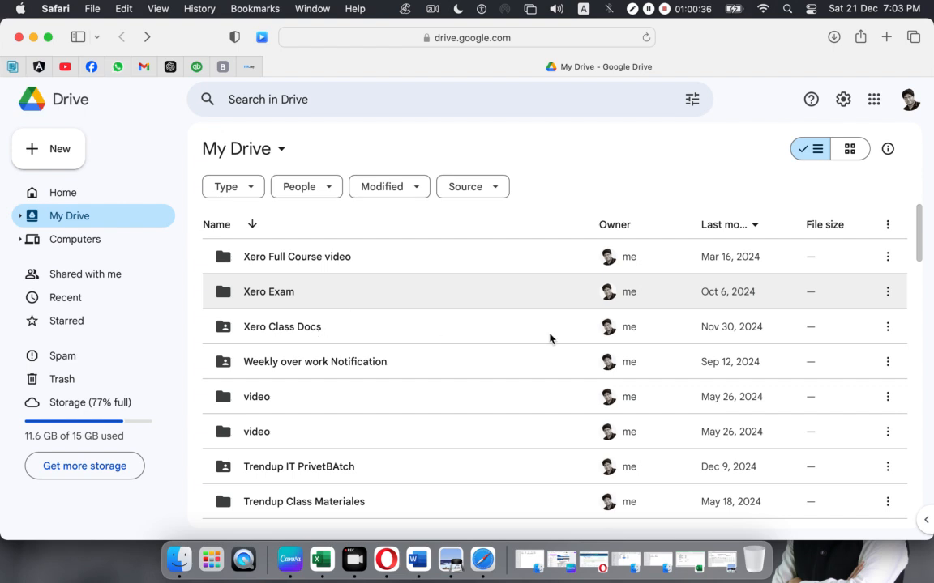
- Open the sharing settings of the Xero Class Docs folder and copy its sharing link
left_click(889, 328)
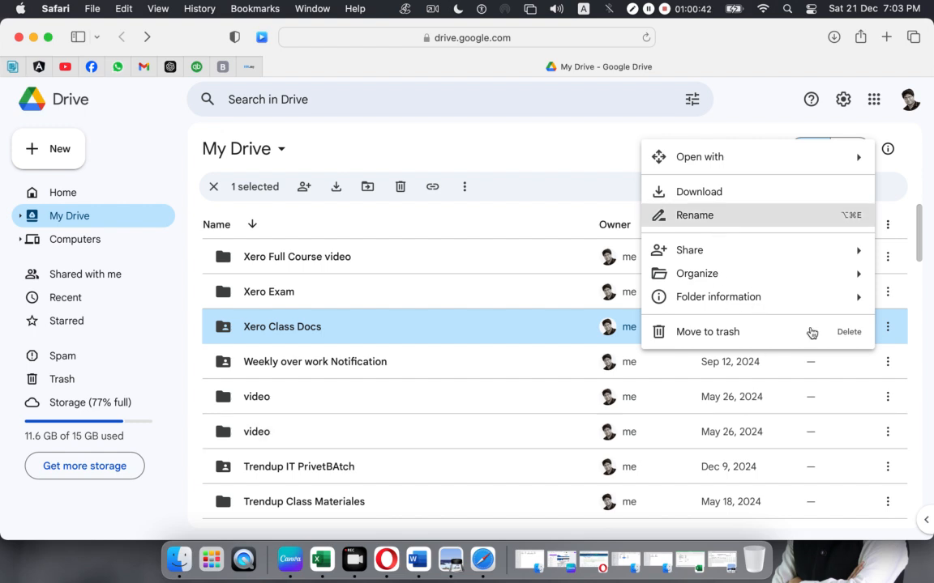
mouse_move(701, 254)
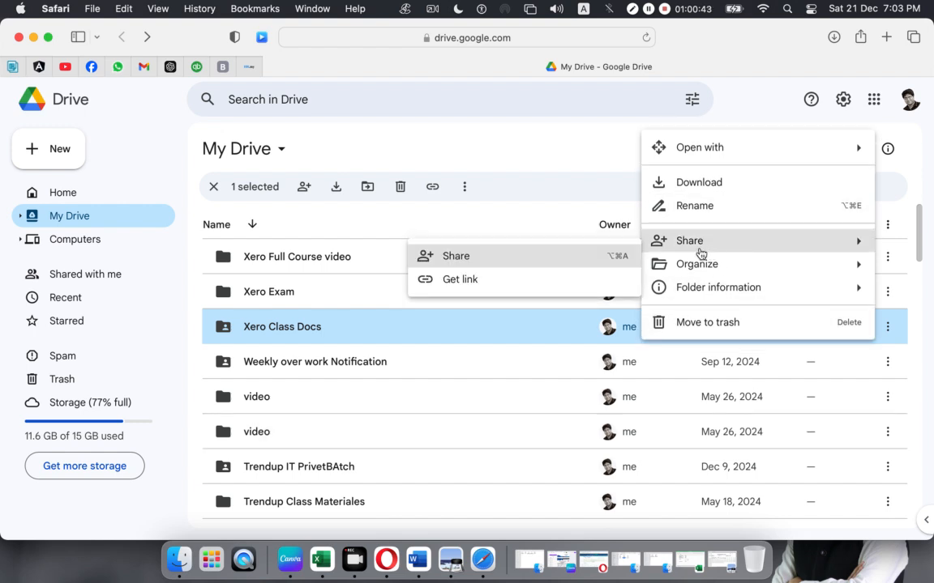
left_click(499, 262)
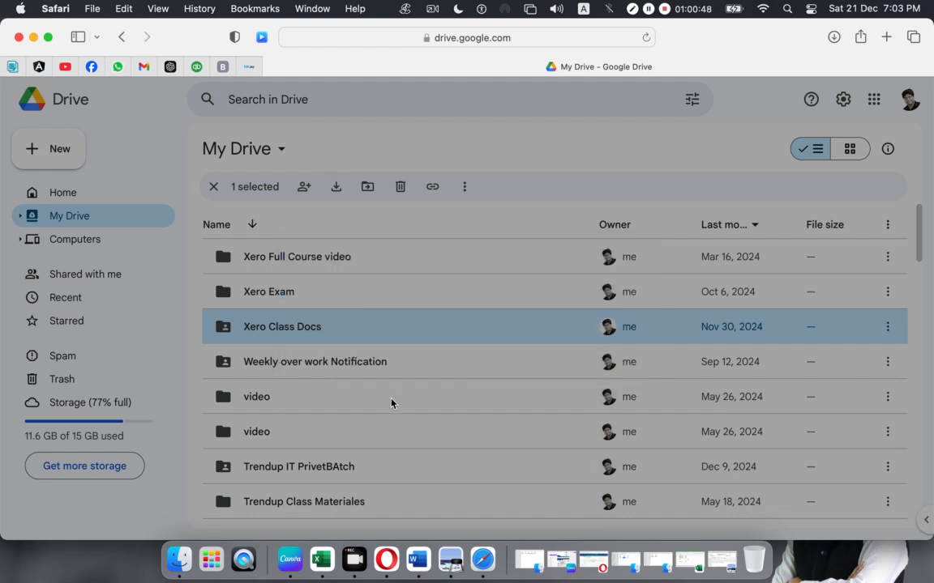
left_click(342, 437)
left_click(601, 431)
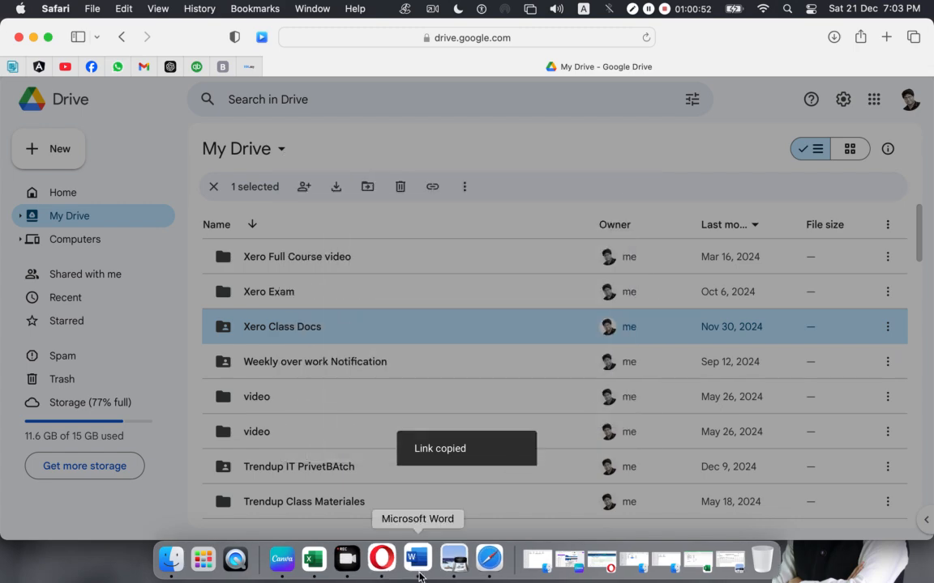
- Send the copied Xero Class Docs link to the Ams 5370 chat on Facebook, and close the chat
left_click(91, 67)
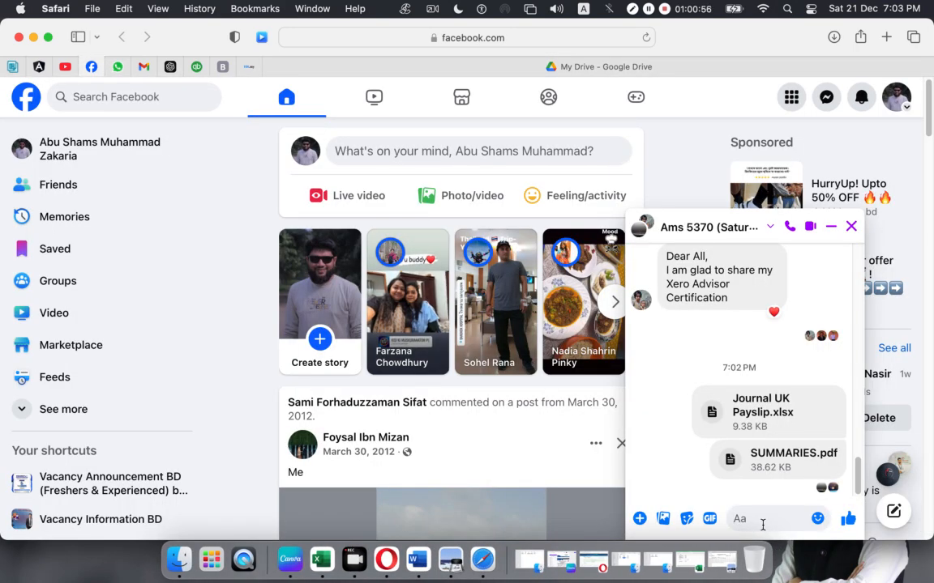
key("super+v")
key("Return")
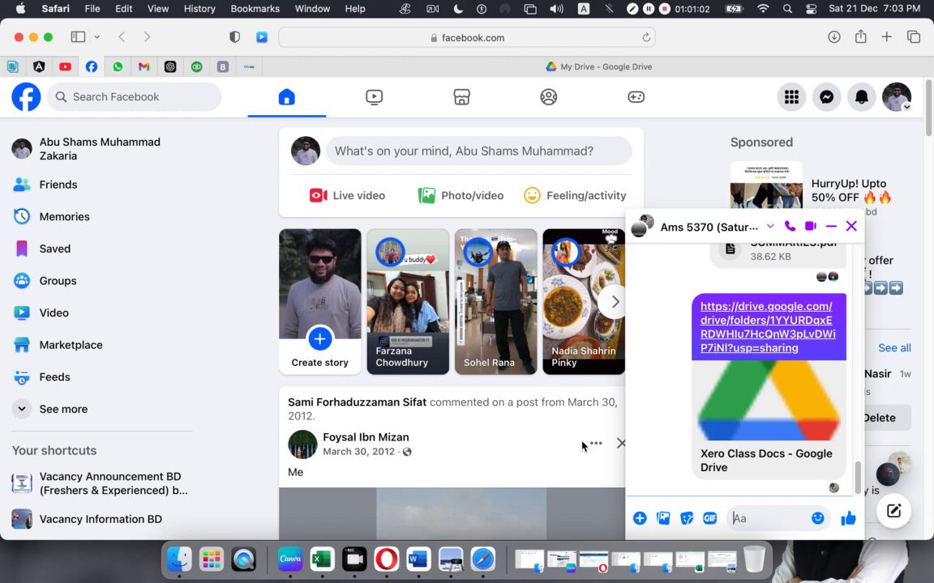
left_click(851, 226)
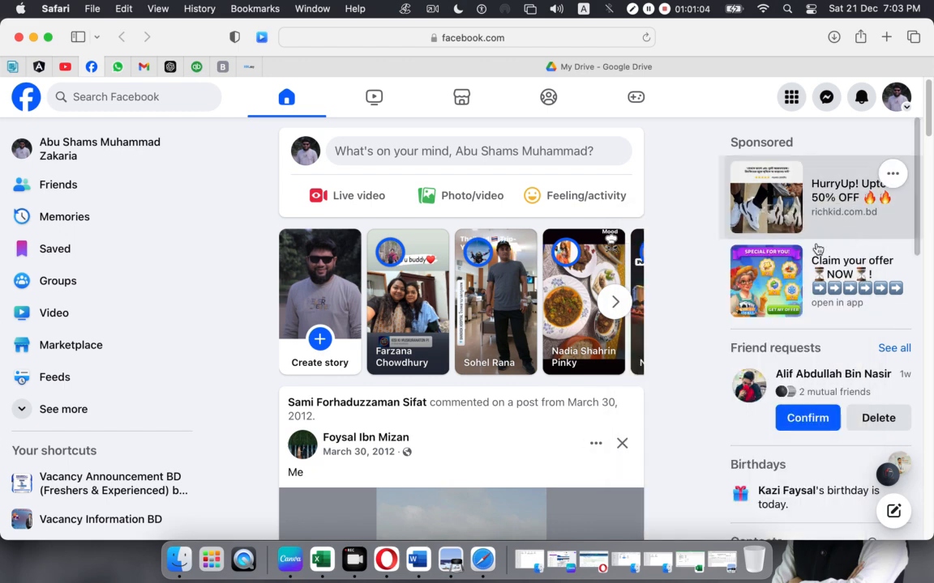
- Close the Safari window and minimise the Document1 window in Word
left_click(18, 37)
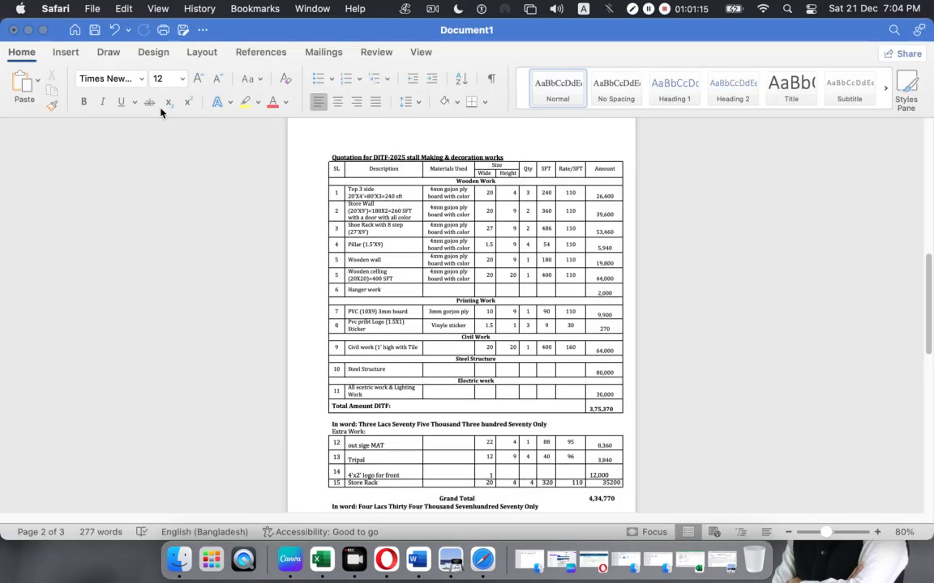
left_click(28, 30)
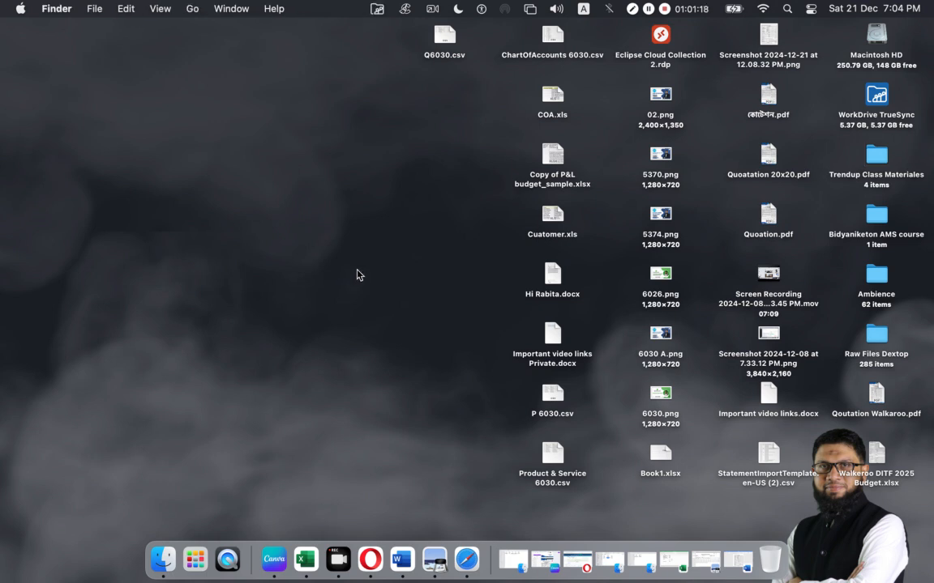